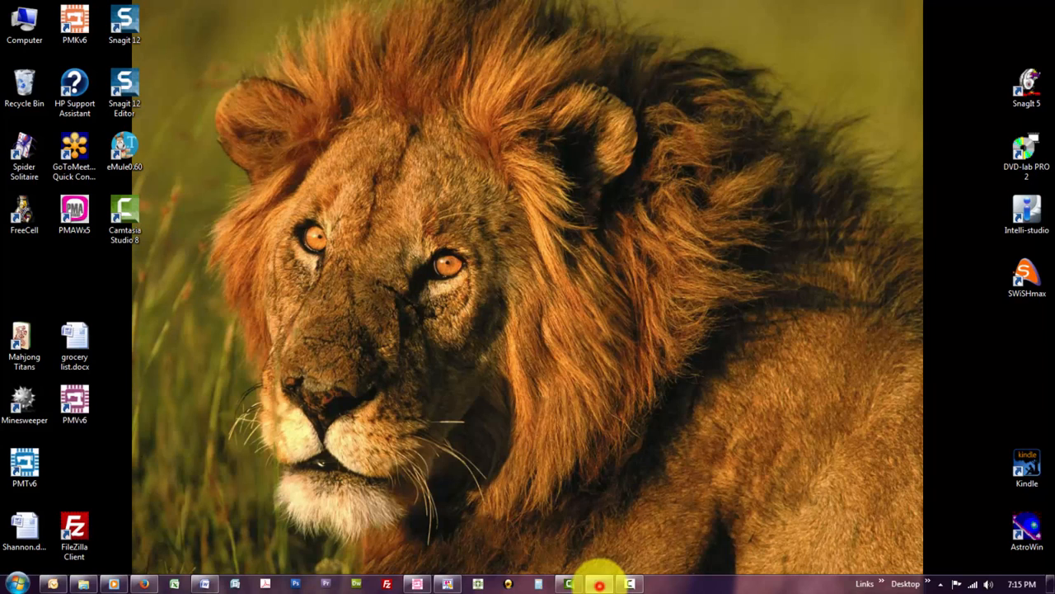
# Show the reference photo ralph.lauren.green.peplum.skirt.jpg and examine the green top's bodice, neckline and shoulders up close.
pyautogui.click(599, 583)
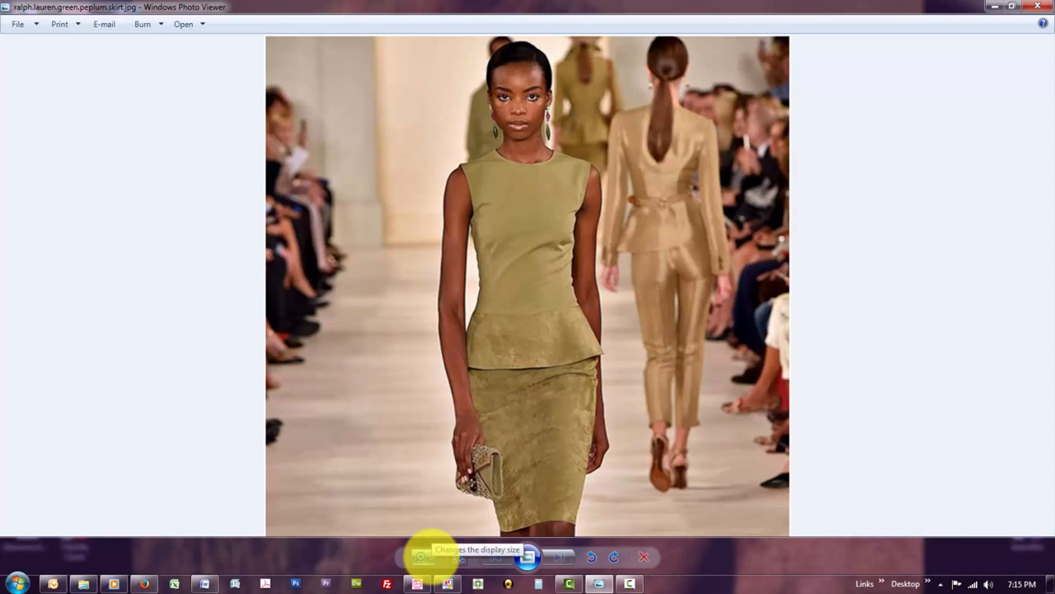
pyautogui.moveTo(431, 556); pyautogui.dragTo(433, 542)
pyautogui.moveTo(743, 171); pyautogui.dragTo(761, 302)
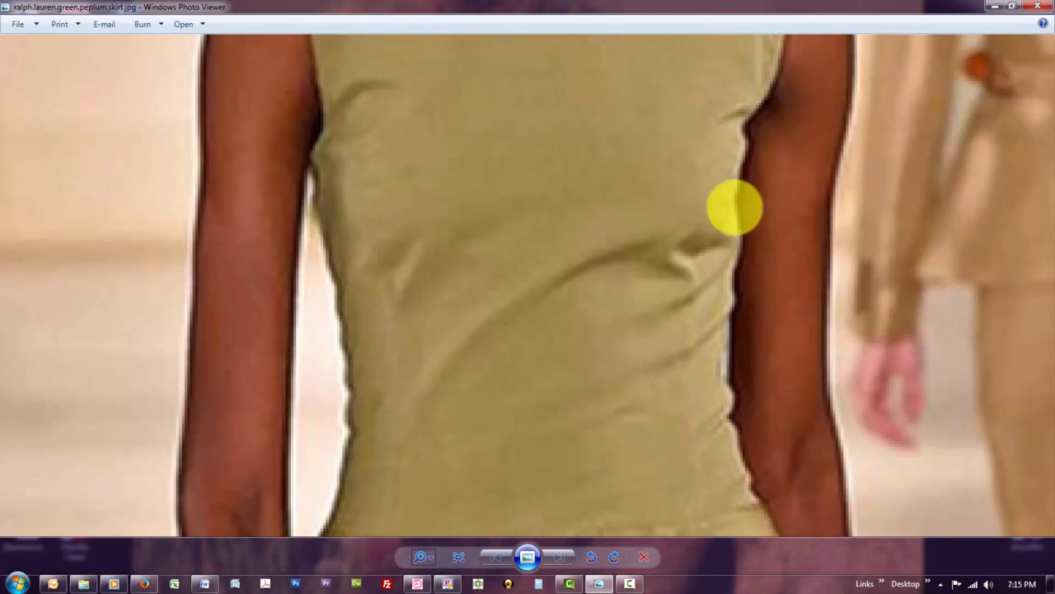
pyautogui.moveTo(738, 142); pyautogui.dragTo(721, 302)
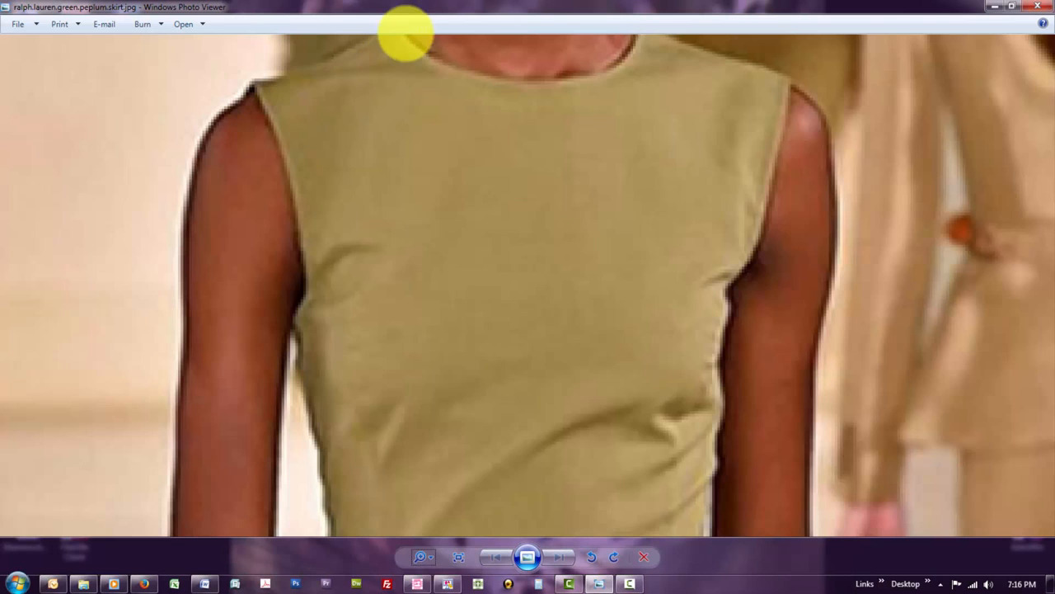
pyautogui.moveTo(475, 128); pyautogui.dragTo(459, 240)
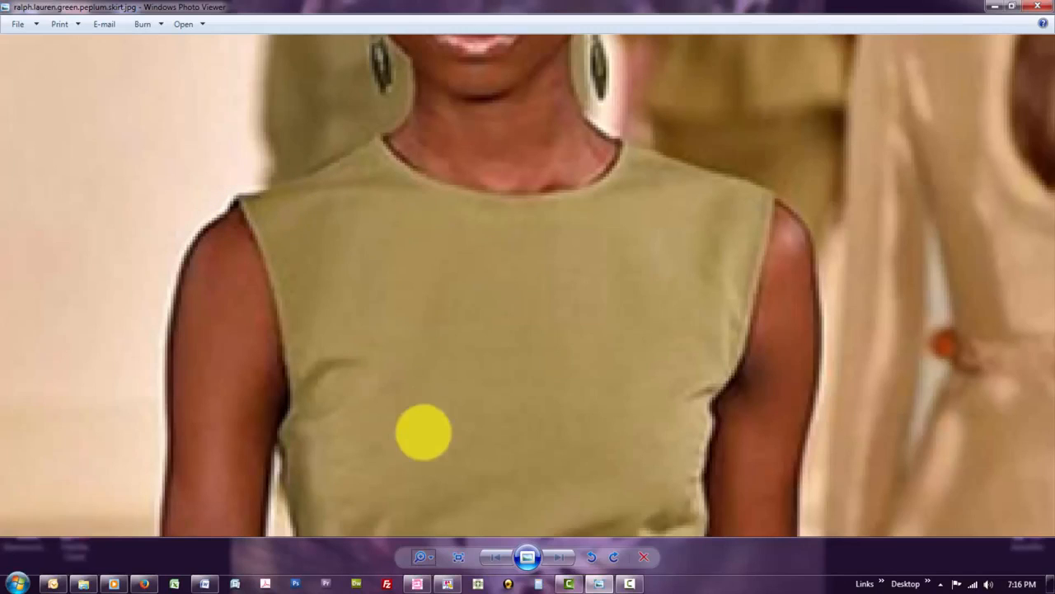
pyautogui.moveTo(423, 555); pyautogui.dragTo(426, 563)
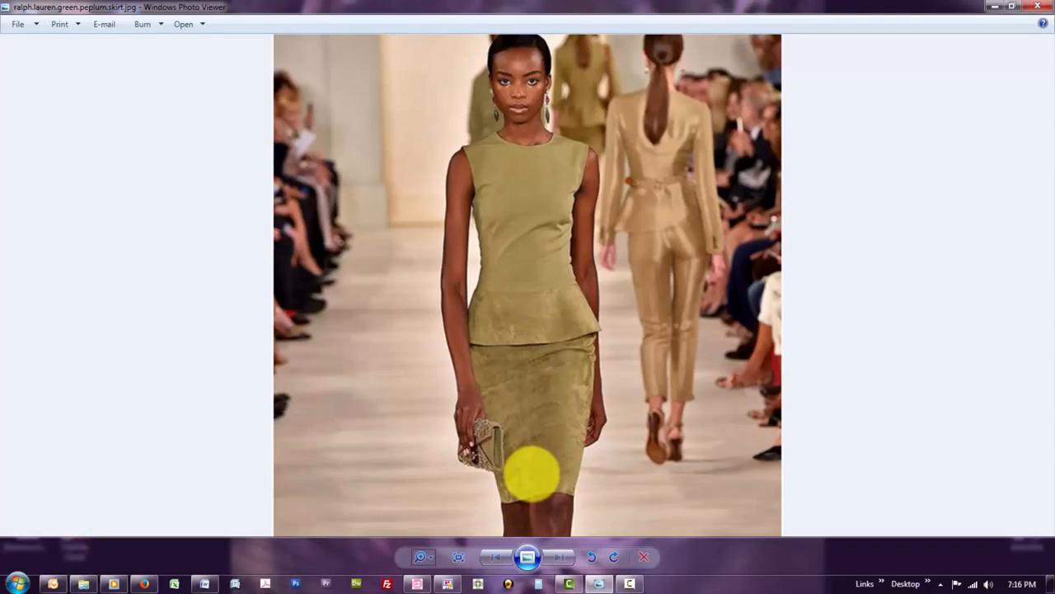
# Switch to PatternMaster Boutique and start a new blouse design.
pyautogui.click(419, 586)
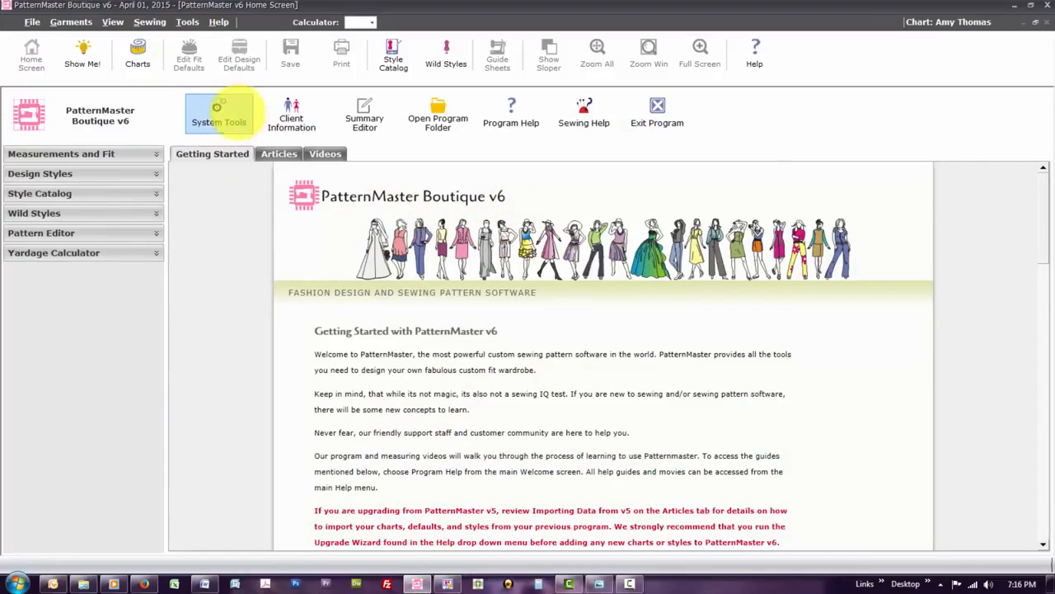
pyautogui.click(154, 174)
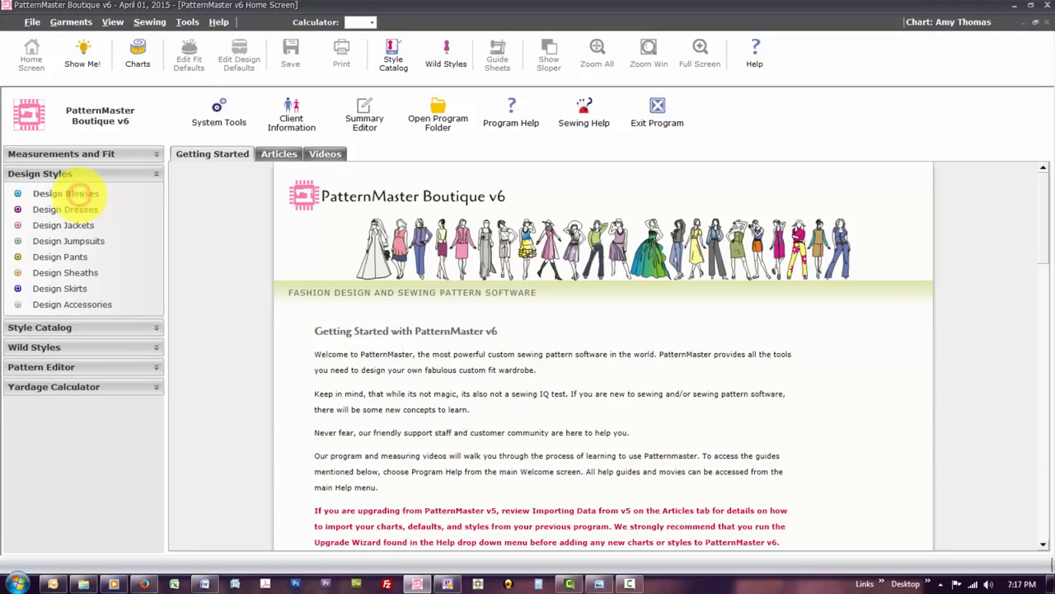
pyautogui.click(78, 194)
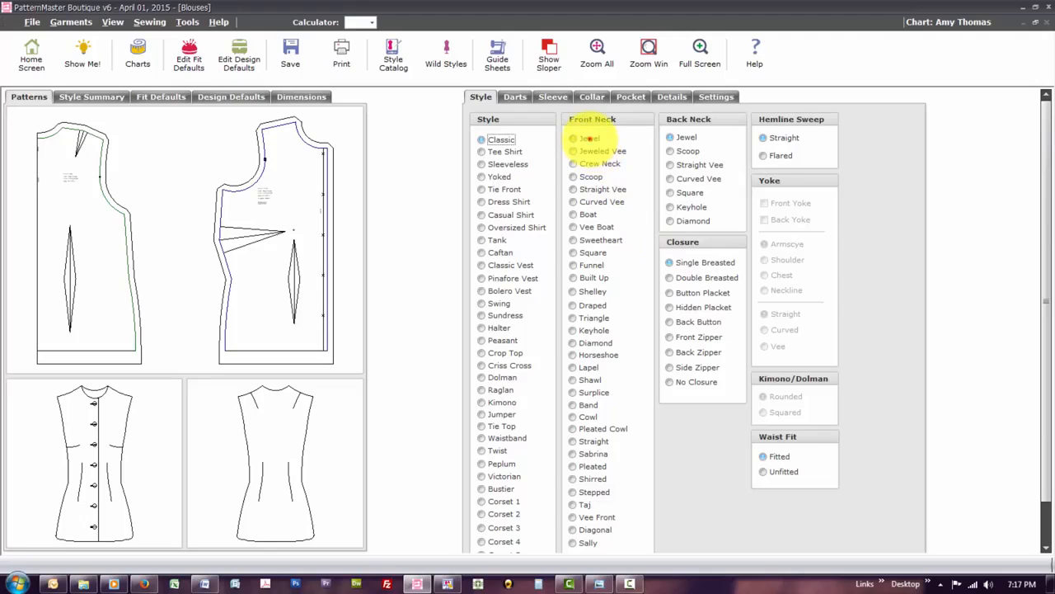
# Give the blouse a Jewel front neck, a Jewel back neck and a Back Zipper closure.
pyautogui.click(587, 139)
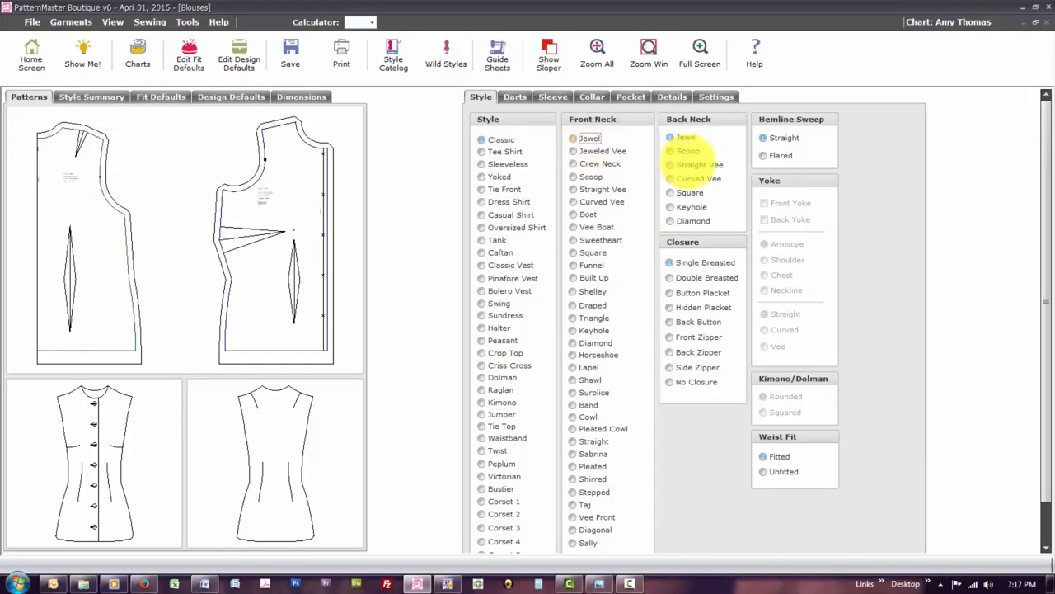
pyautogui.click(684, 139)
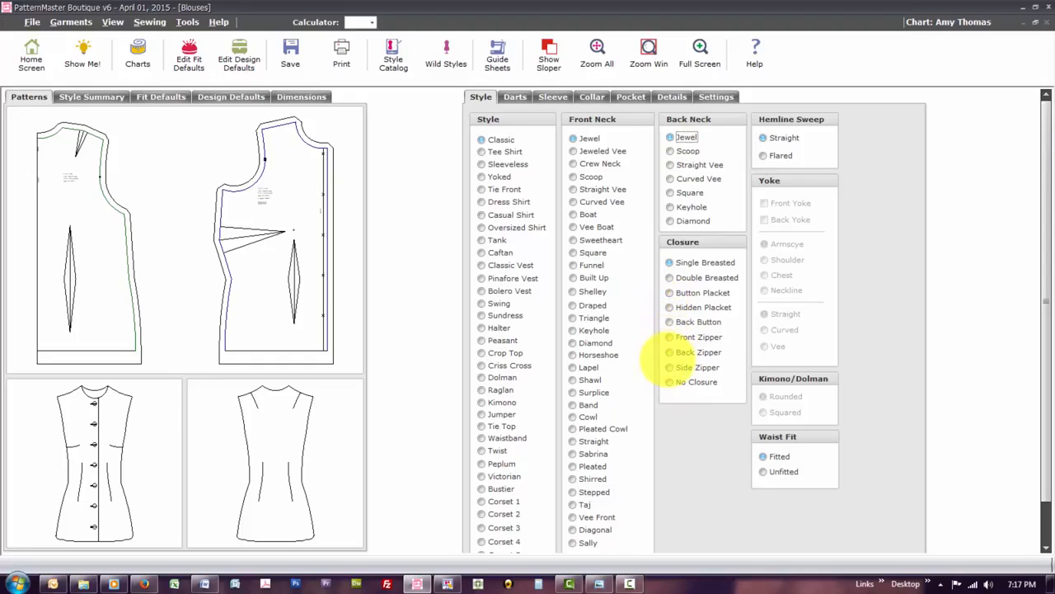
pyautogui.click(667, 353)
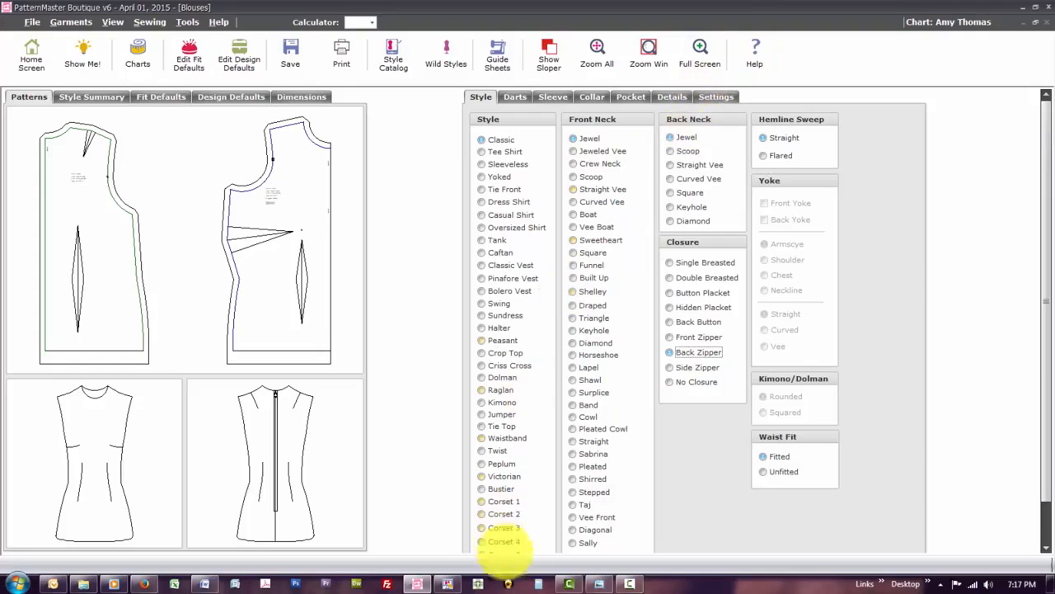
# Check the neckline in the reference photo and set the blouse's front neck depth to 0.75.
pyautogui.click(598, 584)
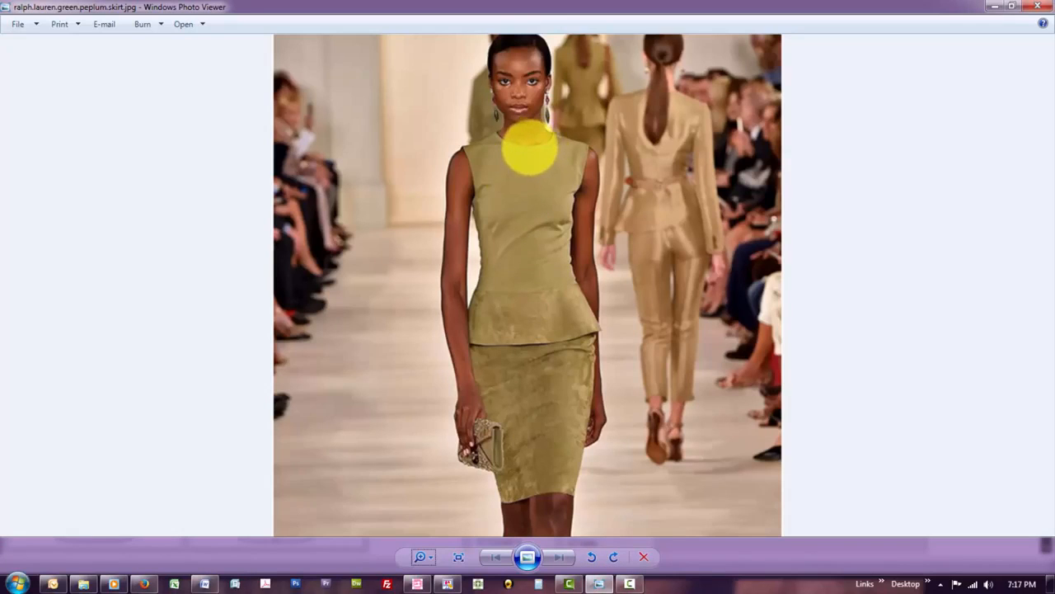
pyautogui.hotkey('alt', 'Tab')
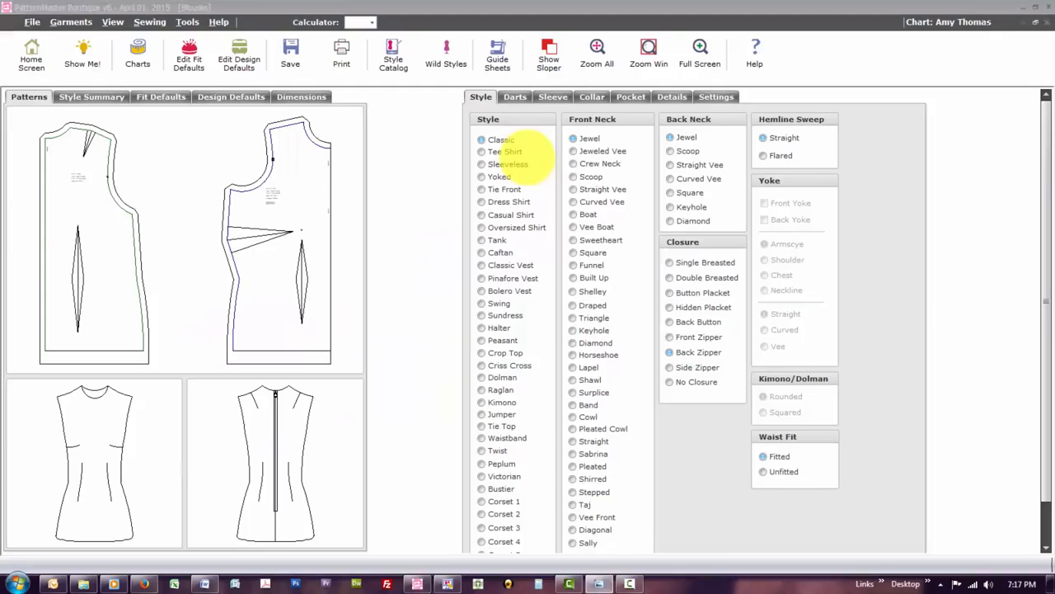
pyautogui.click(714, 96)
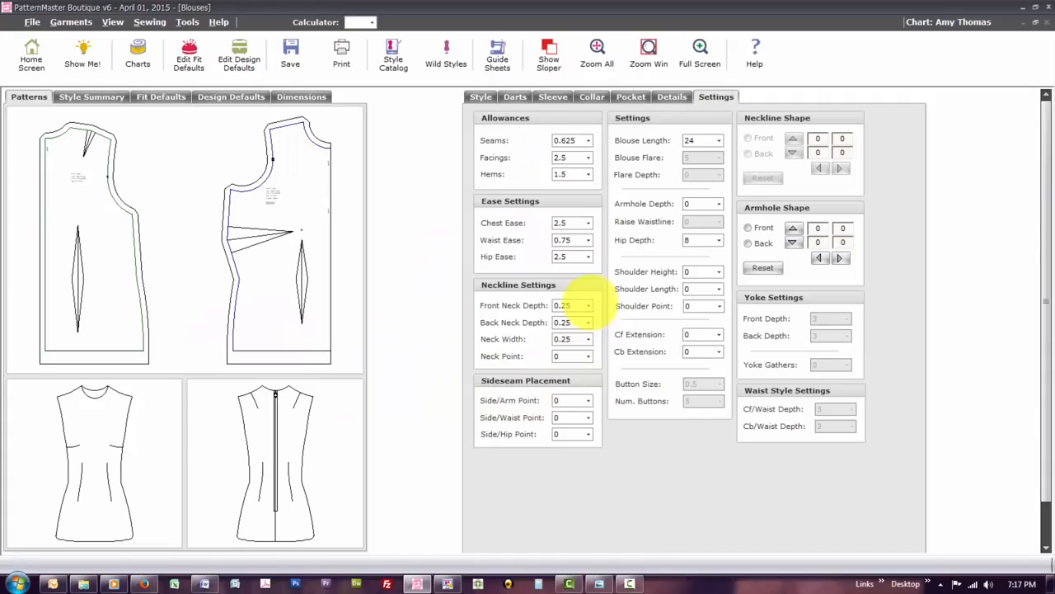
pyautogui.click(588, 305)
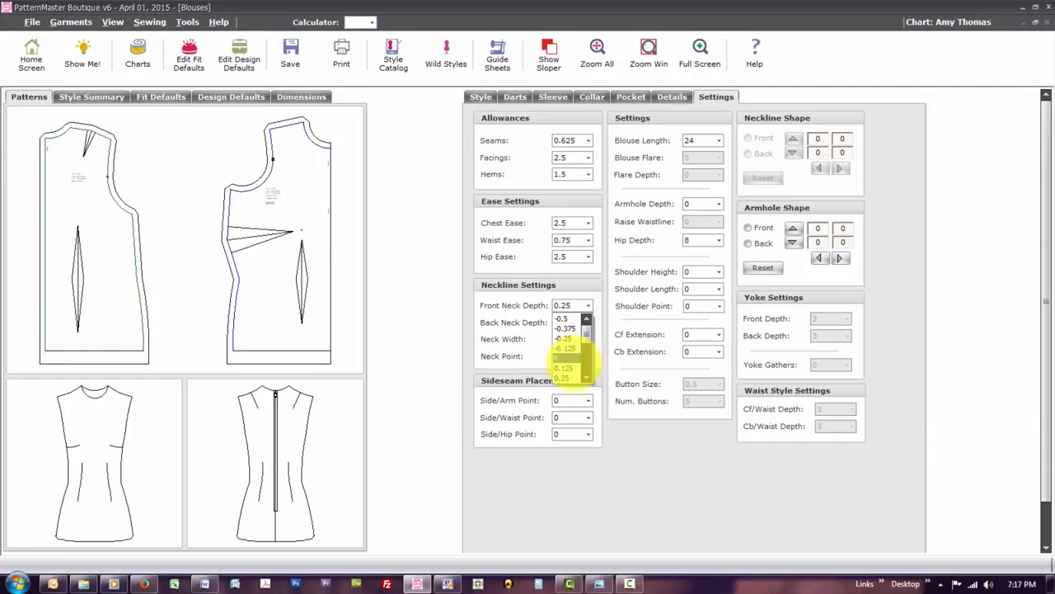
pyautogui.click(588, 379)
pyautogui.click(588, 378)
pyautogui.click(588, 379)
pyautogui.click(588, 378)
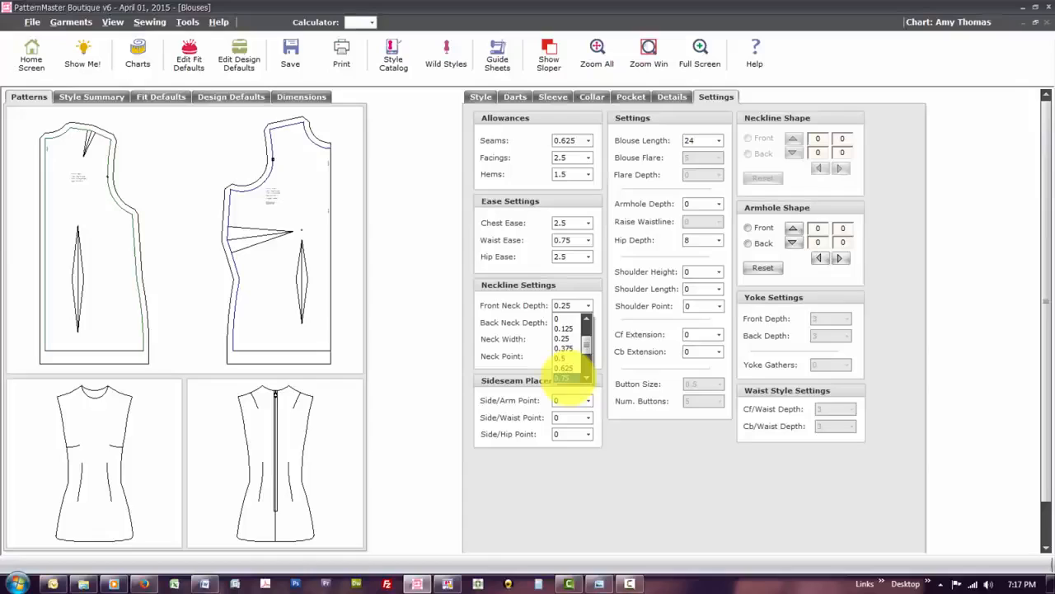
pyautogui.click(566, 377)
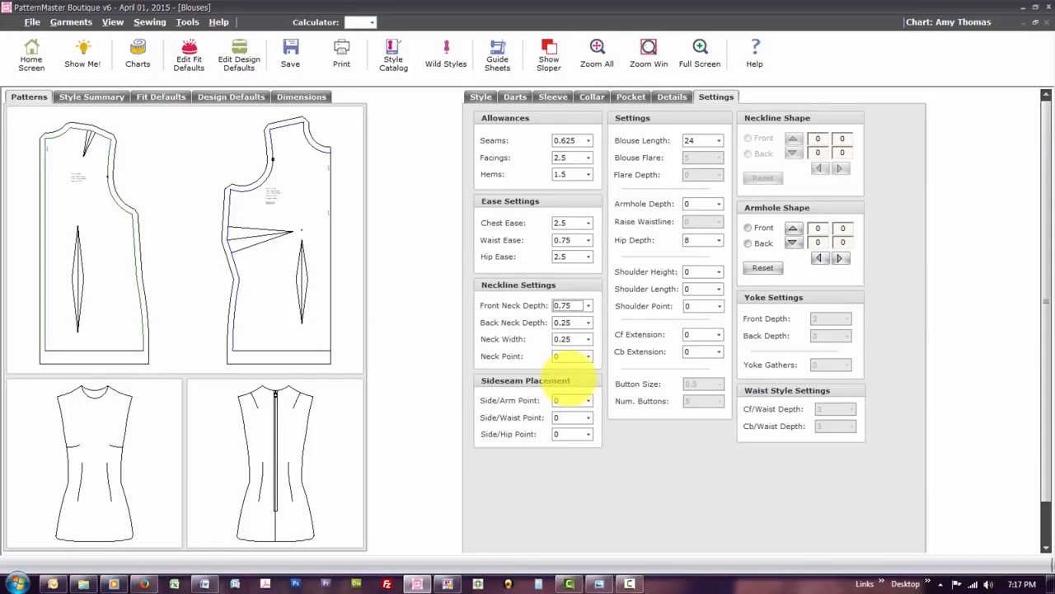
# Check the armholes in the reference photo and make the blouse Sleeveless with a Back Zipper closure.
pyautogui.hotkey('alt', 'Tab')
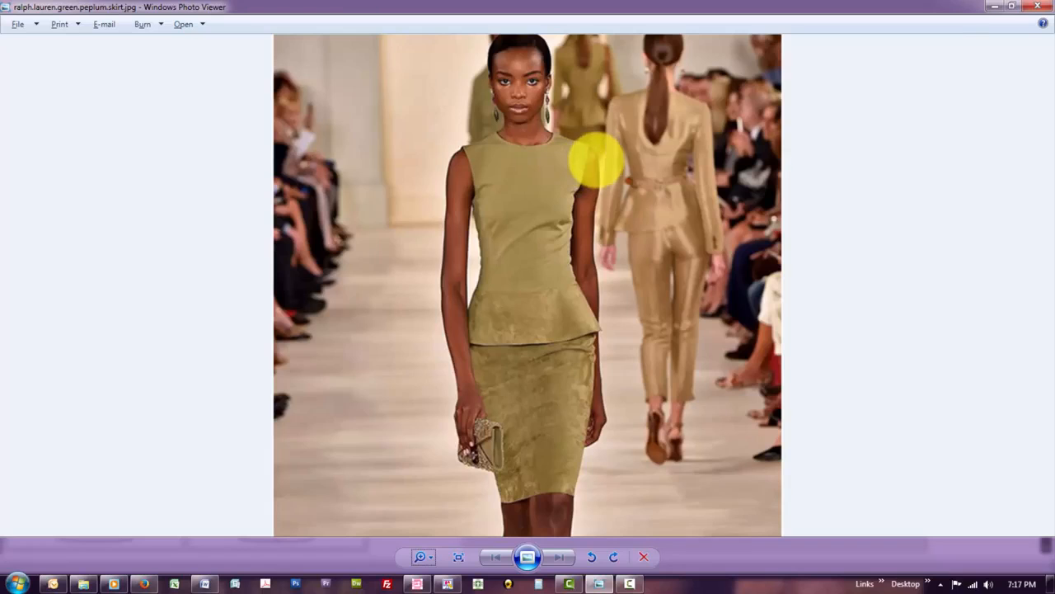
pyautogui.hotkey('alt', 'Tab')
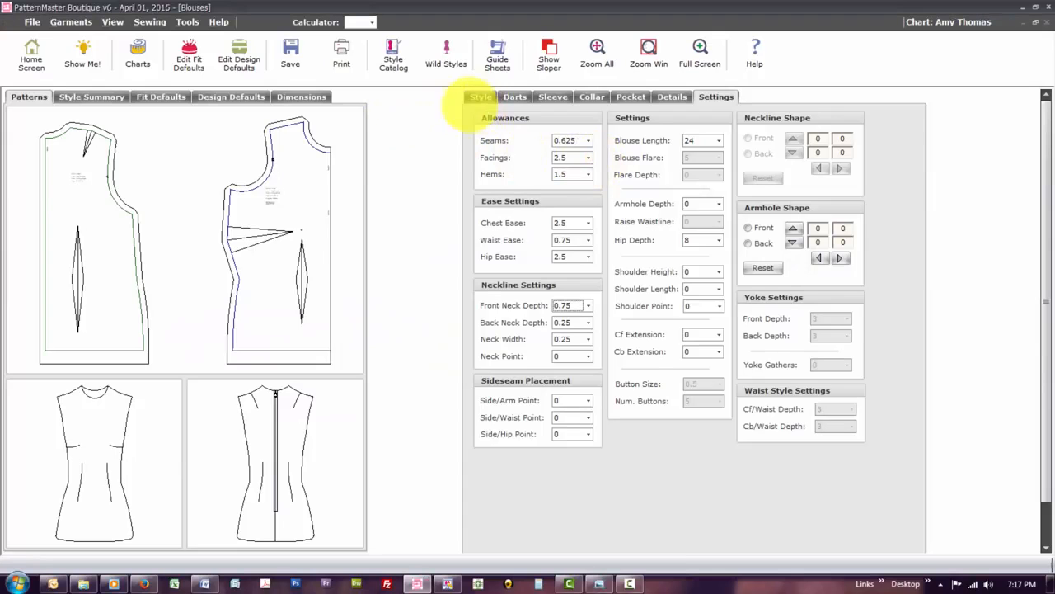
pyautogui.click(480, 98)
pyautogui.click(483, 164)
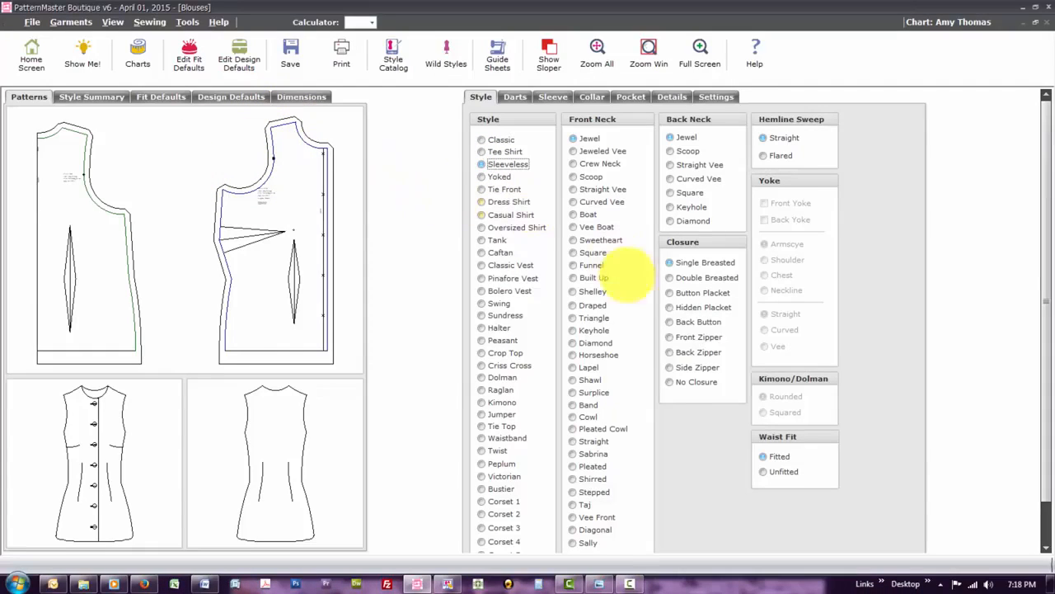
pyautogui.click(680, 352)
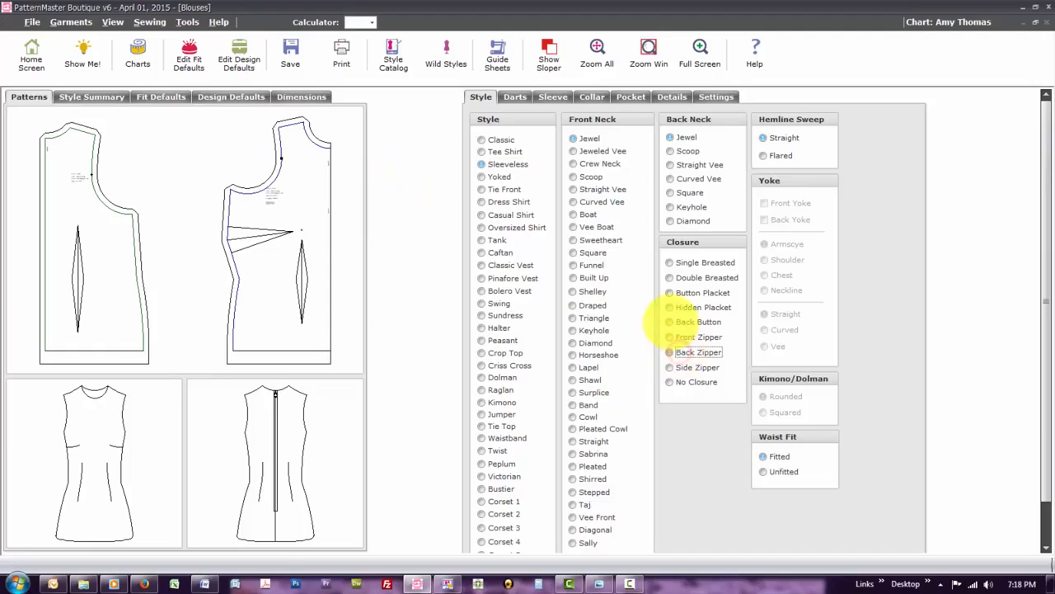
# Set the sleeveless blouse's front neck depth to 0.75 and its seam allowance to 0.
pyautogui.click(716, 96)
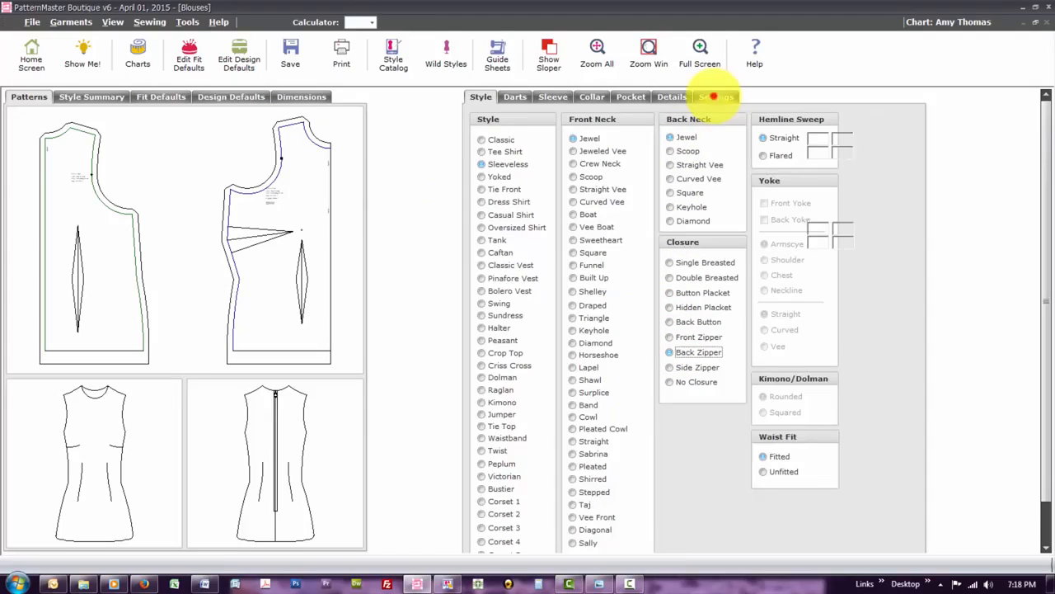
pyautogui.click(588, 305)
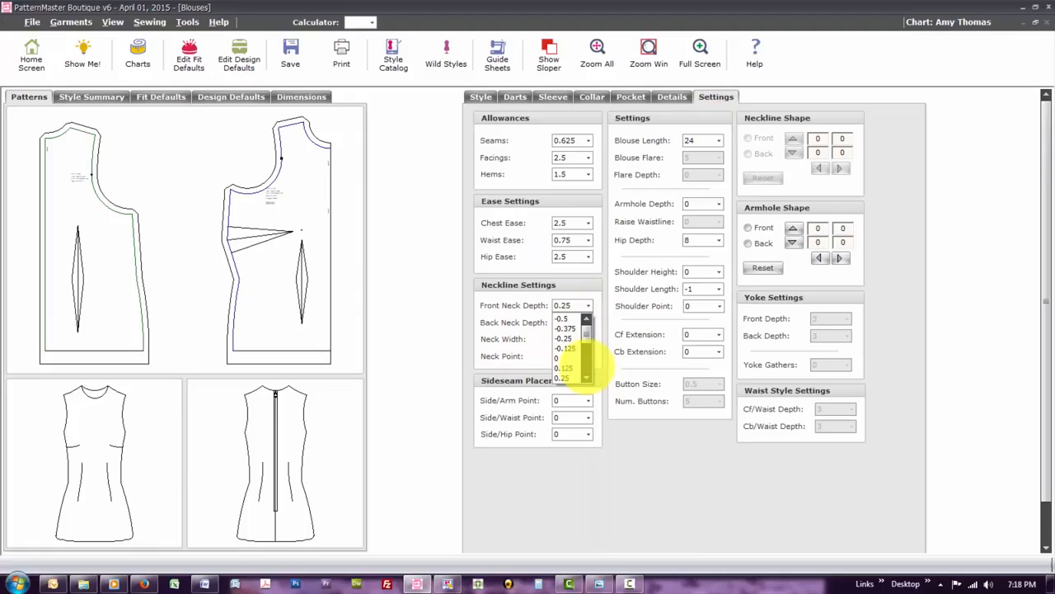
pyautogui.click(586, 366)
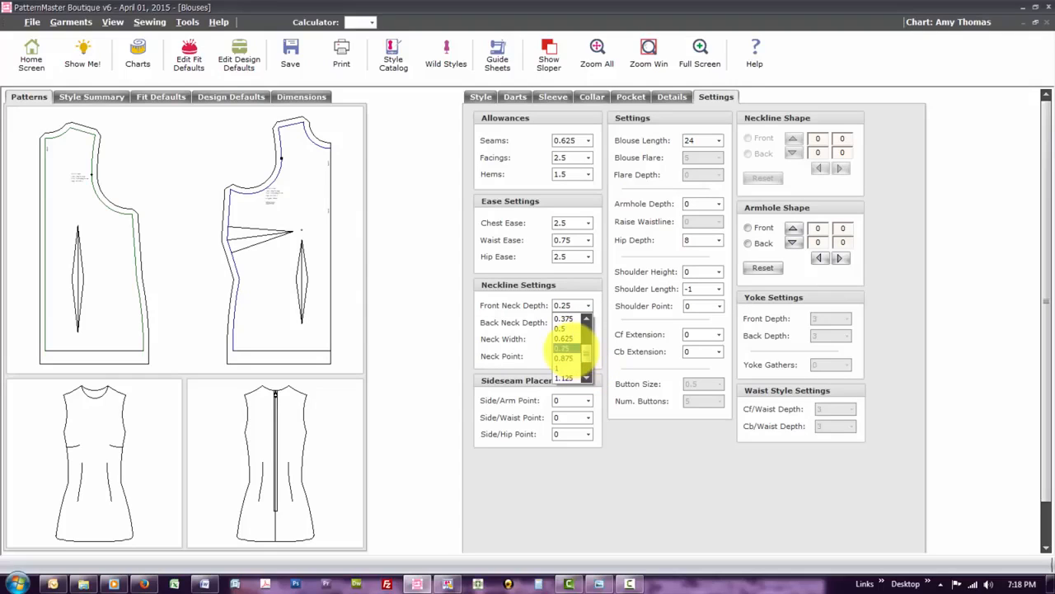
pyautogui.click(570, 349)
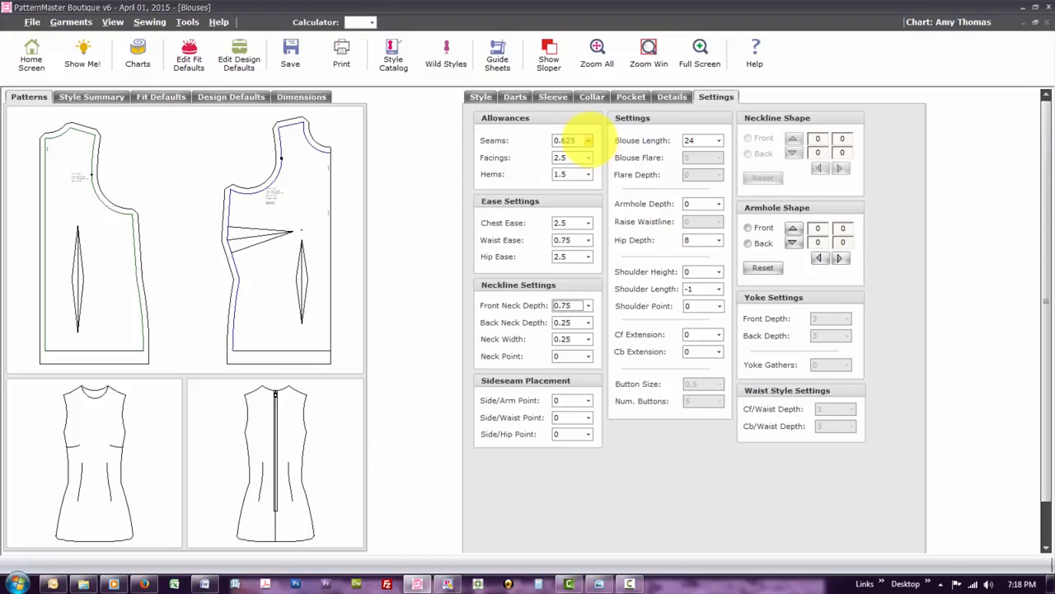
pyautogui.click(588, 140)
pyautogui.click(570, 151)
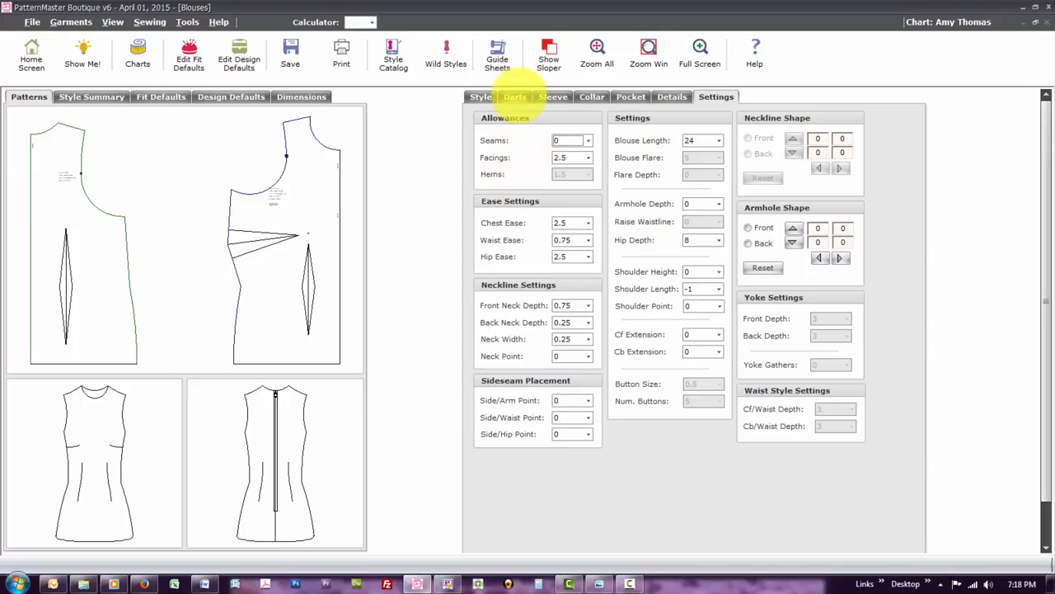
# Apply Armscye Princess darts to the back and front of the blouse and check the seamlines in the drawings.
pyautogui.click(517, 96)
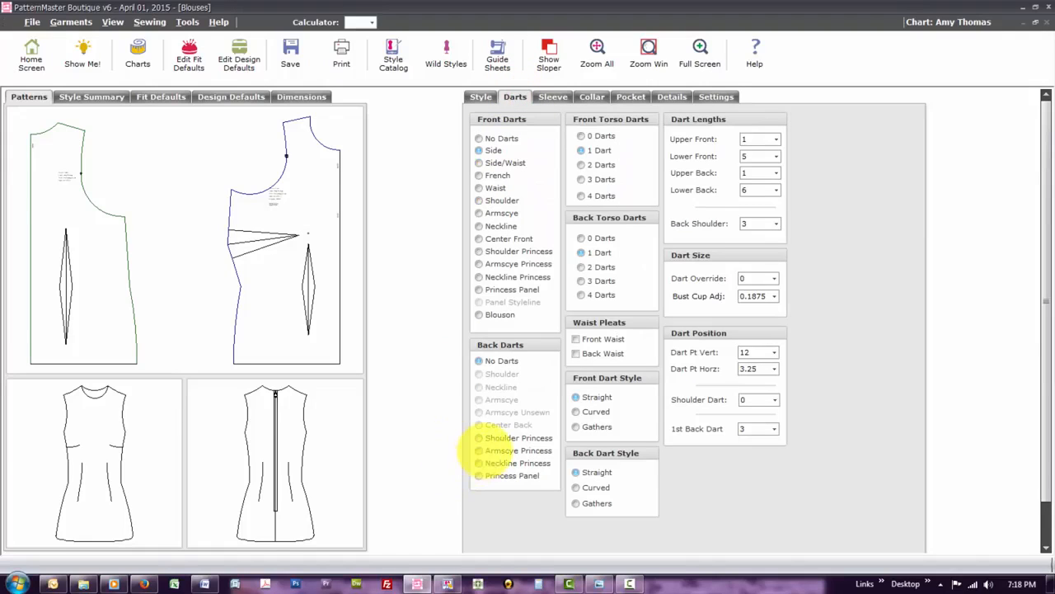
pyautogui.click(484, 451)
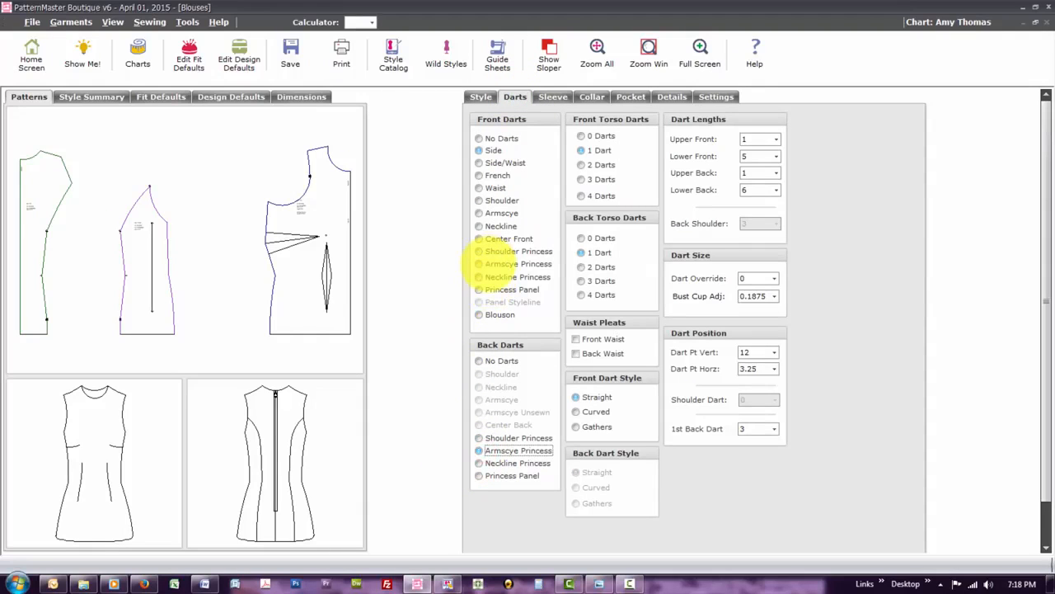
pyautogui.click(481, 264)
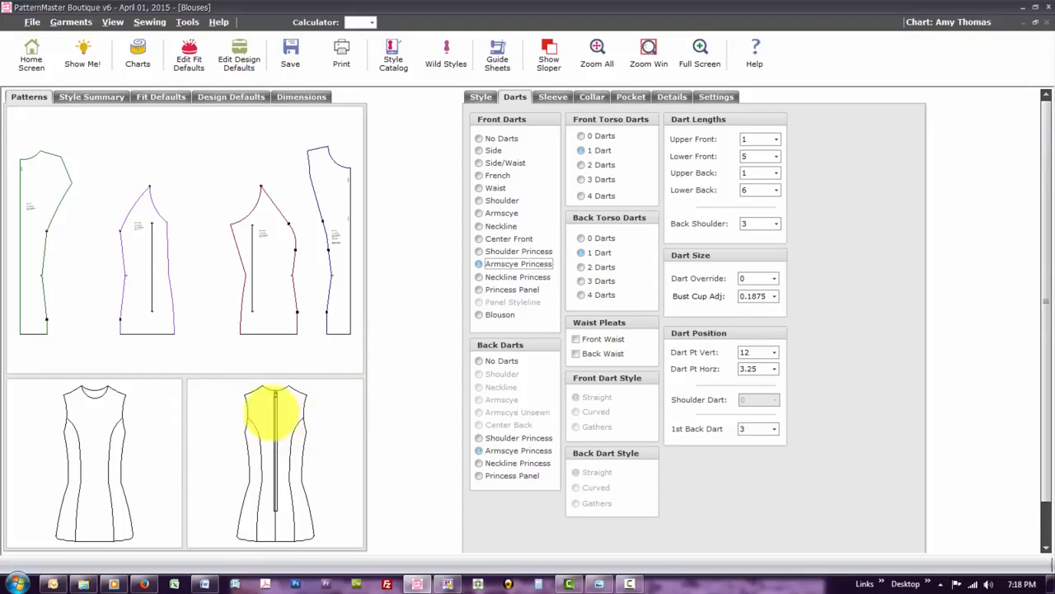
pyautogui.click(248, 404)
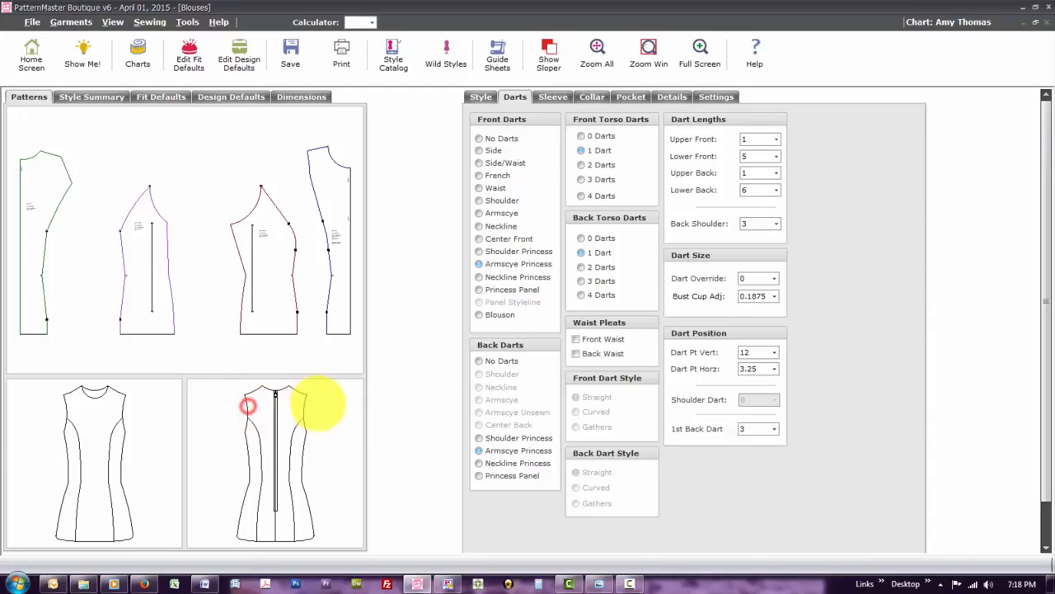
pyautogui.click(302, 401)
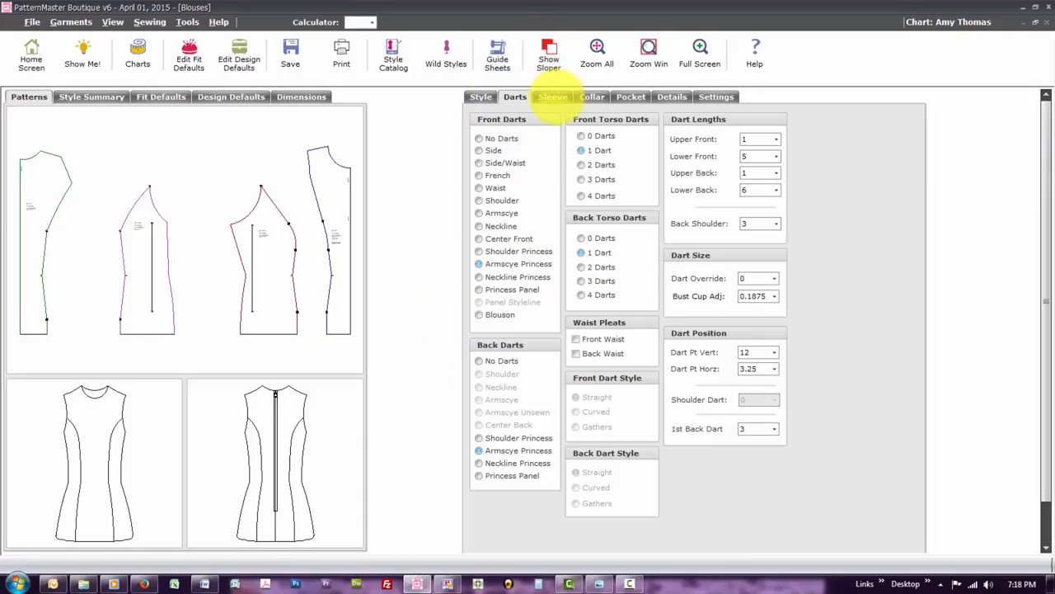
# Try the Peplum style on the blouse and return it to Sleeveless with a Back Zipper closure.
pyautogui.click(480, 97)
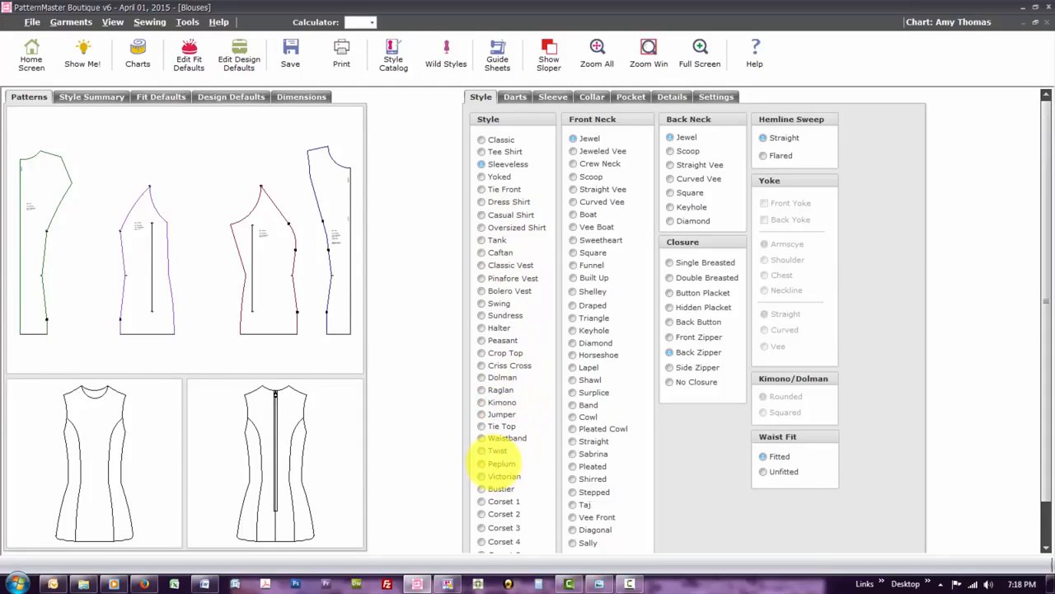
pyautogui.click(492, 463)
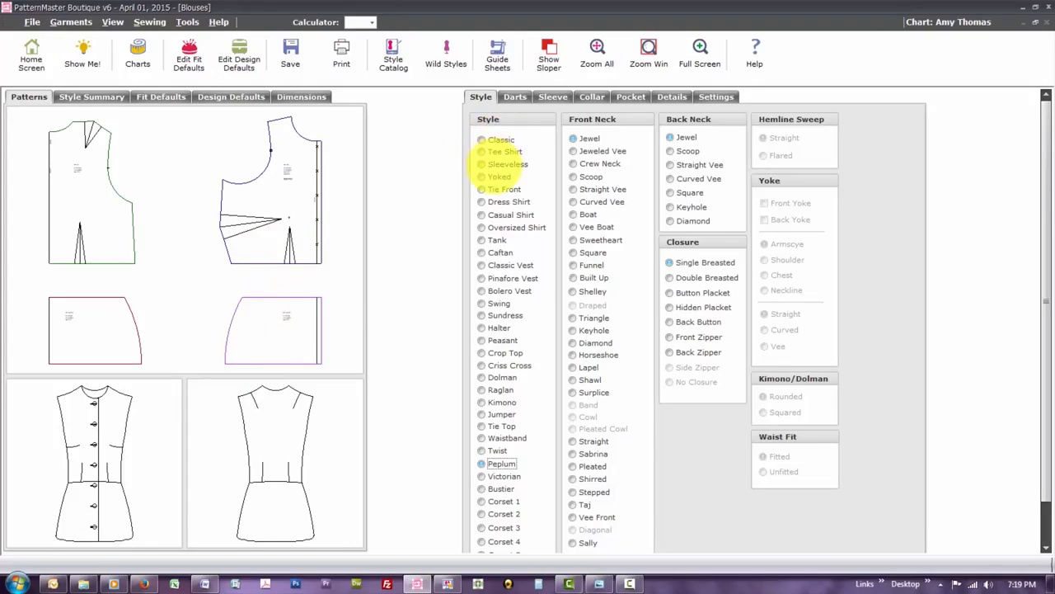
pyautogui.click(485, 164)
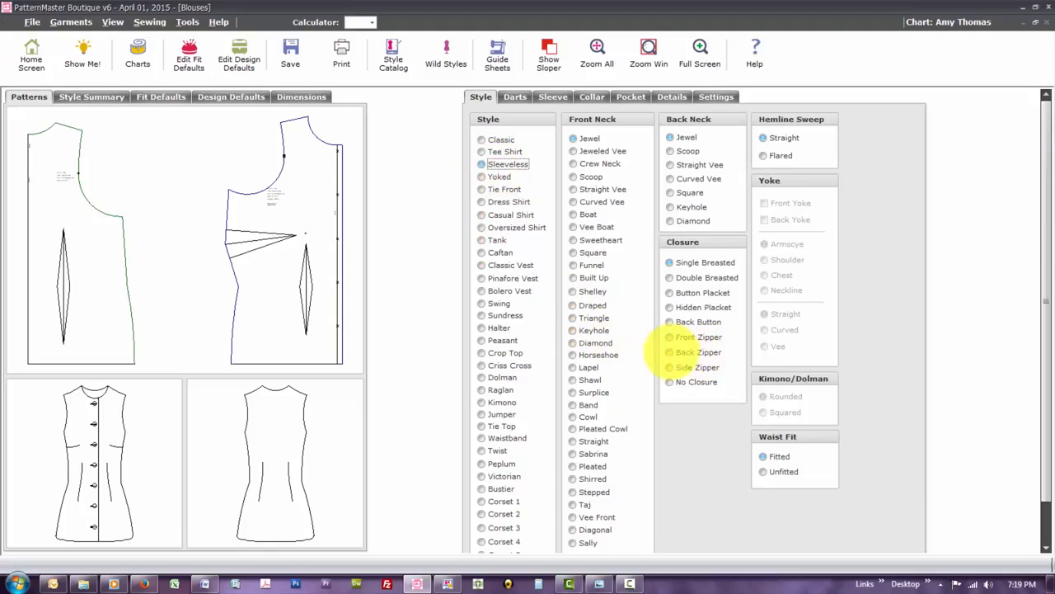
pyautogui.click(671, 352)
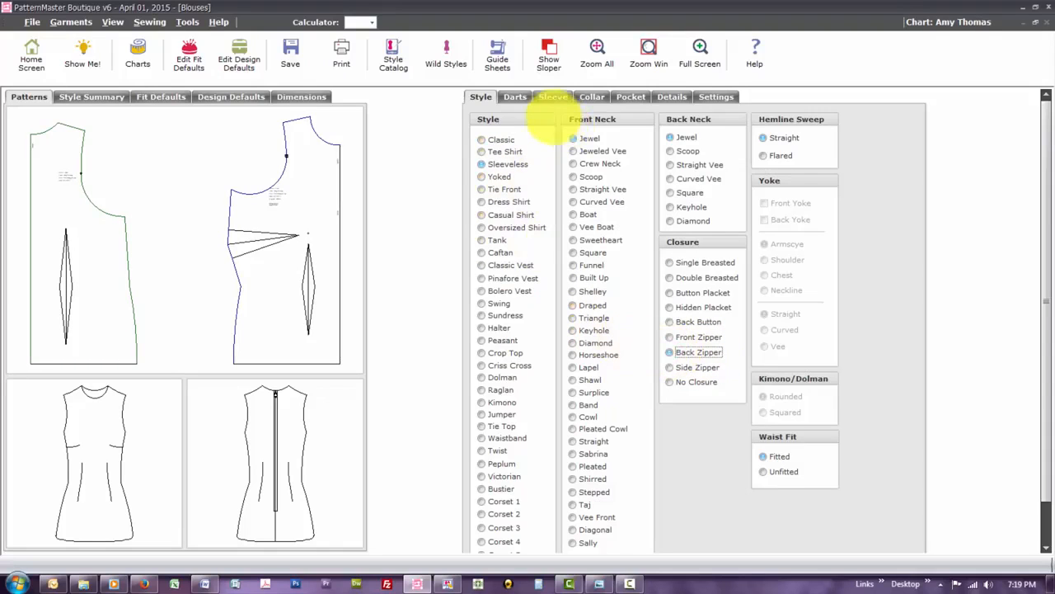
# Apply Armscye Princess darts to both the front and the back of the sleeveless blouse.
pyautogui.click(517, 96)
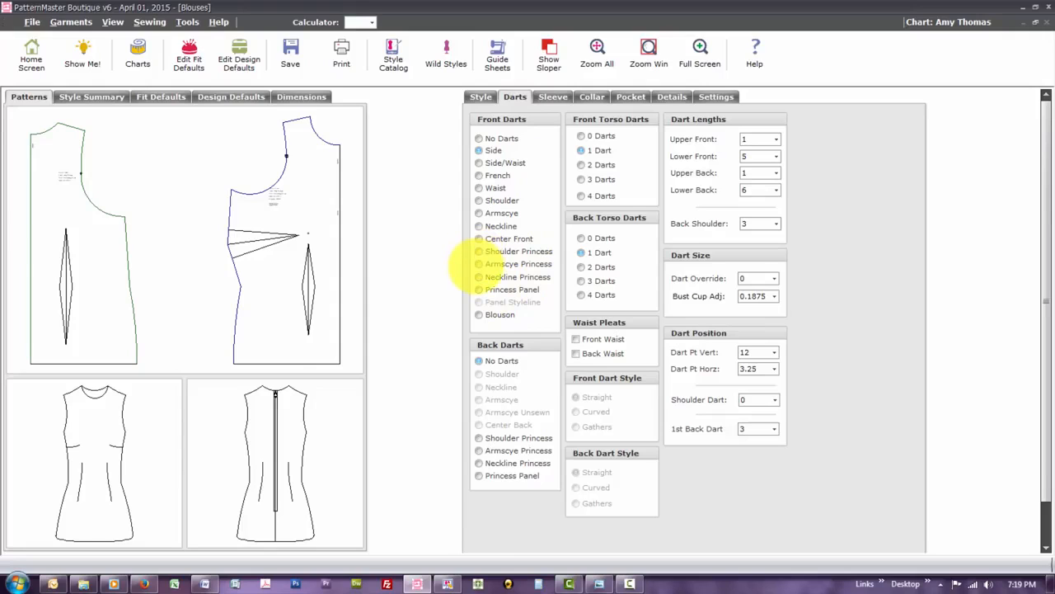
pyautogui.click(479, 264)
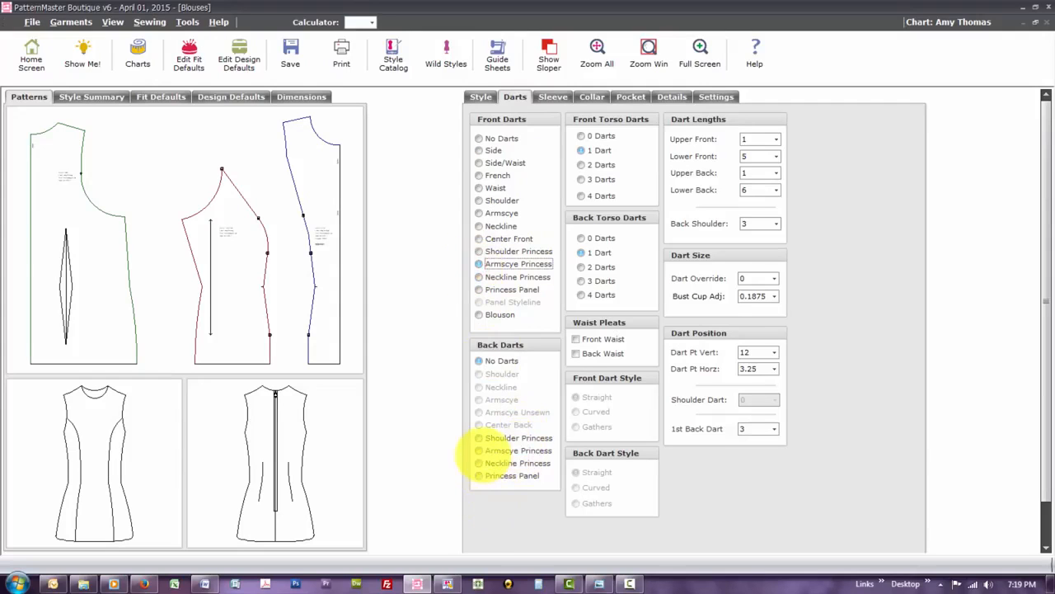
pyautogui.click(479, 450)
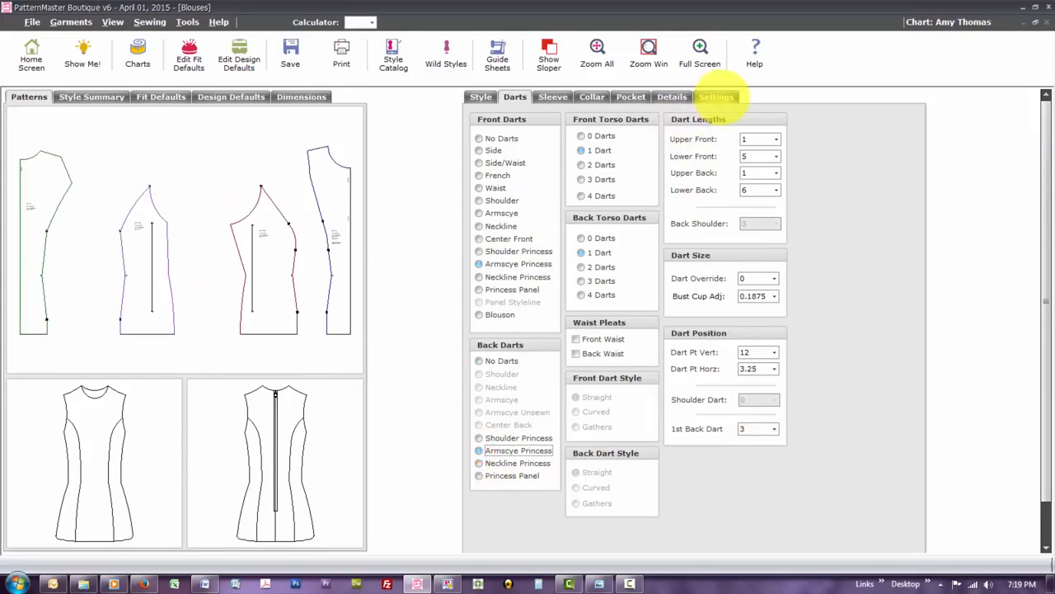
# Set the princess-seamed blouse's front neck depth to 0.75.
pyautogui.click(718, 97)
pyautogui.click(580, 307)
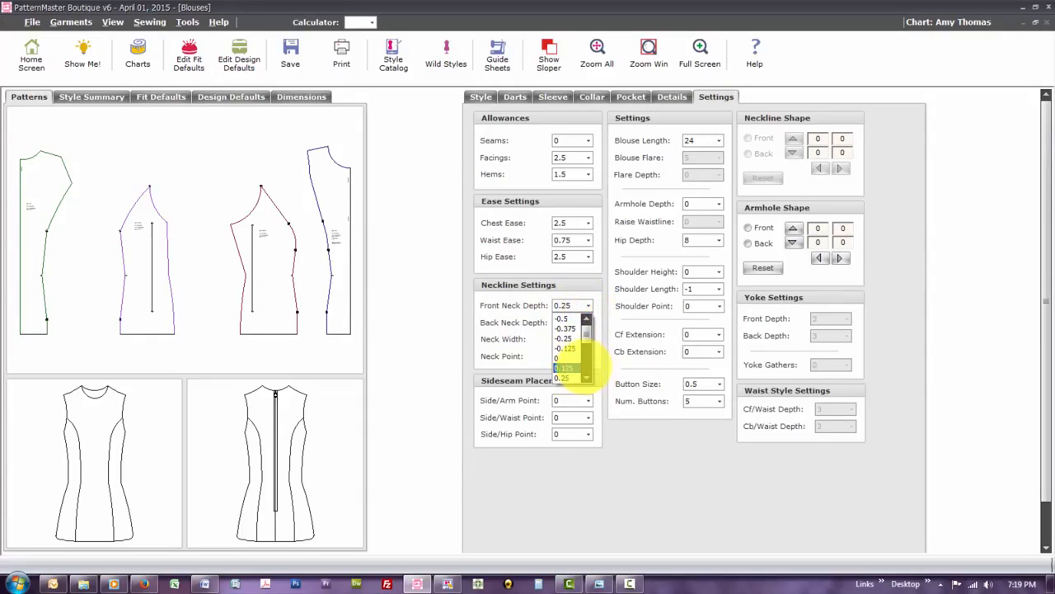
pyautogui.scroll(-3, 588, 363)
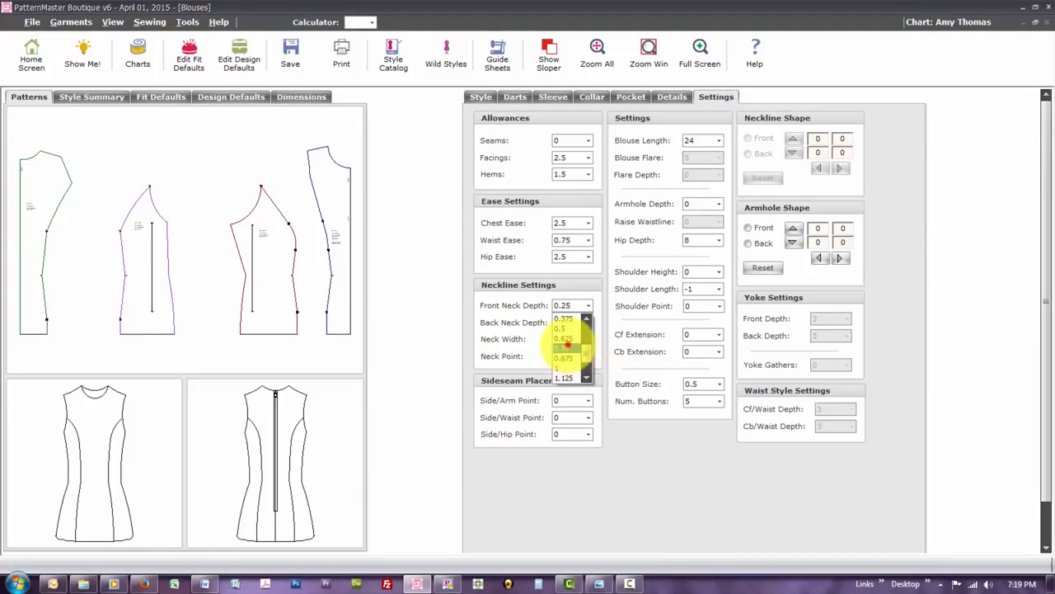
pyautogui.click(567, 347)
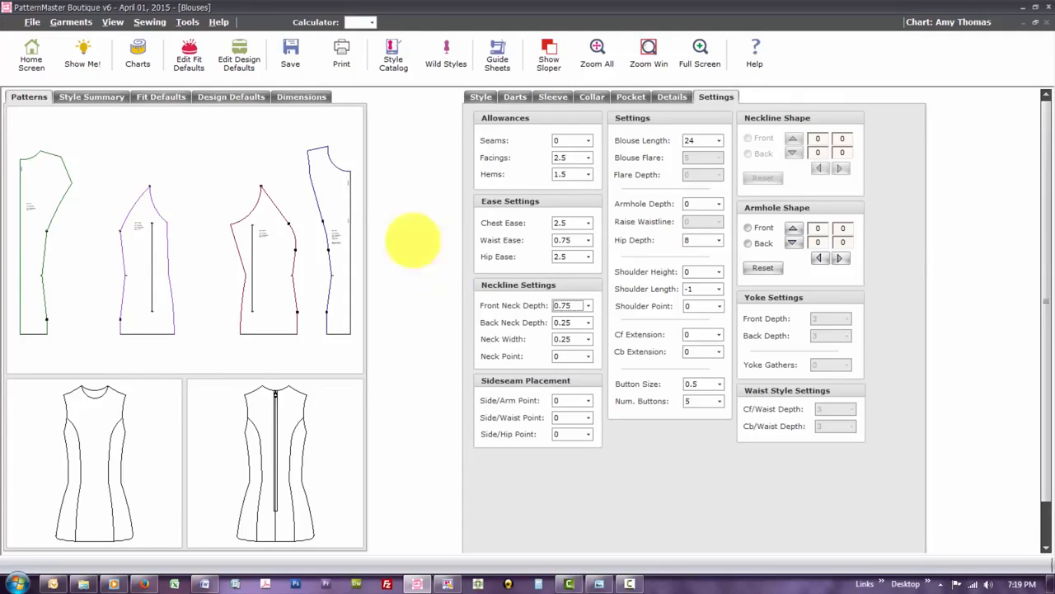
pyautogui.click(289, 51)
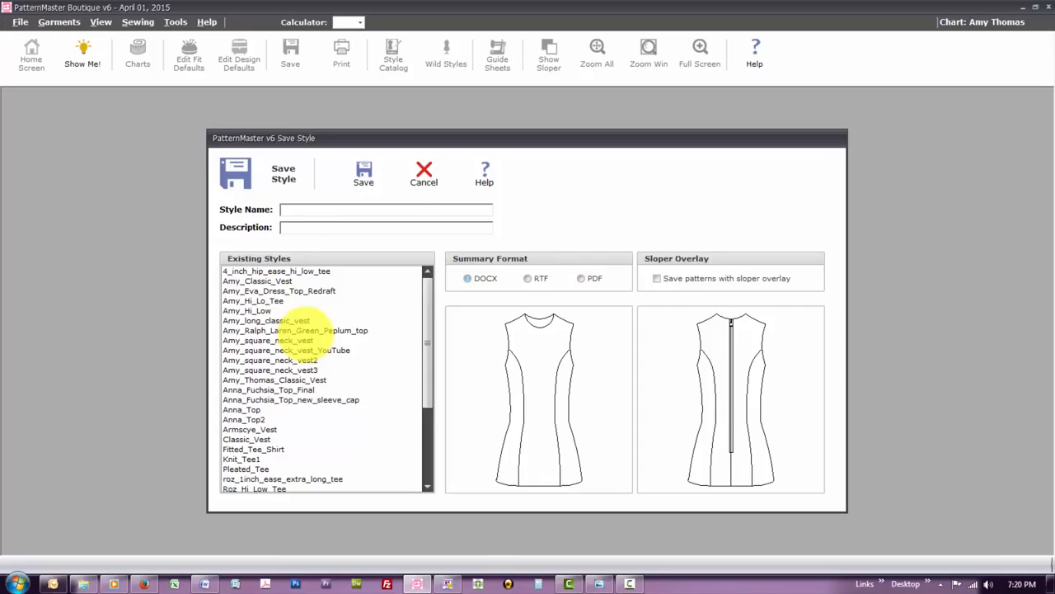
pyautogui.click(303, 330)
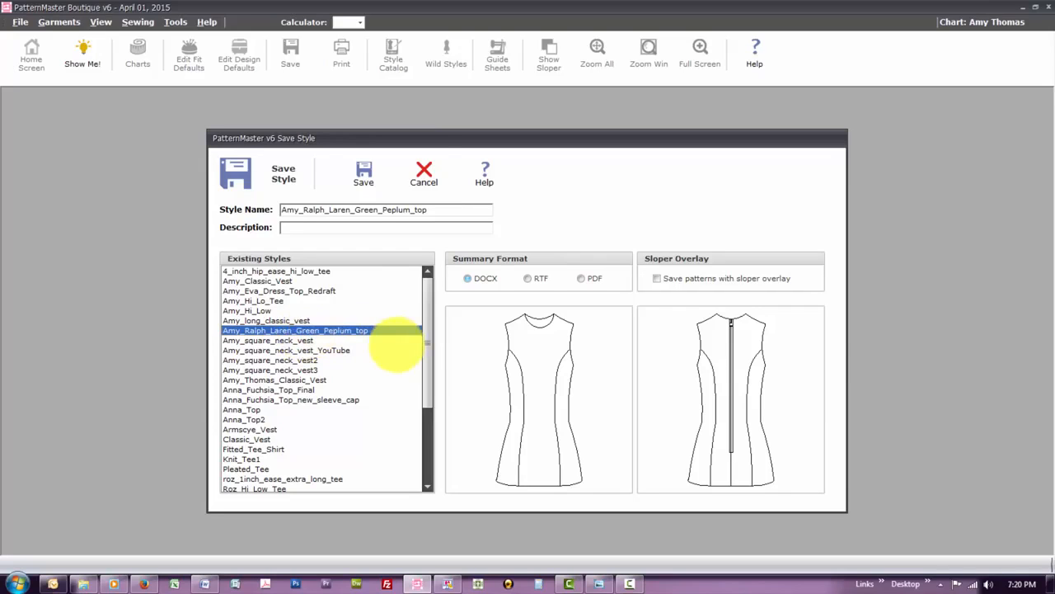
pyautogui.click(424, 173)
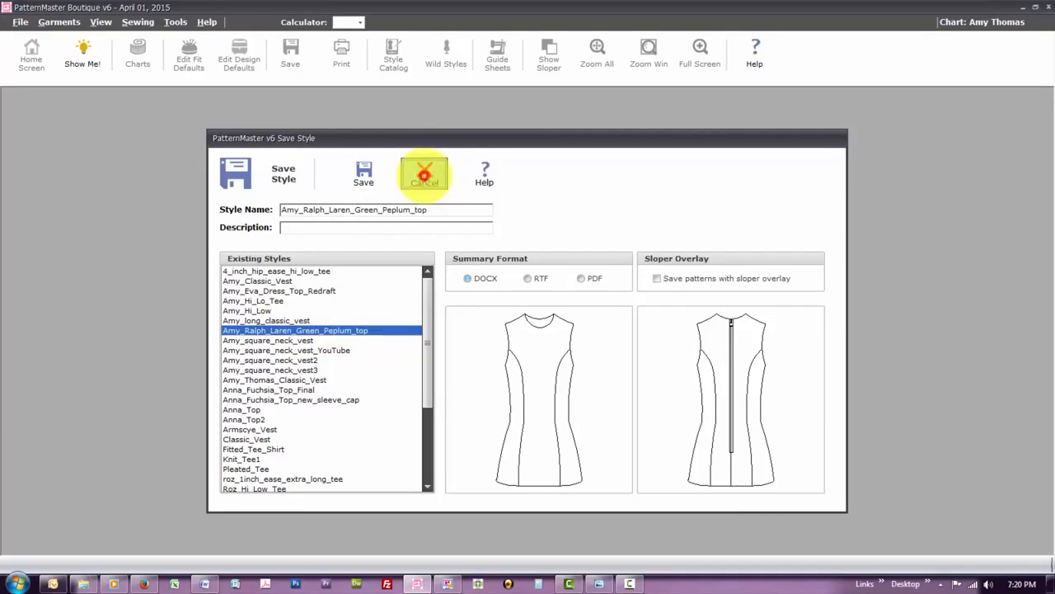
pyautogui.click(503, 383)
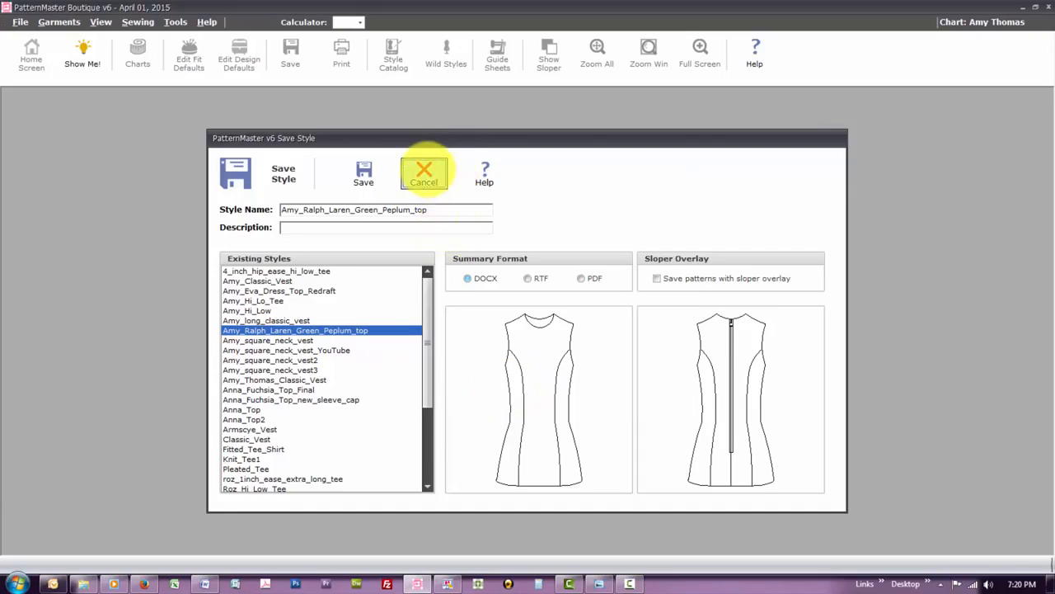
pyautogui.click(424, 173)
pyautogui.click(564, 380)
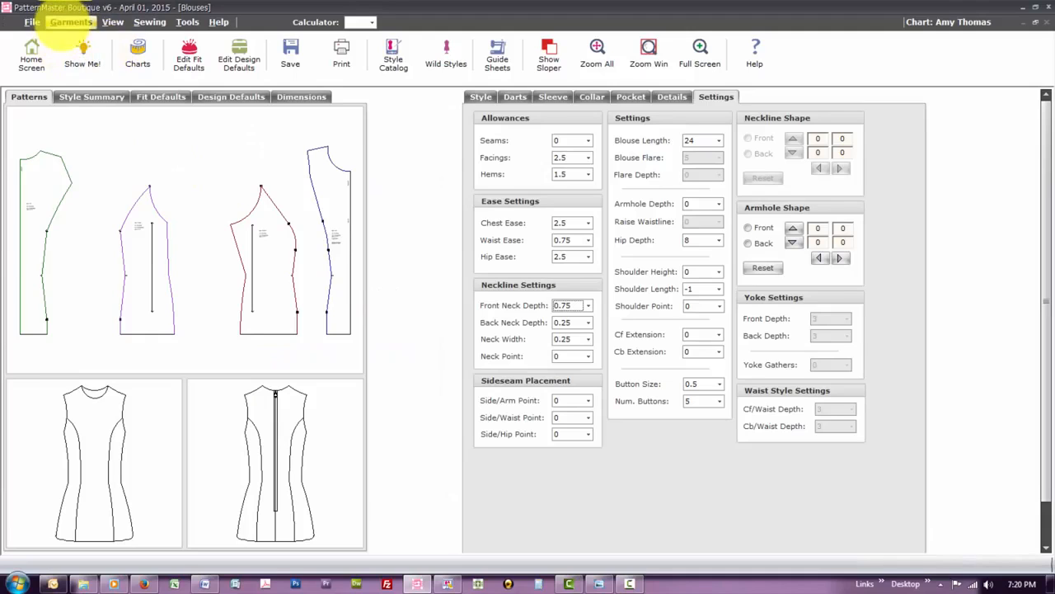
# Look over the outfit drawing in Pattern Editor and return to PatternMaster Boutique to start a garment of type Skirts.
pyautogui.click(62, 23)
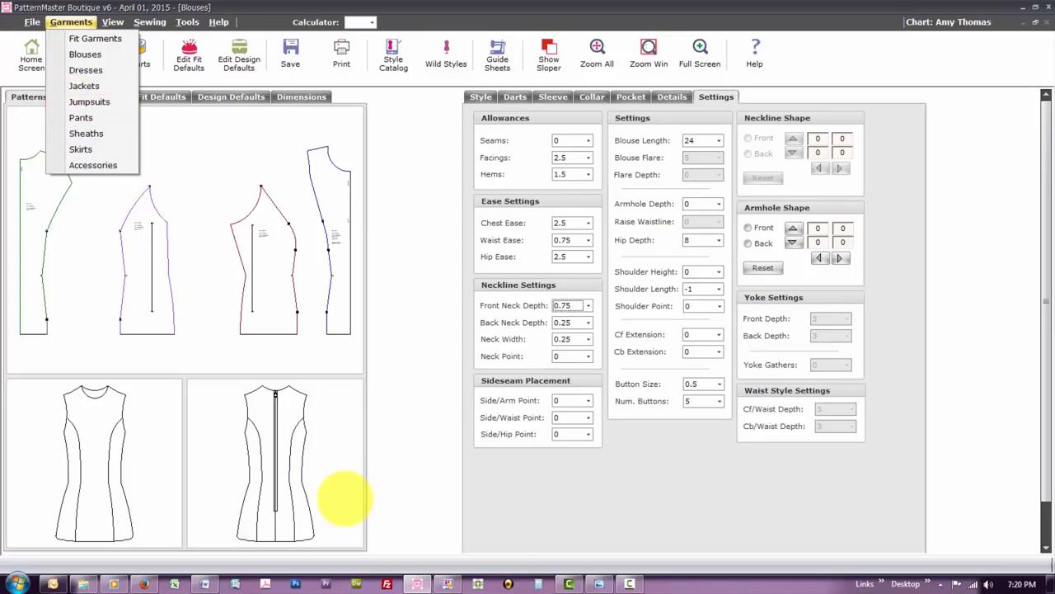
pyautogui.click(446, 583)
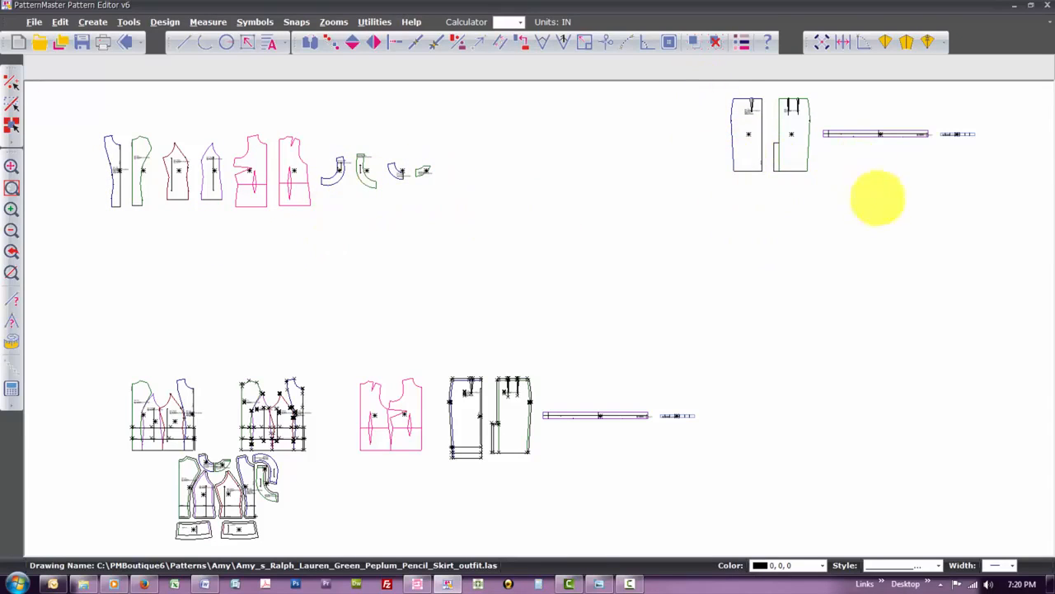
pyautogui.hotkey('alt', 'Tab')
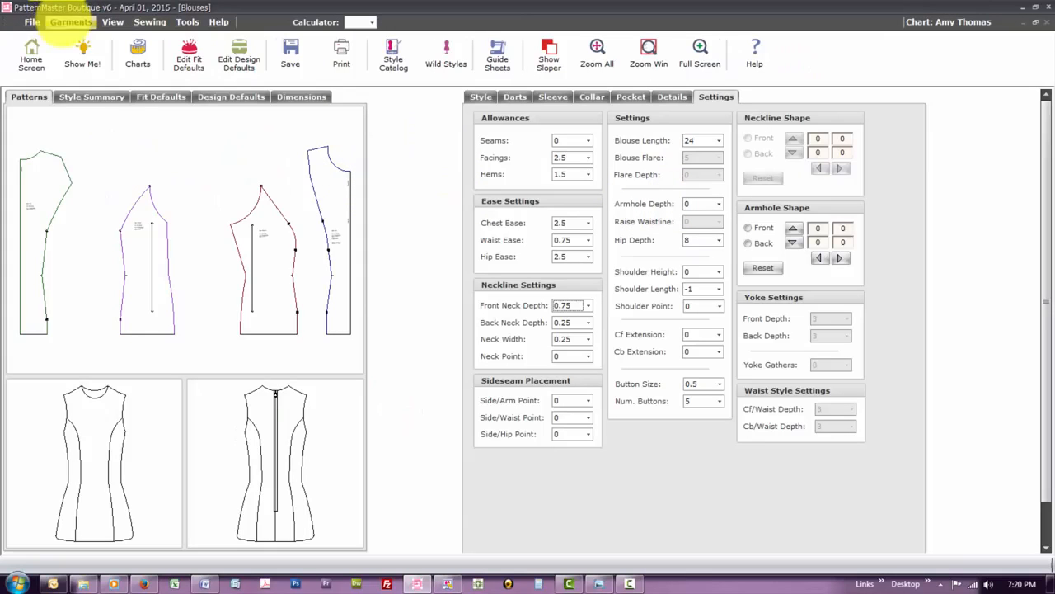
pyautogui.click(70, 21)
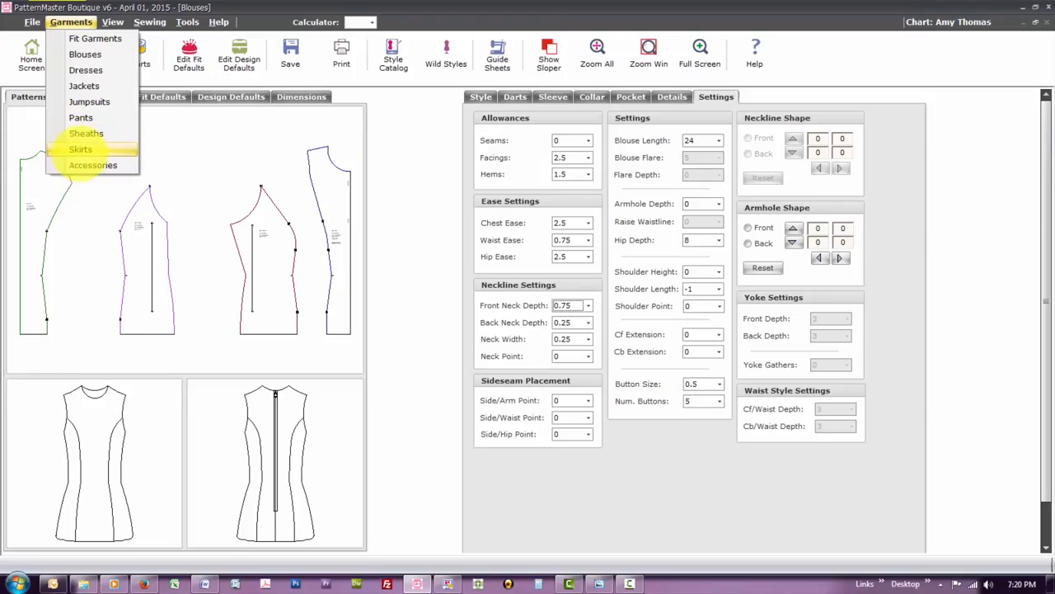
pyautogui.click(76, 149)
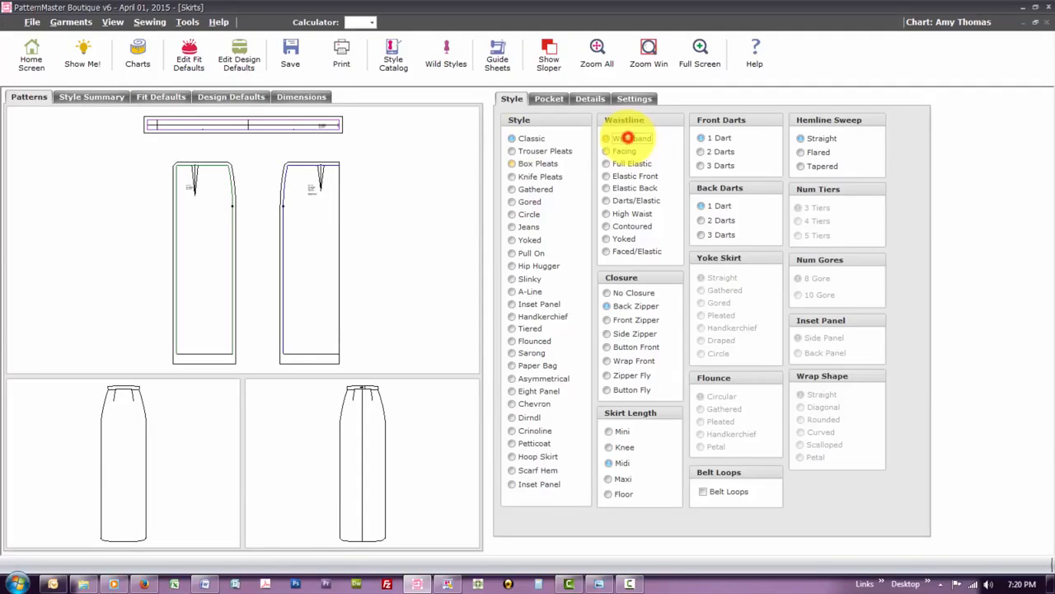
# Give the Classic skirt a Waistband, Knee length, two back darts, one front dart and a Tapered hemline.
pyautogui.click(631, 138)
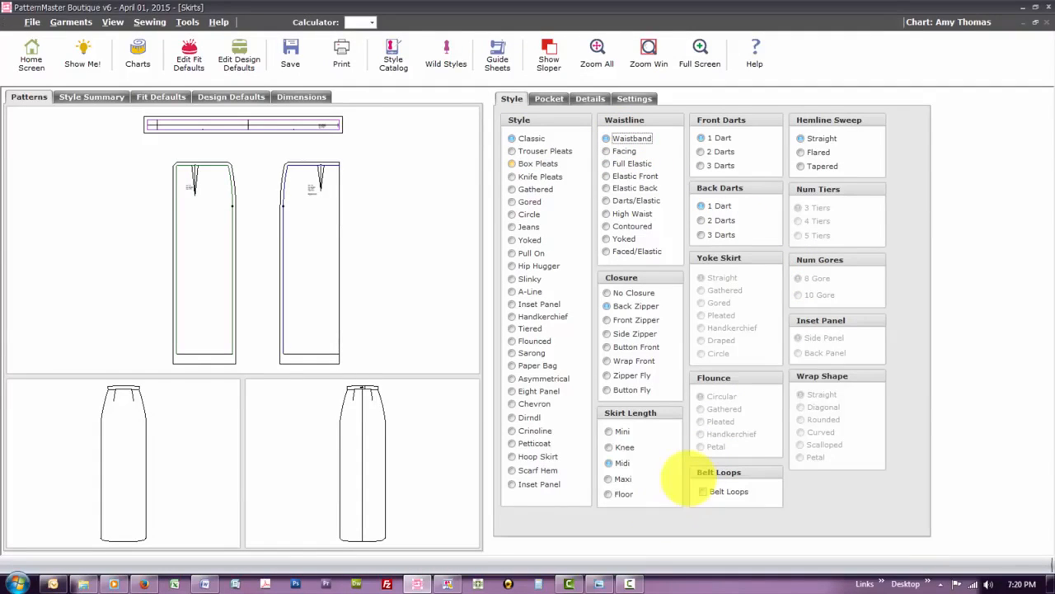
pyautogui.click(630, 446)
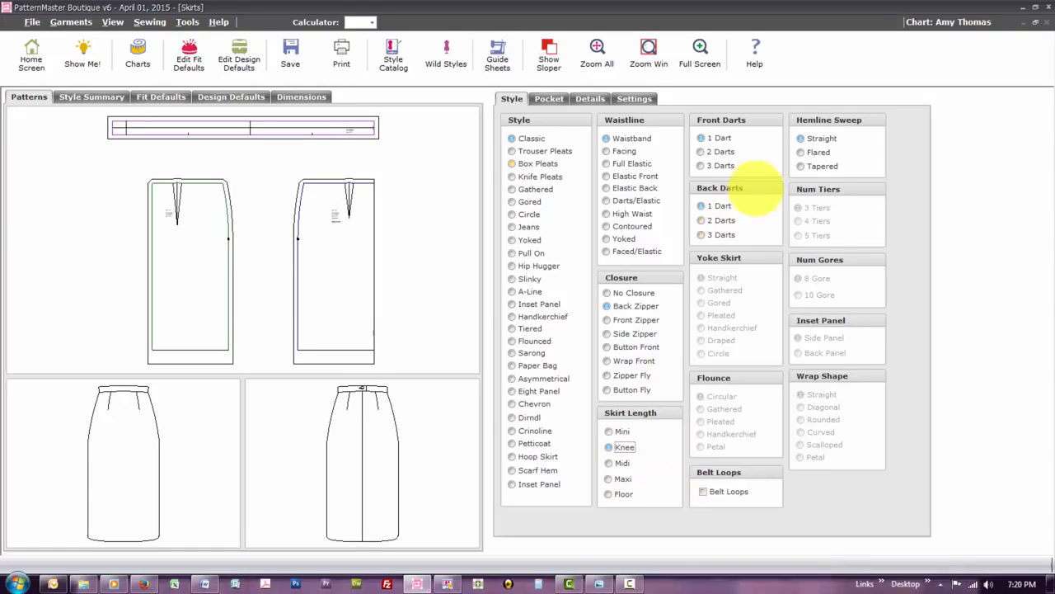
pyautogui.click(701, 220)
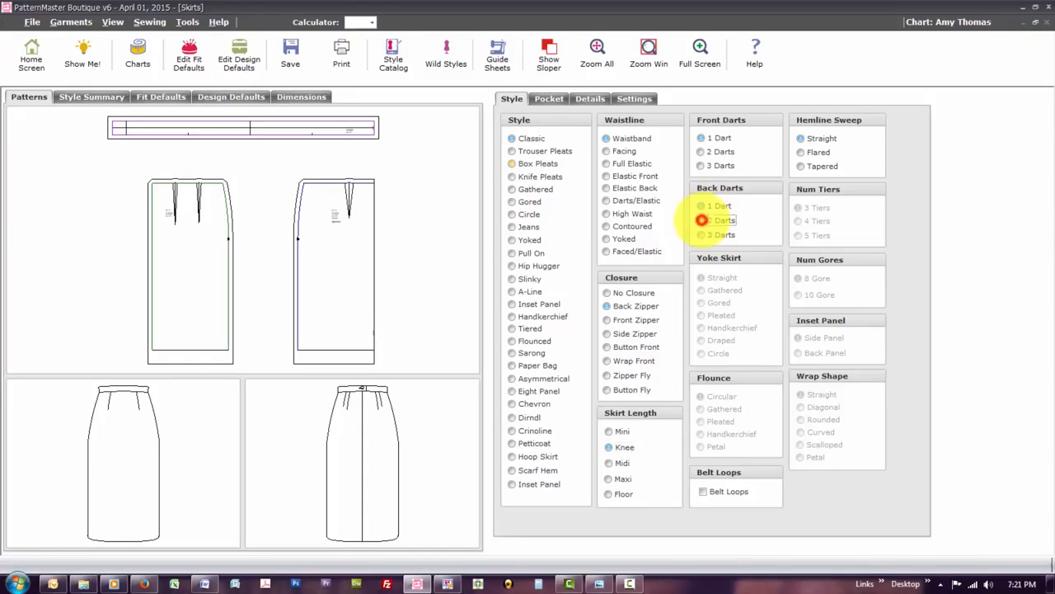
pyautogui.click(702, 138)
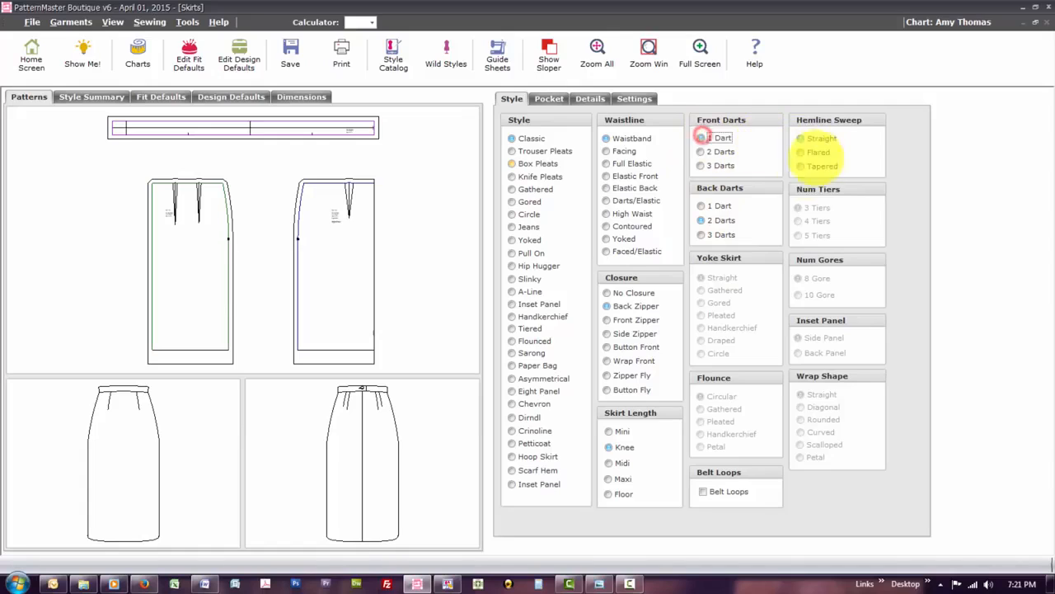
pyautogui.click(799, 166)
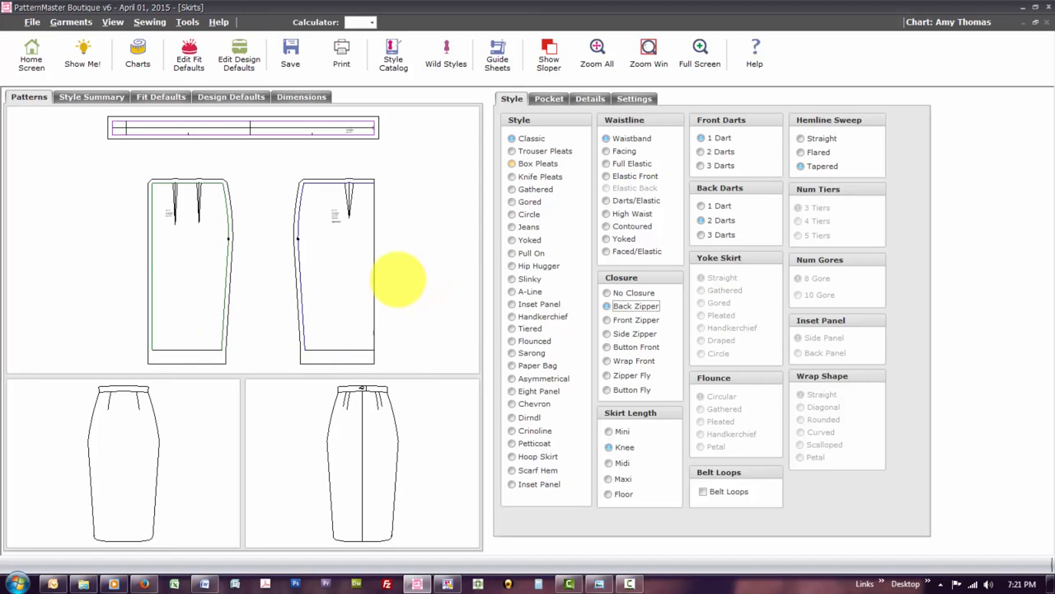
pyautogui.click(290, 51)
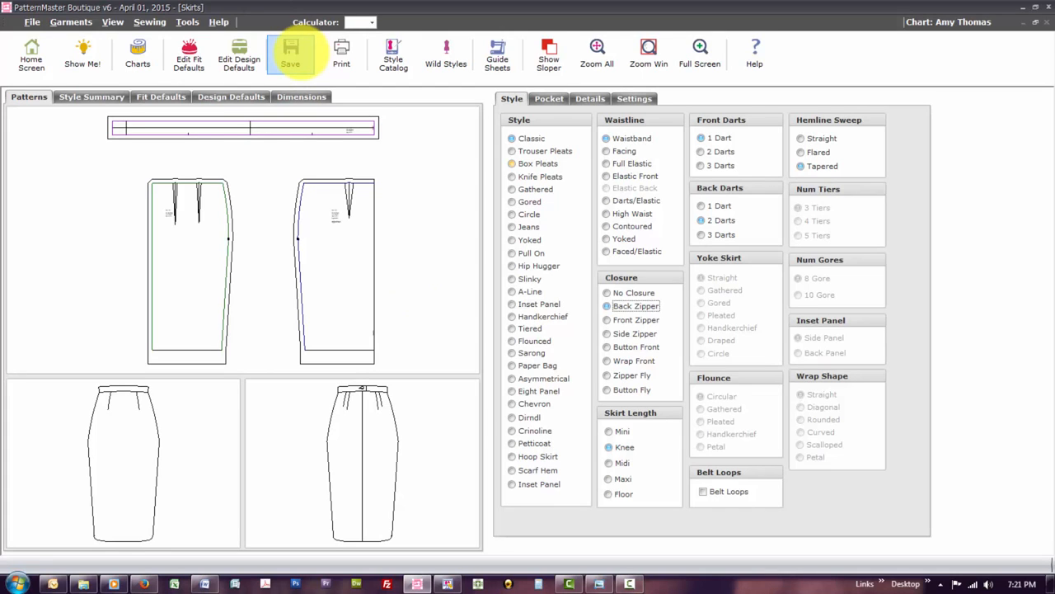
pyautogui.click(637, 98)
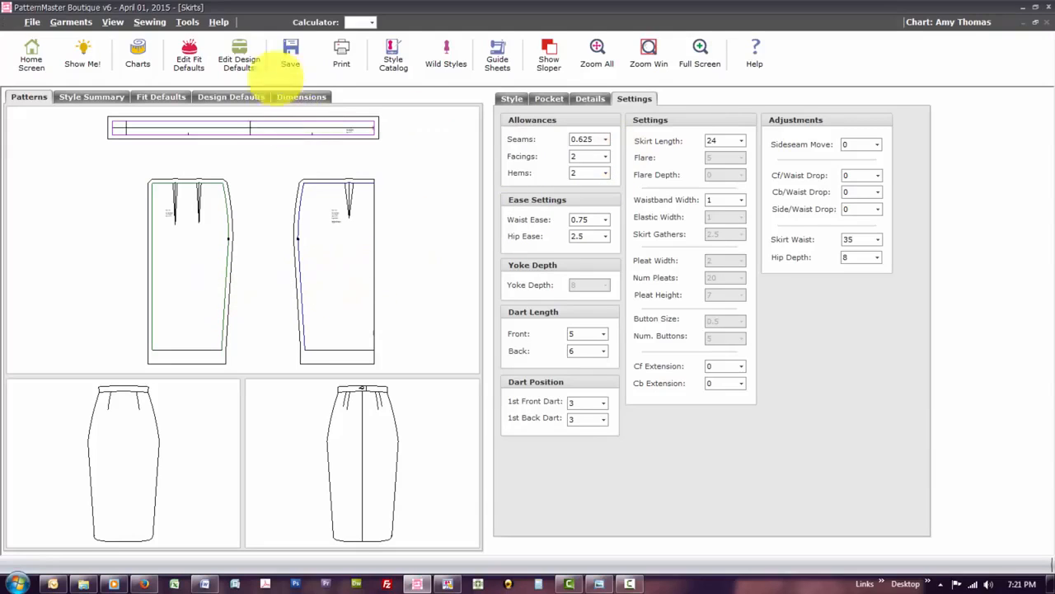
pyautogui.click(290, 55)
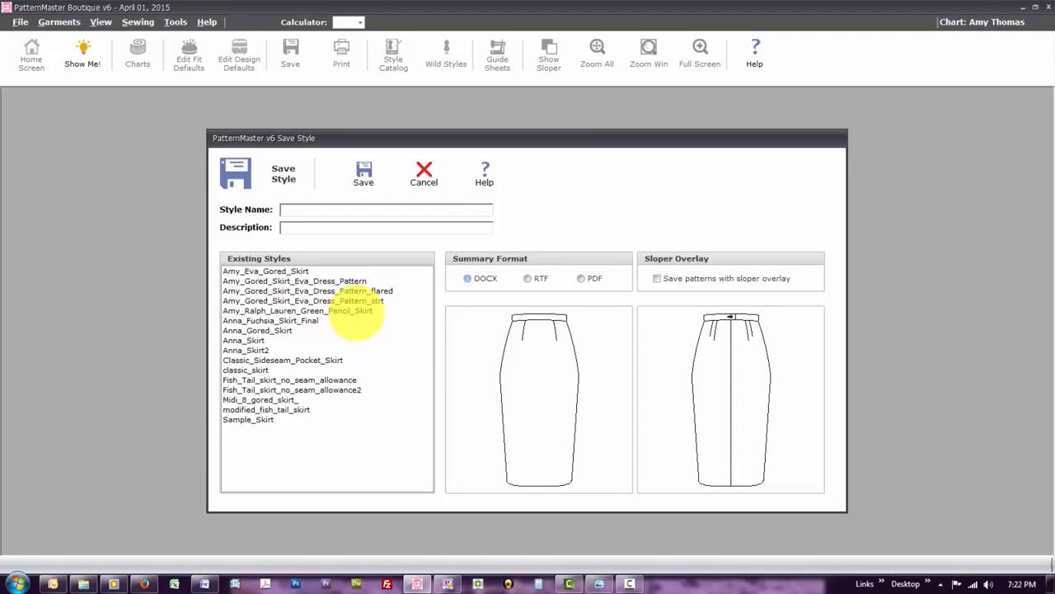
pyautogui.click(425, 175)
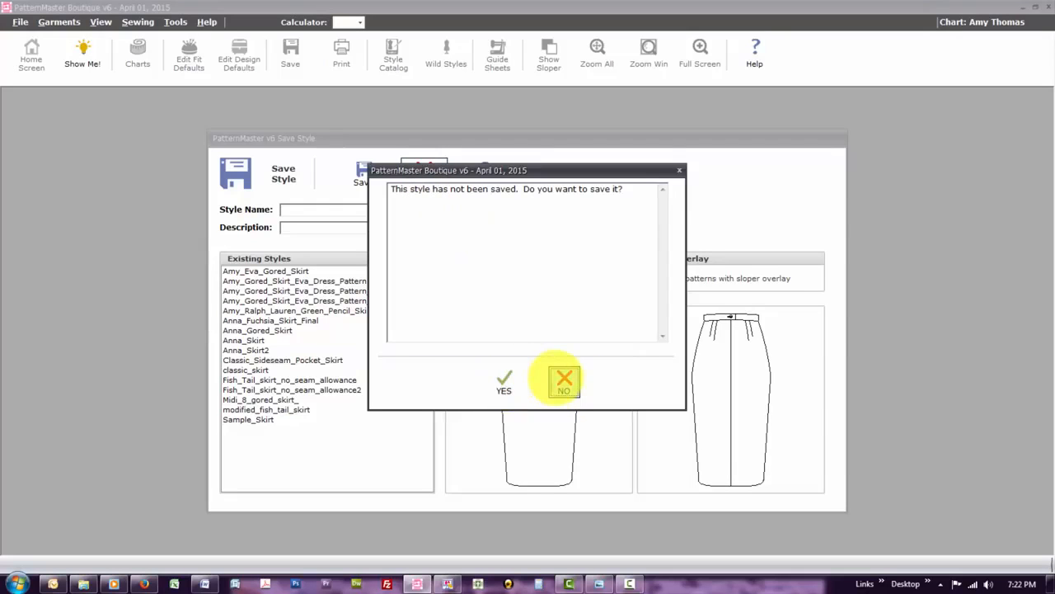
pyautogui.click(564, 379)
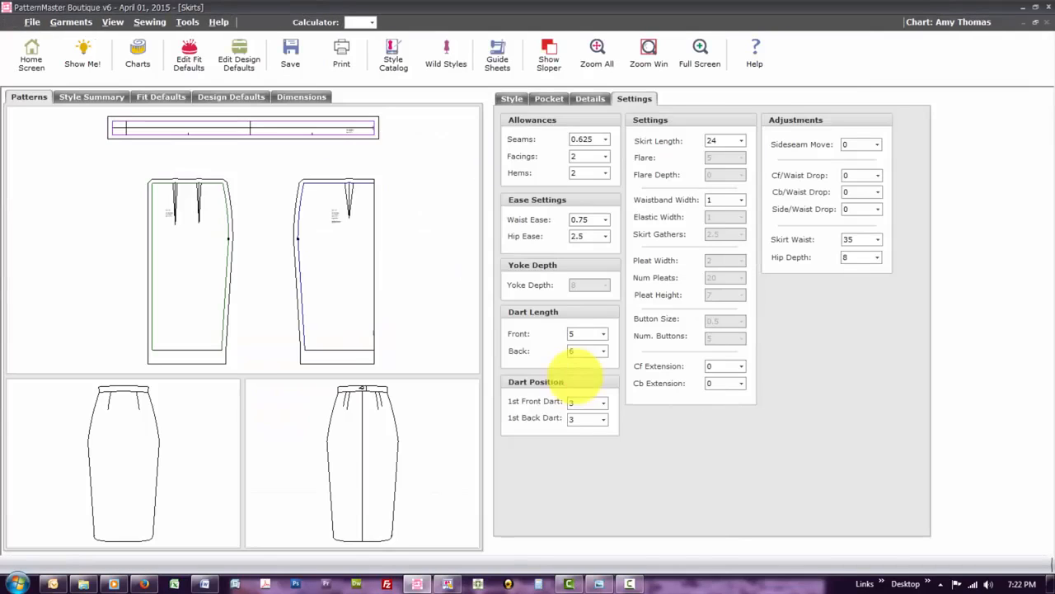
# Switch to Pattern Editor and copy the four princess bodice pieces from the upper row to the empty area right of the lower row.
pyautogui.click(443, 581)
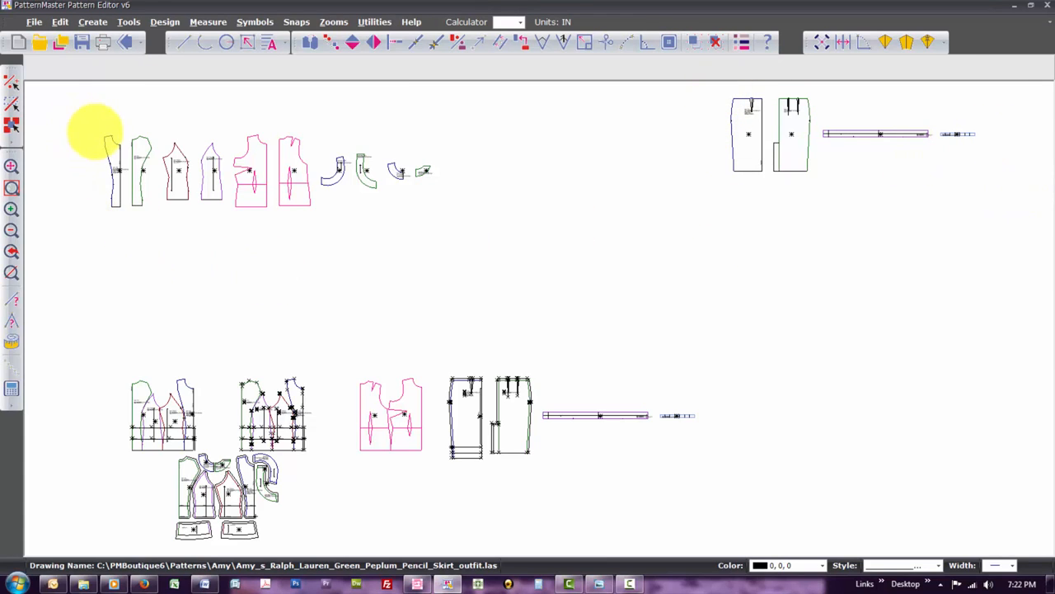
pyautogui.moveTo(94, 124); pyautogui.dragTo(230, 236)
pyautogui.press('c')
pyautogui.press('o')
pyautogui.press('Return')
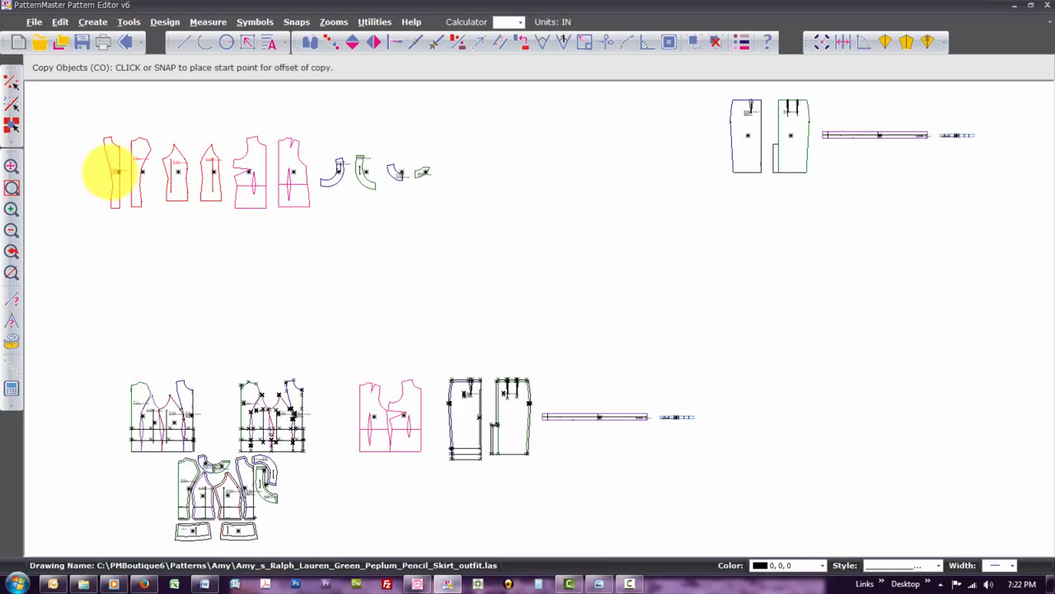
pyautogui.click(116, 156)
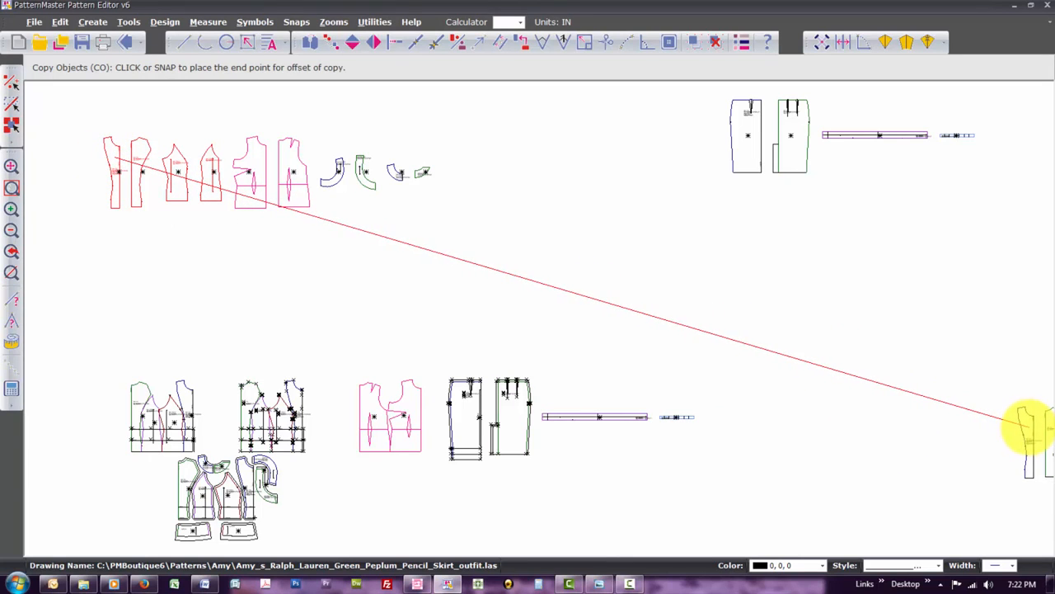
pyautogui.click(1028, 427)
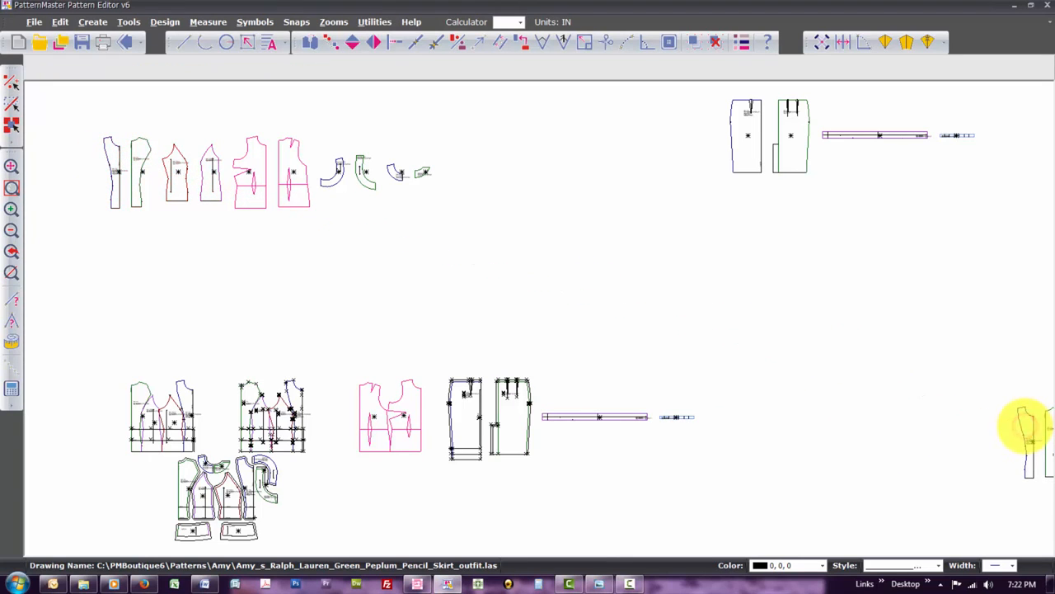
# Move the copied side front piece against the front piece's princess seam so their lowest seam marks coincide.
pyautogui.press('g')
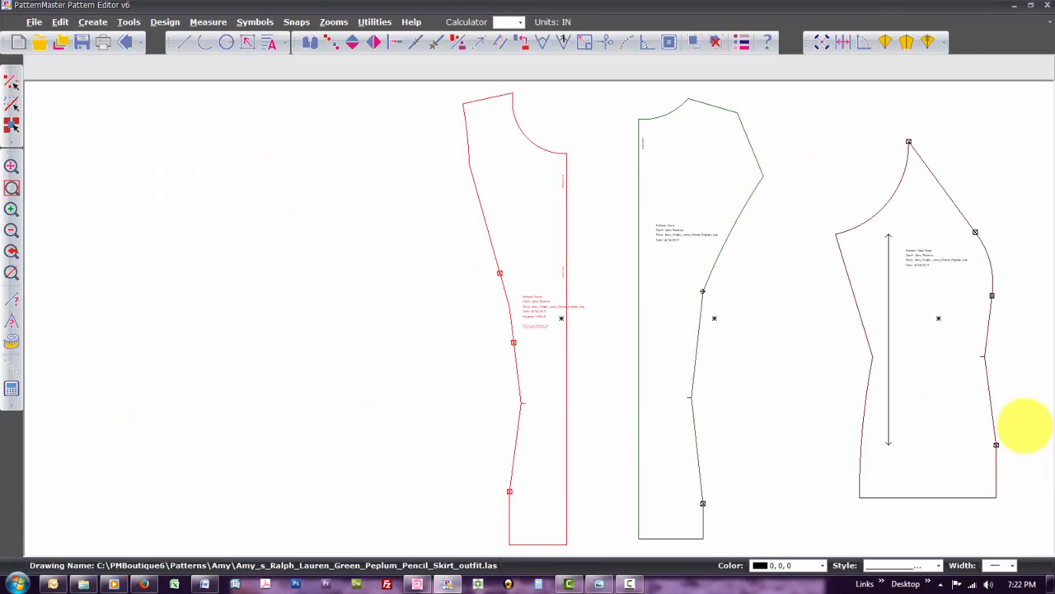
pyautogui.press('o')
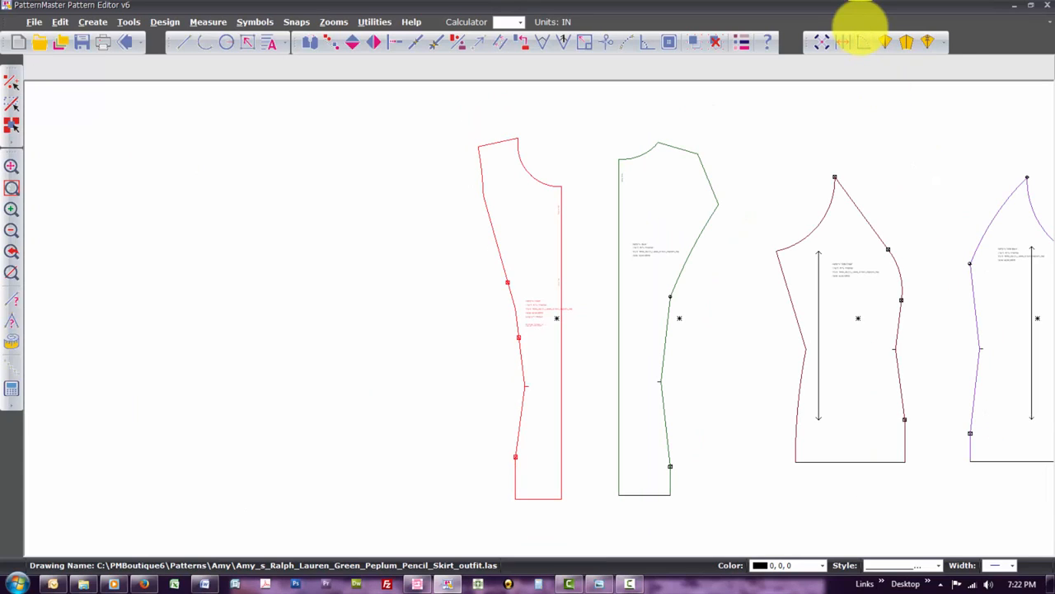
pyautogui.press('Right')
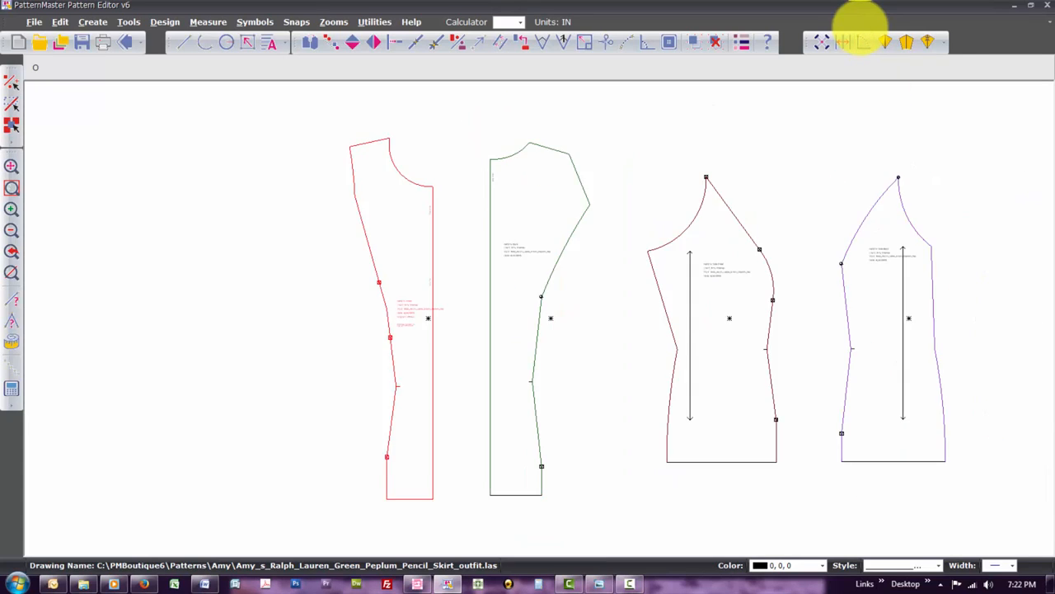
pyautogui.click(718, 331)
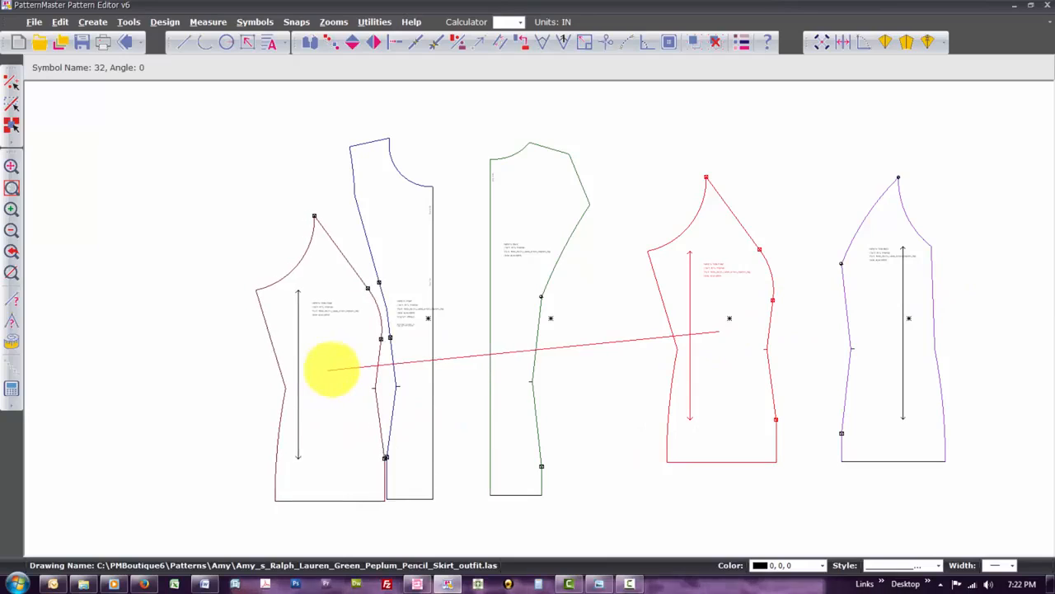
pyautogui.click(329, 371)
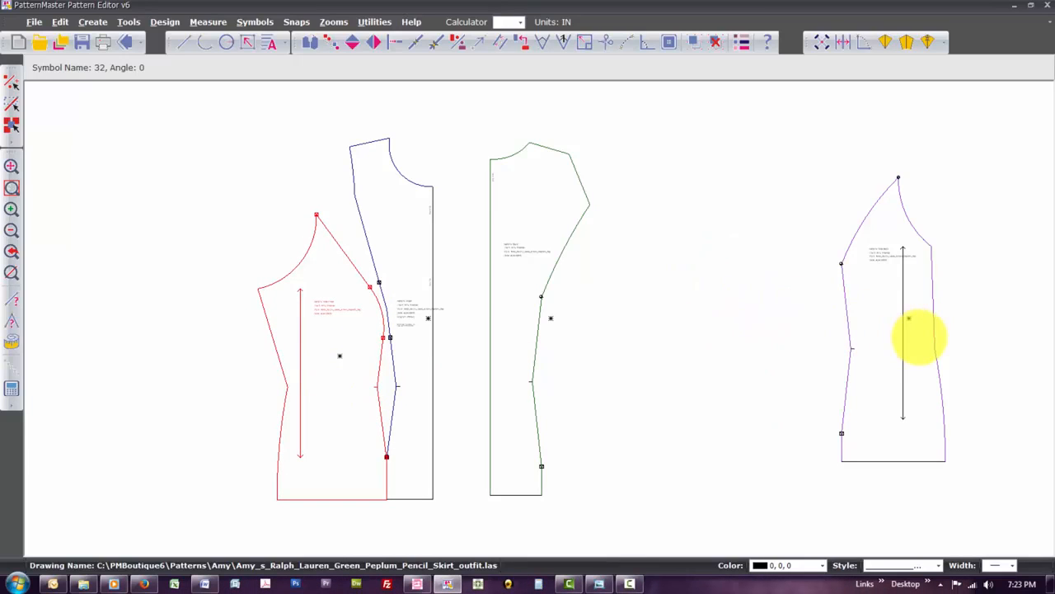
# Move the copied side back piece against the back piece's princess seam, and both front pieces beside the side back piece.
pyautogui.click(919, 337)
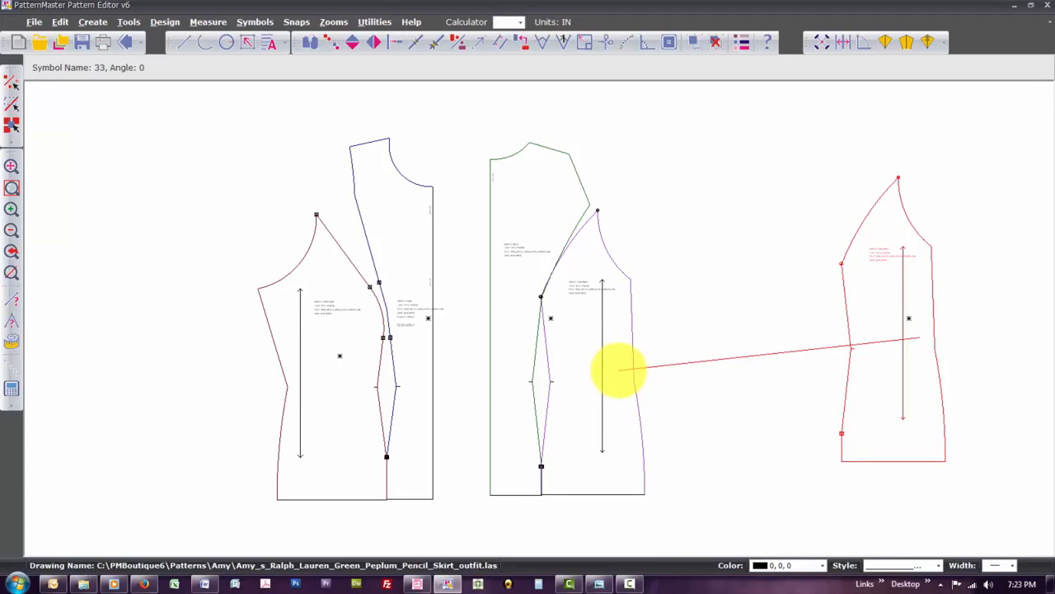
pyautogui.click(618, 369)
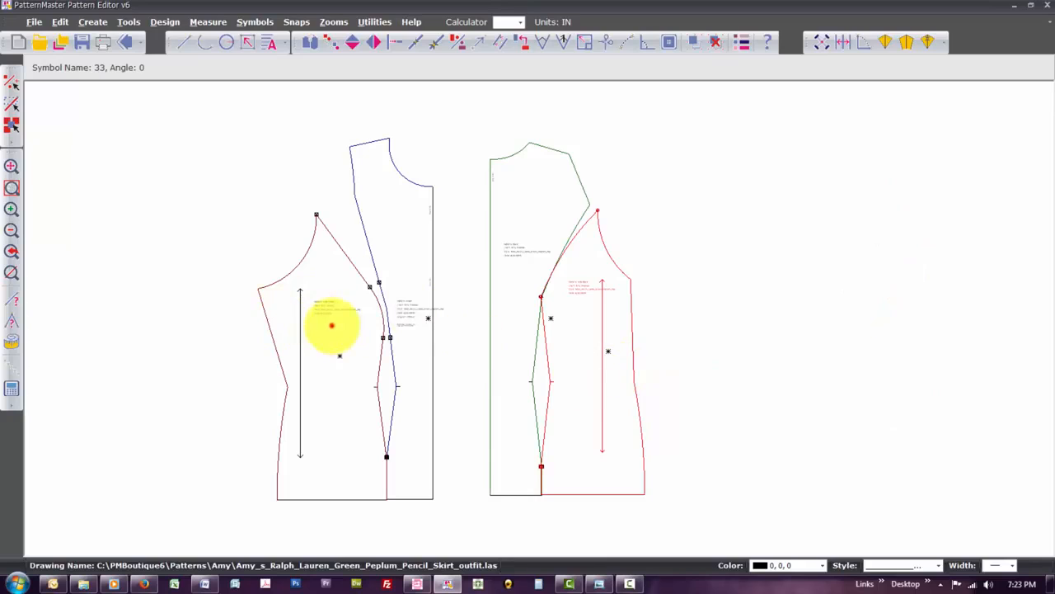
pyautogui.click(332, 324)
pyautogui.click(416, 316)
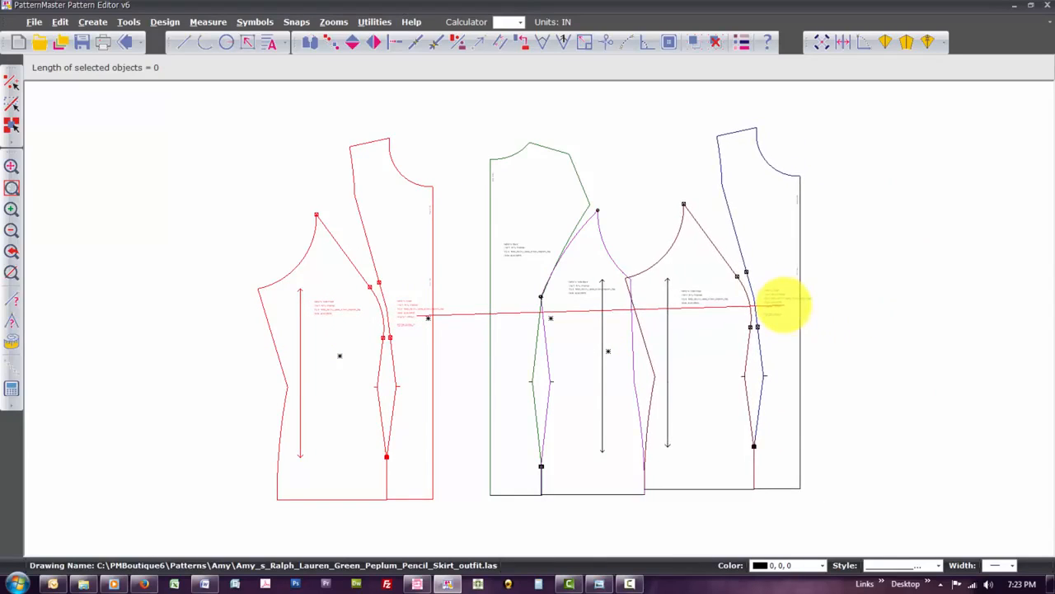
pyautogui.click(789, 306)
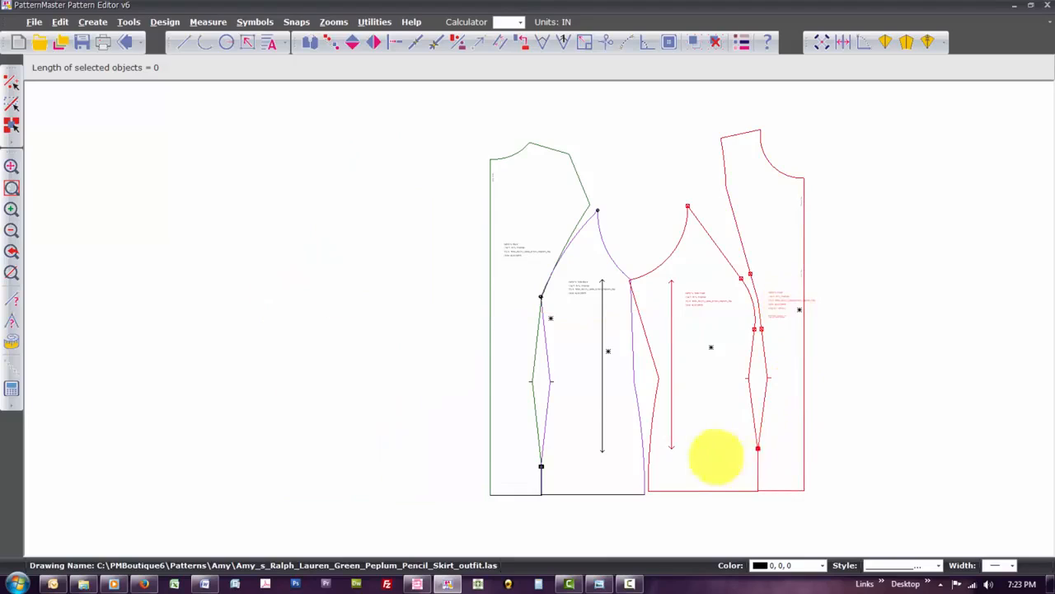
# Shift the side back piece sideways until its lowest seam mark lies over the back piece's lowest seam mark.
pyautogui.press('w')
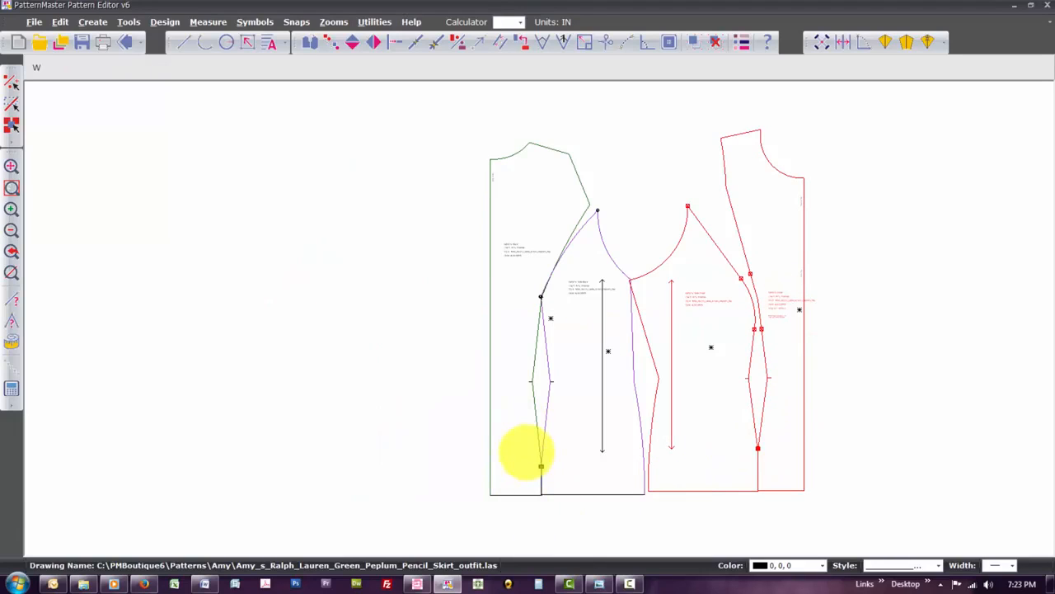
pyautogui.click(526, 452)
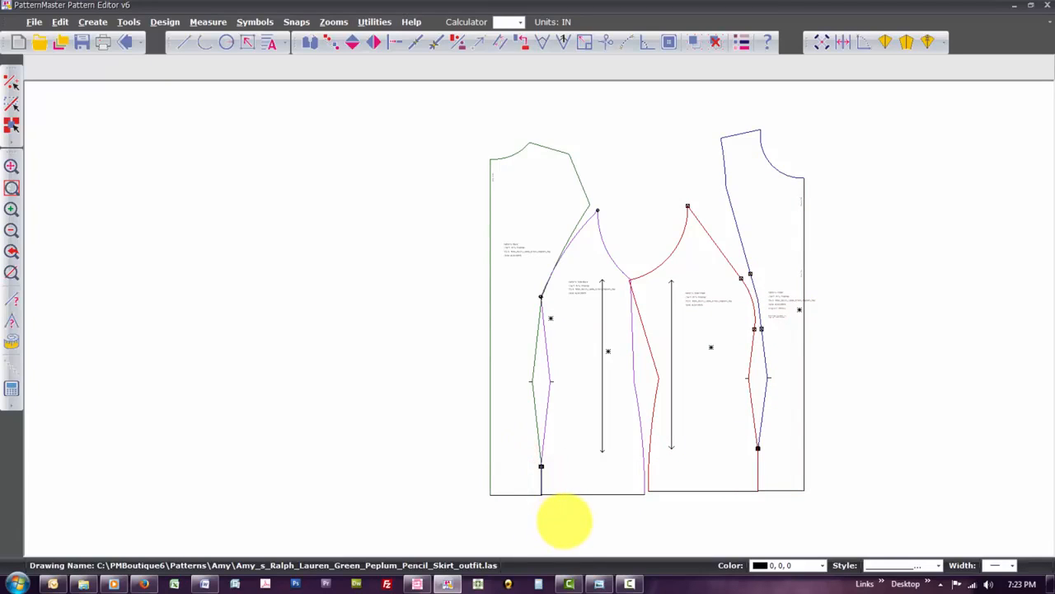
pyautogui.press('w')
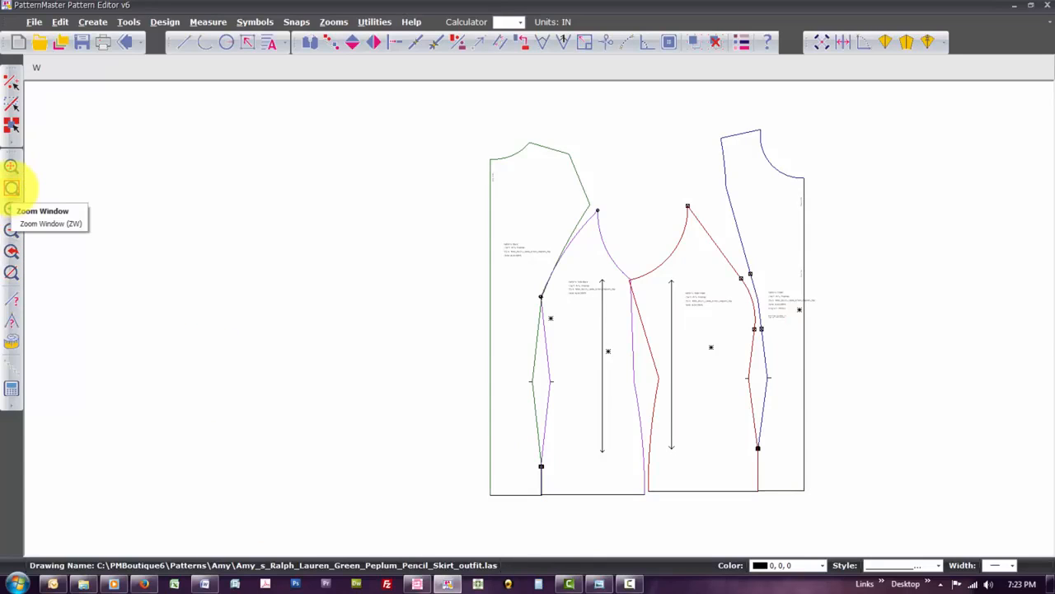
pyautogui.click(12, 188)
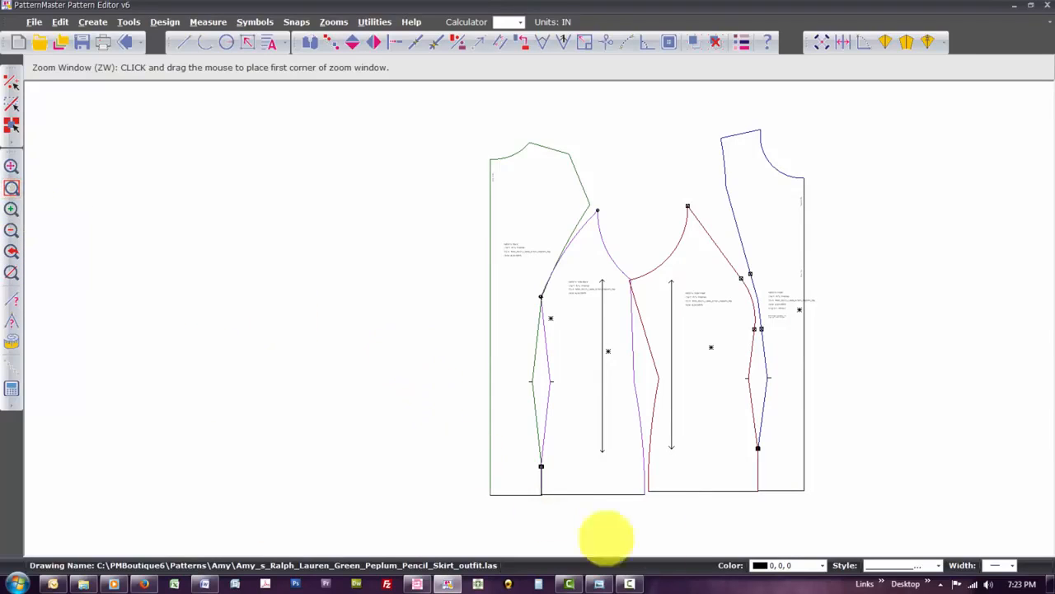
pyautogui.click(528, 456)
pyautogui.click(574, 497)
pyautogui.click(463, 241)
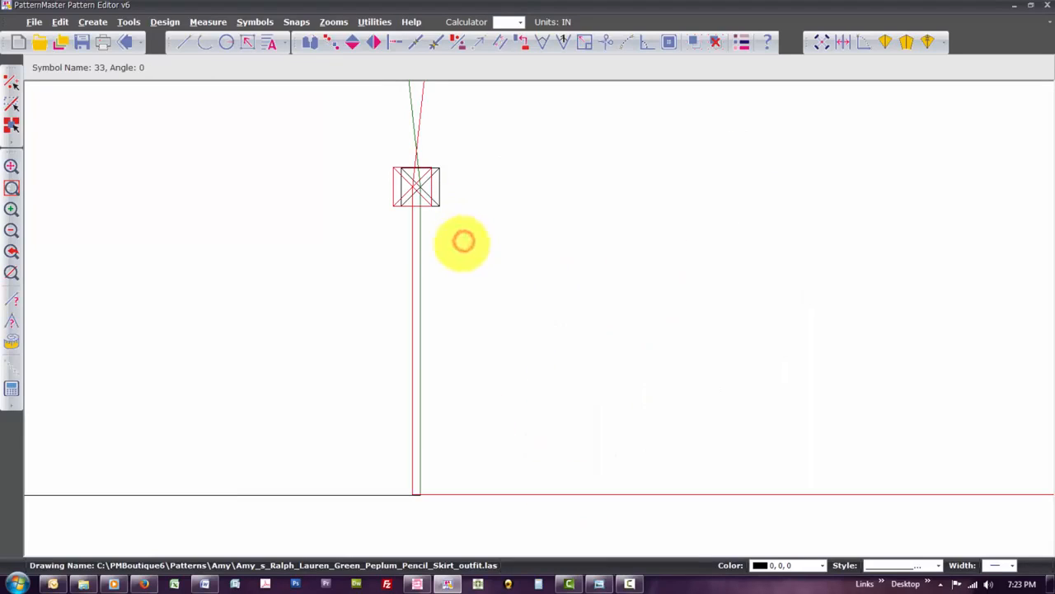
pyautogui.click(12, 250)
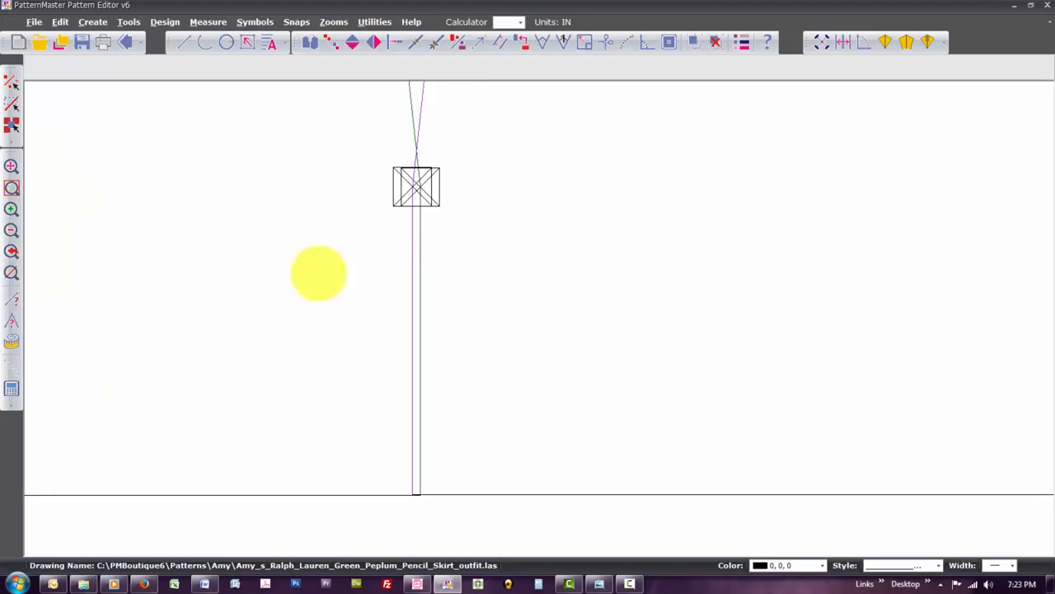
pyautogui.click(392, 201)
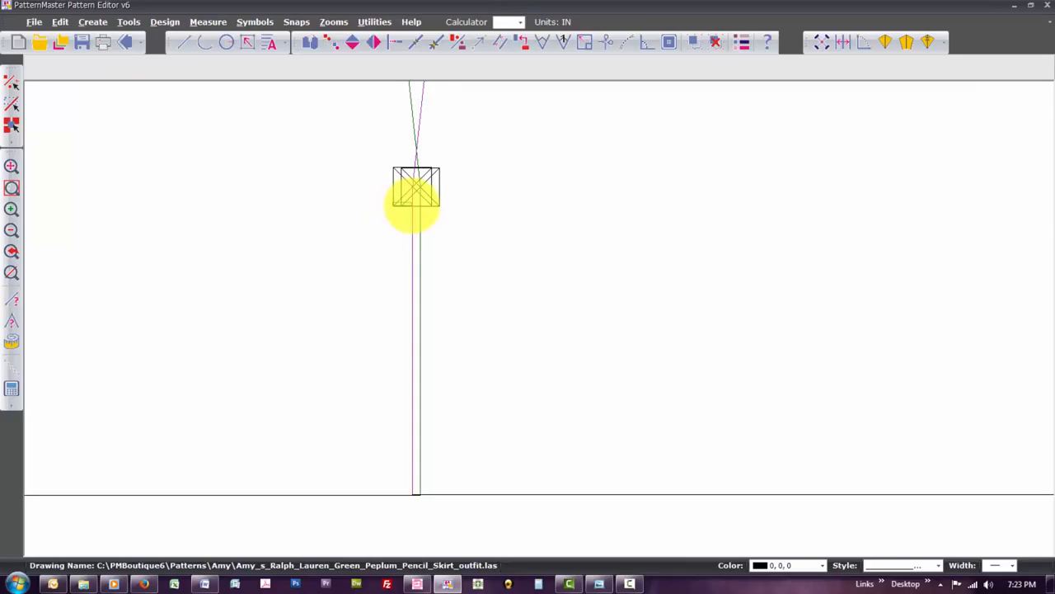
pyautogui.click(393, 189)
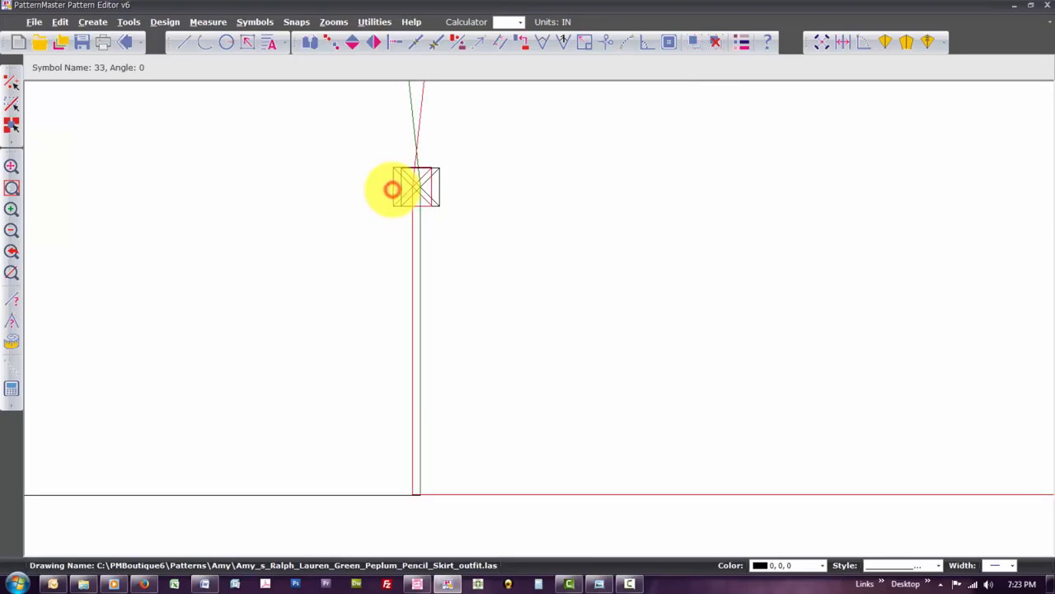
pyautogui.click(397, 186)
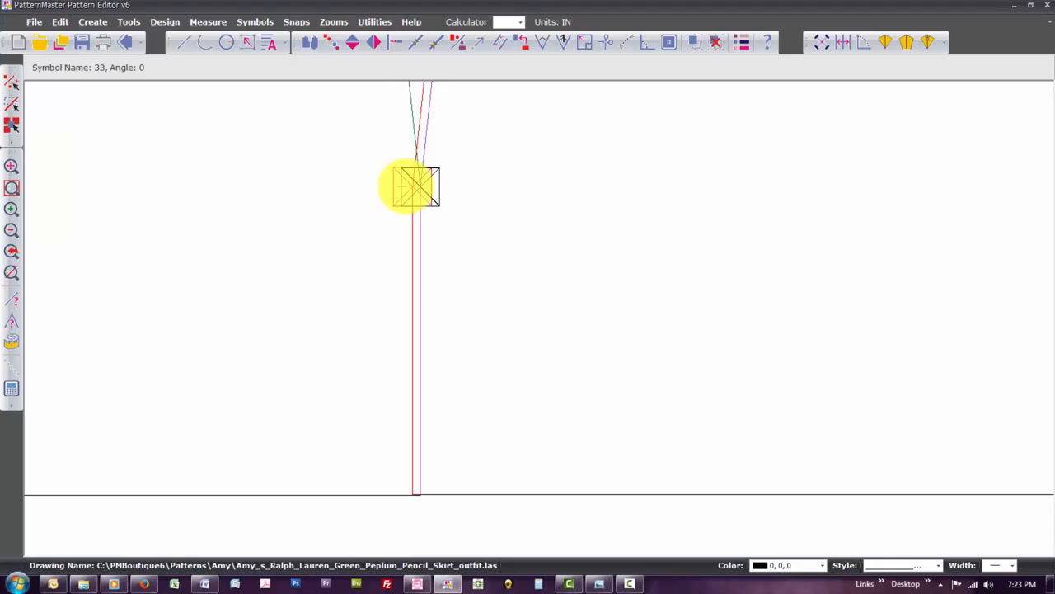
pyautogui.click(416, 186)
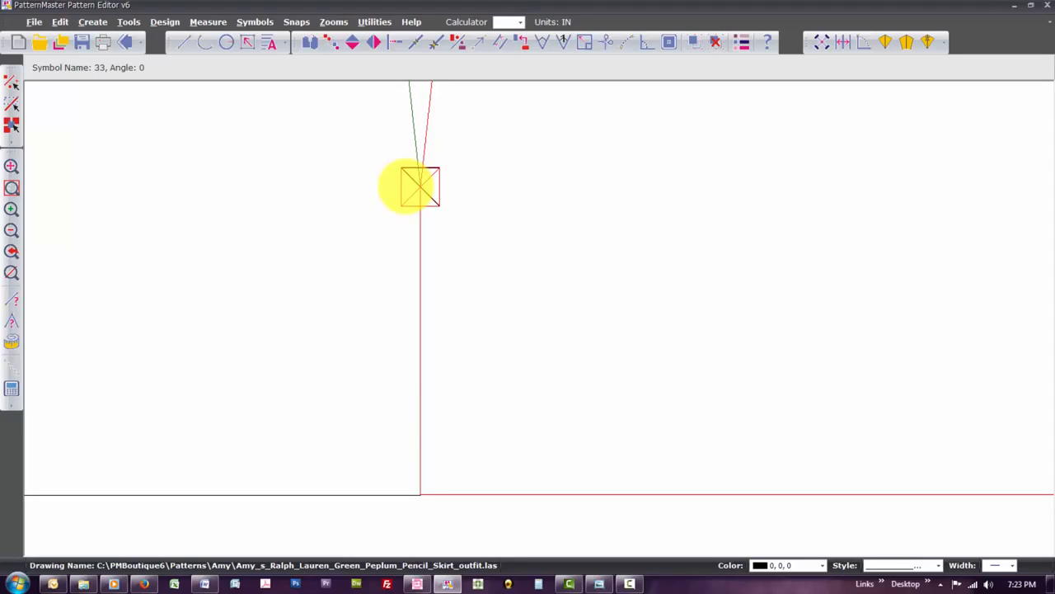
# Nudge the side back piece slightly down to close the vertical gap between the two overlapping seam marks.
pyautogui.press('z')
pyautogui.press('w')
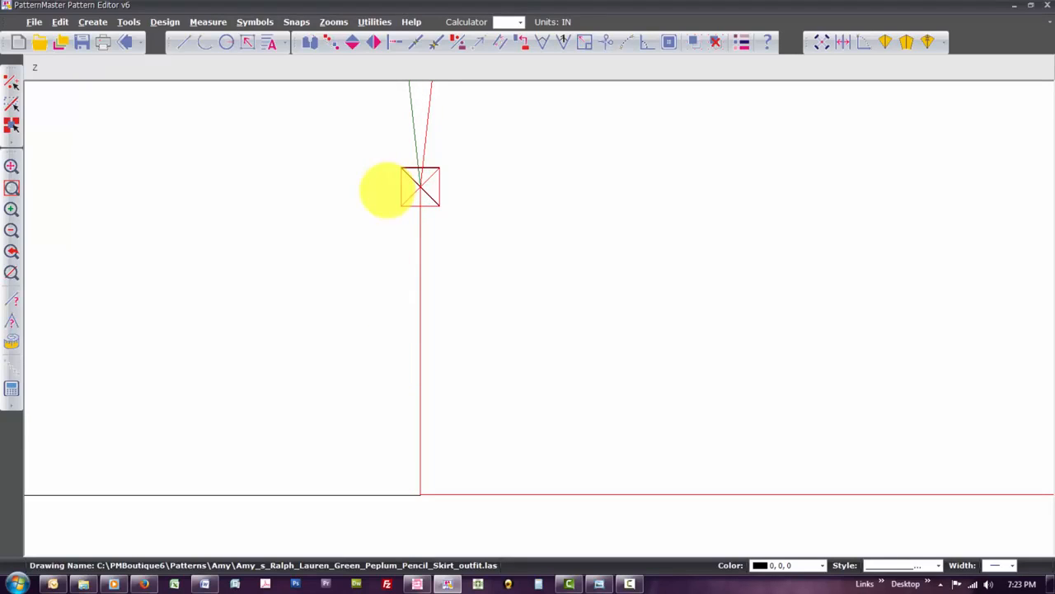
pyautogui.moveTo(379, 140); pyautogui.dragTo(456, 218)
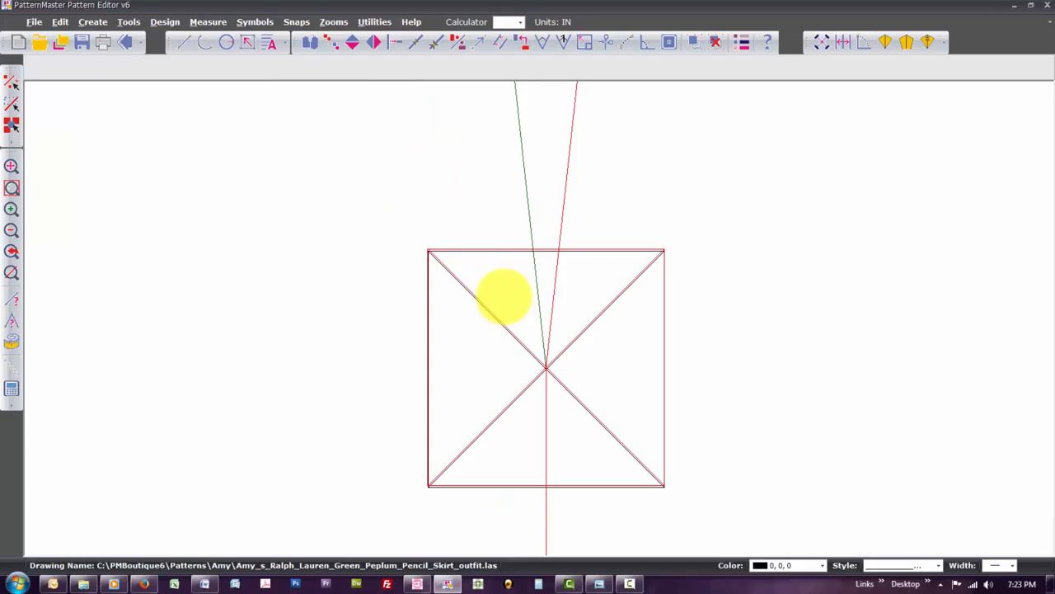
pyautogui.press('z')
pyautogui.press('i')
pyautogui.press('z')
pyautogui.press('i')
pyautogui.press('z')
pyautogui.press('i')
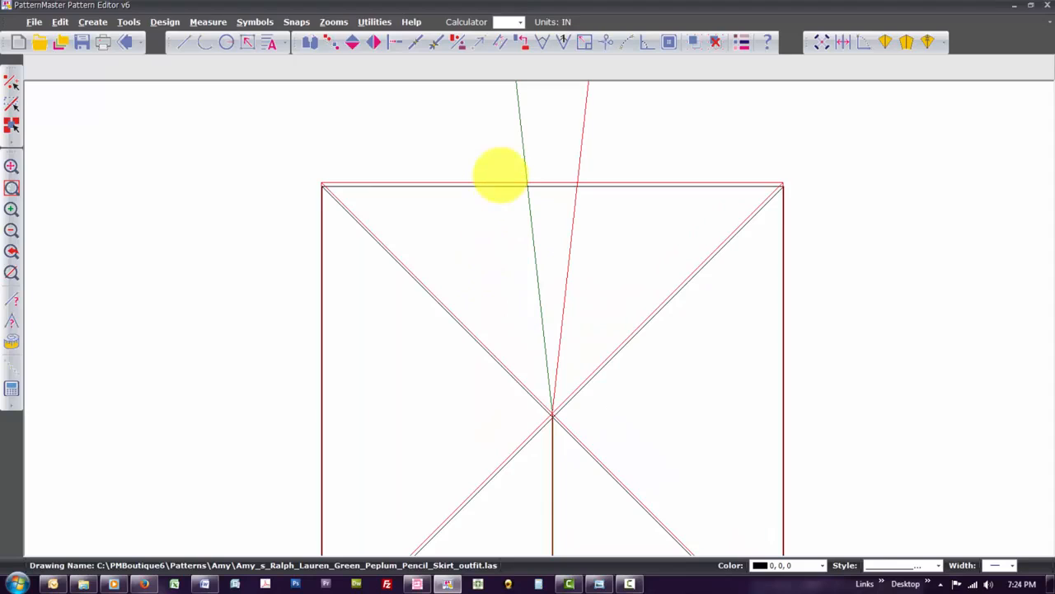
pyautogui.click(498, 194)
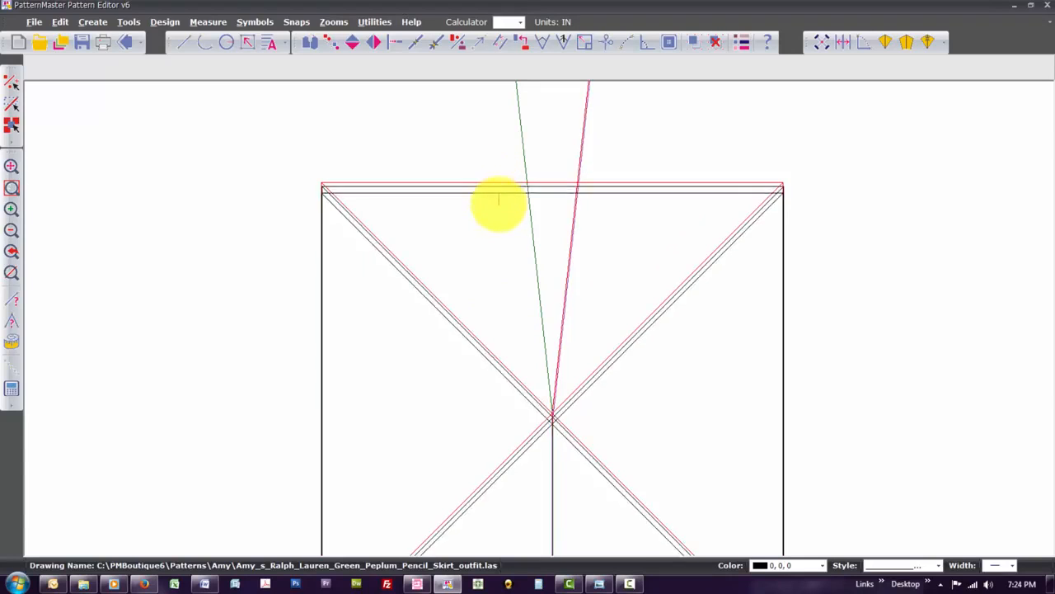
pyautogui.click(498, 196)
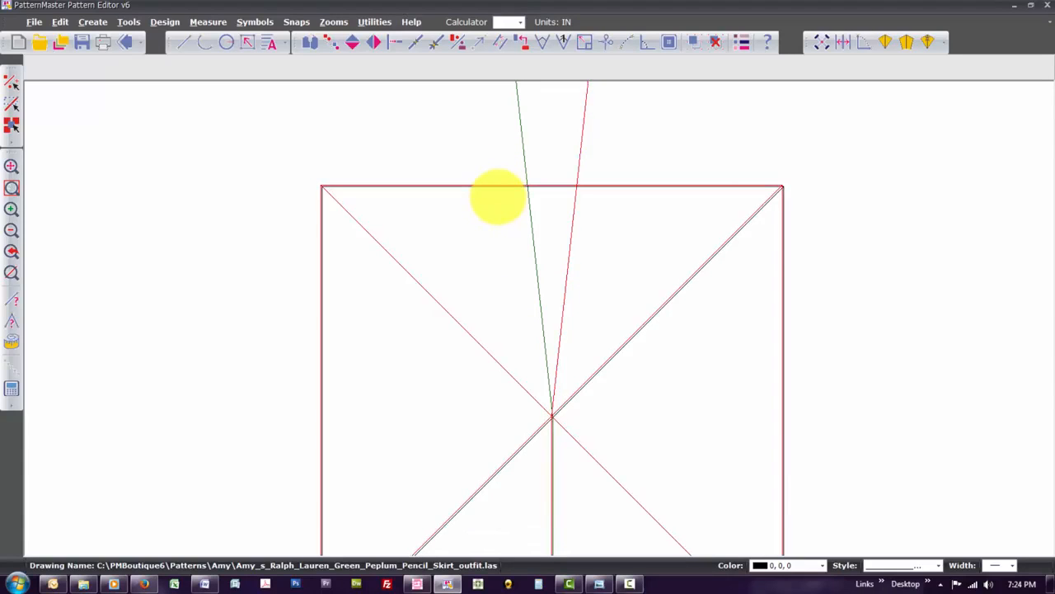
# Fine-tune the side back piece diagonally so the upper-left corners of the two seam mark squares coincide exactly.
pyautogui.press('z')
pyautogui.press('w')
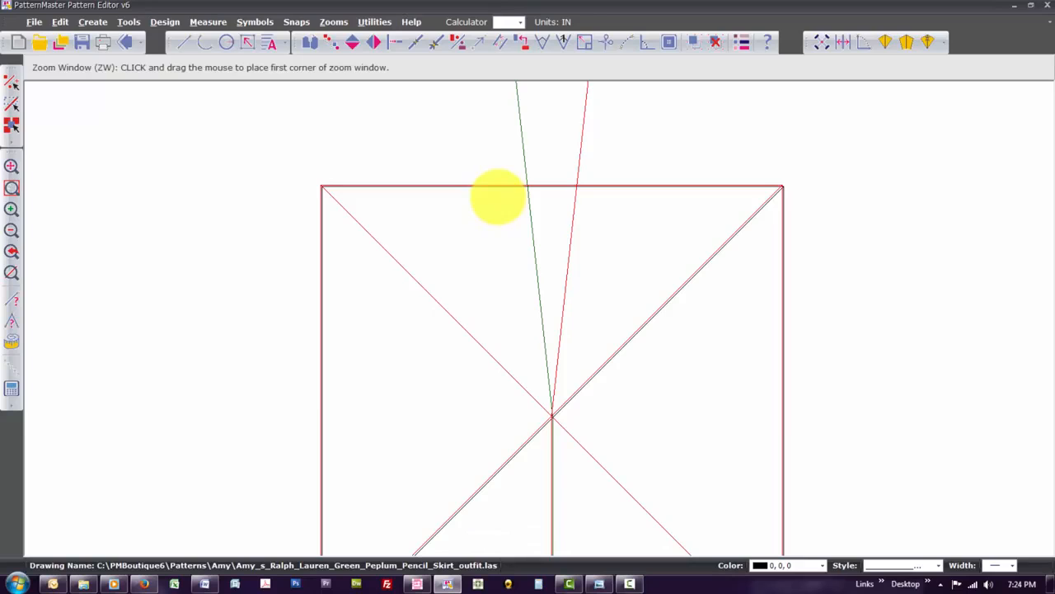
pyautogui.click(296, 164)
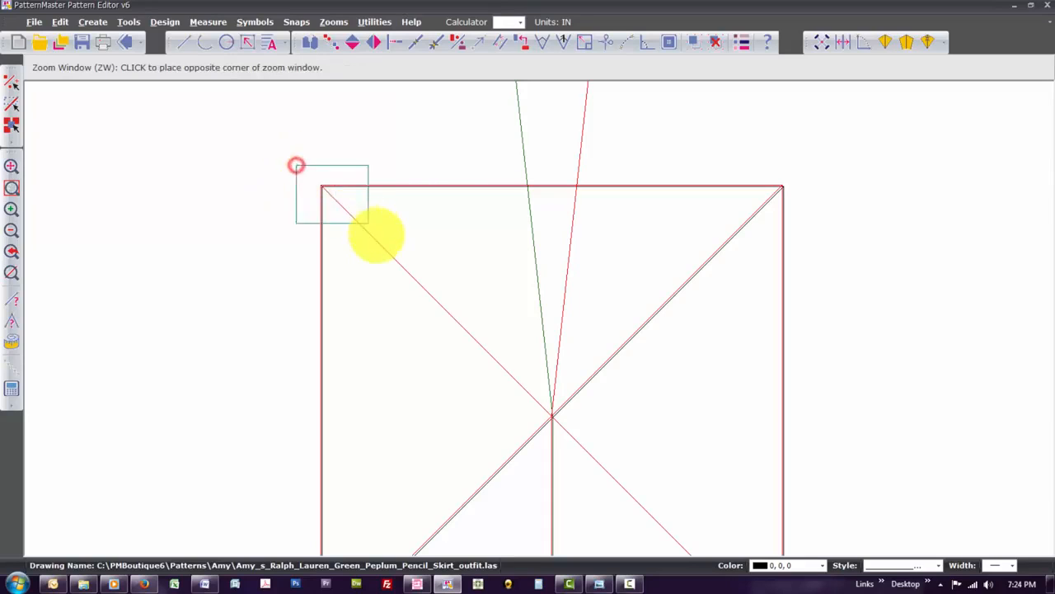
pyautogui.click(376, 231)
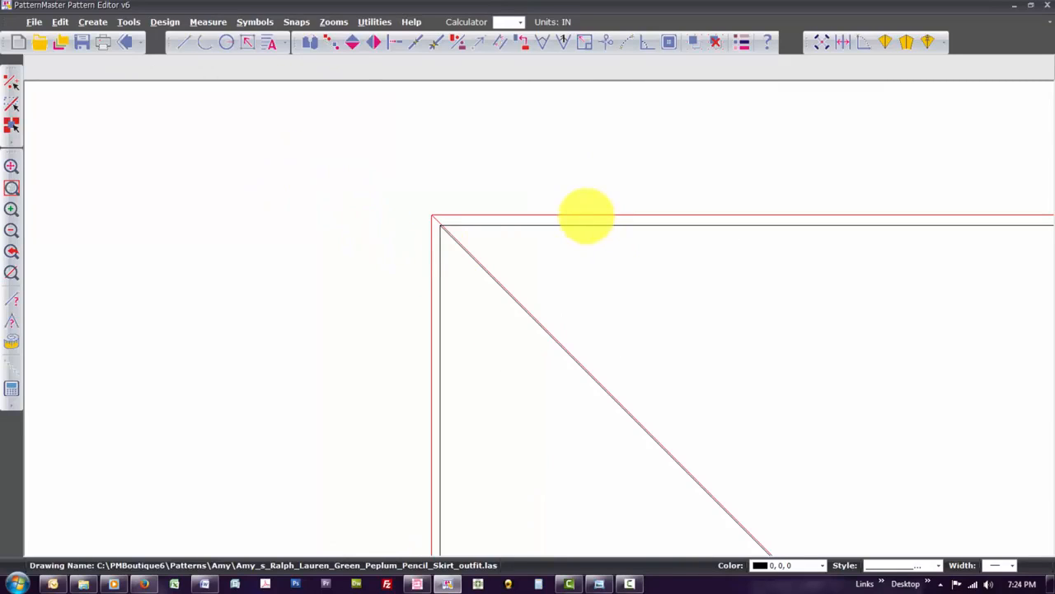
pyautogui.click(586, 216)
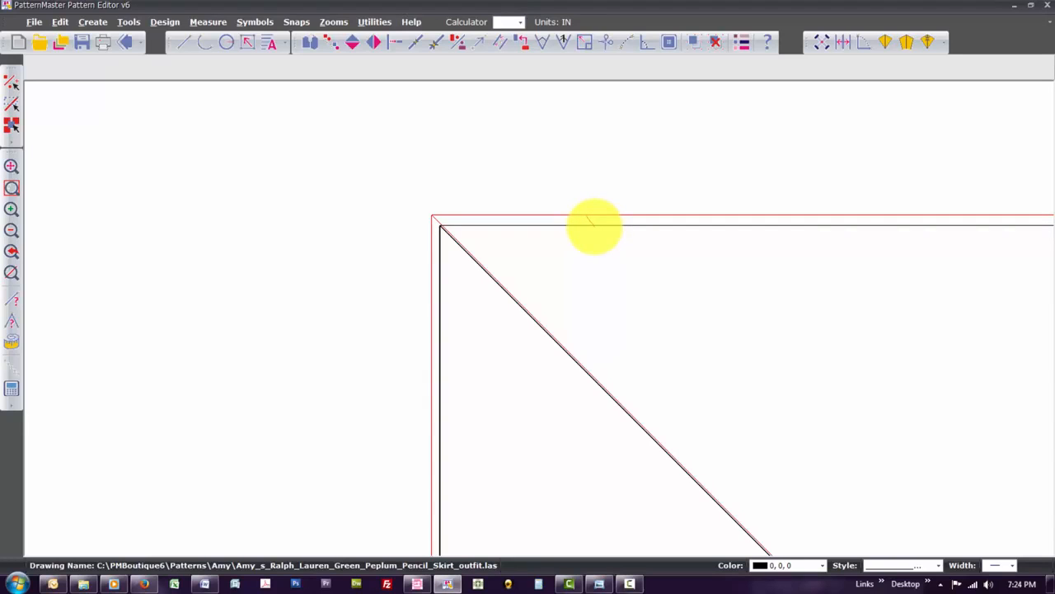
pyautogui.click(589, 219)
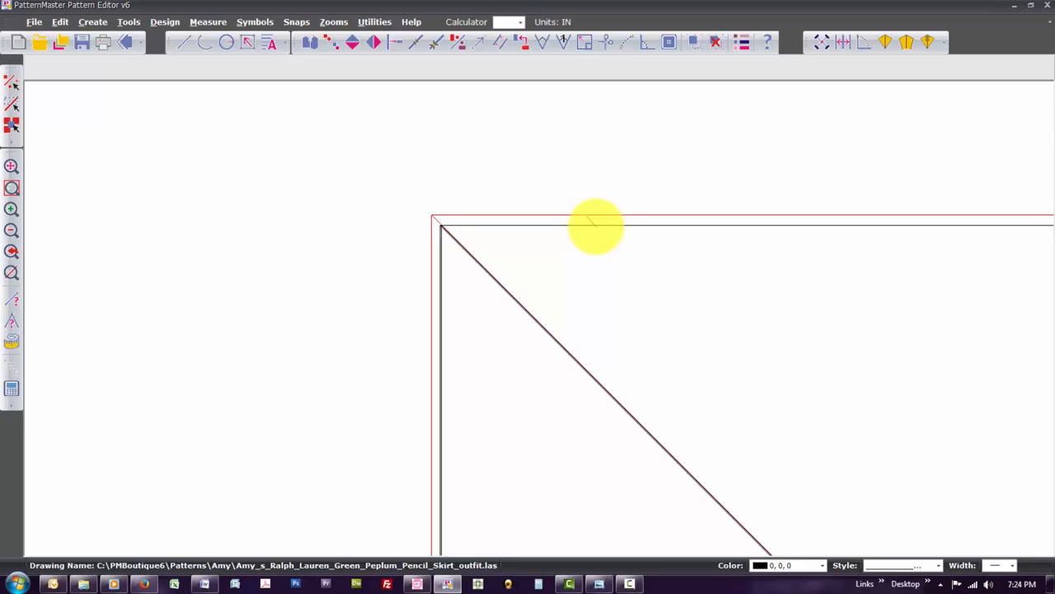
pyautogui.click(596, 226)
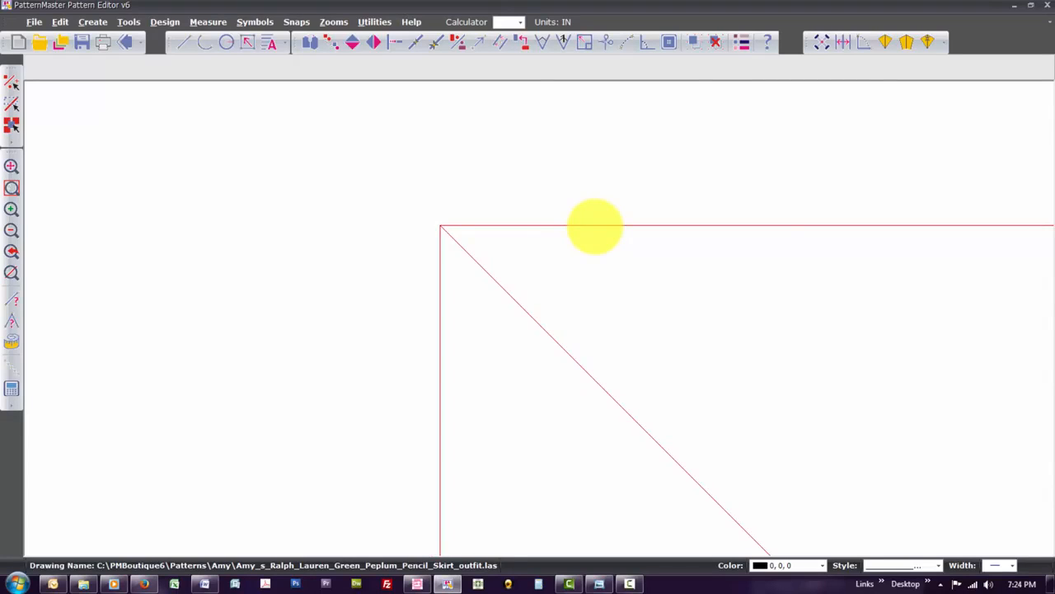
# Move the front pieces so the side front's hem corner at the side seam meets the side back's hem corner.
pyautogui.write('z')
pyautogui.press('Return')
pyautogui.write('zw')
pyautogui.press('Return')
pyautogui.moveTo(614, 516); pyautogui.dragTo(644, 547)
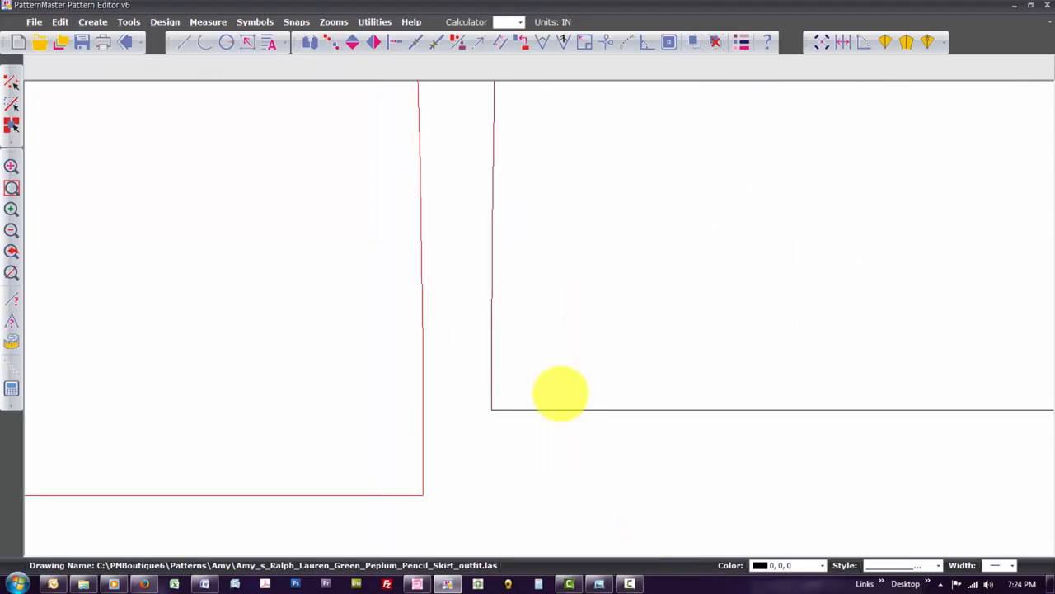
pyautogui.click(549, 410)
pyautogui.moveTo(550, 410); pyautogui.dragTo(468, 478)
pyautogui.click(555, 408)
pyautogui.click(575, 384)
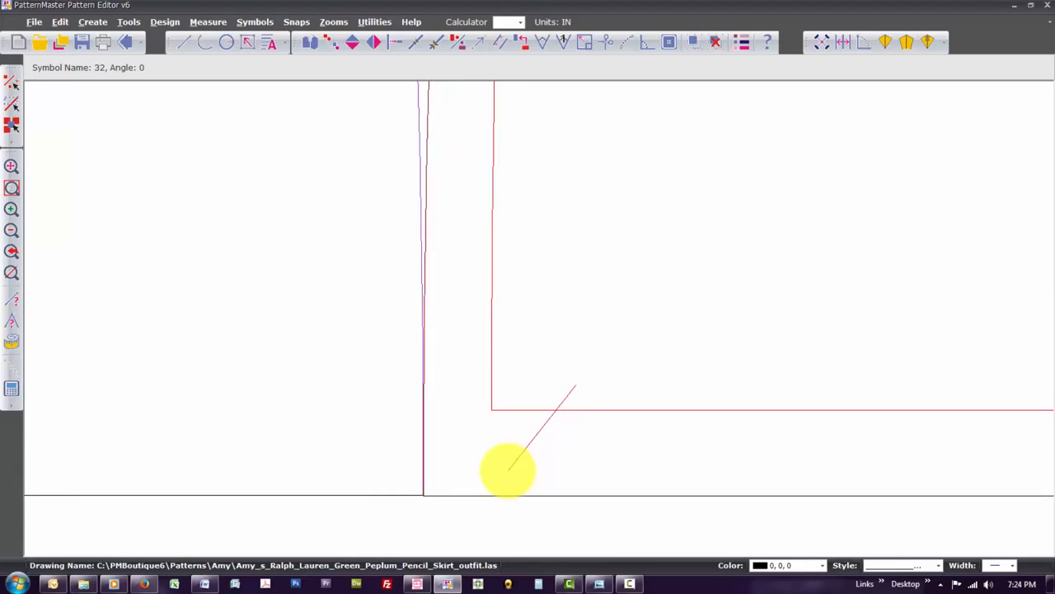
pyautogui.click(507, 470)
# Nudge the front pieces down and slightly toward the side back so their hemlines line up at the side seam.
pyautogui.press('z')
pyautogui.press('w')
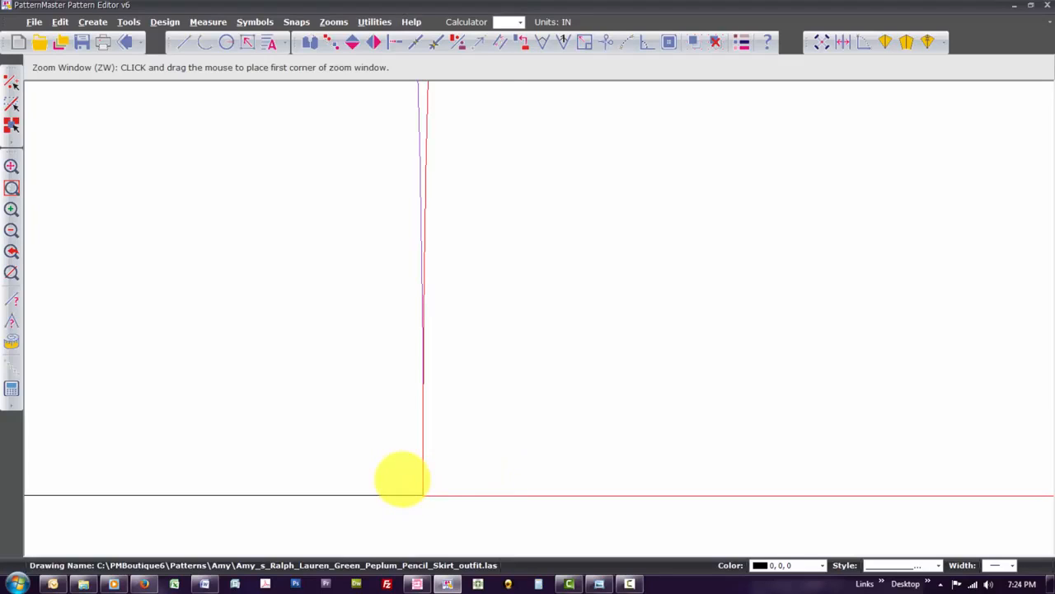
pyautogui.click(401, 479)
pyautogui.click(448, 523)
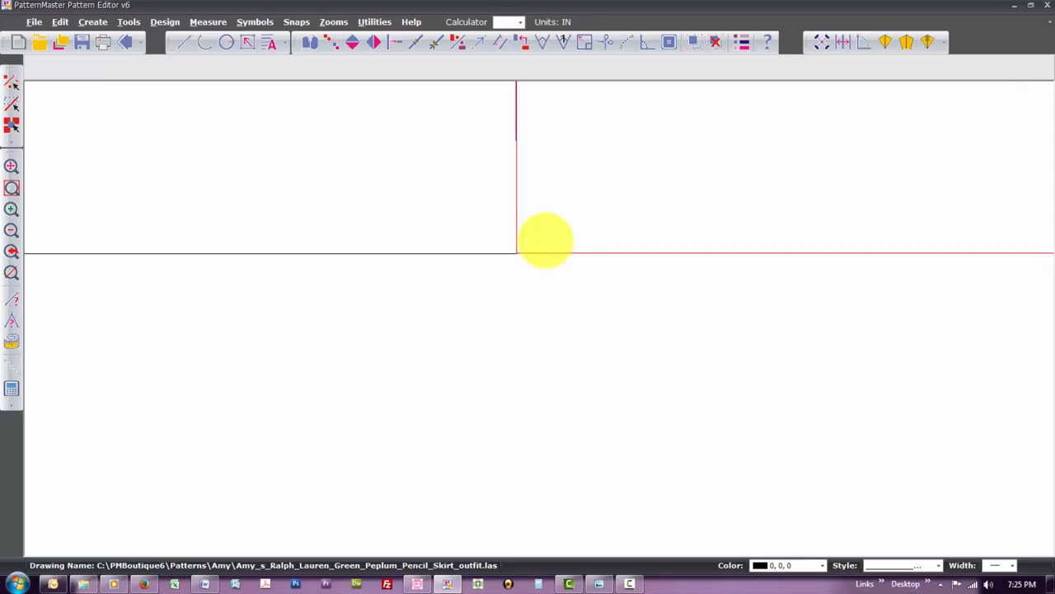
pyautogui.write('w')
pyautogui.press('Return')
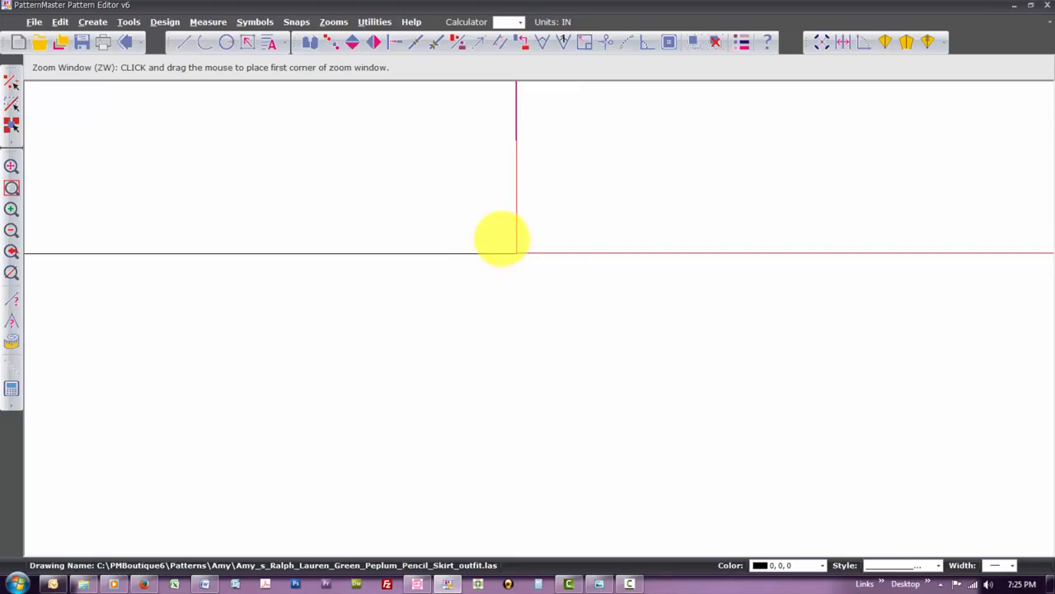
pyautogui.moveTo(501, 237); pyautogui.dragTo(547, 269)
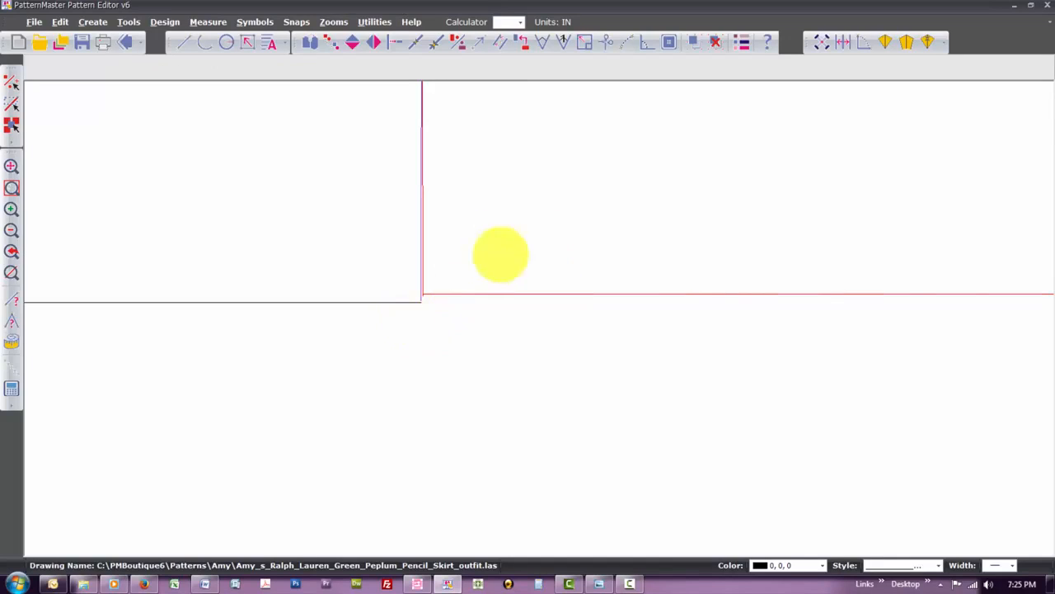
pyautogui.click(484, 263)
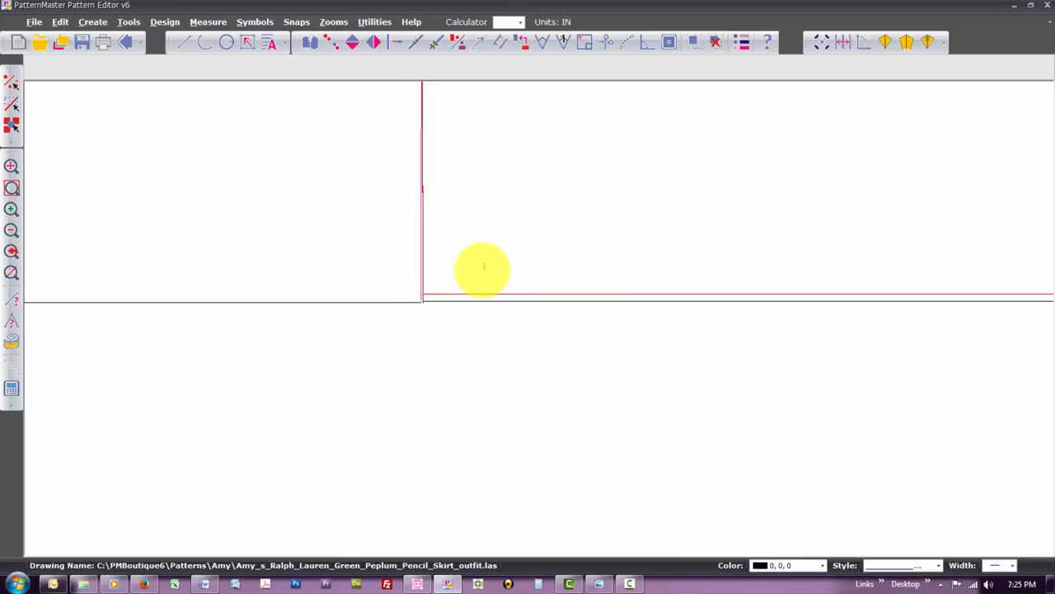
pyautogui.click(483, 271)
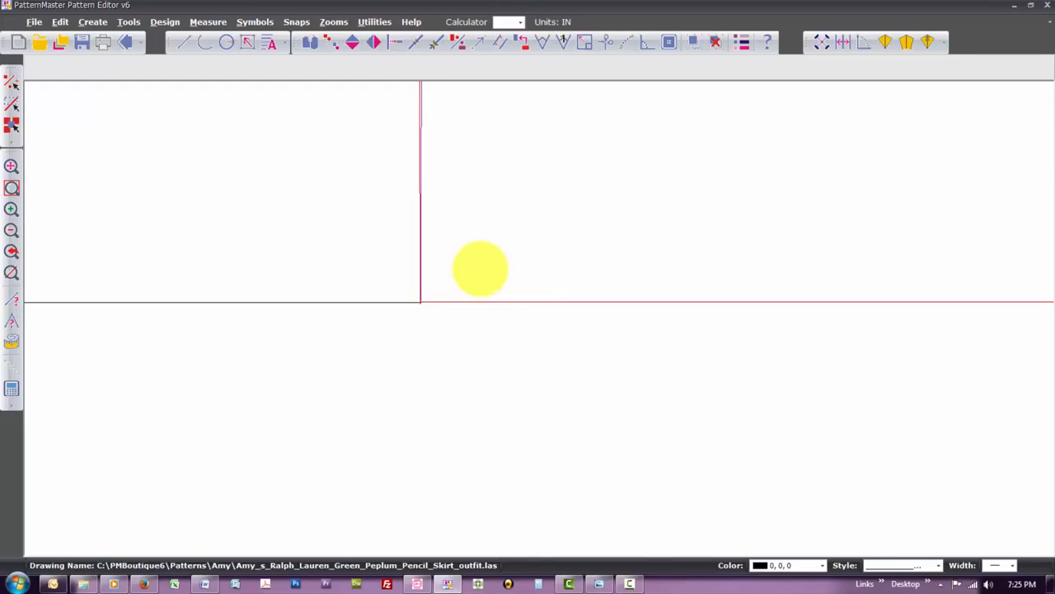
# Nudge the side front piece in small moves so its hemline lines up with the side back's hemline at the side seam.
pyautogui.press('Return')
pyautogui.click(401, 283)
pyautogui.click(448, 319)
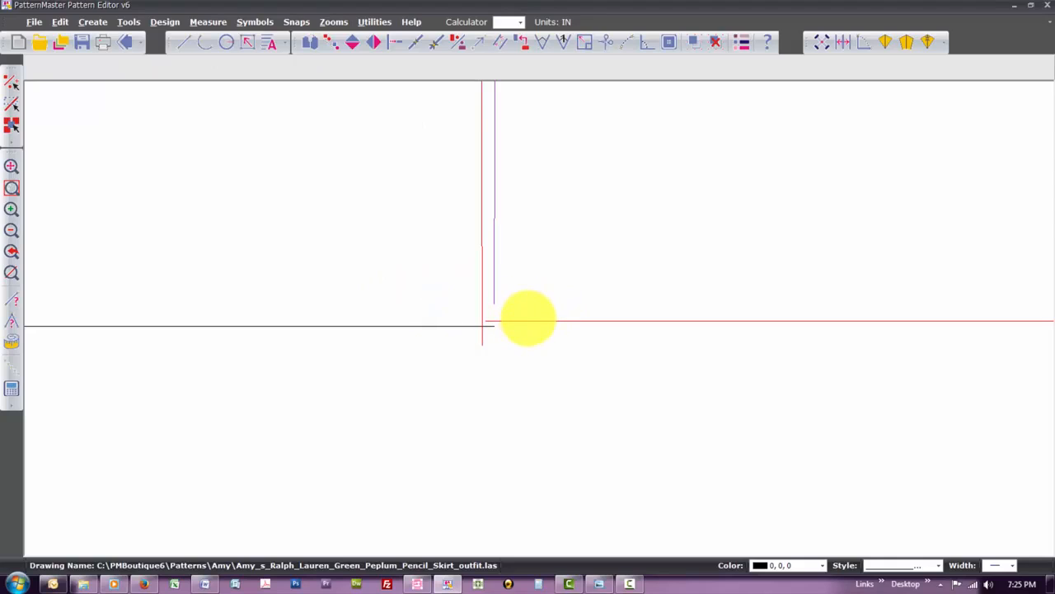
pyautogui.click(529, 318)
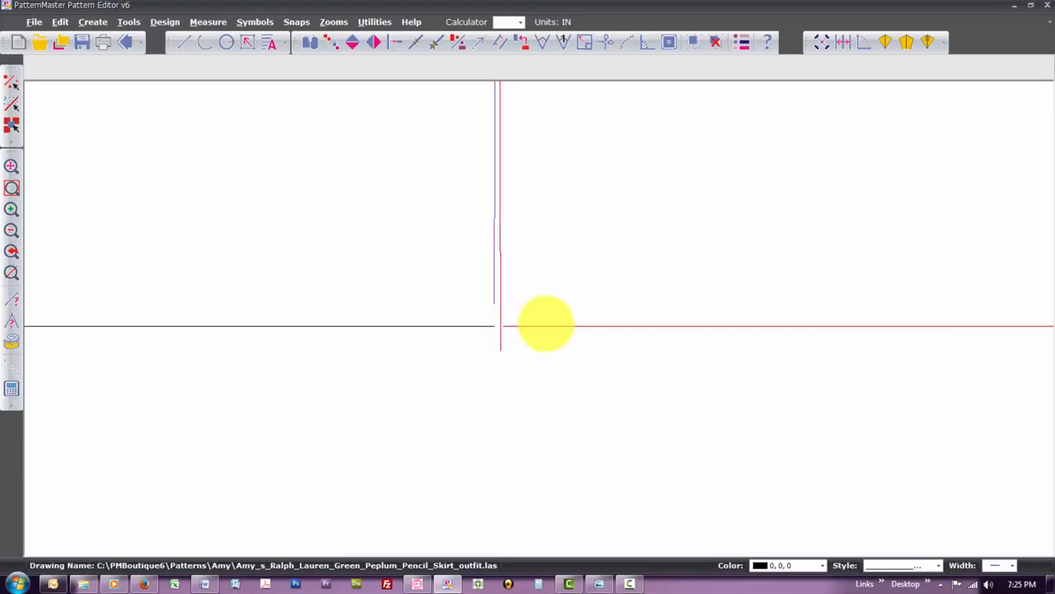
pyautogui.click(545, 323)
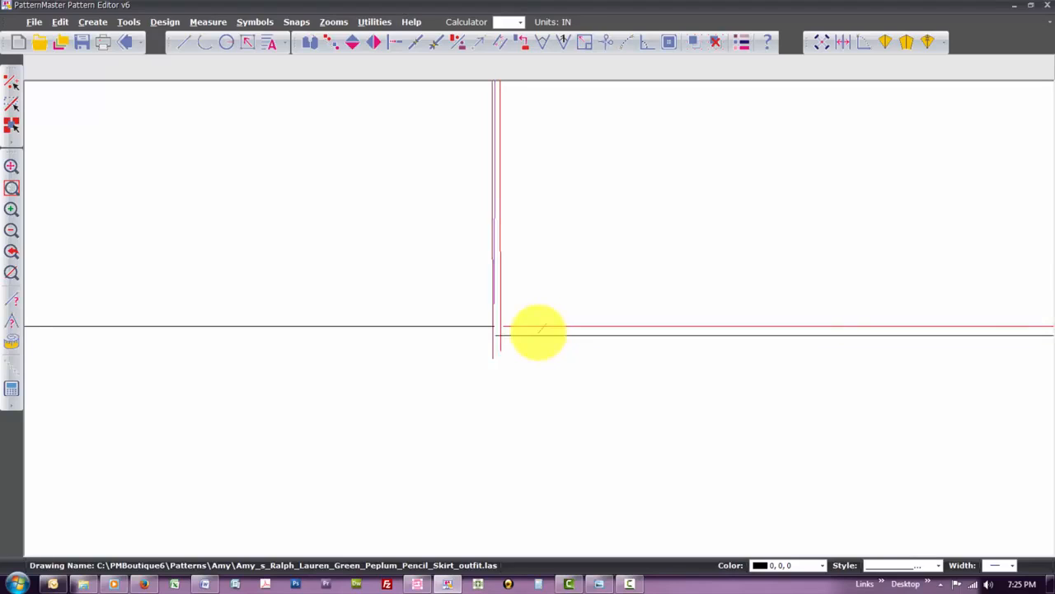
pyautogui.click(541, 325)
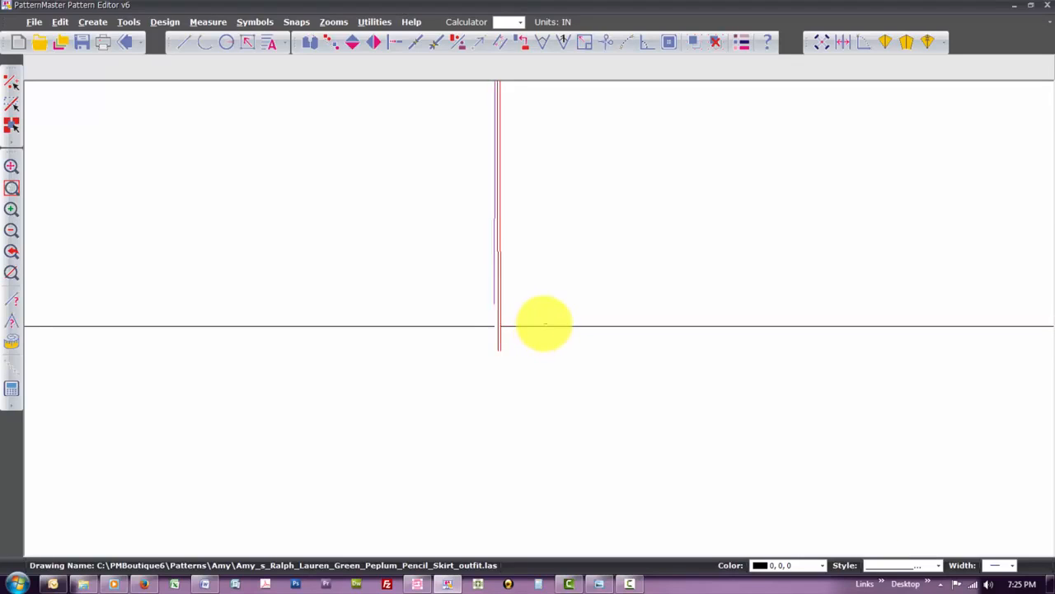
pyautogui.click(546, 325)
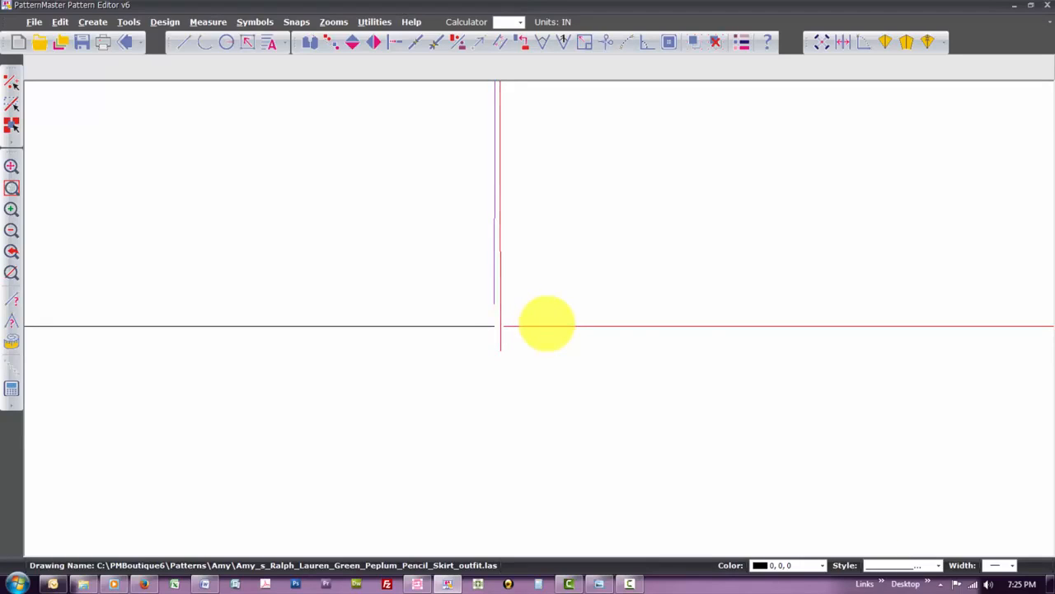
pyautogui.press('p')
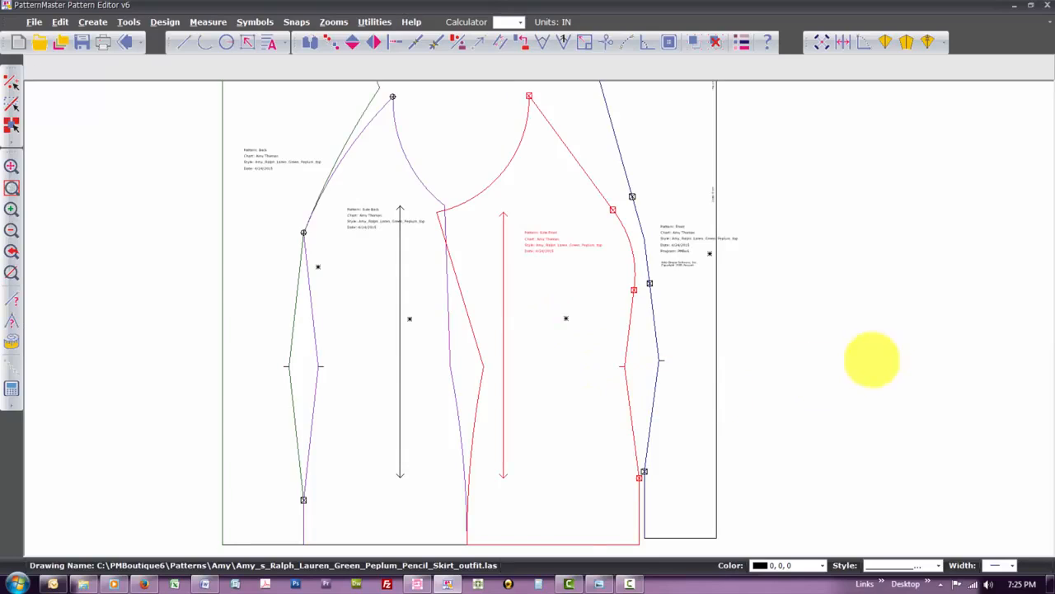
pyautogui.press('Left')
pyautogui.press('Right')
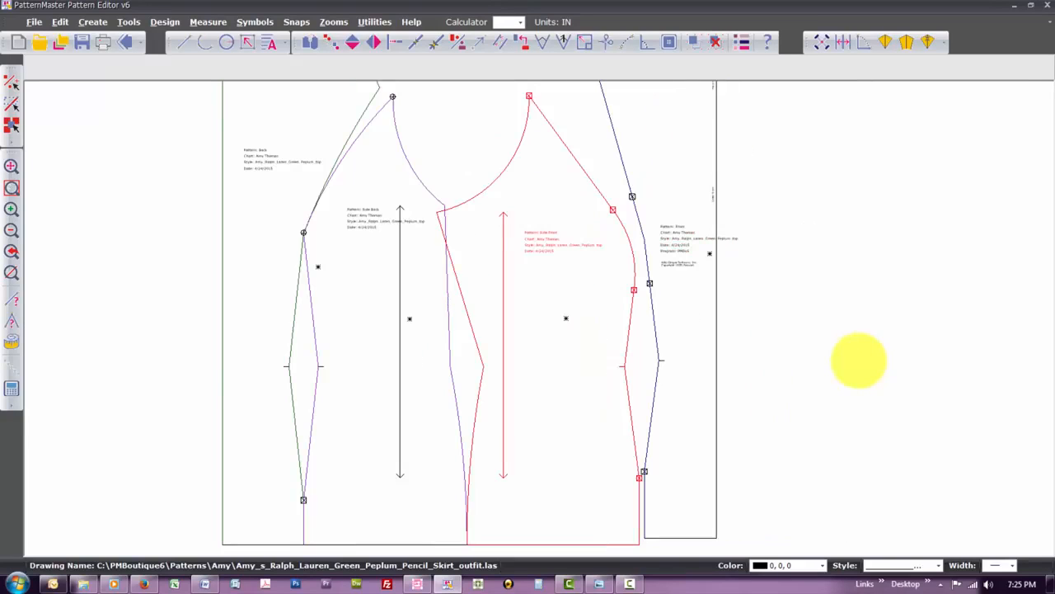
# Move the front piece so its lower princess seam mark coincides exactly with the side front's lower seam mark.
pyautogui.press('z')
pyautogui.press('w')
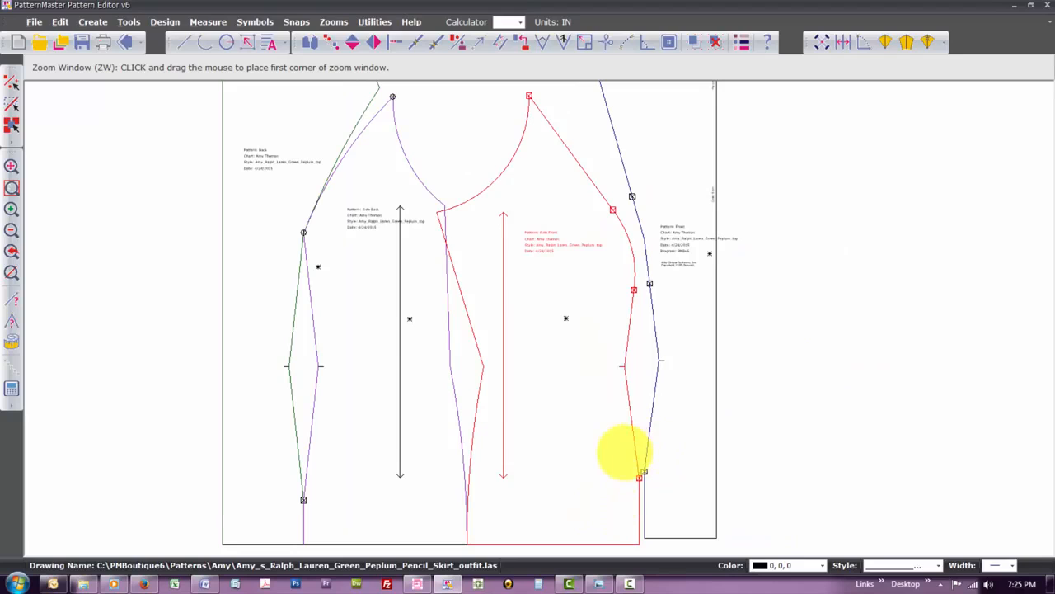
pyautogui.moveTo(623, 455); pyautogui.dragTo(657, 493)
pyautogui.click(633, 265)
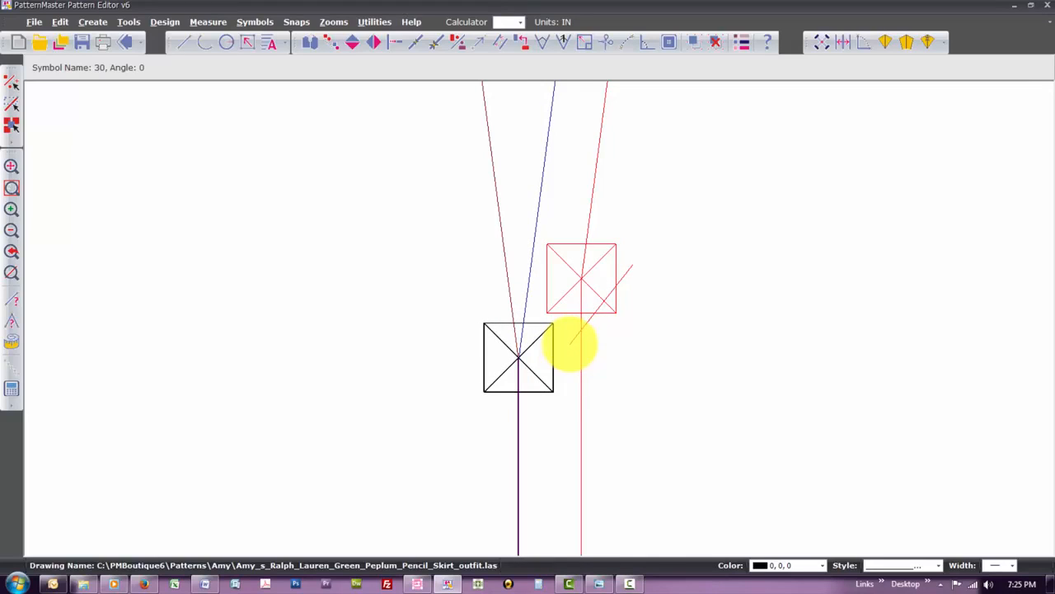
pyautogui.click(571, 343)
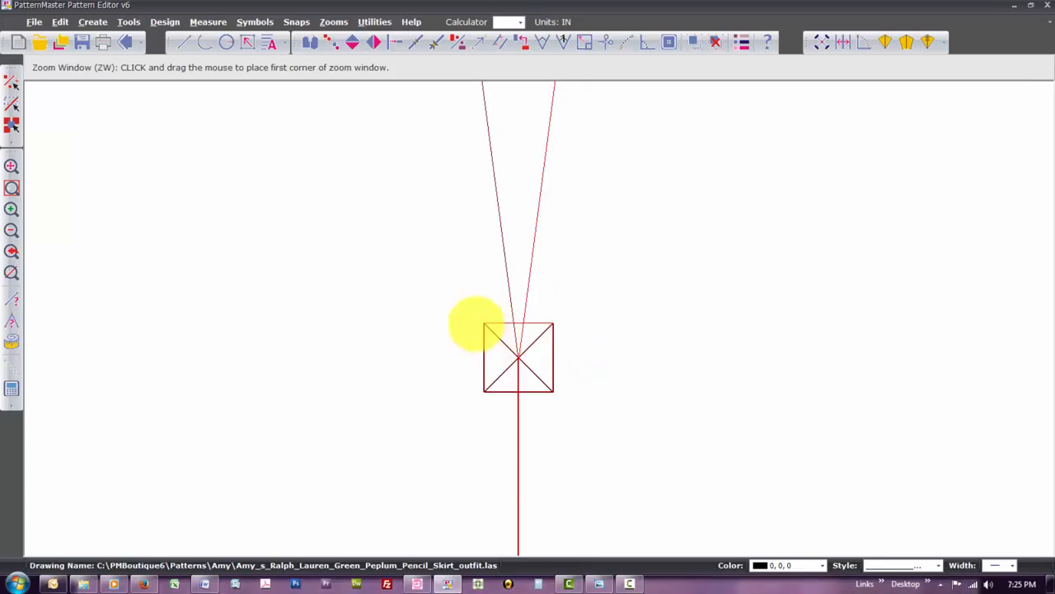
pyautogui.click(467, 312)
pyautogui.click(525, 351)
pyautogui.click(385, 283)
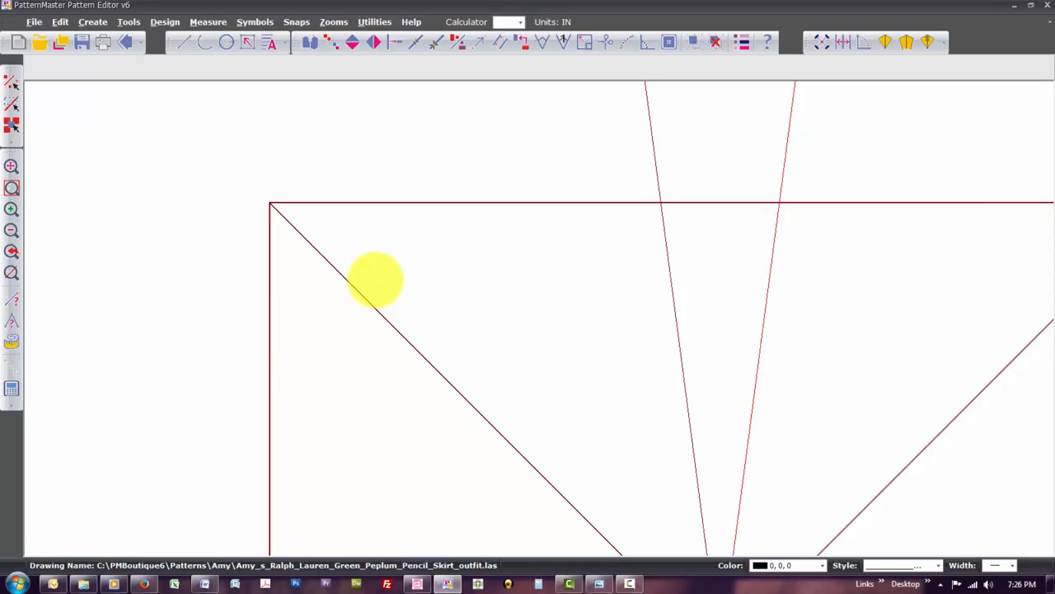
pyautogui.press('Return')
pyautogui.moveTo(375, 280); pyautogui.dragTo(753, 326)
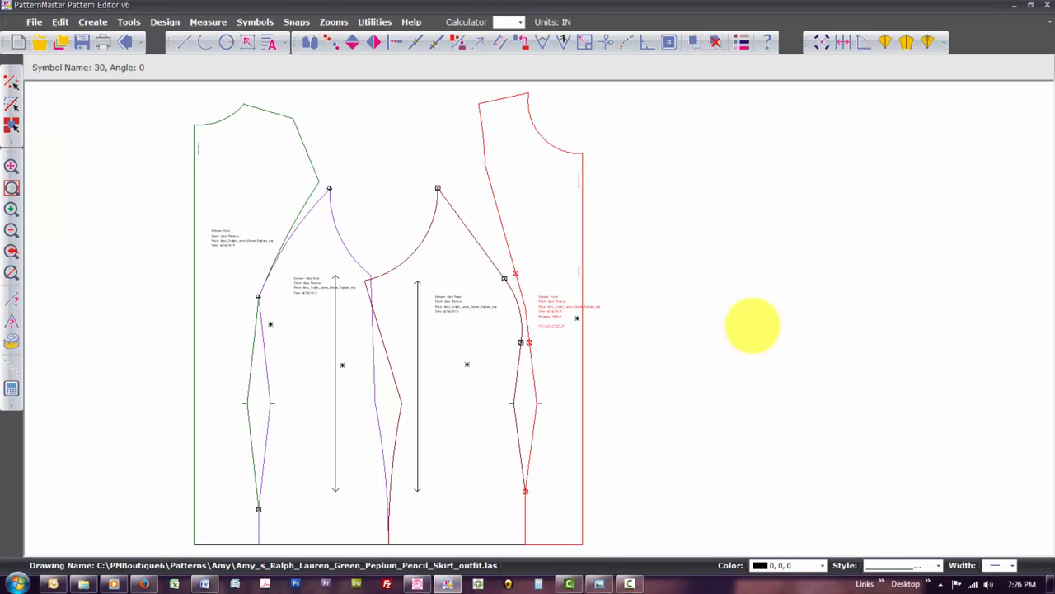
pyautogui.press('l')
pyautogui.click(752, 324)
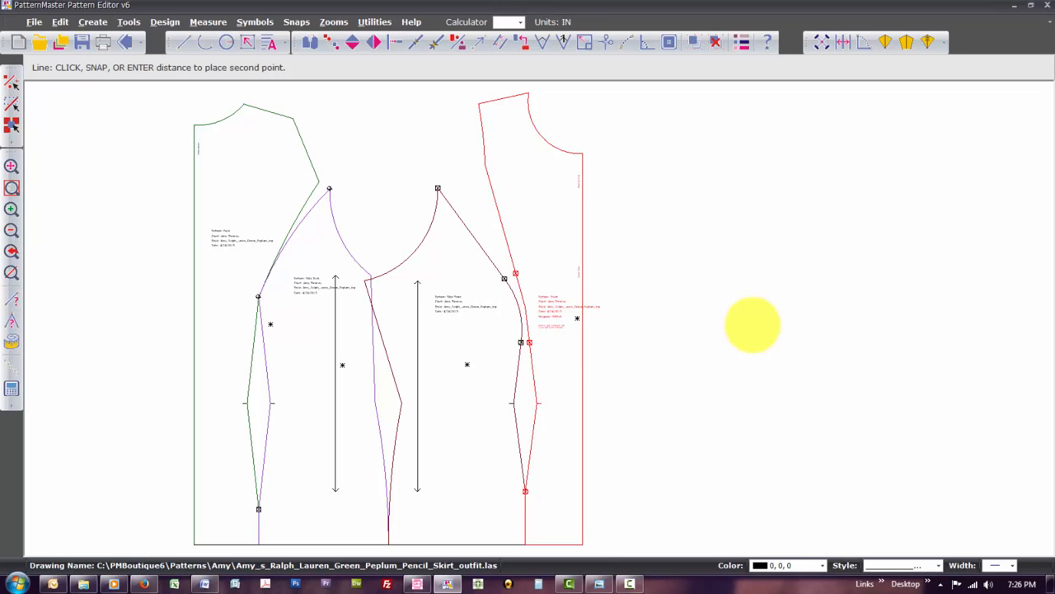
pyautogui.press('Escape')
# Measure the distance straight across the waist from the center back edge to the center front edge.
pyautogui.press('m')
pyautogui.press('s')
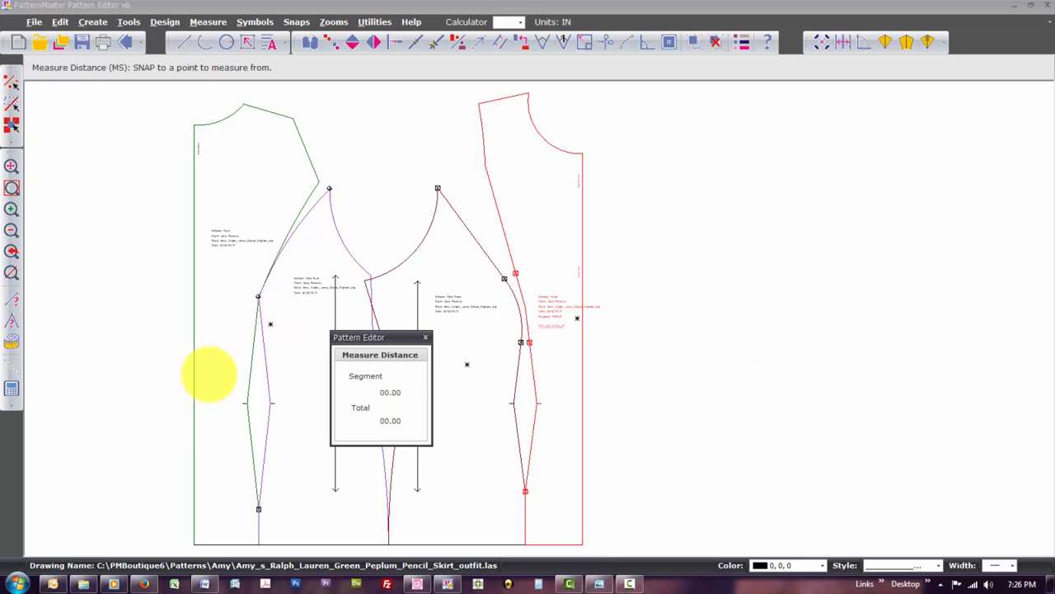
pyautogui.click(194, 403)
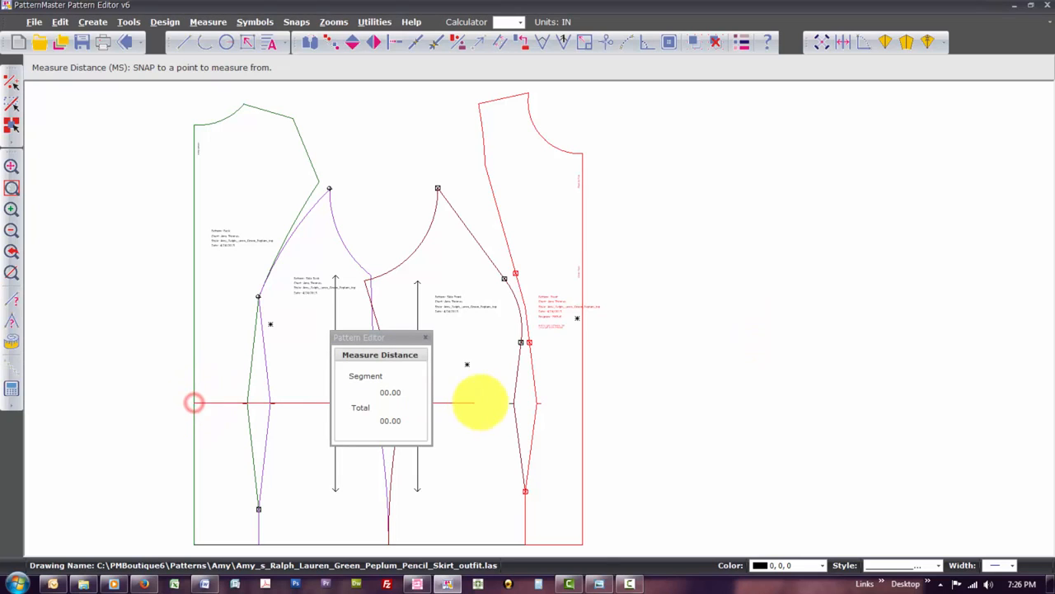
pyautogui.click(583, 403)
pyautogui.rightClick(585, 399)
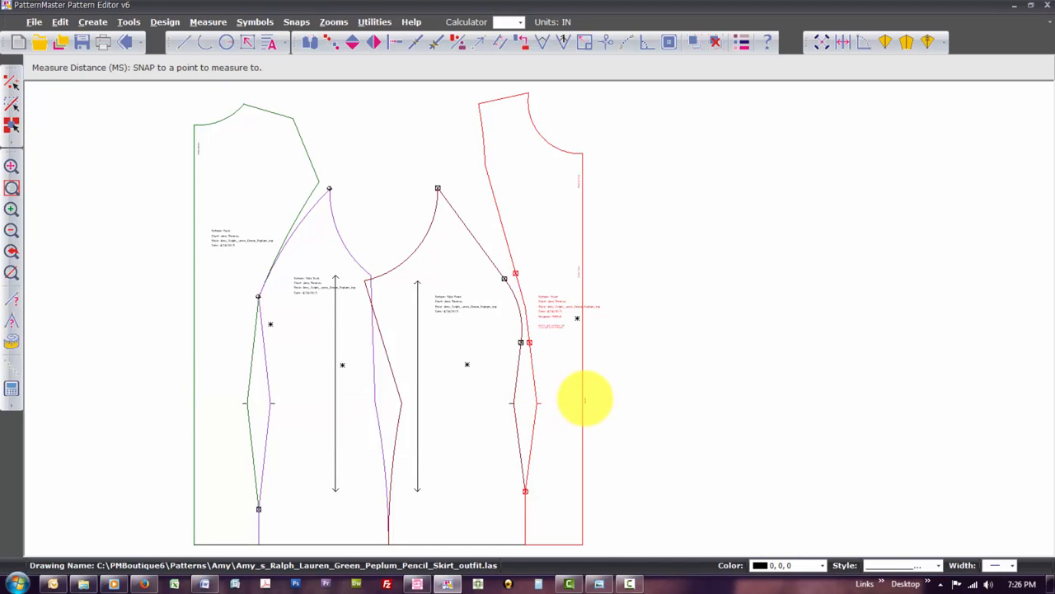
# Draw a horizontal line 22 inches long toward the front, starting at the outer end of the back piece's waist mark.
pyautogui.press('w')
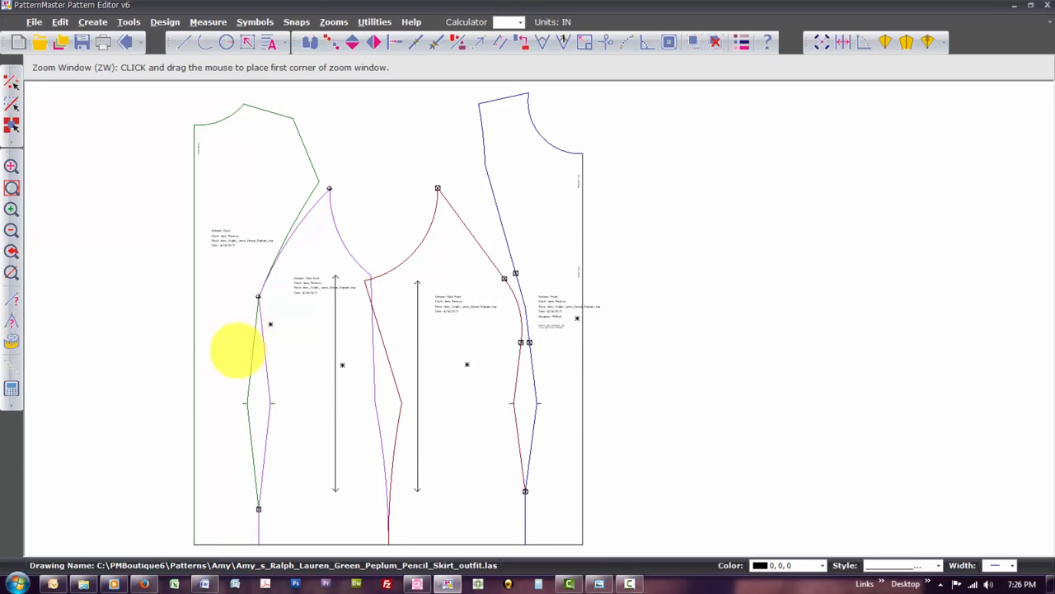
pyautogui.click(225, 386)
pyautogui.click(307, 413)
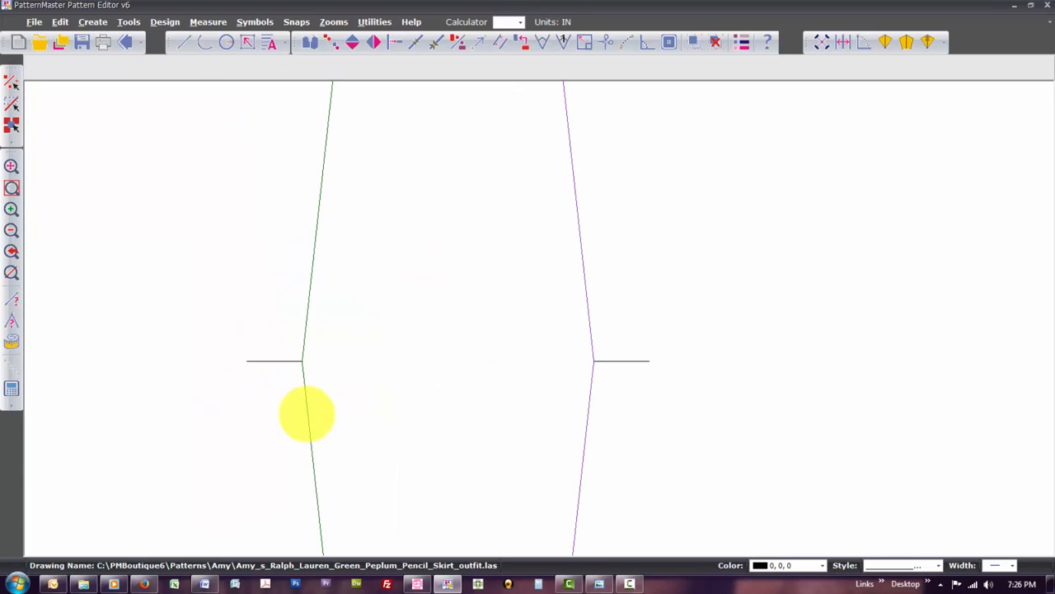
pyautogui.press('Return')
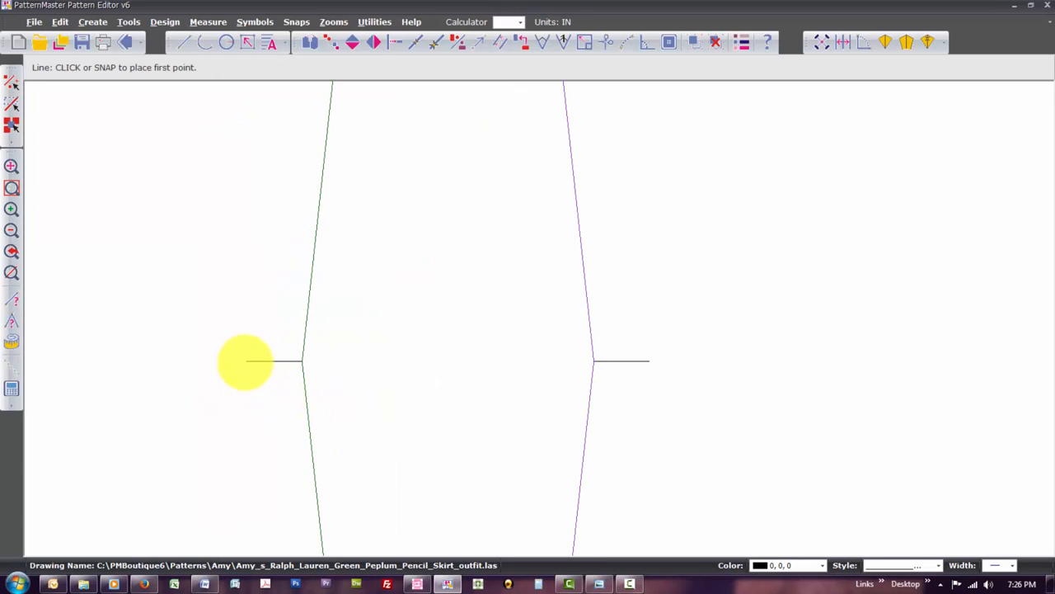
pyautogui.click(246, 360)
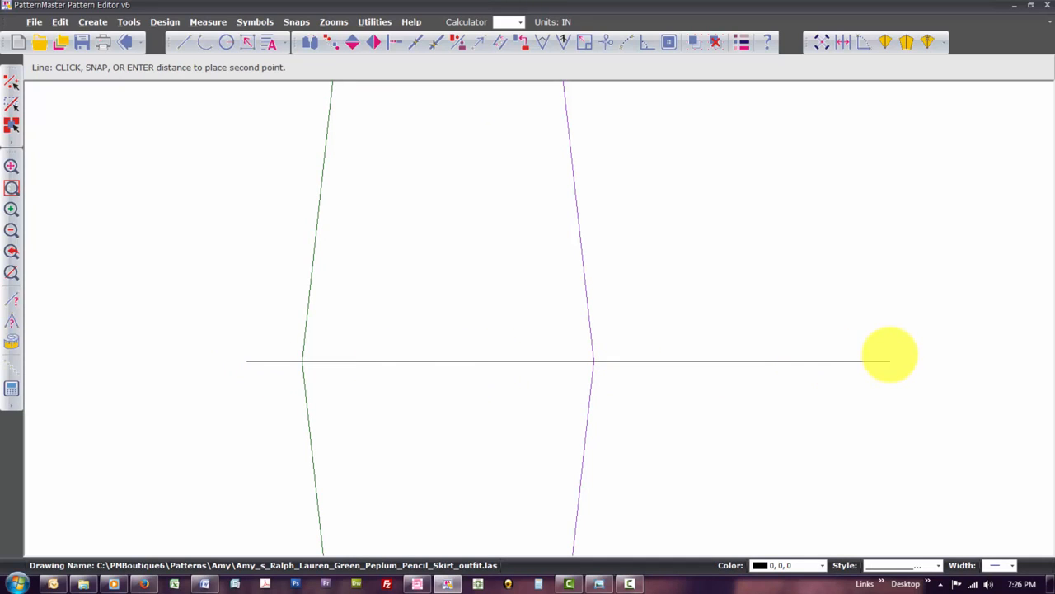
pyautogui.write('22')
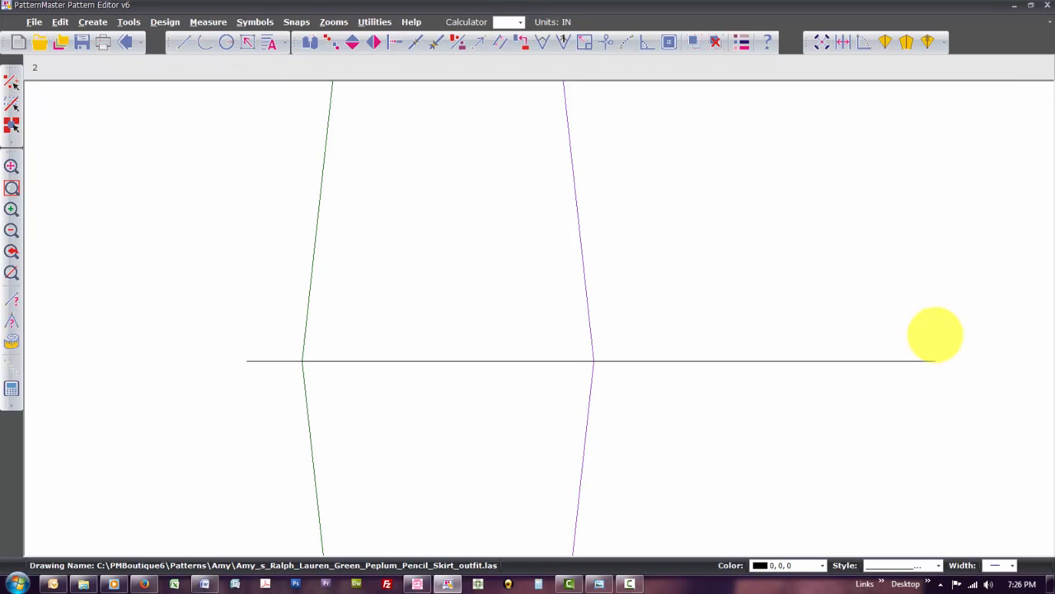
pyautogui.press('Return')
# Move the 22-inch waistline horizontally so its starting end sits on the center back edge.
pyautogui.press('Left')
pyautogui.press('Left')
pyautogui.press('Left')
pyautogui.press('Left')
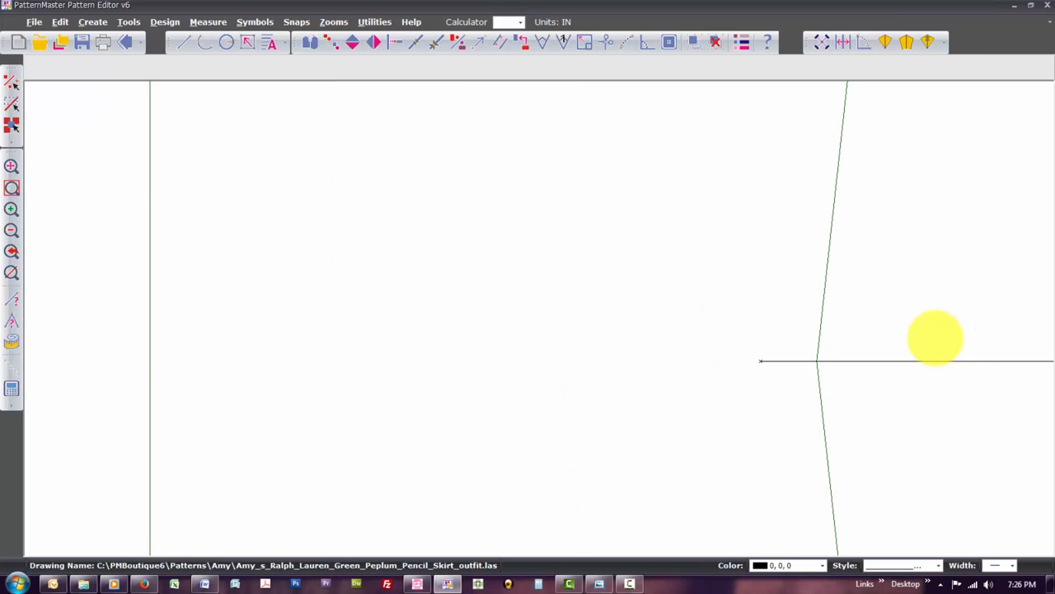
pyautogui.click(973, 361)
pyautogui.moveTo(973, 360); pyautogui.dragTo(360, 366)
# Check up close where the waistline crosses the back piece's princess seam at the waist.
pyautogui.press('z')
pyautogui.press('w')
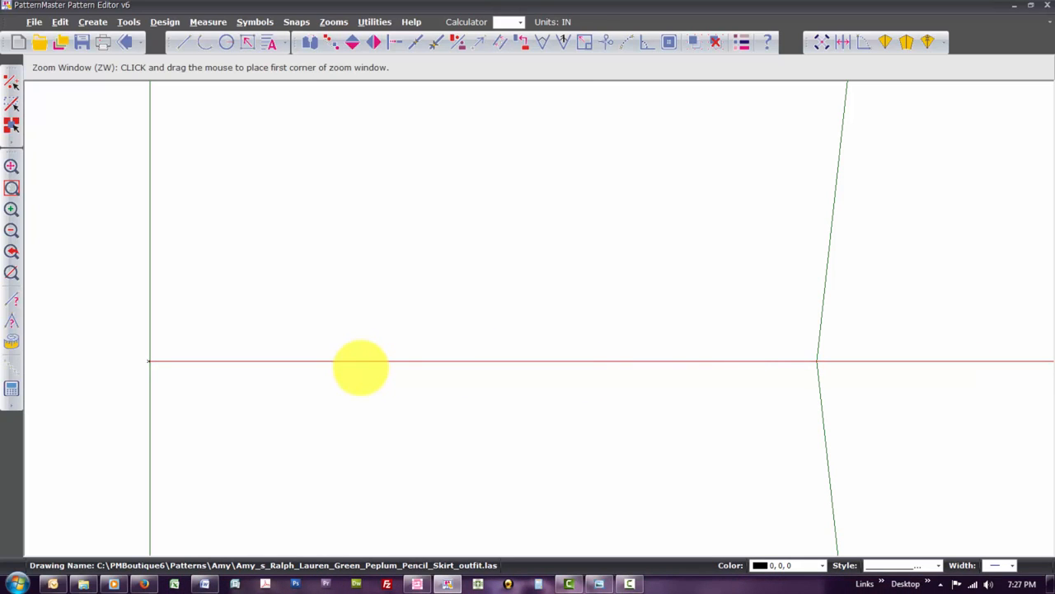
pyautogui.click(701, 333)
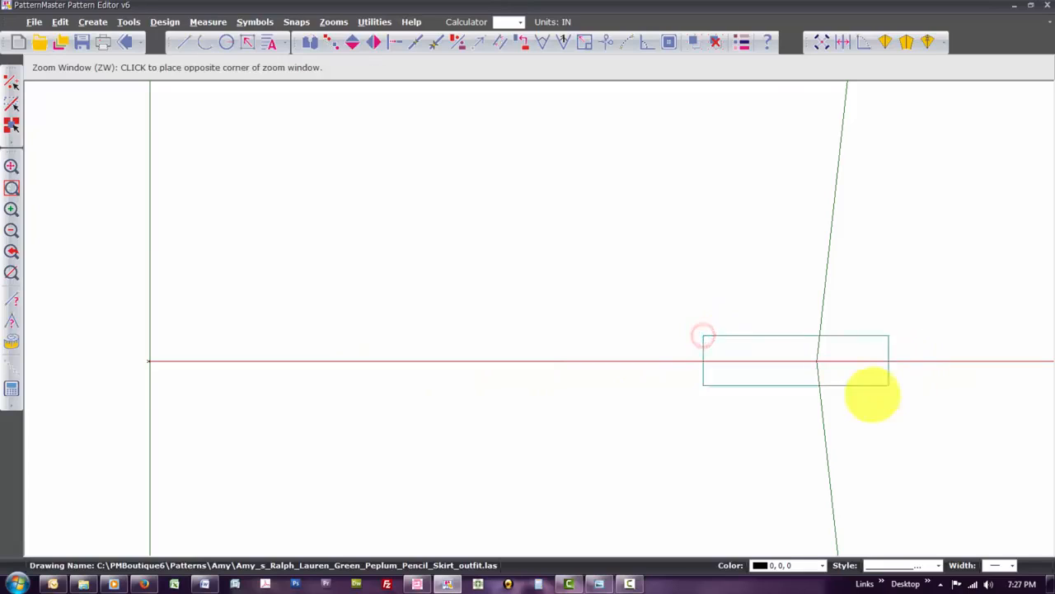
pyautogui.click(860, 393)
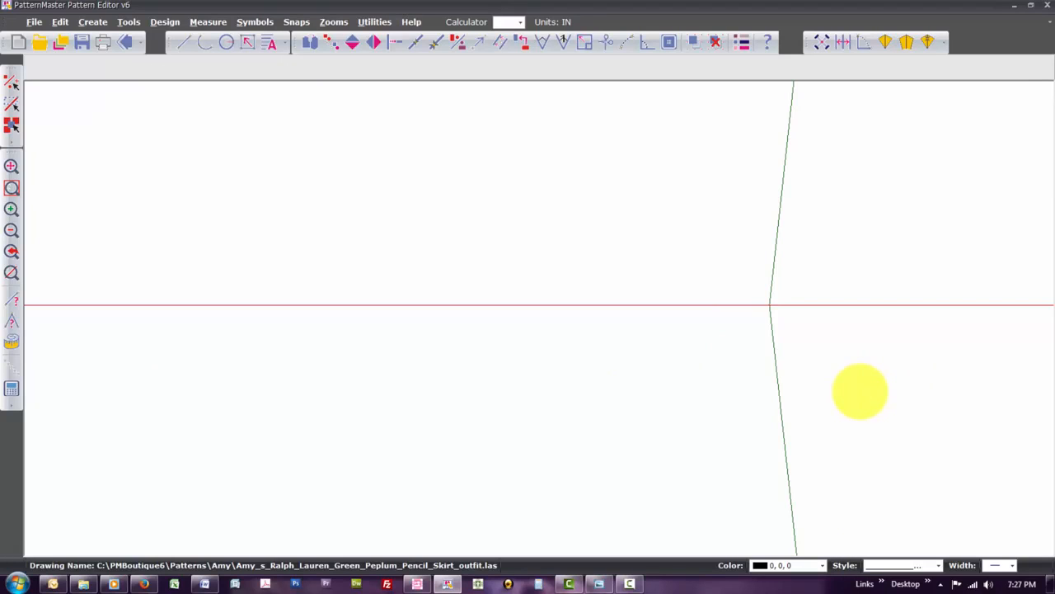
pyautogui.press('p')
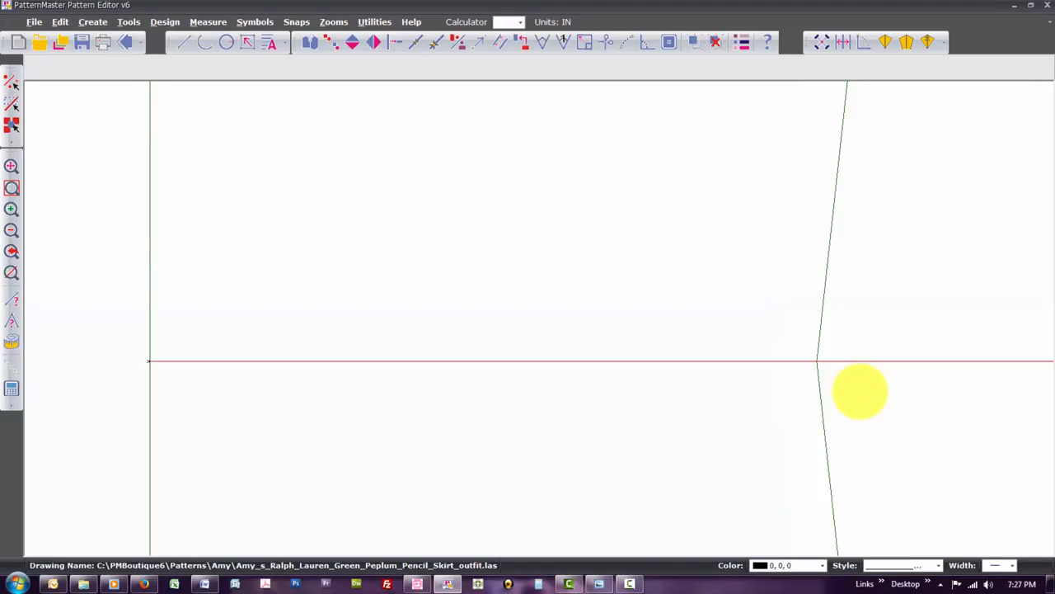
pyautogui.press('z')
pyautogui.press('o')
pyautogui.press('z')
pyautogui.press('o')
pyautogui.press('z')
pyautogui.press('o')
pyautogui.press('z')
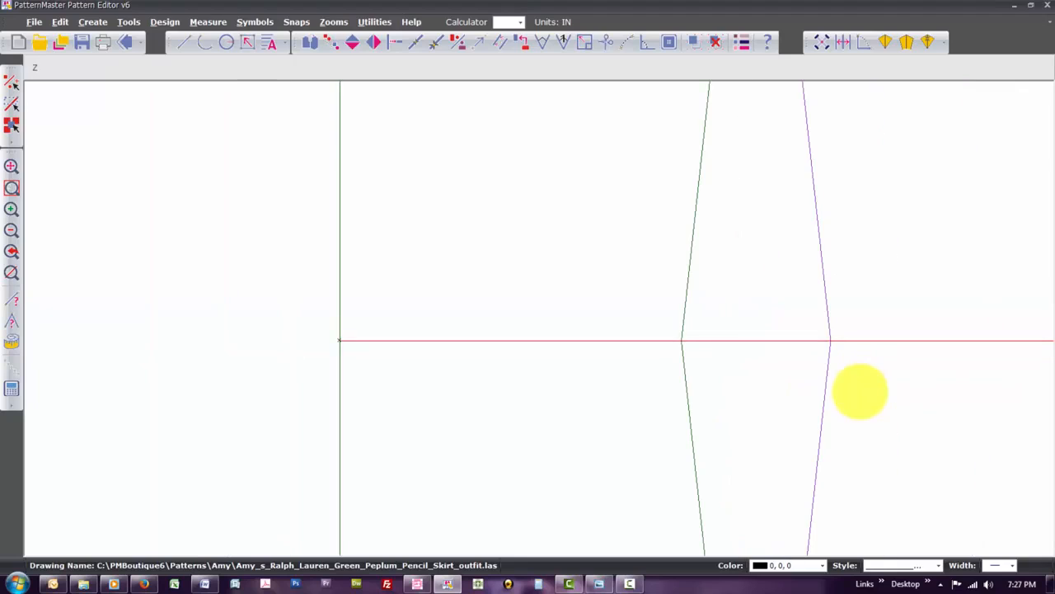
pyautogui.press('o')
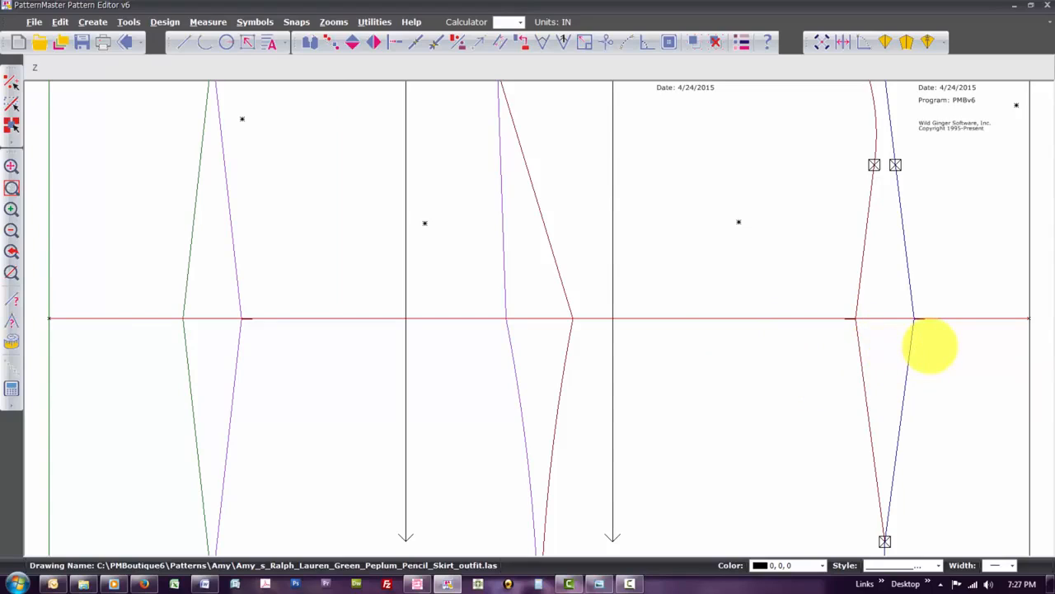
# Check up close where the waistline crosses the side front's princess seam at the waist.
pyautogui.press('w')
pyautogui.click(825, 309)
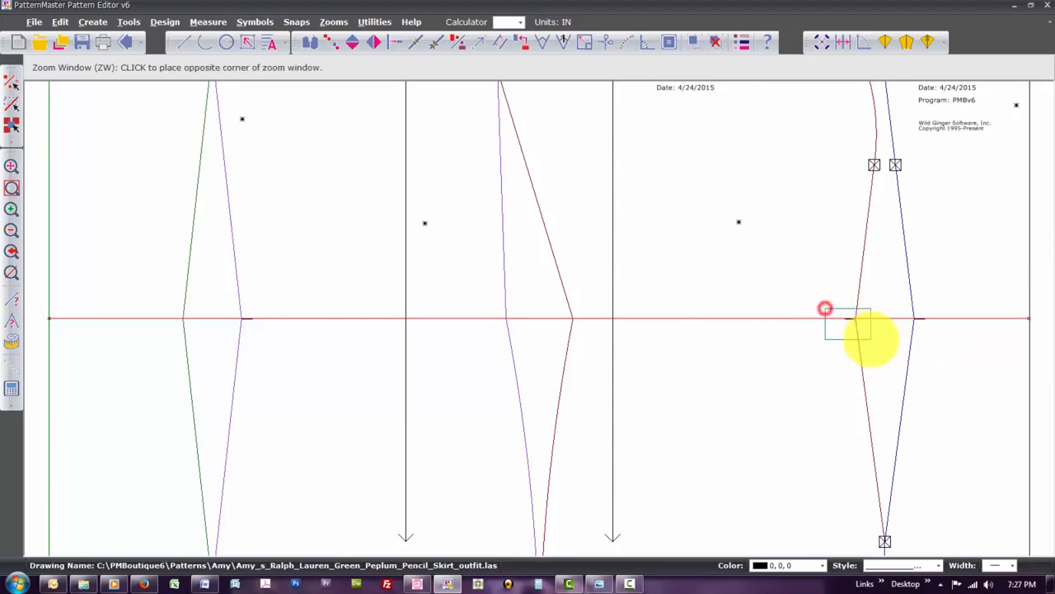
pyautogui.click(871, 338)
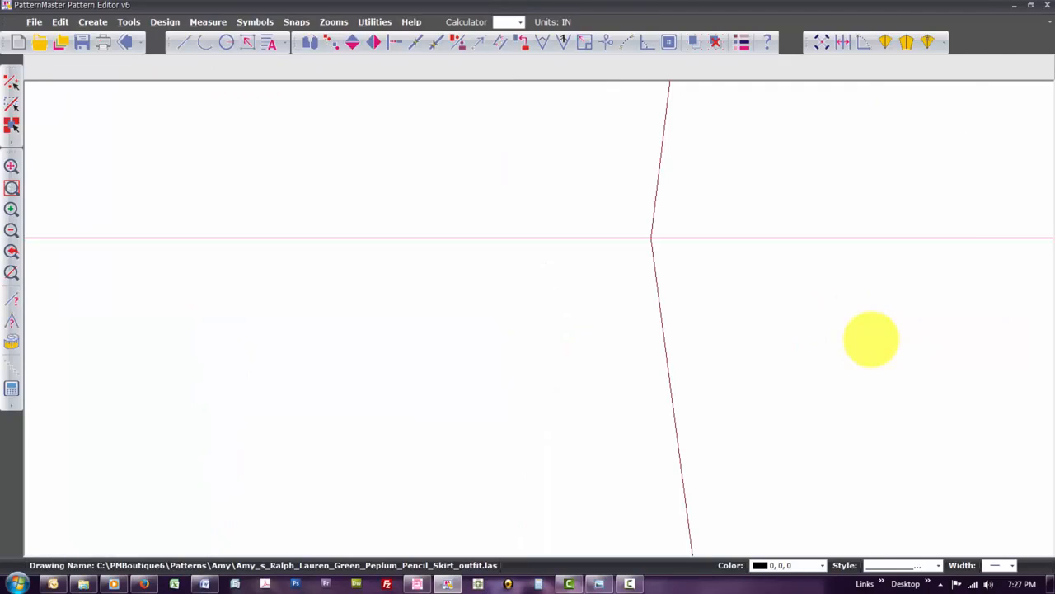
pyautogui.press('p')
pyautogui.press('z')
pyautogui.press('o')
pyautogui.press('z')
pyautogui.press('o')
pyautogui.press('z')
pyautogui.press('o')
pyautogui.press('z')
pyautogui.press('o')
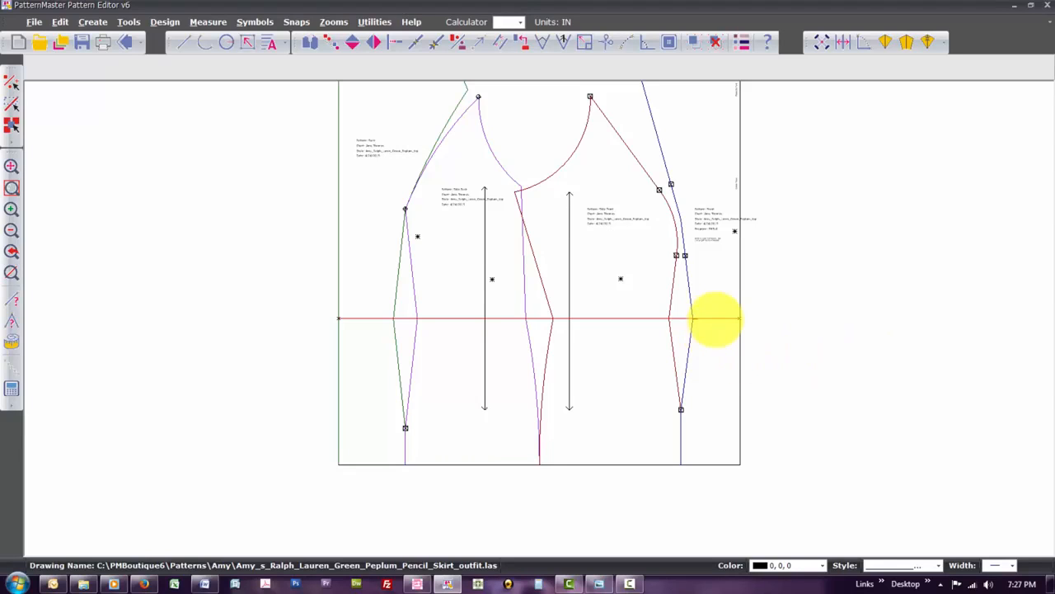
# Extend the waistline by moving its front end point horizontally outward, well past the center front edge.
pyautogui.click(714, 320)
pyautogui.press('m')
pyautogui.press('p')
pyautogui.click(714, 320)
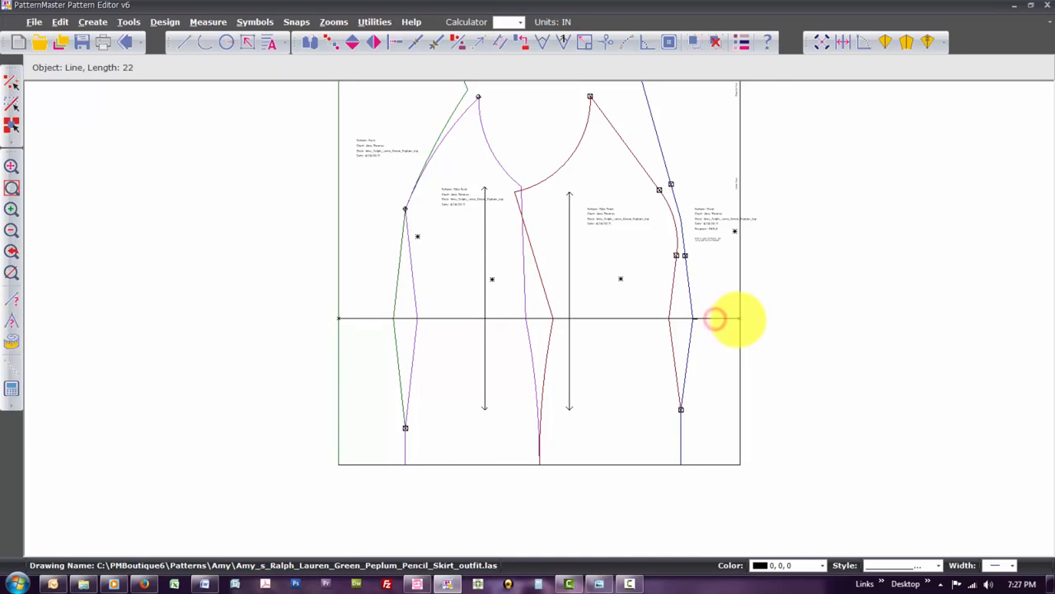
pyautogui.click(739, 319)
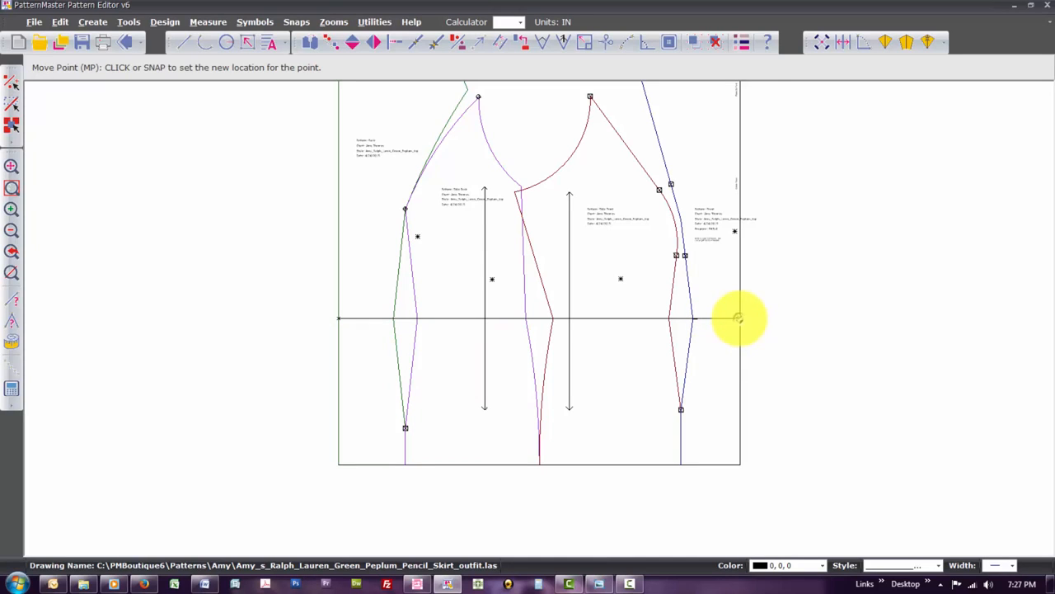
pyautogui.click(798, 318)
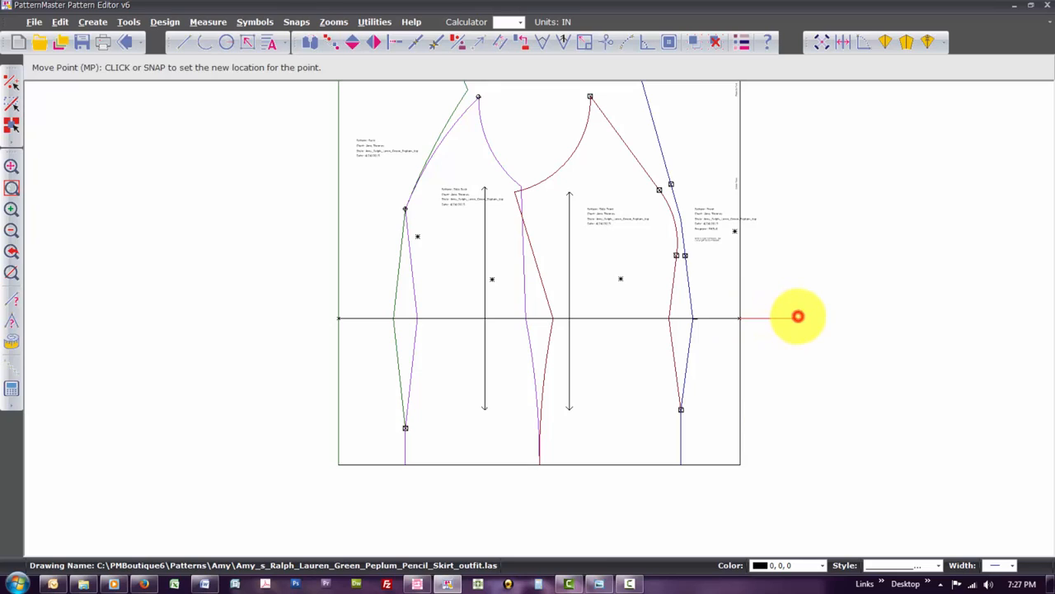
# Draw an 8-inch vertical line straight down from the outer front end of the waistline.
pyautogui.press('l')
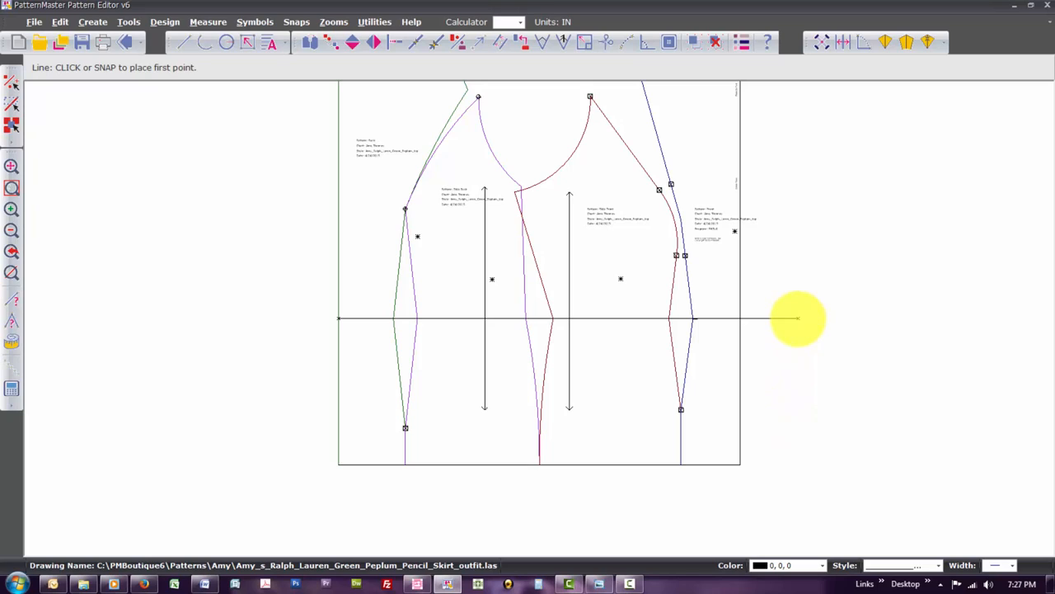
pyautogui.click(797, 319)
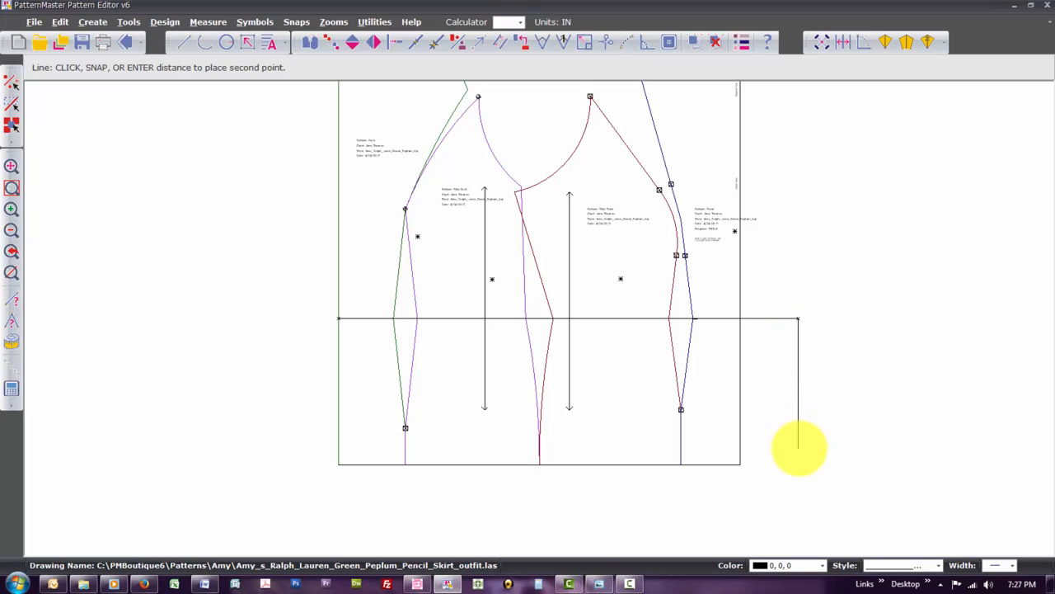
pyautogui.write('8')
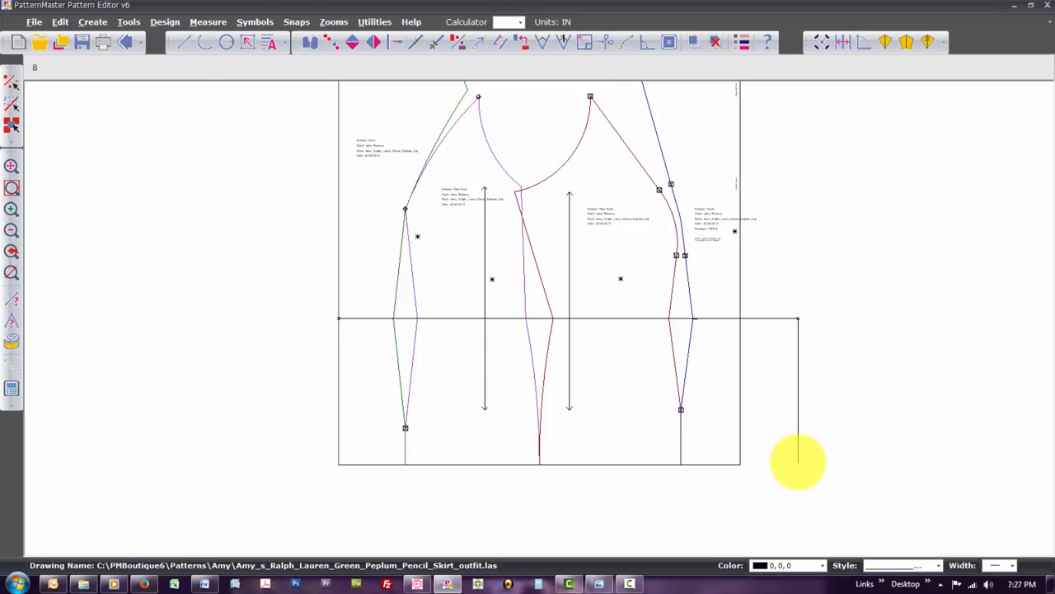
pyautogui.press('Return')
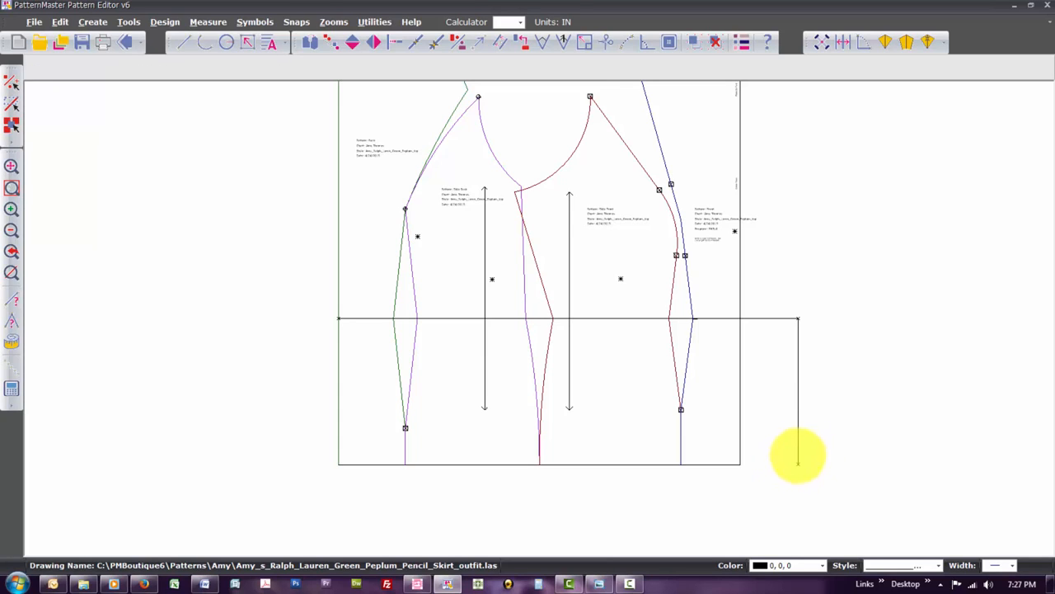
# Place a point at the midpoint of the 8-inch vertical line, using L/2 as the distance.
pyautogui.click(799, 441)
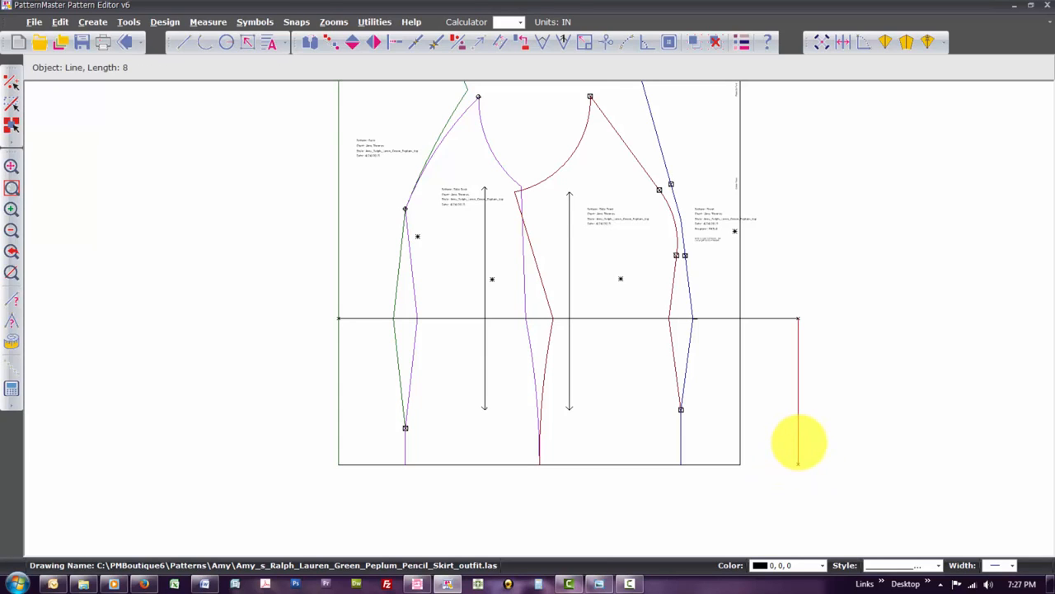
pyautogui.write('L/2')
pyautogui.press('Return')
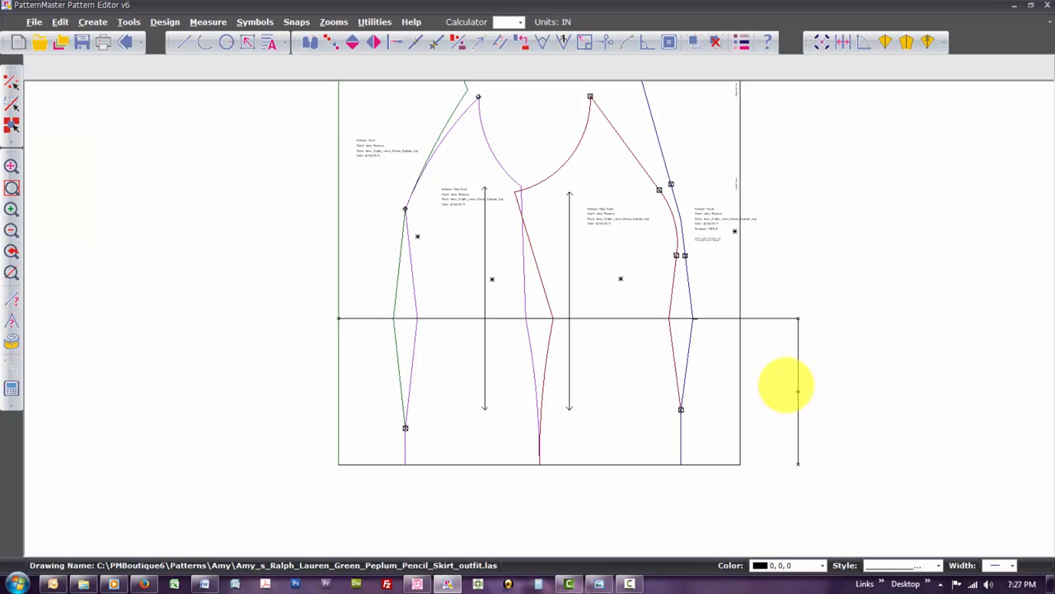
pyautogui.click(798, 391)
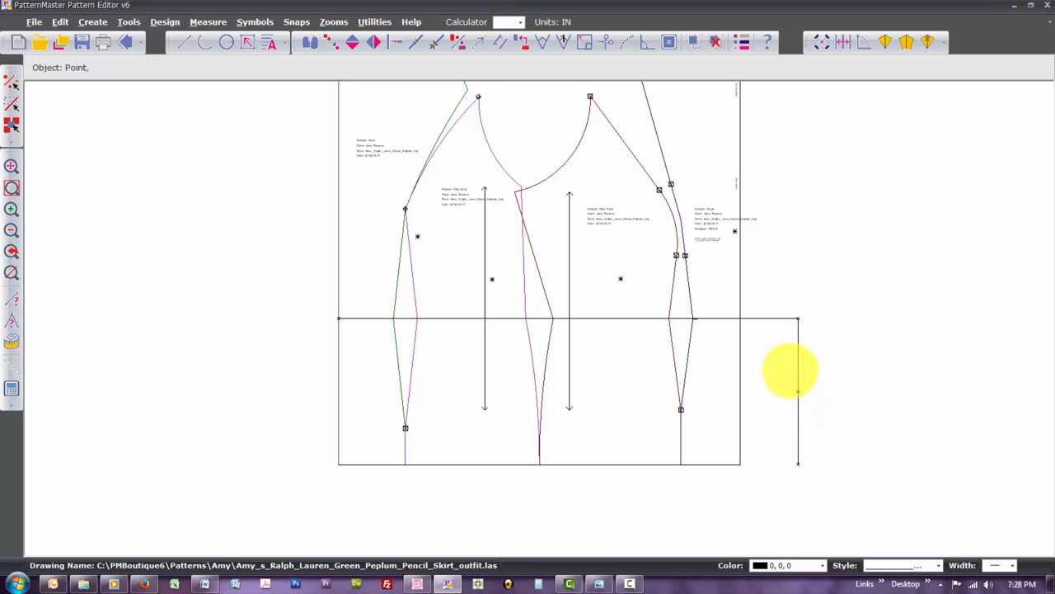
pyautogui.click(798, 376)
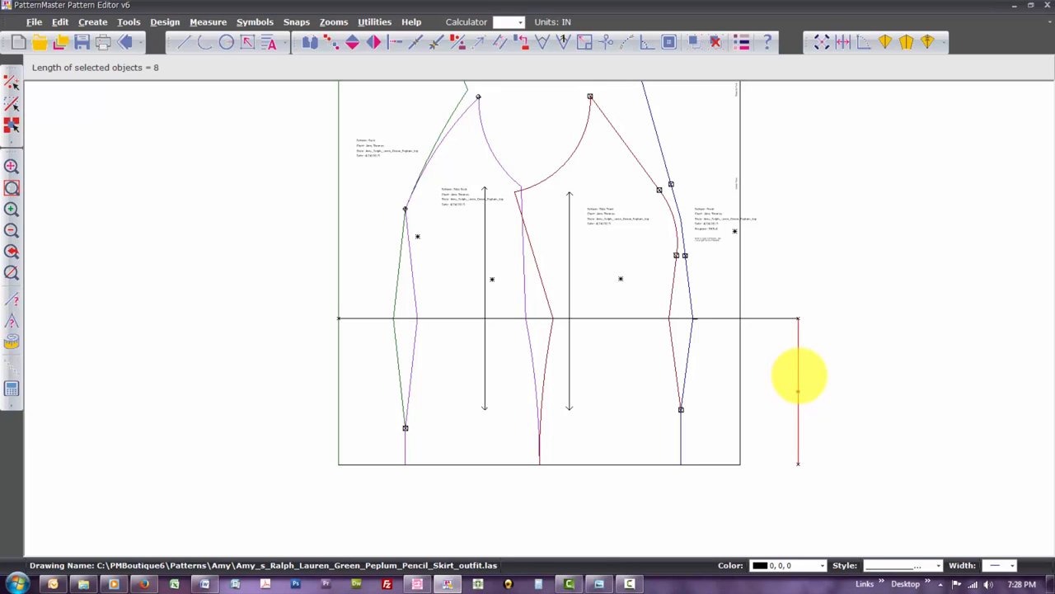
pyautogui.press('Escape')
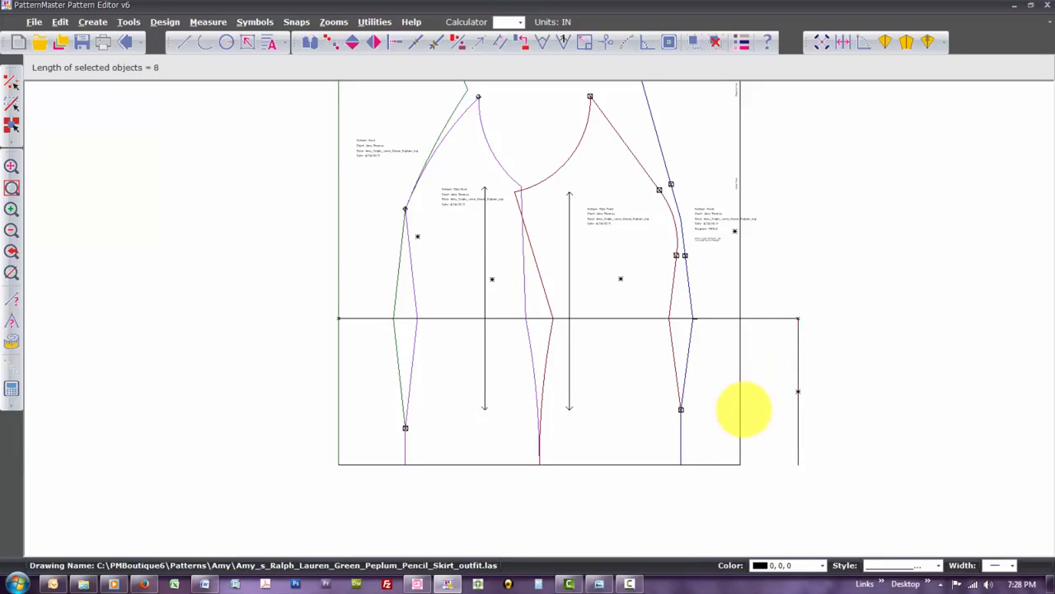
# Copy the waistline once, straight down to the midpoint of the 8-inch vertical line.
pyautogui.click(747, 318)
pyautogui.press('c')
pyautogui.press('o')
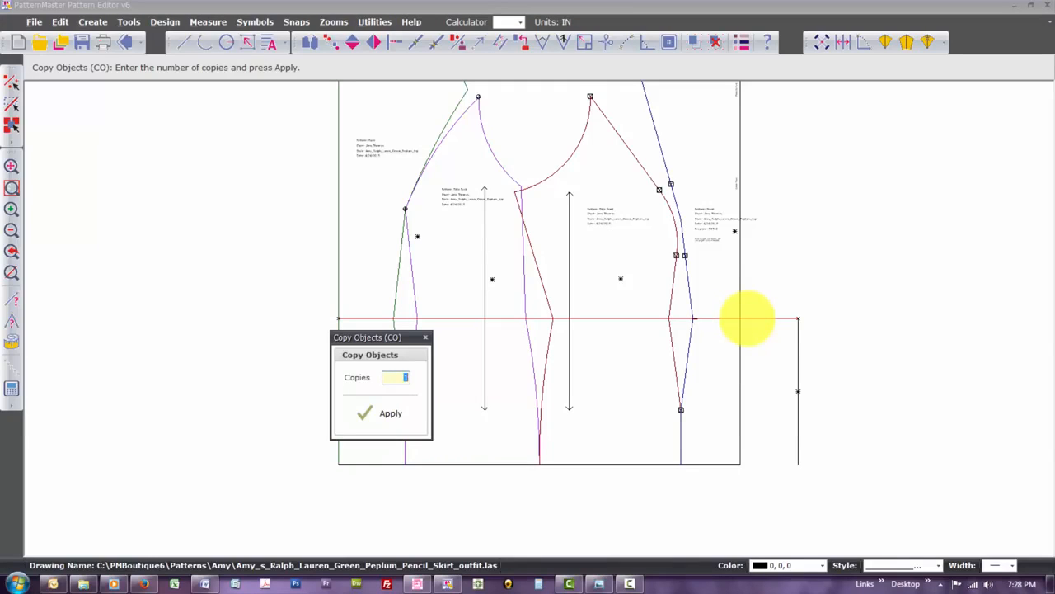
pyautogui.press('Return')
pyautogui.click(747, 318)
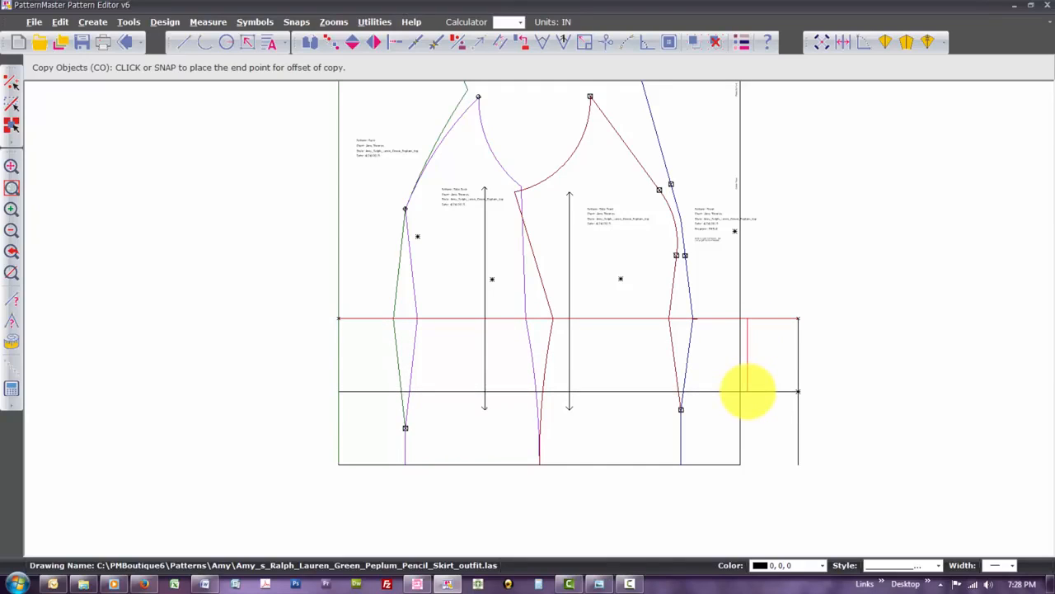
pyautogui.click(747, 390)
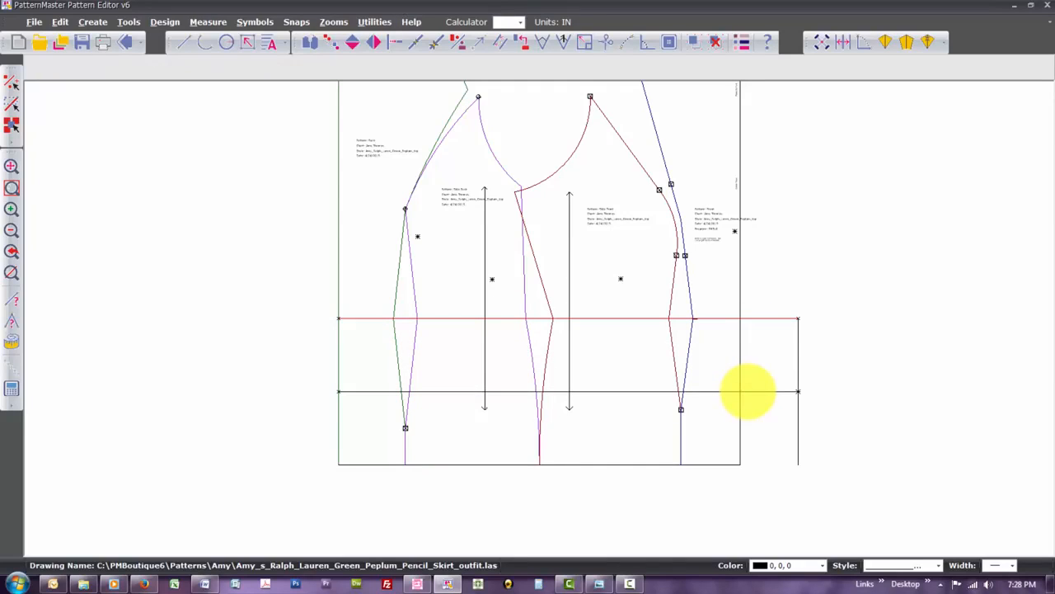
# Add the text "Waistline" just above the waistline near the center back edge.
pyautogui.press('e')
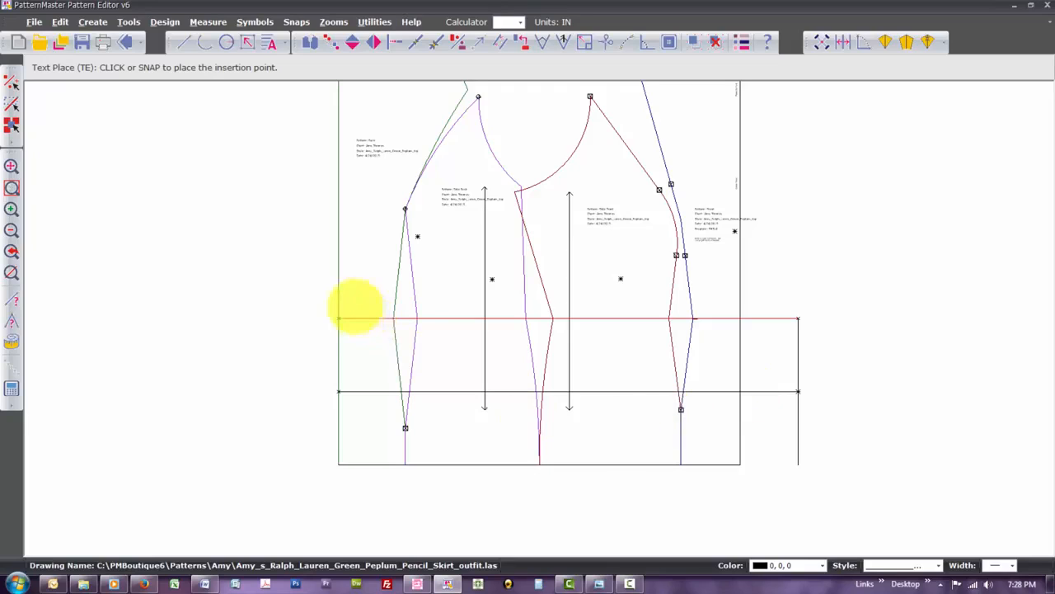
pyautogui.click(353, 313)
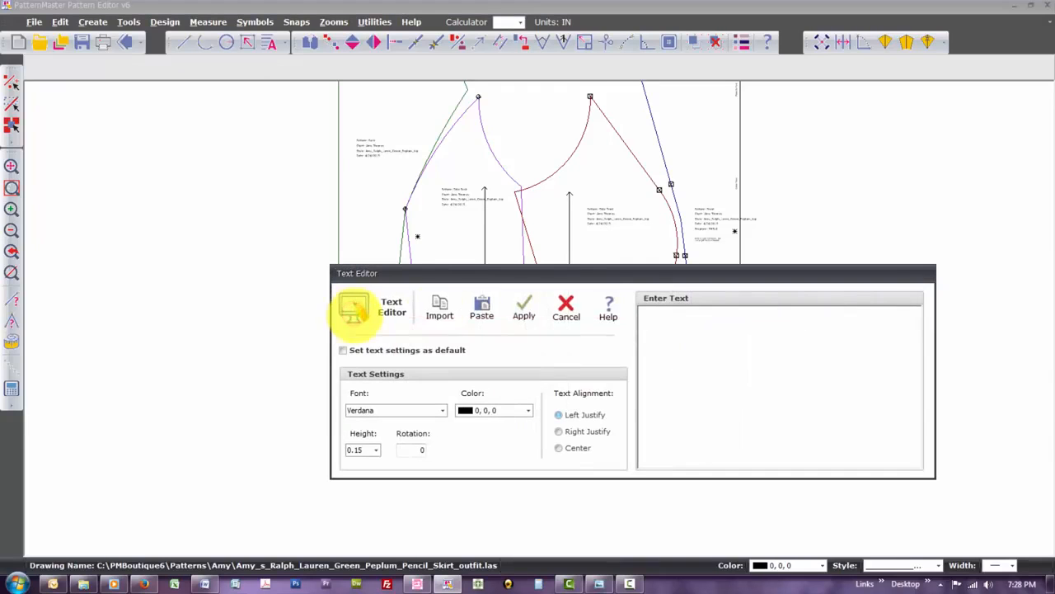
pyautogui.click(648, 321)
pyautogui.write('Waistline')
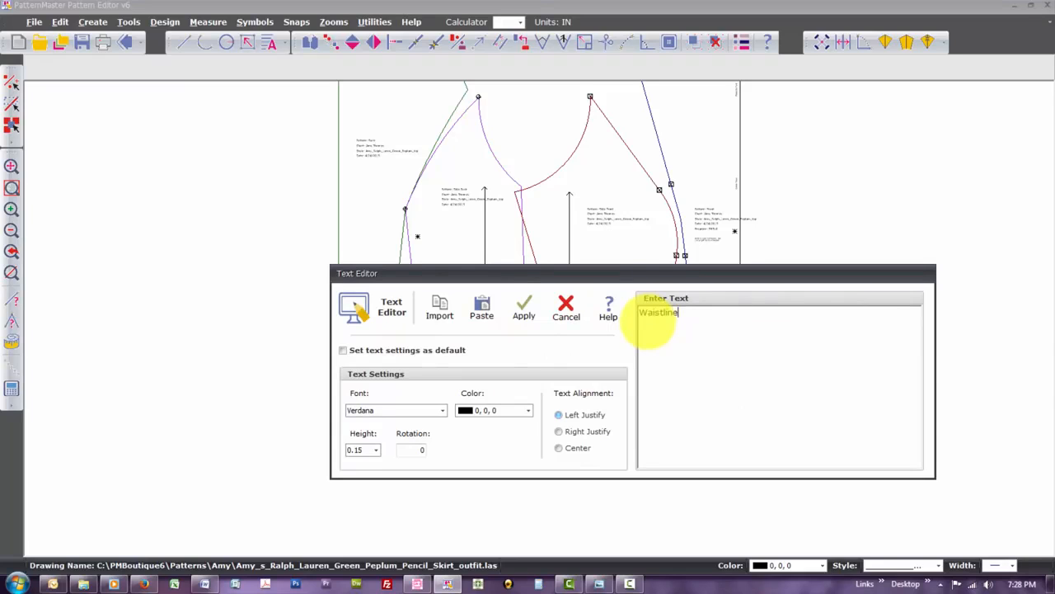
pyautogui.click(518, 305)
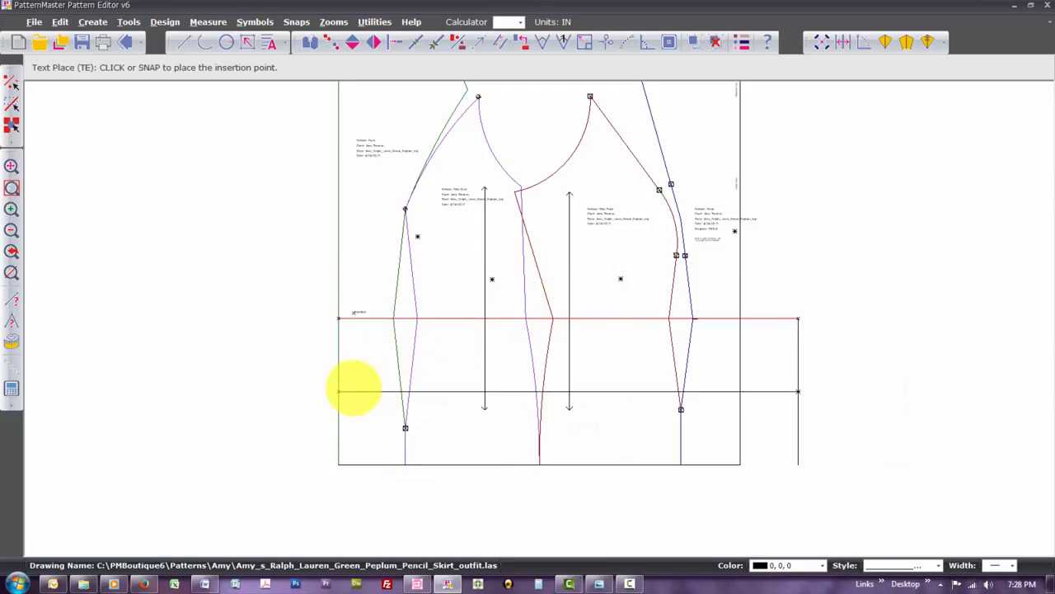
# Add the text "High Hipline" just below the lower guide line near the center back edge.
pyautogui.click(352, 398)
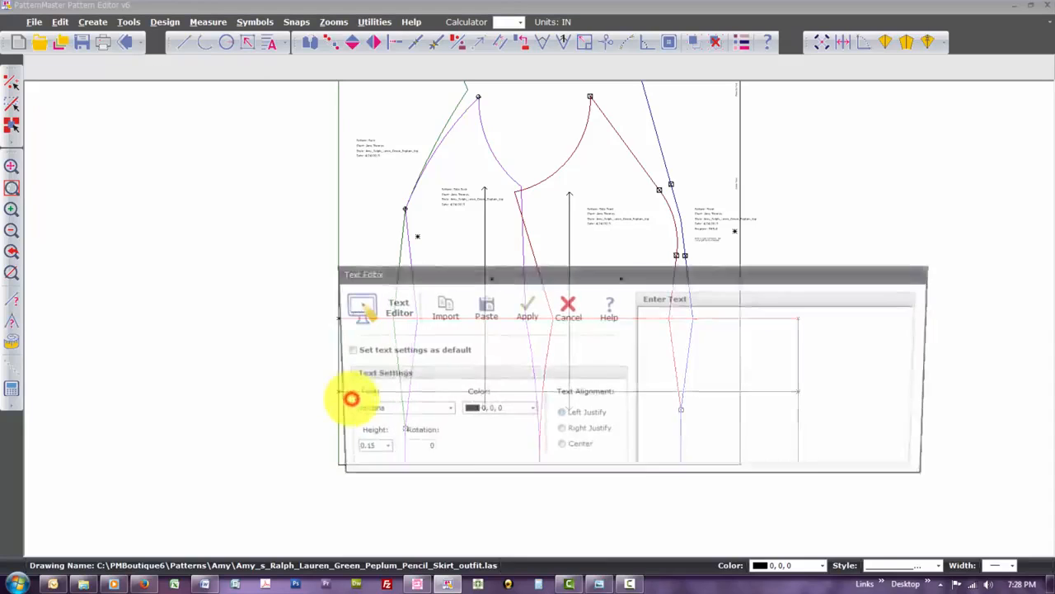
pyautogui.click(740, 387)
pyautogui.write('Hi')
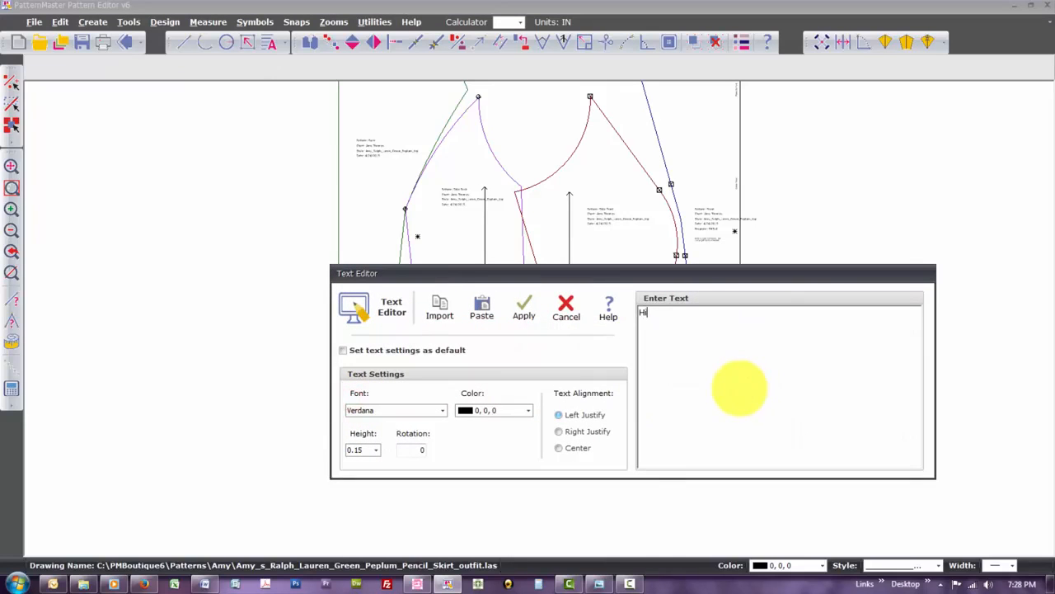
pyautogui.write('gh Hipline')
pyautogui.click(525, 311)
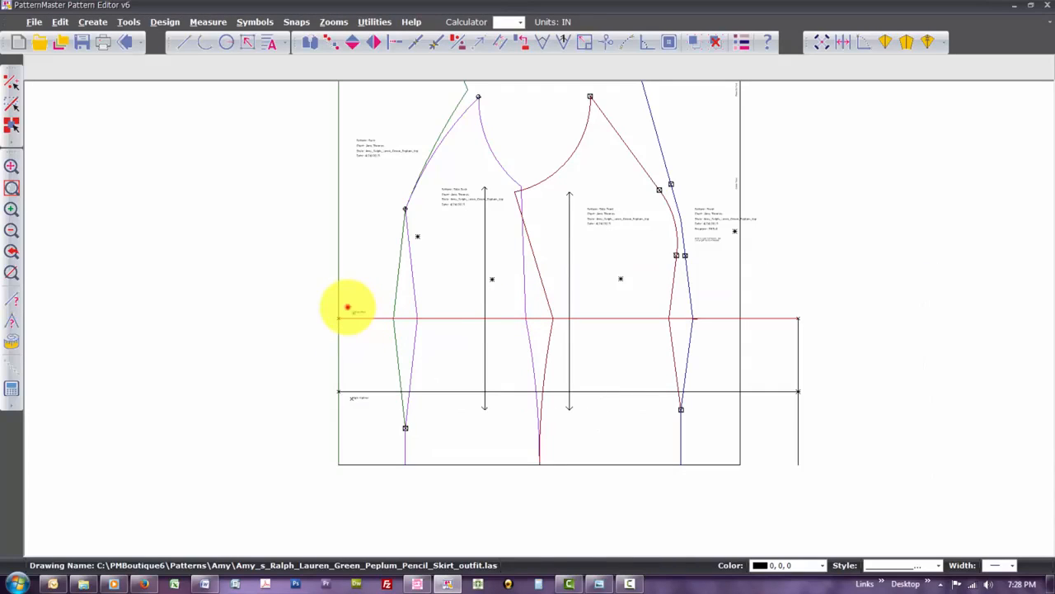
# Make three evenly spaced horizontal copies of the Waistline and High Hipline labels so each bodice piece has both.
pyautogui.click(349, 308)
pyautogui.click(367, 314)
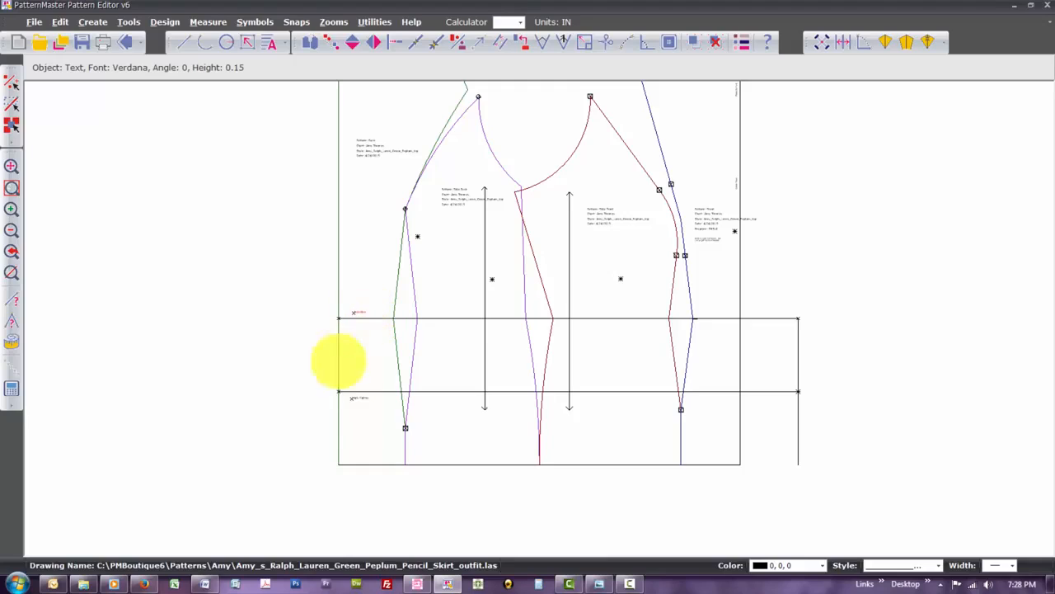
pyautogui.moveTo(347, 395); pyautogui.dragTo(371, 403)
pyautogui.press('c')
pyautogui.press('o')
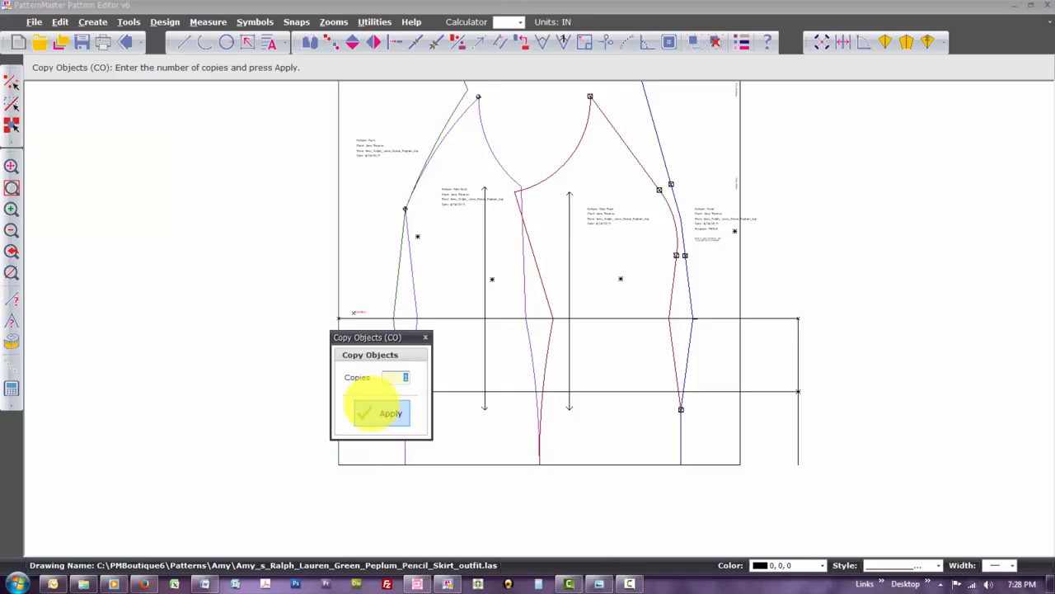
pyautogui.click(381, 413)
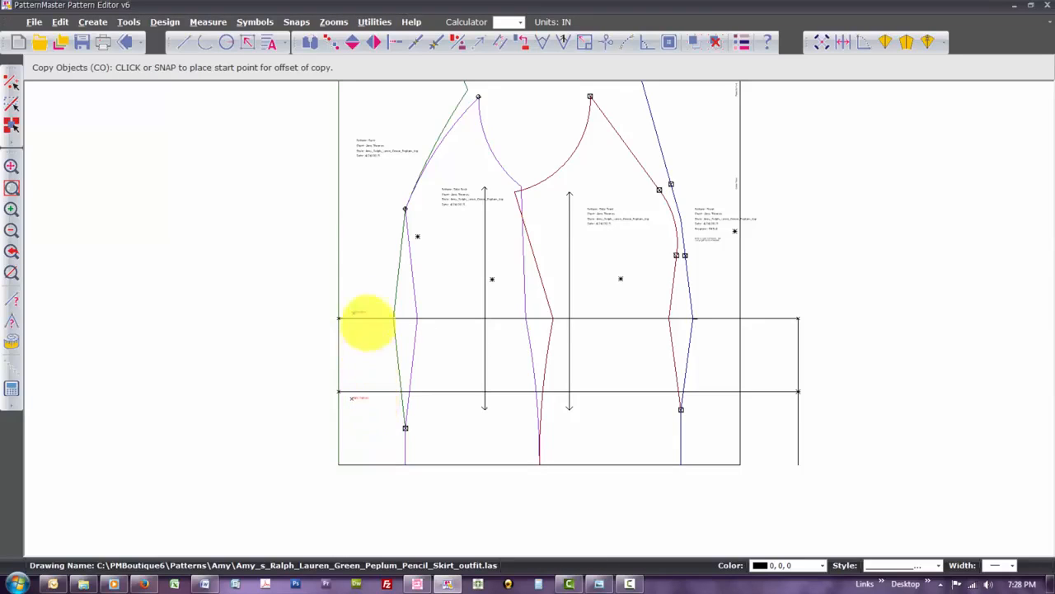
pyautogui.click(365, 313)
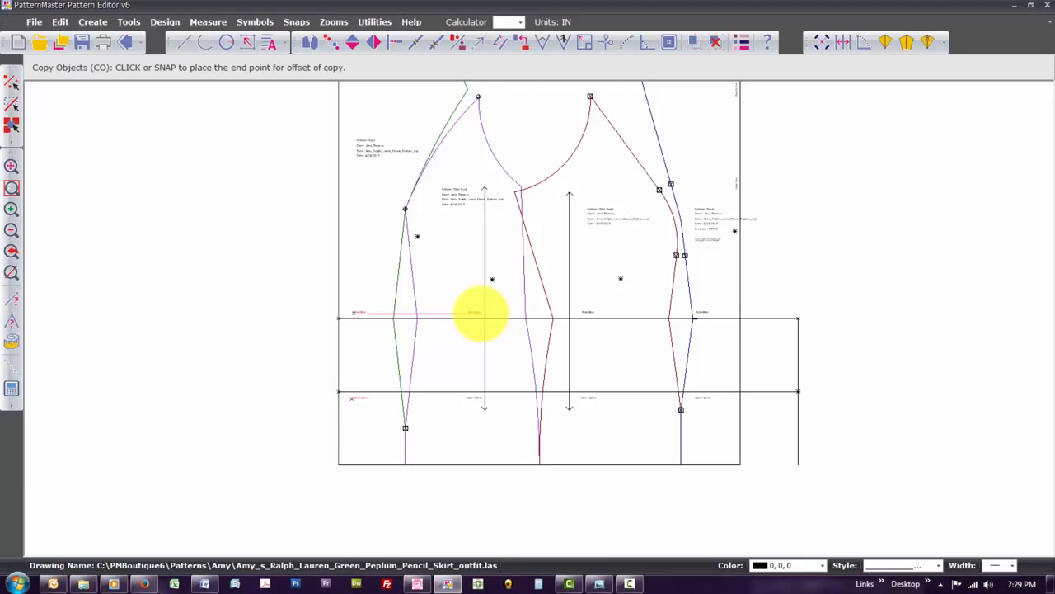
pyautogui.click(481, 313)
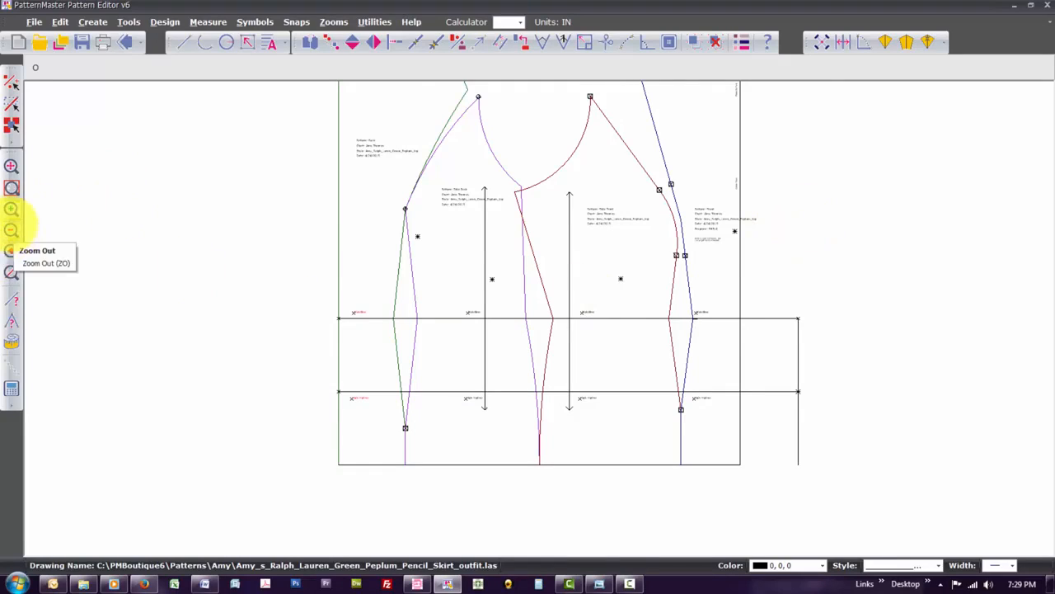
# Make one copy of all bodice pieces, guide lines and labels, placed horizontally in the empty space beyond the center front.
pyautogui.click(11, 230)
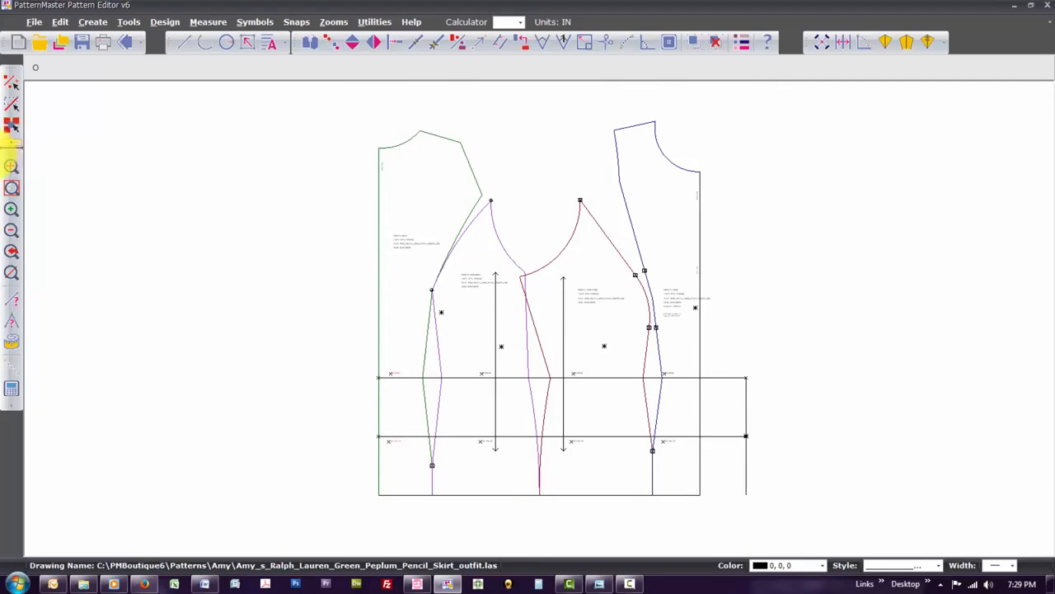
pyautogui.click(12, 231)
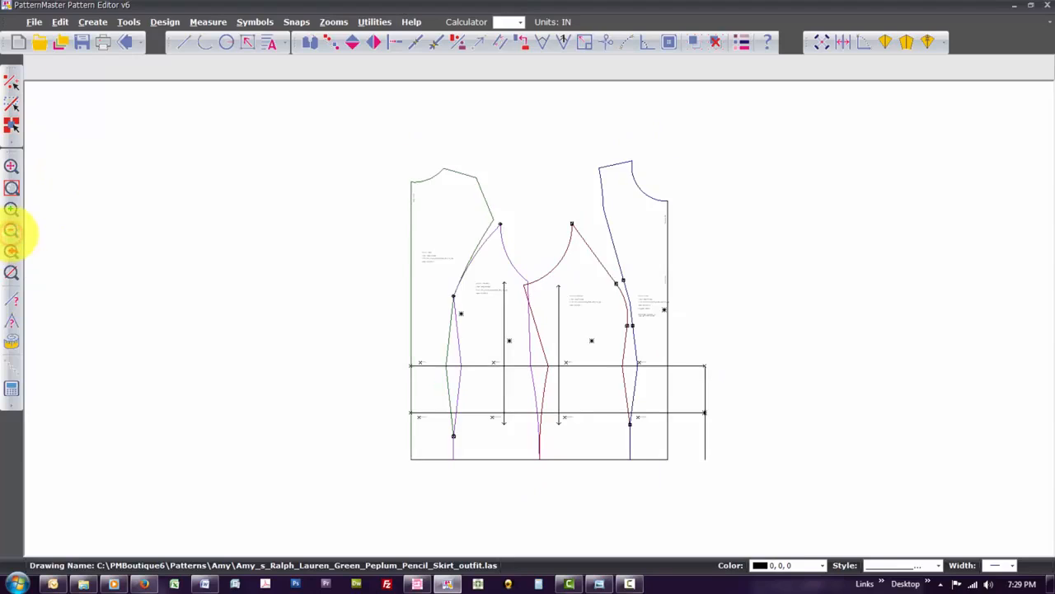
pyautogui.click(12, 231)
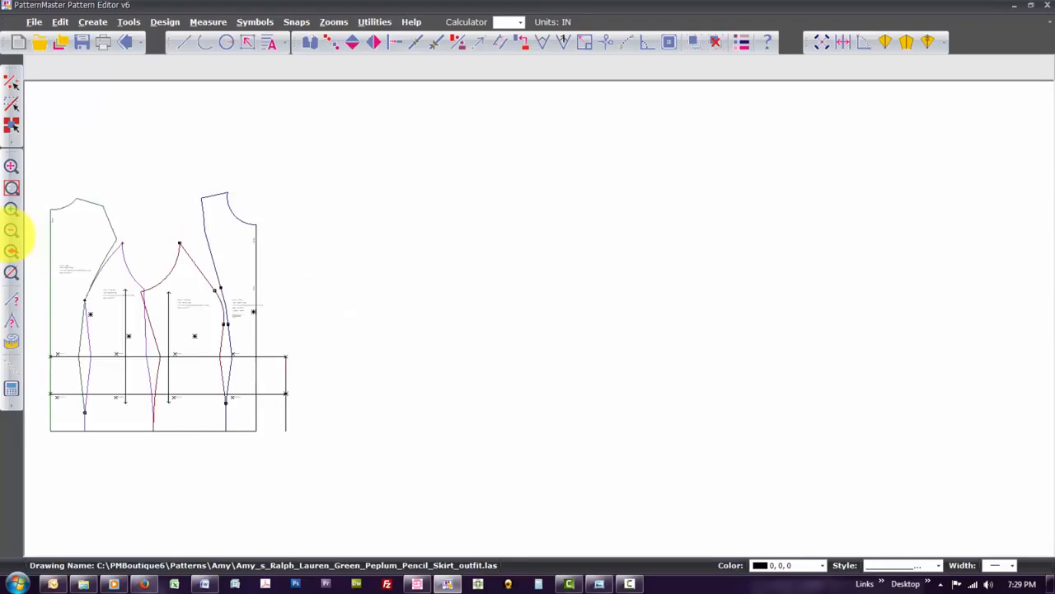
pyautogui.moveTo(37, 178)
pyautogui.mouseDown()
pyautogui.moveTo(82, 354)
pyautogui.moveTo(255, 465)
pyautogui.moveTo(388, 497)
pyautogui.moveTo(344, 501)
pyautogui.mouseUp()
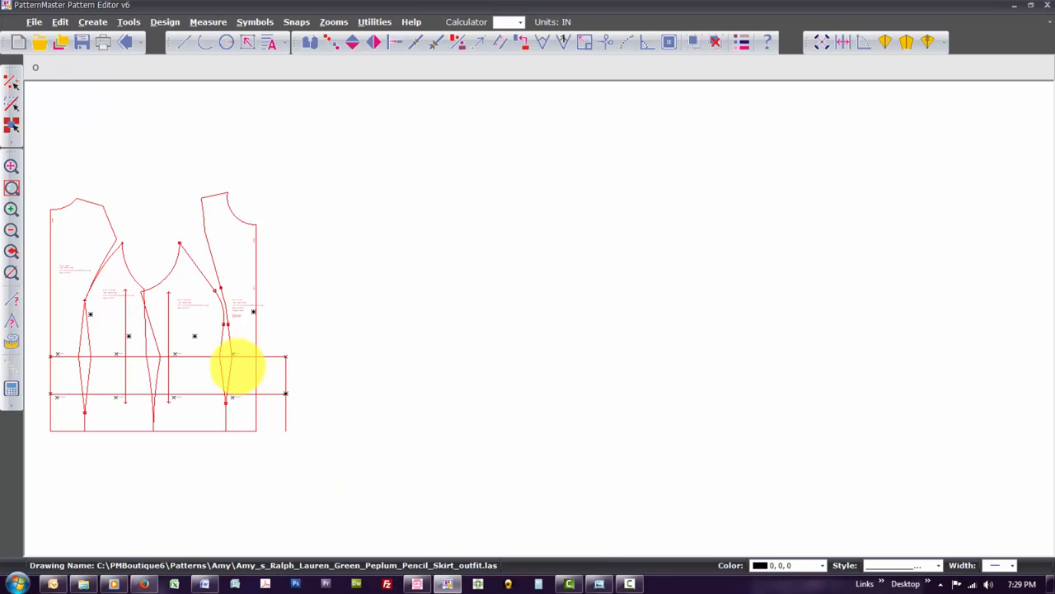
pyautogui.click(327, 43)
pyautogui.press('Return')
pyautogui.click(74, 285)
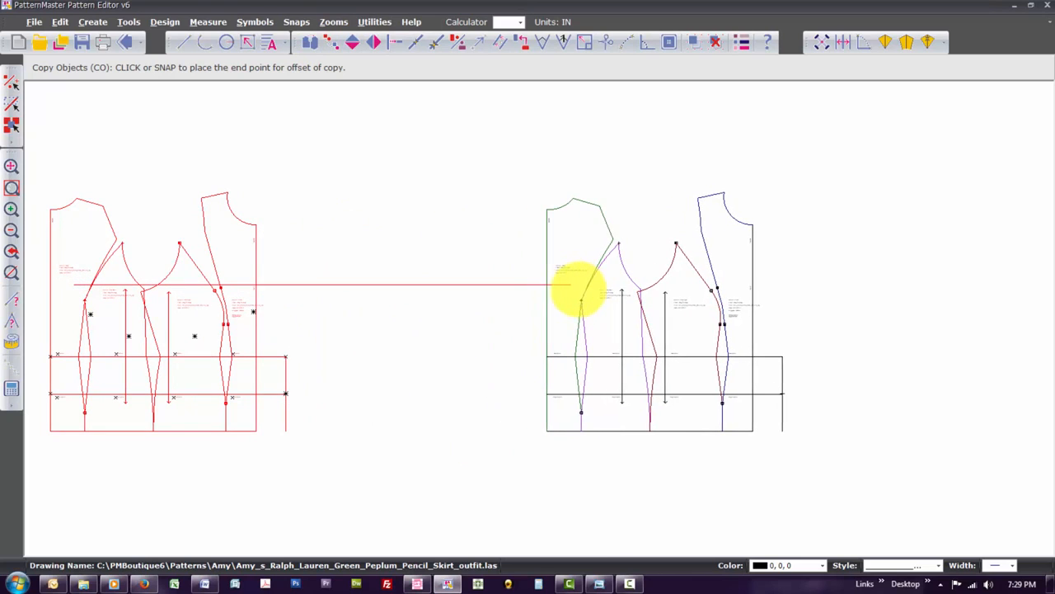
pyautogui.click(581, 288)
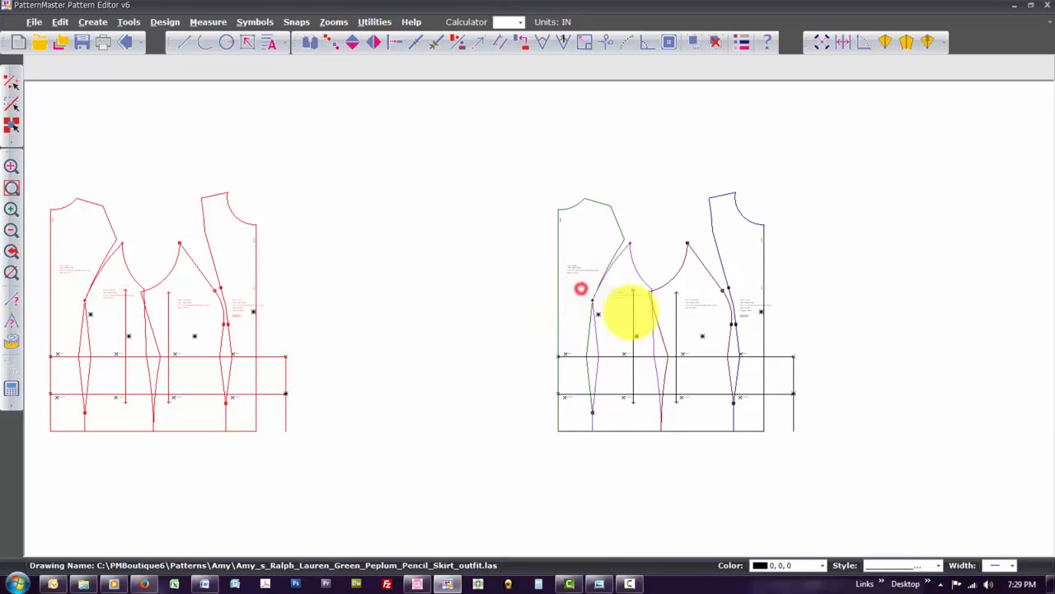
# Select the four pattern pieces in the copied set and ungroup them into separate objects.
pyautogui.keyDown('shift'); pyautogui.click(617, 295); pyautogui.keyUp('shift')
pyautogui.keyDown('shift'); pyautogui.click(676, 304); pyautogui.keyUp('shift')
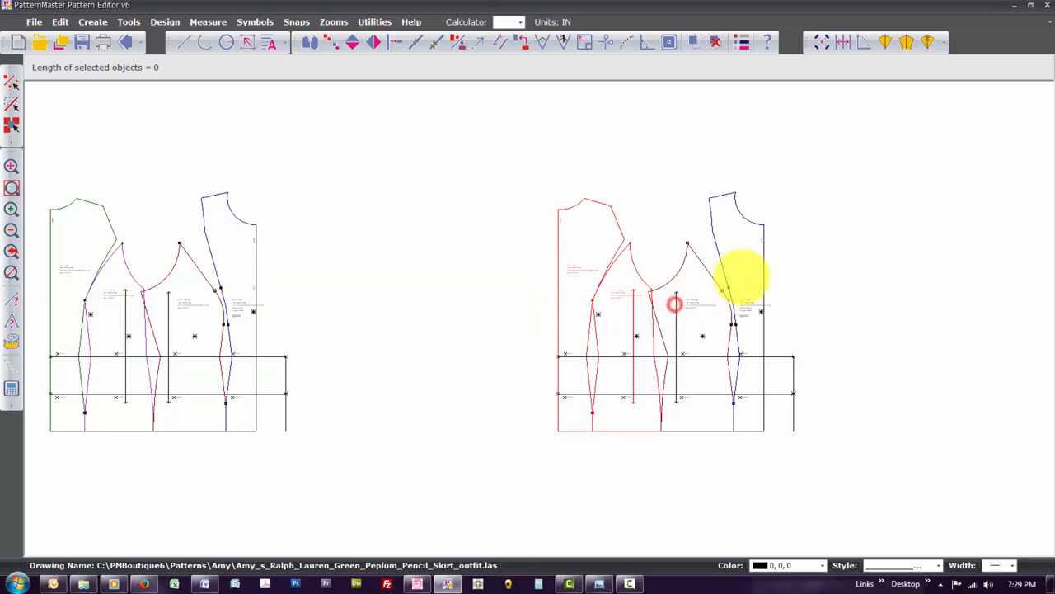
pyautogui.keyDown('shift'); pyautogui.click(745, 277); pyautogui.keyUp('shift')
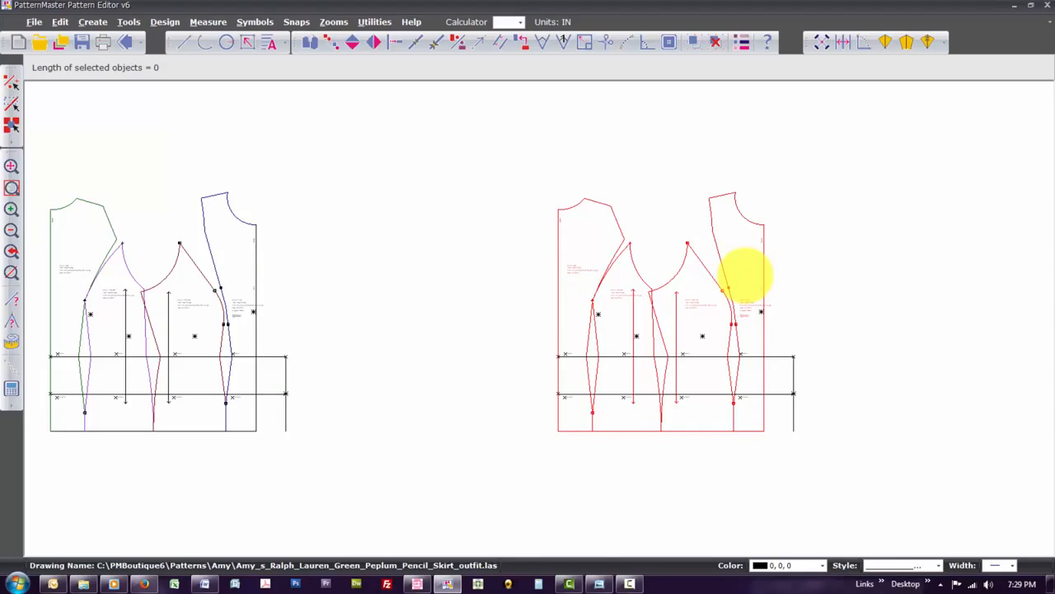
pyautogui.rightClick(745, 276)
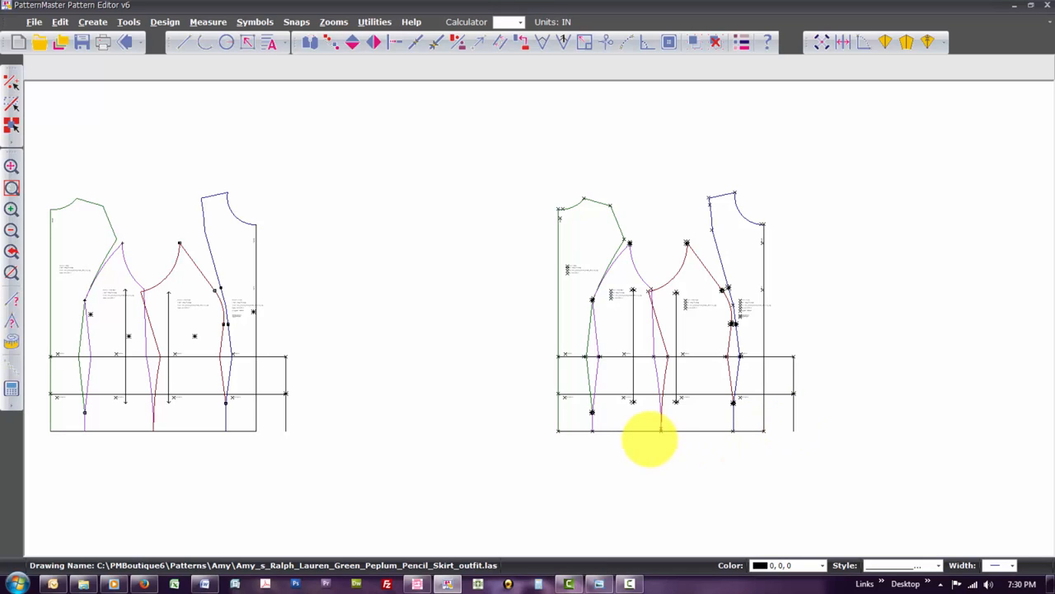
# Break the copied back piece's center back line at the High Hipline with the Scissors command.
pyautogui.write('w')
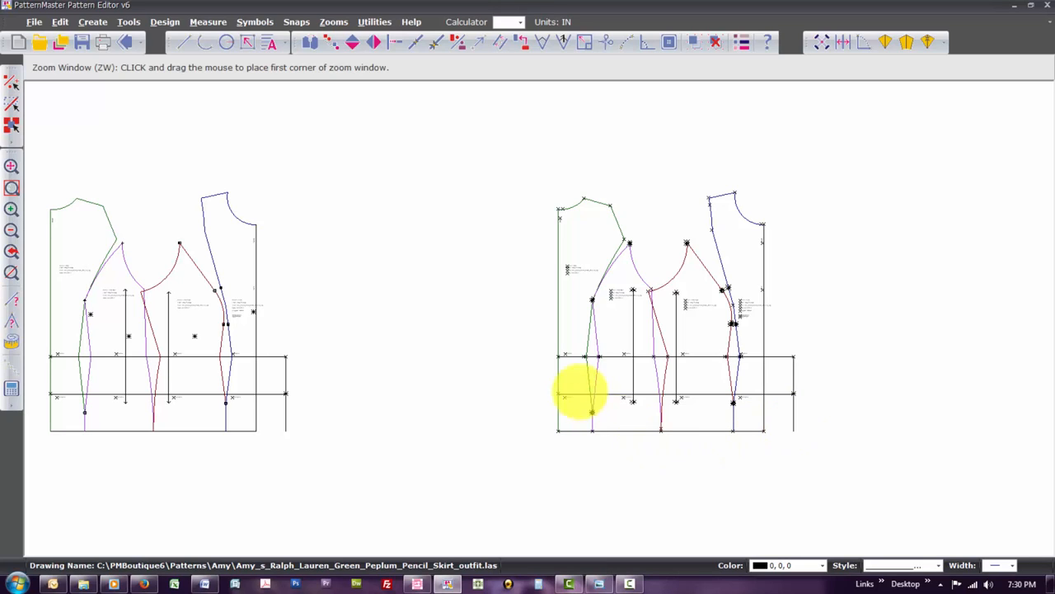
pyautogui.click(544, 384)
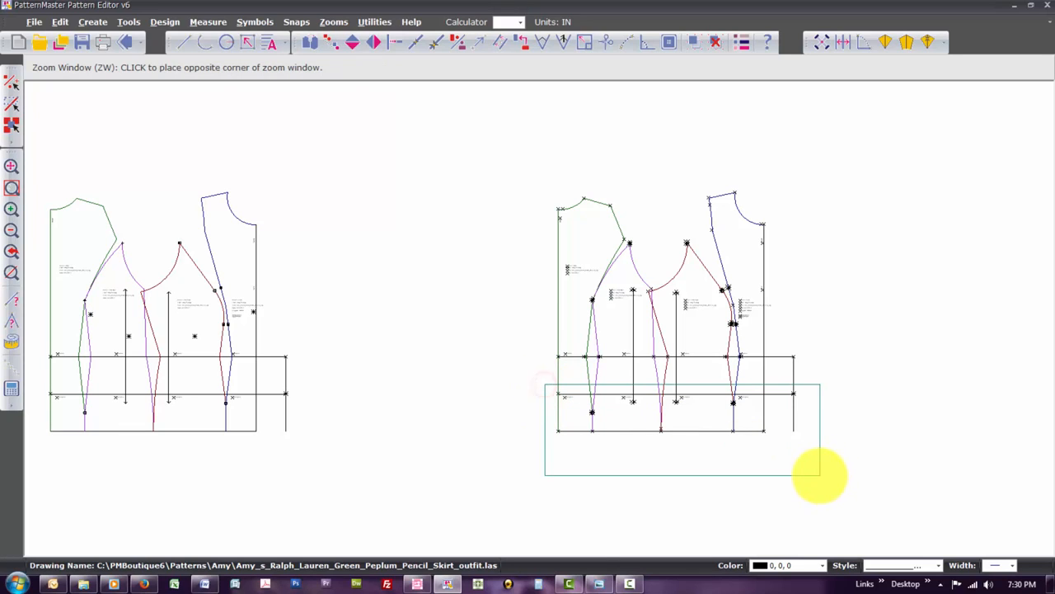
pyautogui.click(815, 475)
pyautogui.write('br')
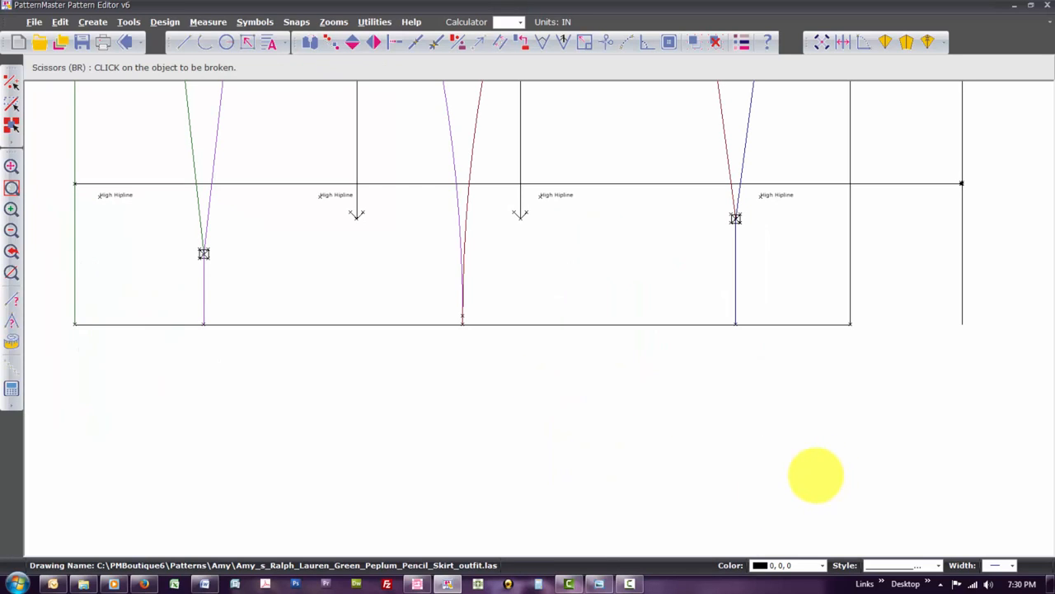
pyautogui.click(75, 172)
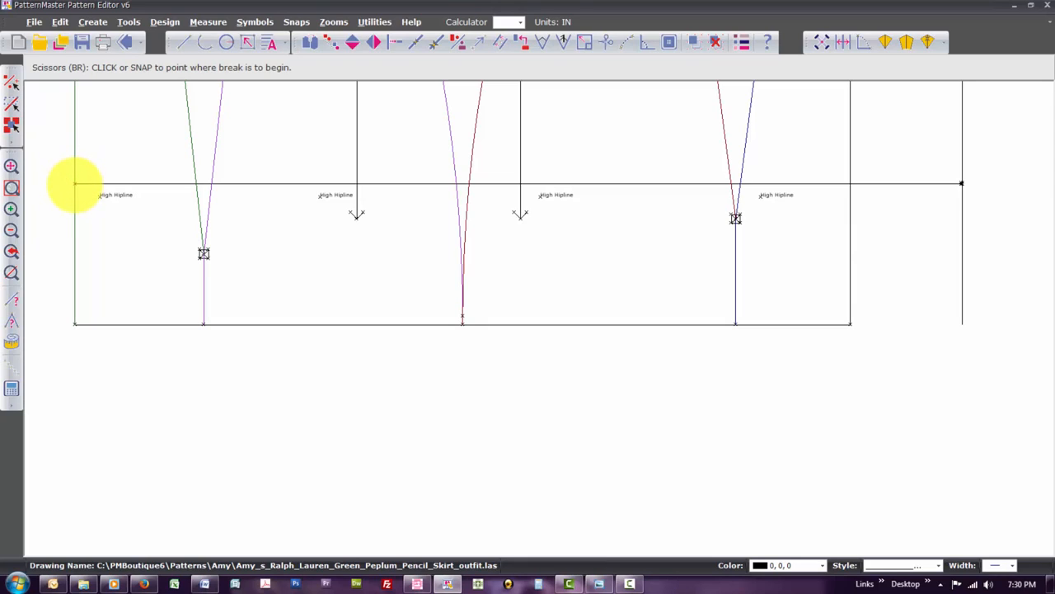
pyautogui.click(75, 184)
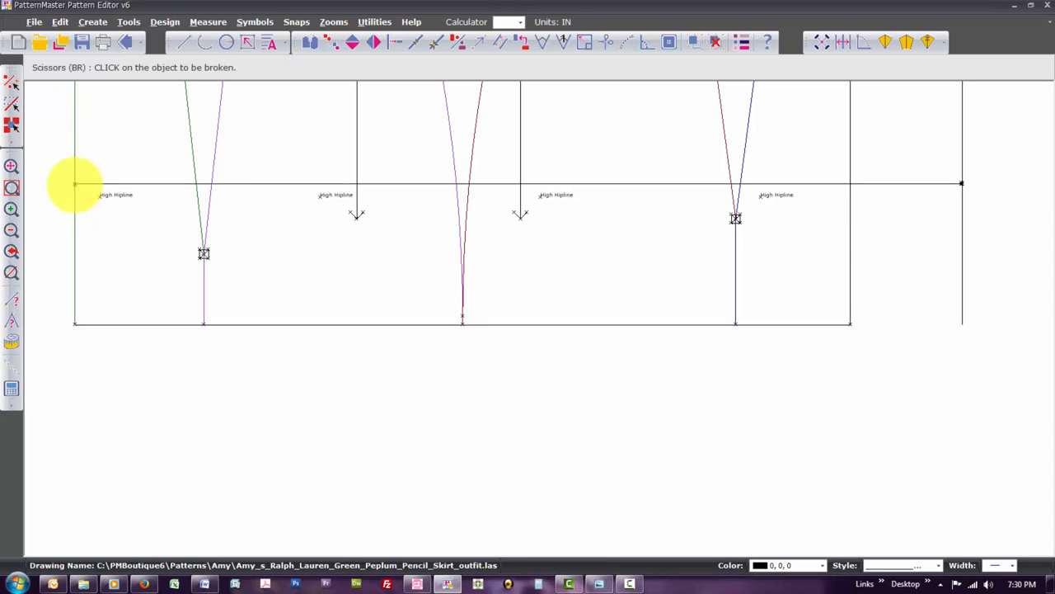
# Break both back princess seam lines, green and purple, where they cross the High Hipline.
pyautogui.click(196, 171)
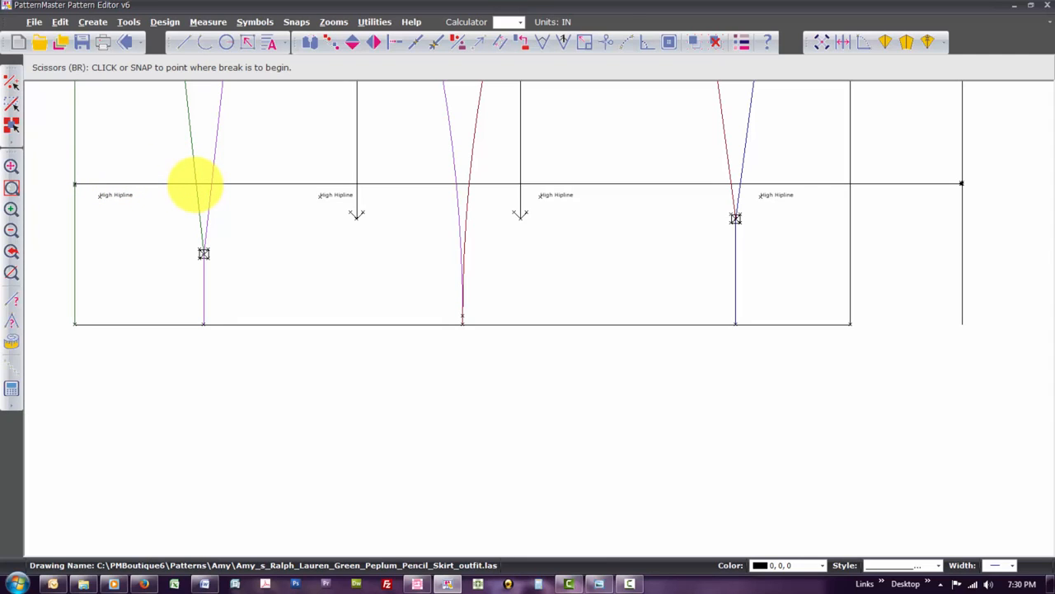
pyautogui.click(195, 183)
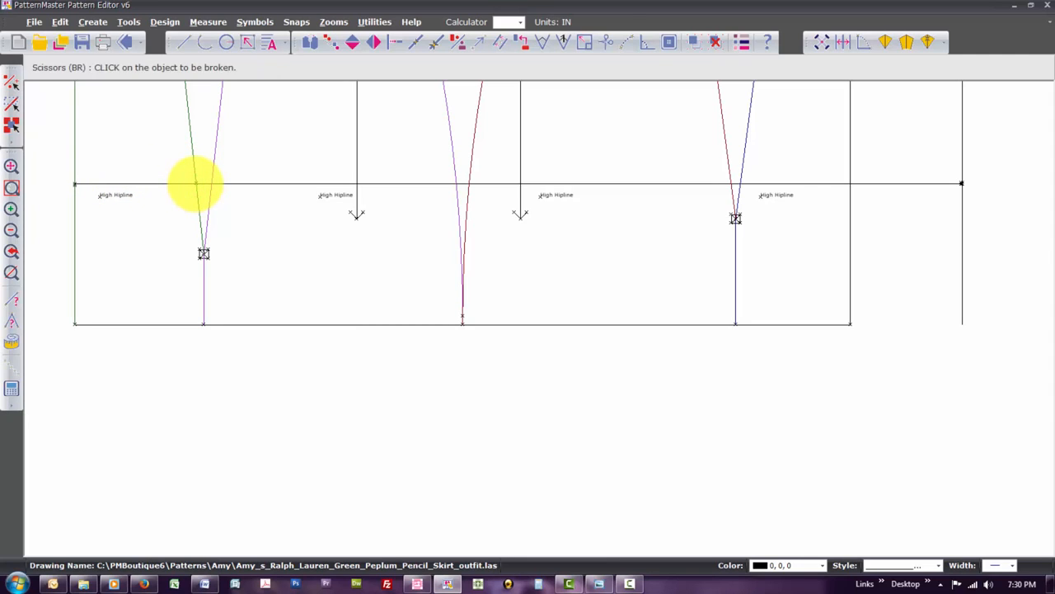
pyautogui.click(214, 163)
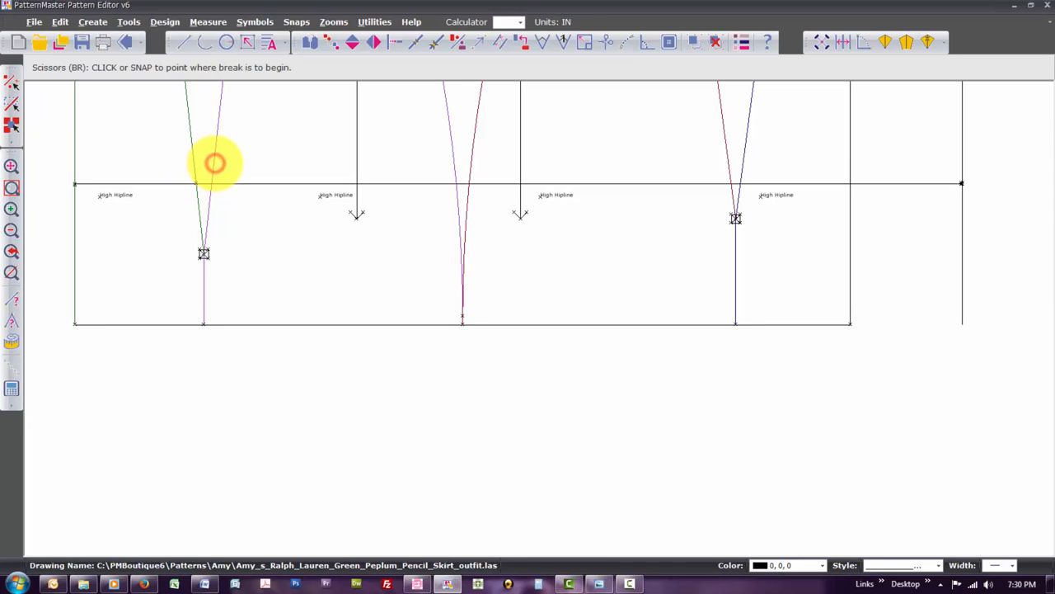
pyautogui.click(211, 183)
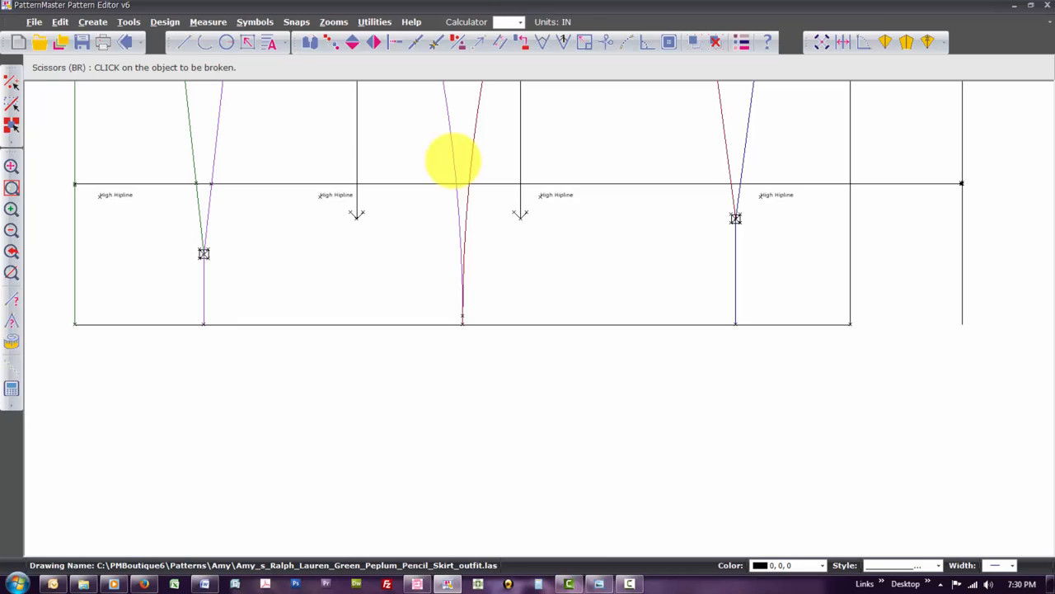
# Break the back and front side seam curves at their intersections with the High Hipline.
pyautogui.click(454, 160)
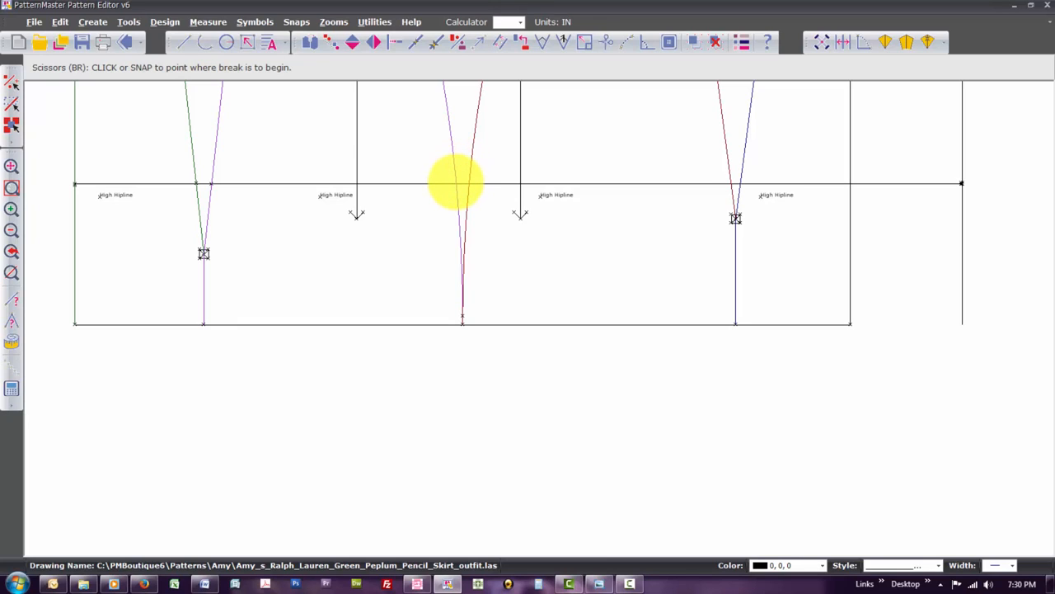
pyautogui.click(455, 184)
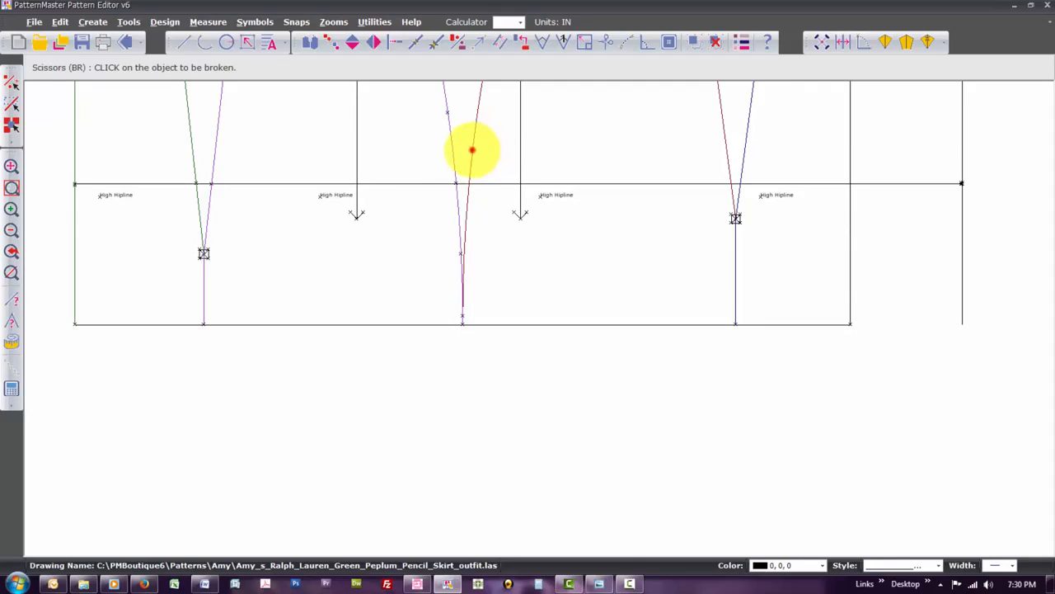
pyautogui.click(472, 150)
pyautogui.click(467, 182)
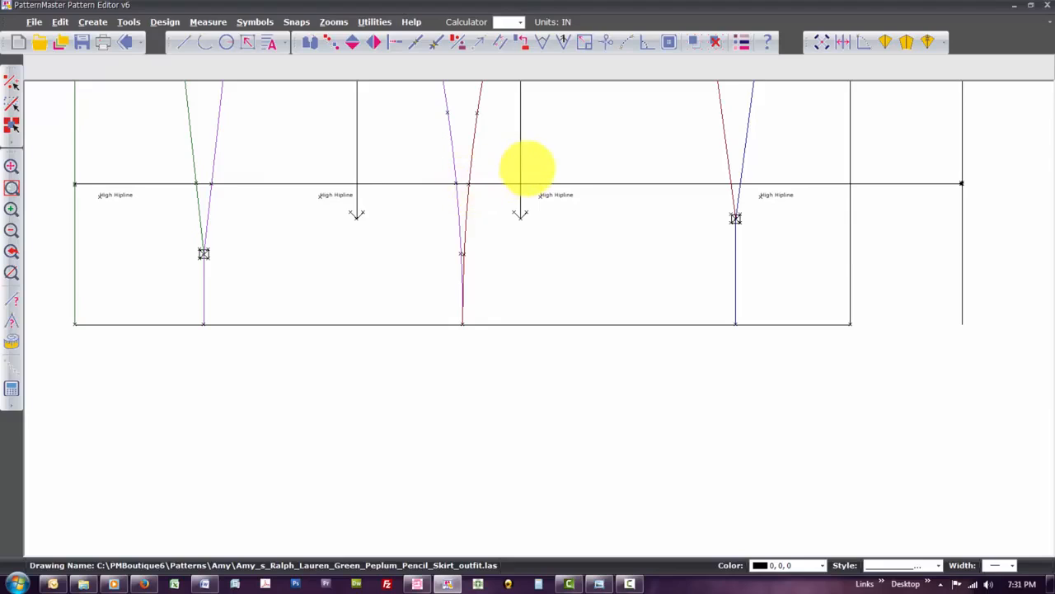
# Copy the two side-piece grainlines with their lower arrowheads downward so the copies end just above the lower edge.
pyautogui.click(520, 167)
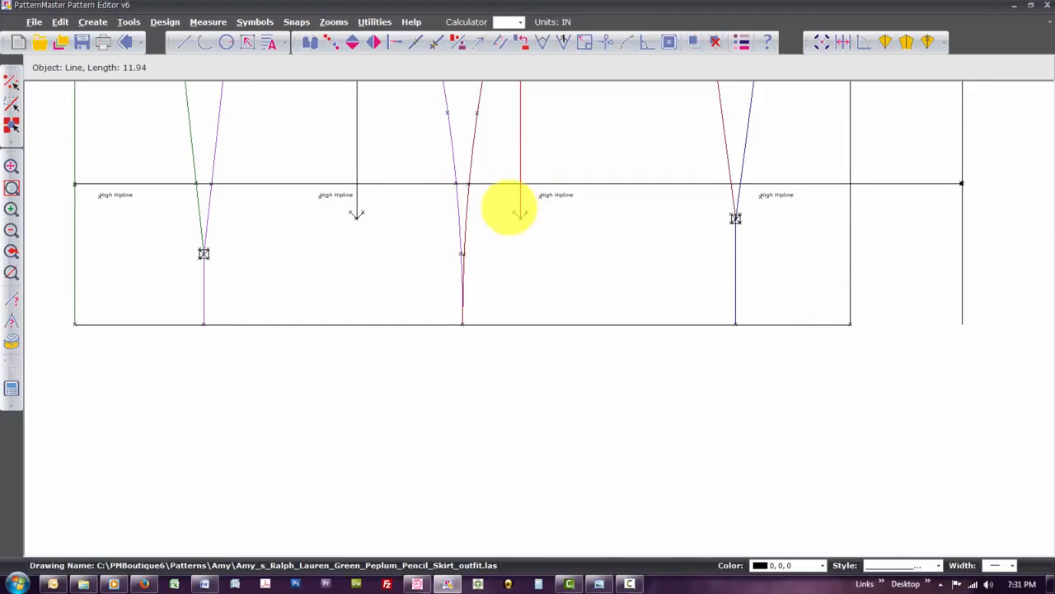
pyautogui.click(509, 210)
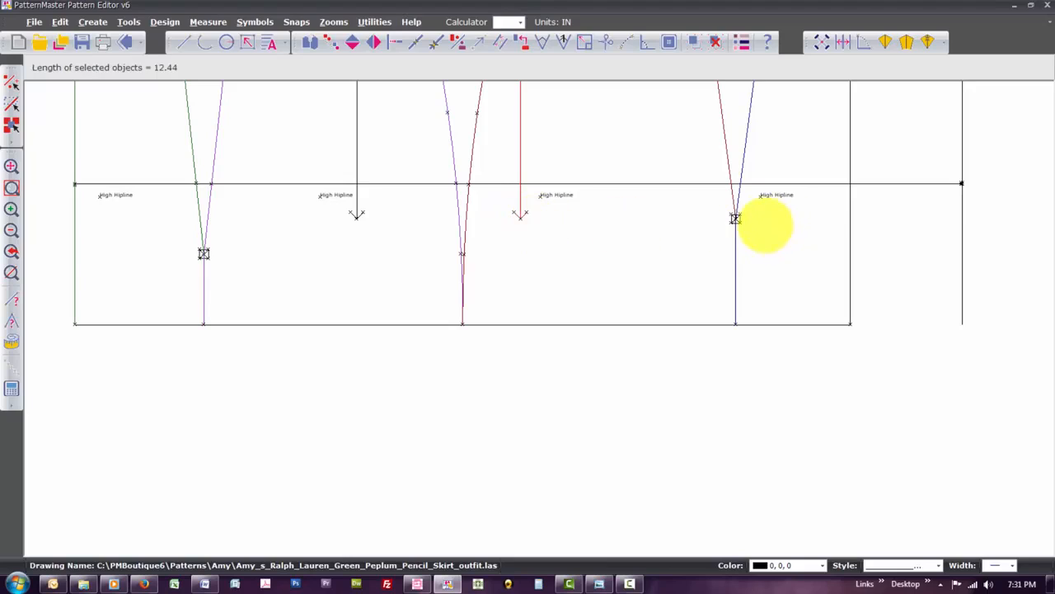
pyautogui.click(355, 170)
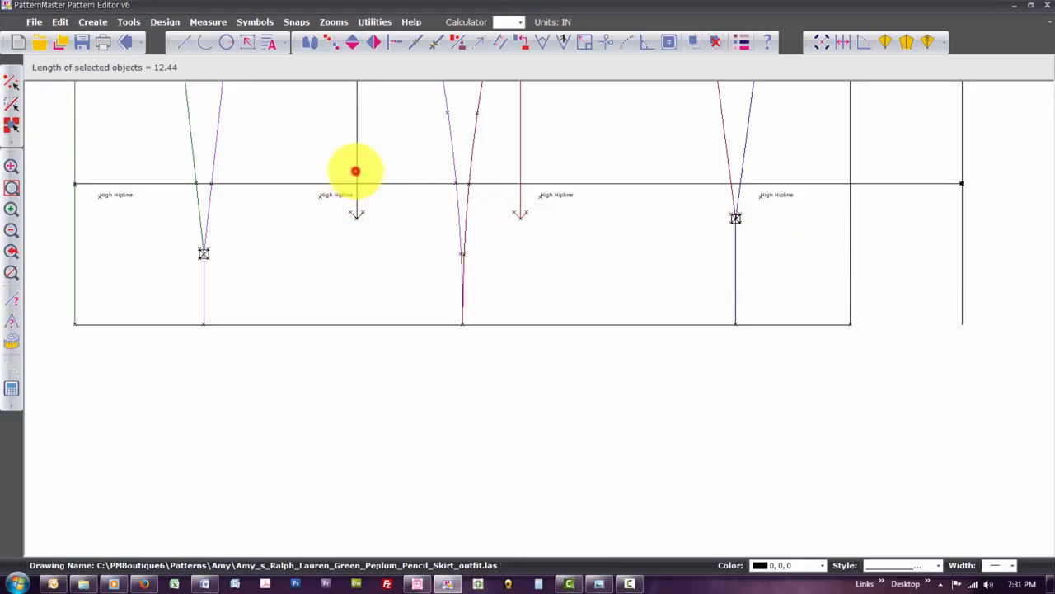
pyautogui.click(353, 210)
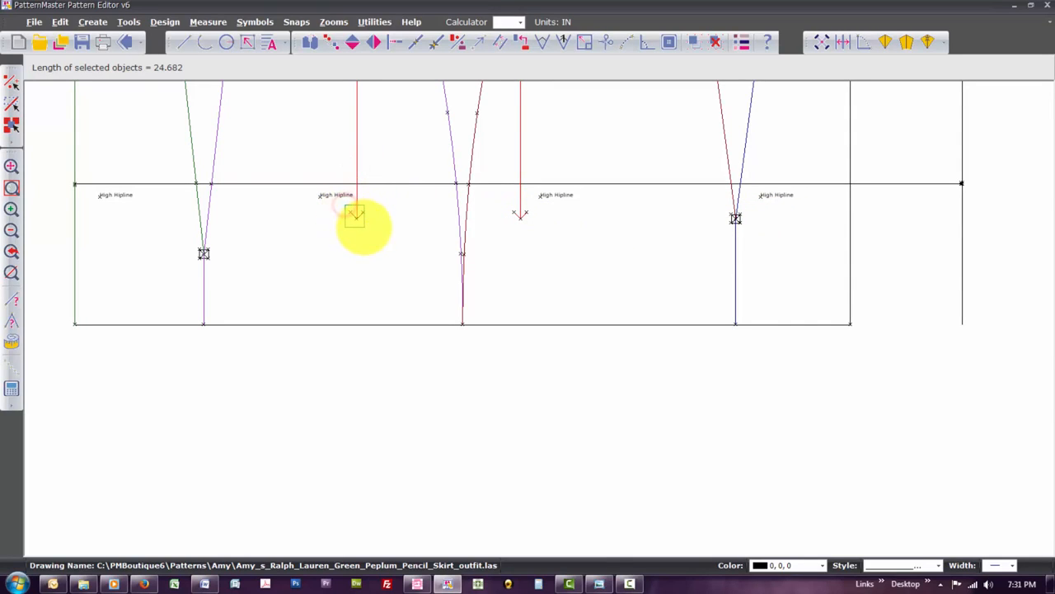
pyautogui.press('c')
pyautogui.press('o')
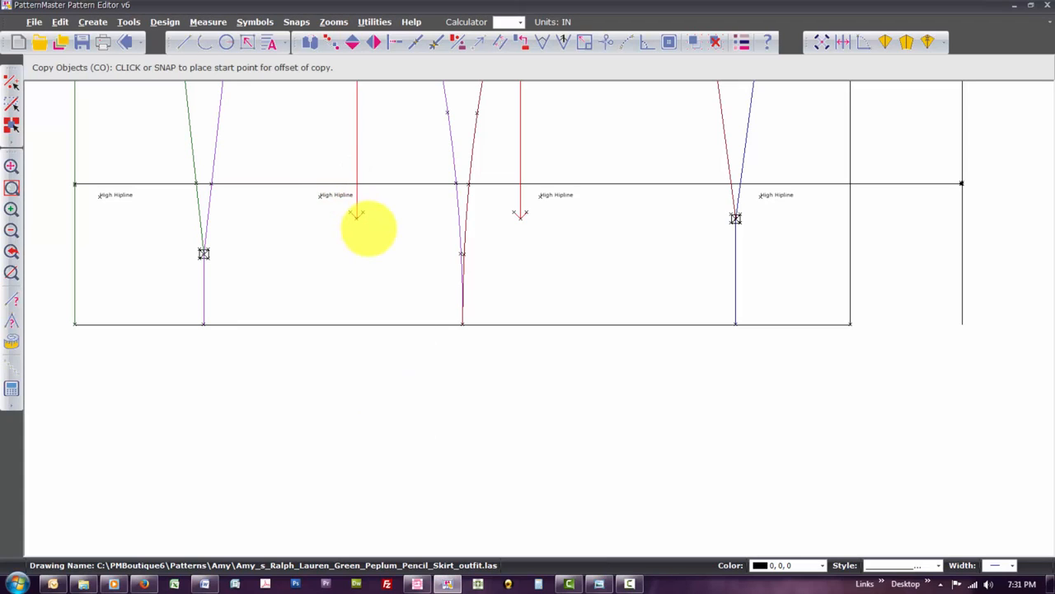
pyautogui.click(357, 195)
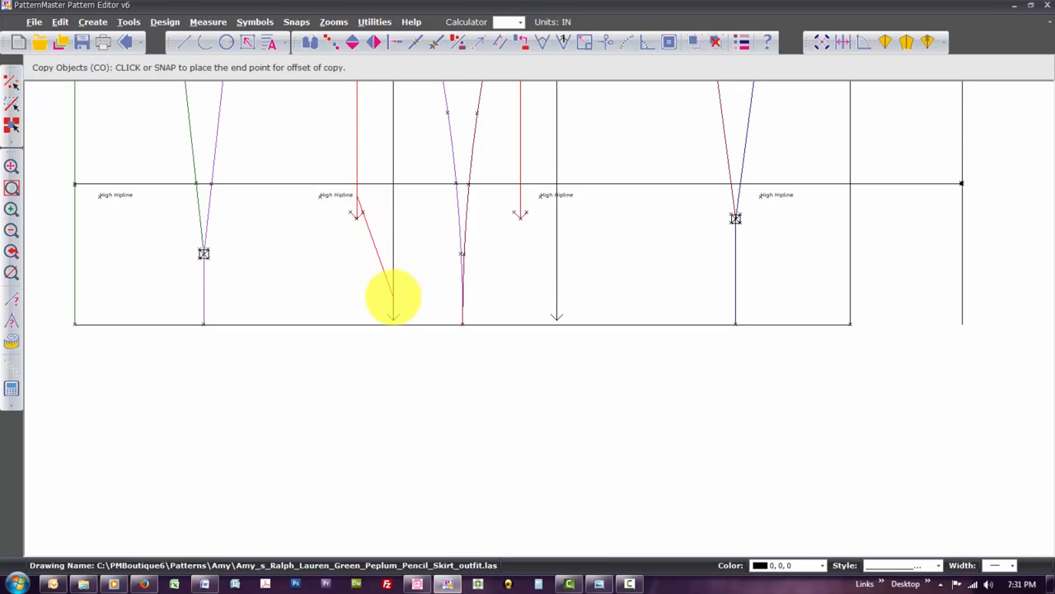
pyautogui.click(393, 296)
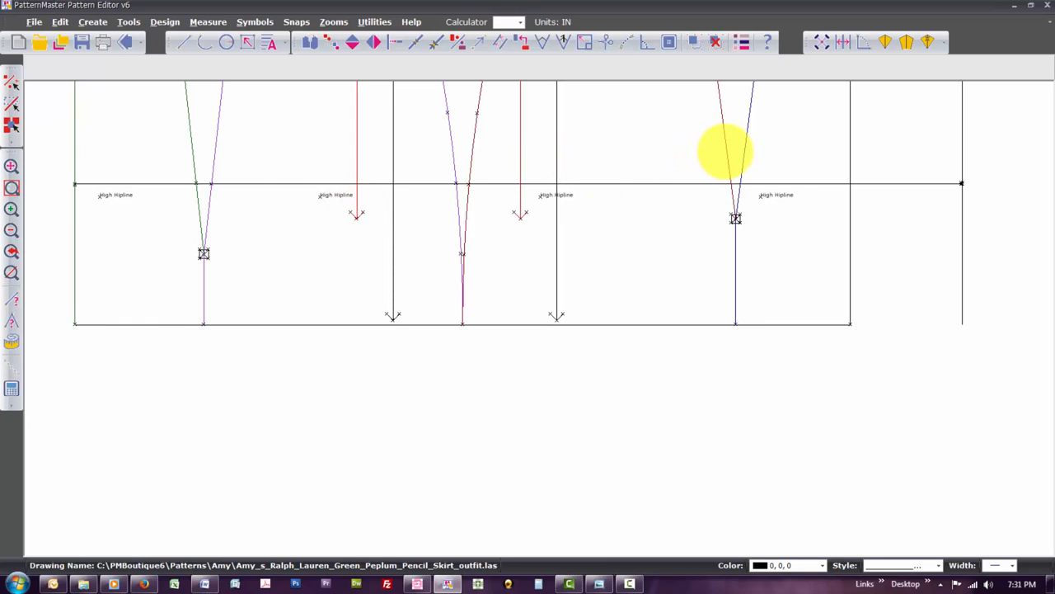
# Break both front princess seam lines, dark red and blue, where they cross the High Hipline.
pyautogui.click(725, 151)
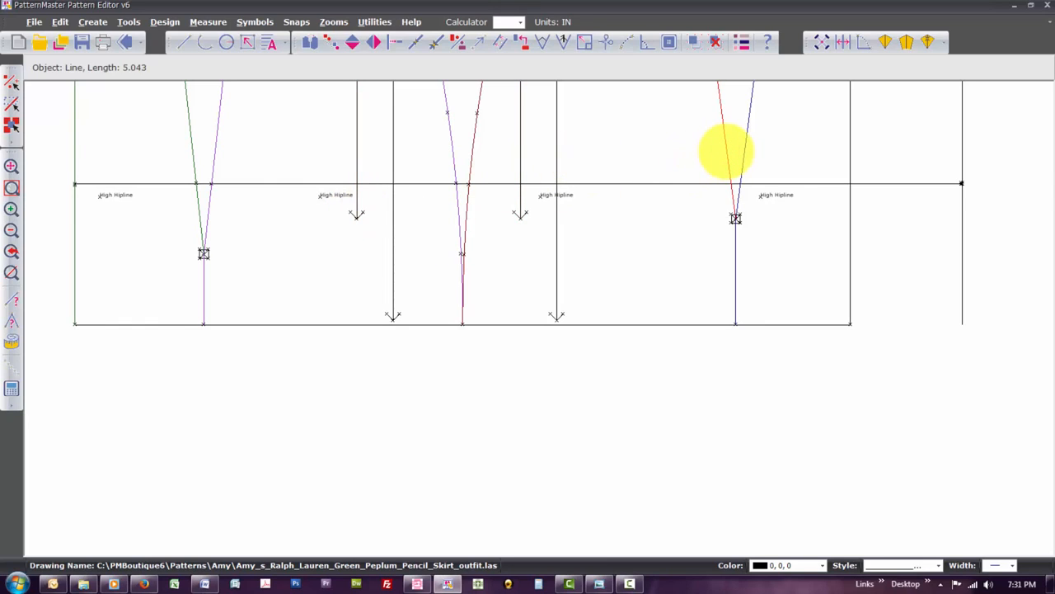
pyautogui.press('b')
pyautogui.press('r')
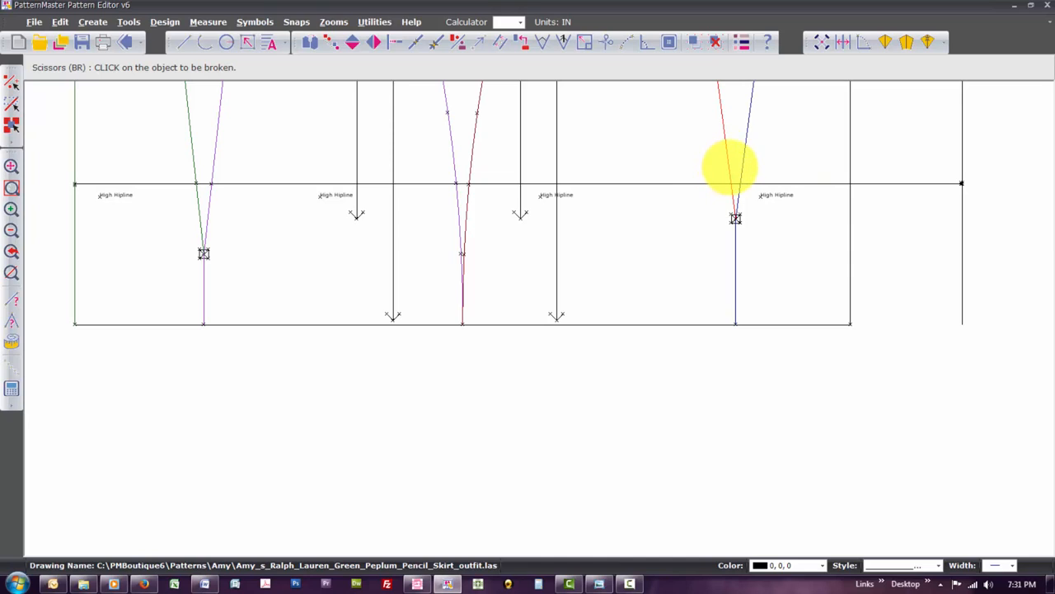
pyautogui.click(730, 168)
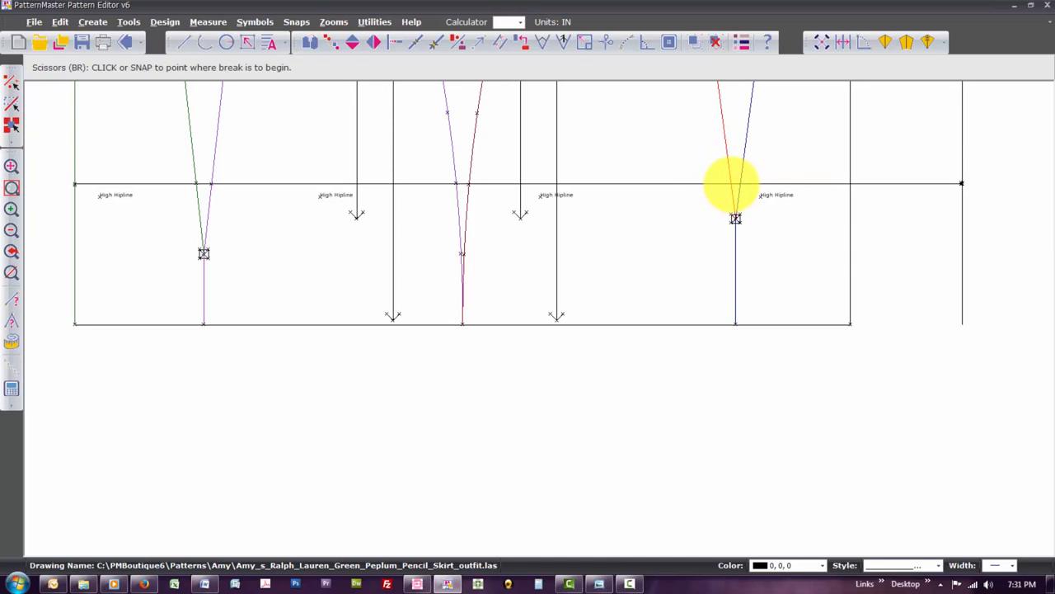
pyautogui.click(731, 184)
pyautogui.click(731, 184)
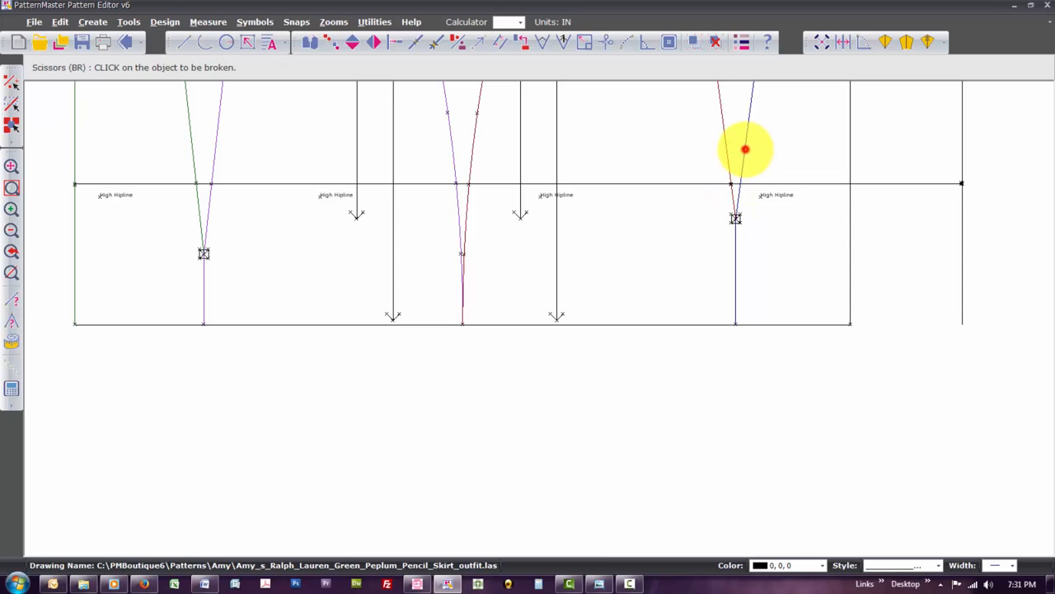
pyautogui.click(744, 149)
pyautogui.click(736, 183)
pyautogui.click(736, 183)
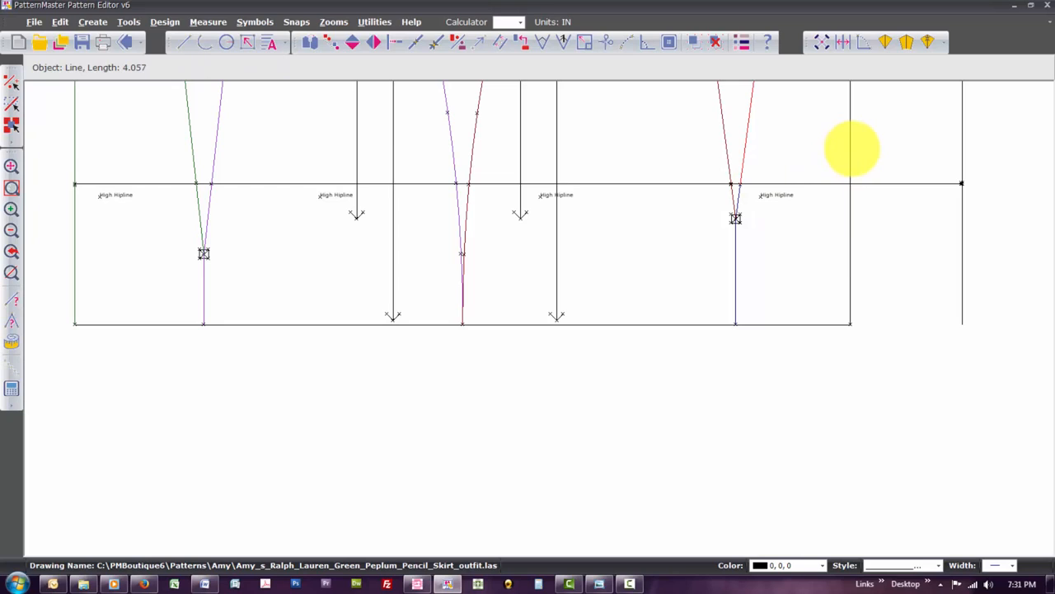
# Break the center front line at the High Hipline.
pyautogui.press('n')
pyautogui.press('r')
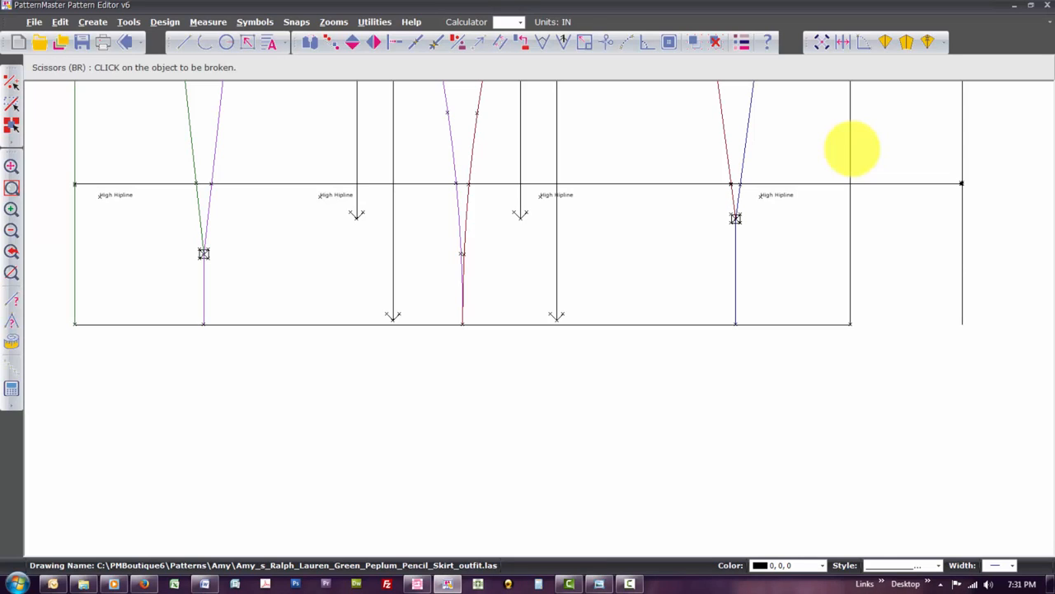
pyautogui.click(851, 148)
pyautogui.click(851, 183)
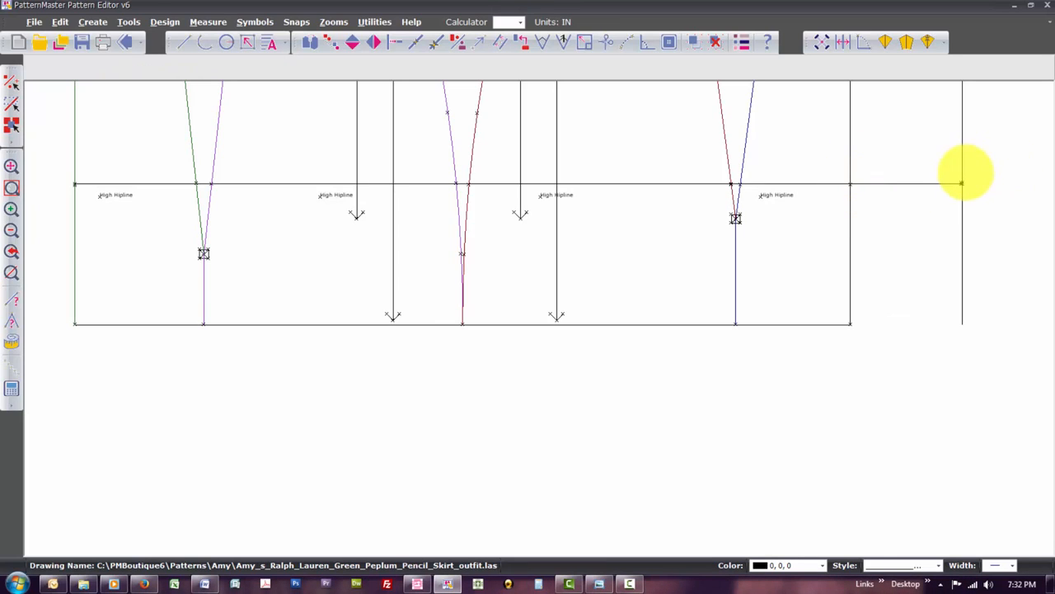
# Try to break the vertical extension edge beyond the center front at the High Hipline.
pyautogui.click(963, 165)
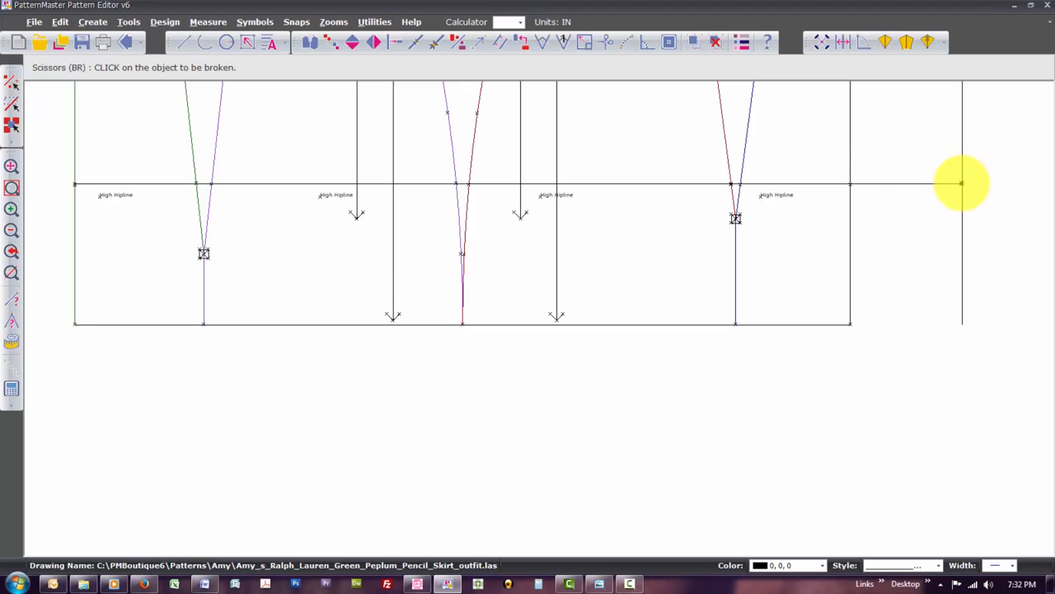
pyautogui.click(962, 183)
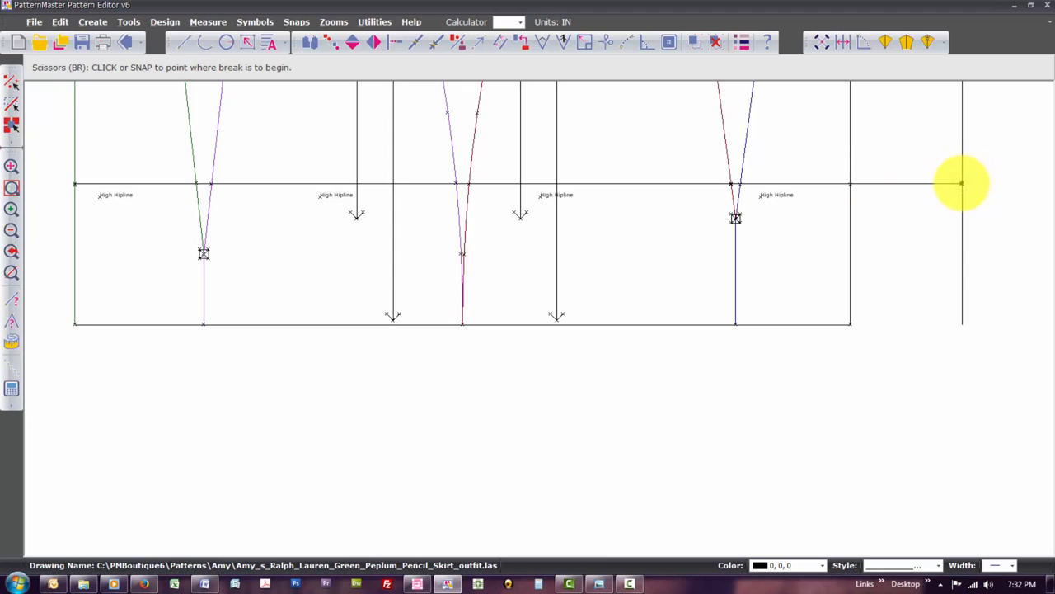
pyautogui.click(963, 183)
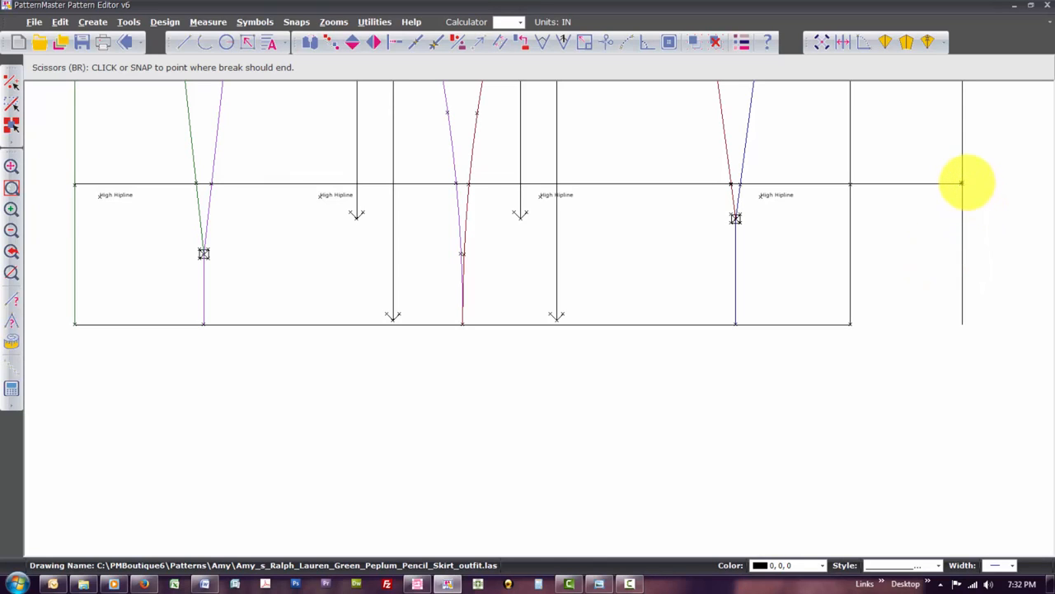
pyautogui.click(963, 183)
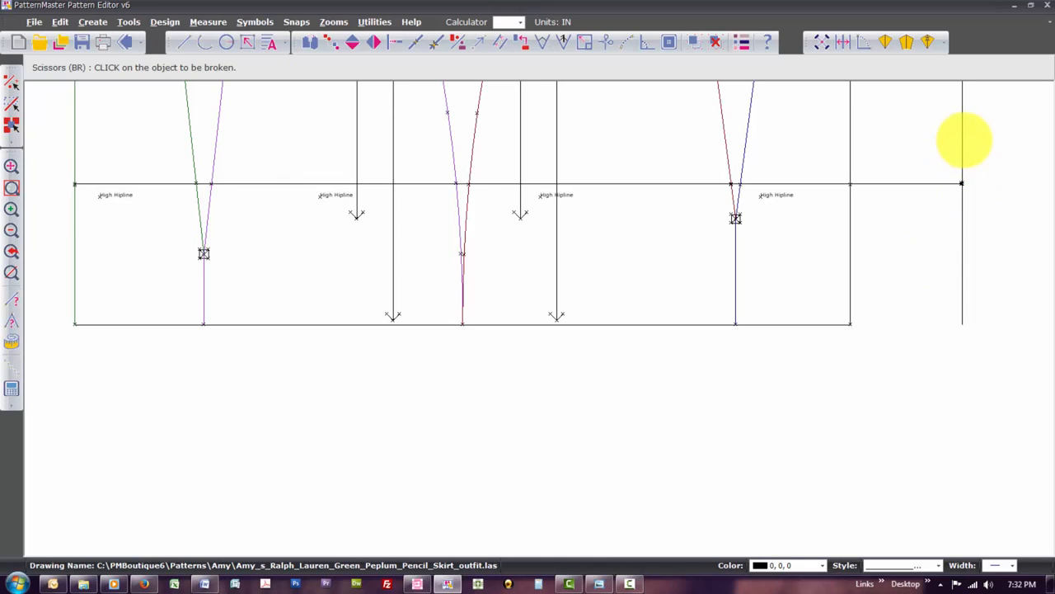
pyautogui.click(965, 140)
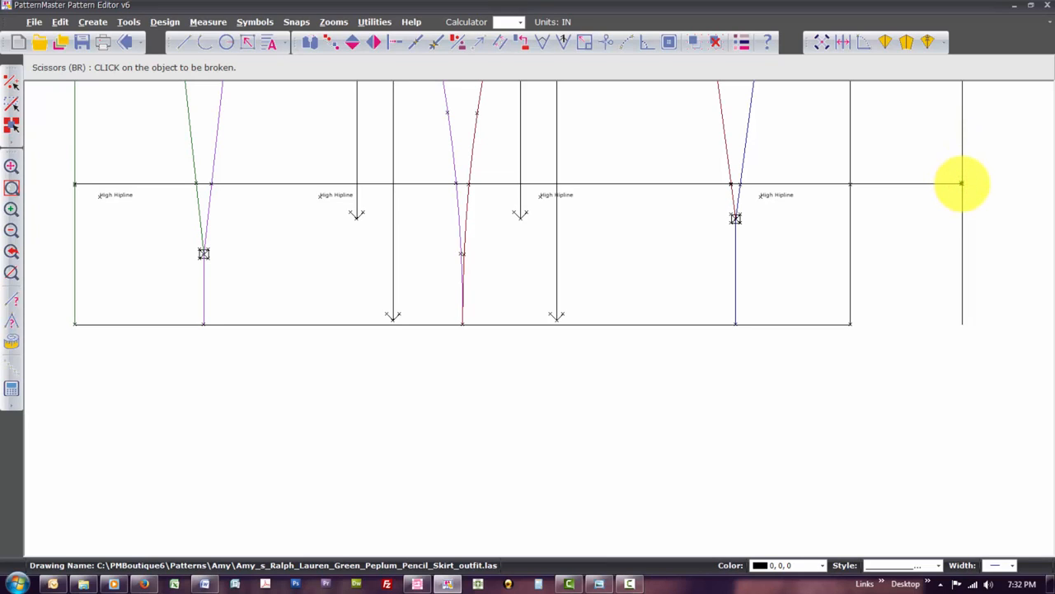
pyautogui.click(963, 183)
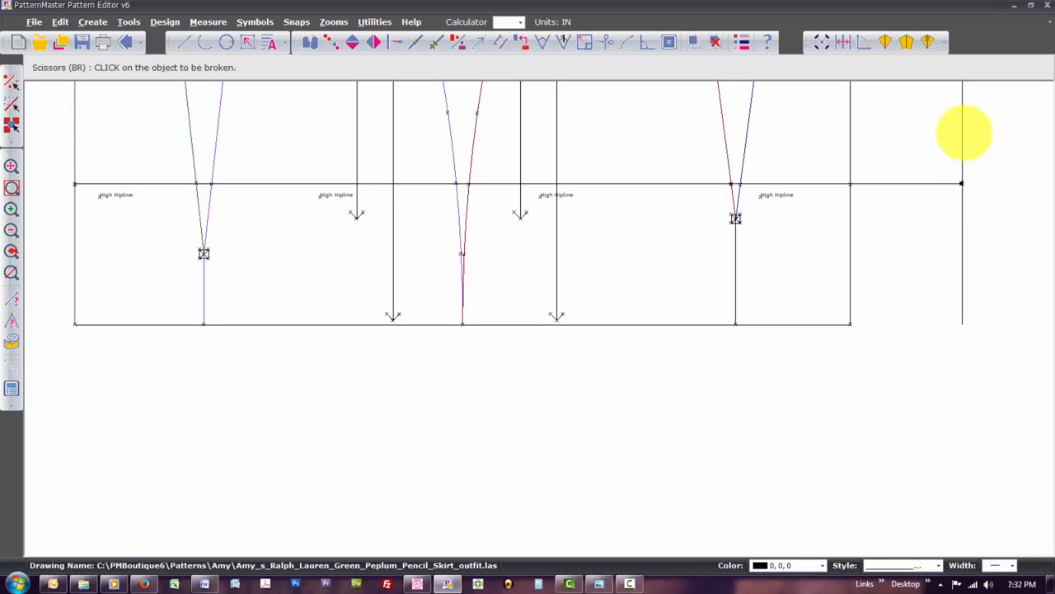
pyautogui.press('Escape')
pyautogui.click(963, 132)
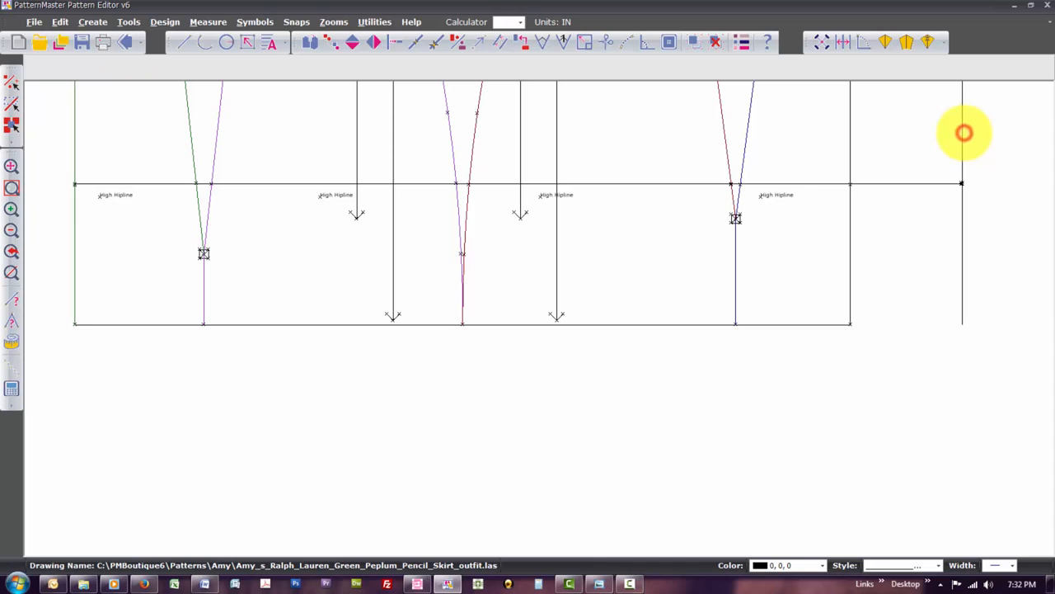
pyautogui.press('Escape')
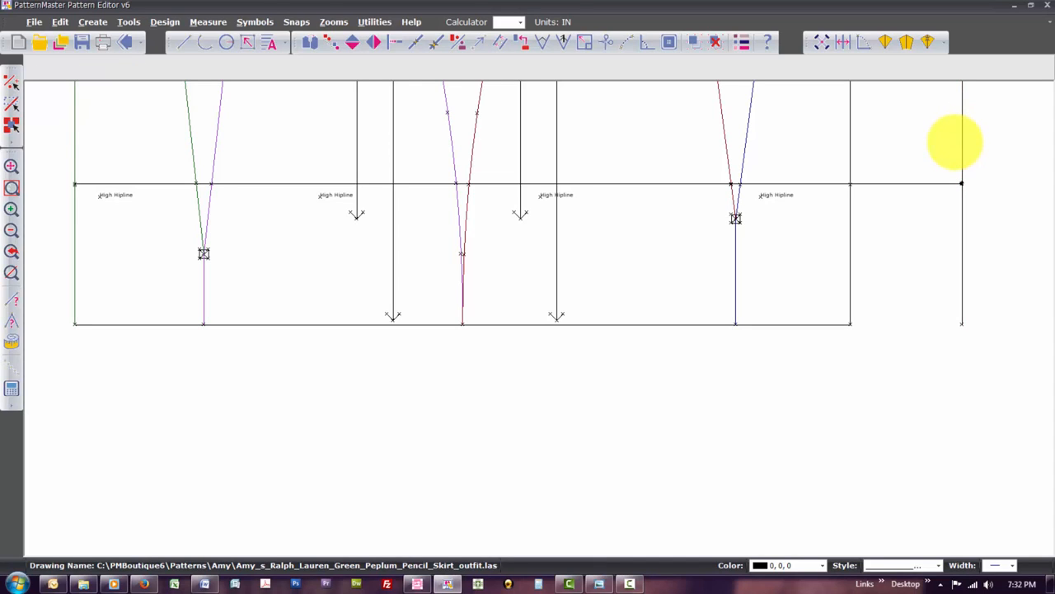
# Break the vertical extension edge beyond the center front at the High Hipline and check its upper and lower segments separately.
pyautogui.press('r')
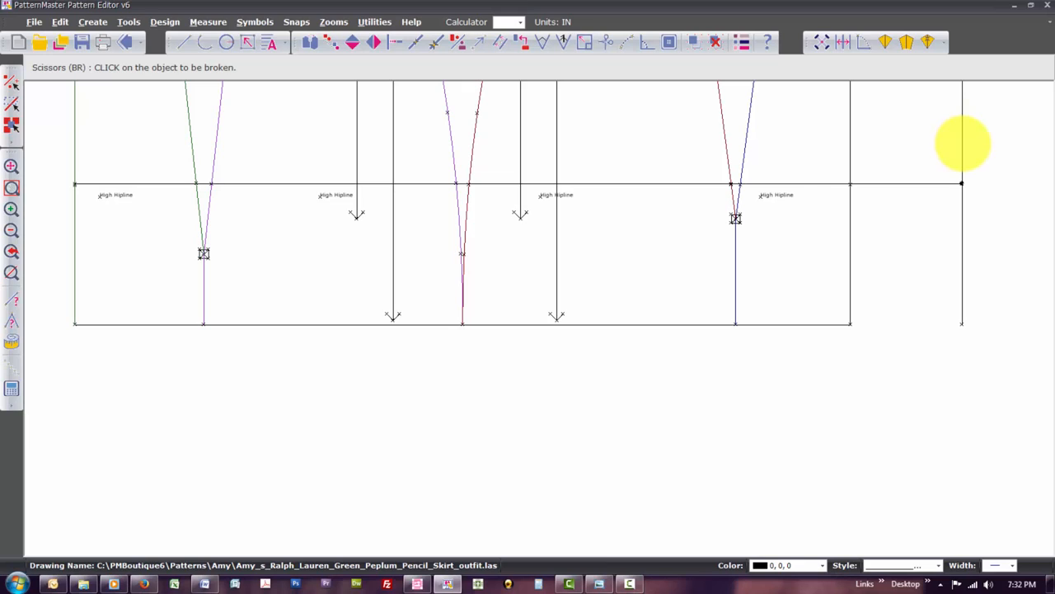
pyautogui.click(962, 144)
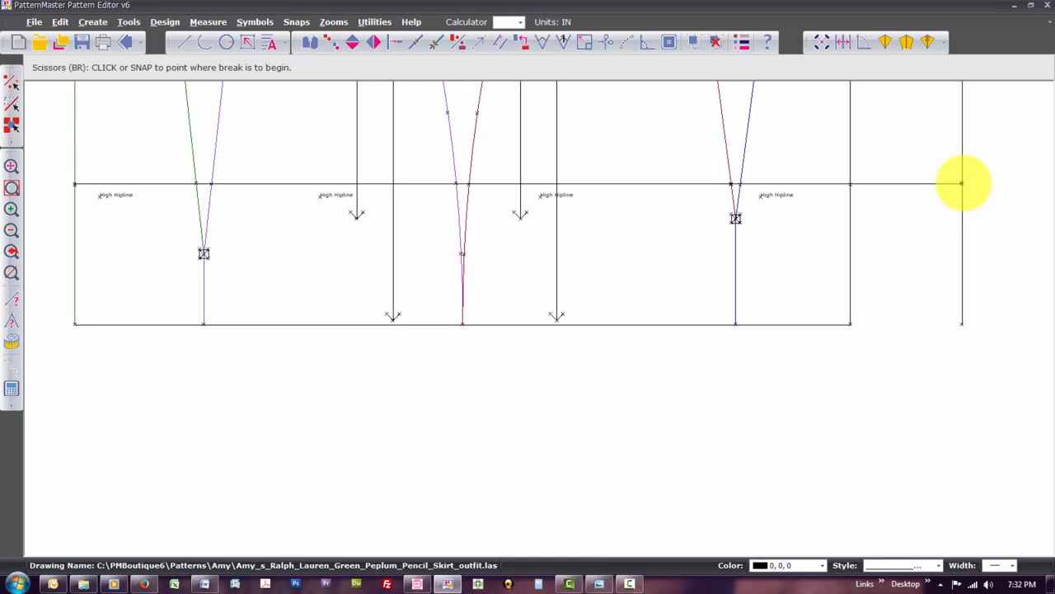
pyautogui.click(962, 183)
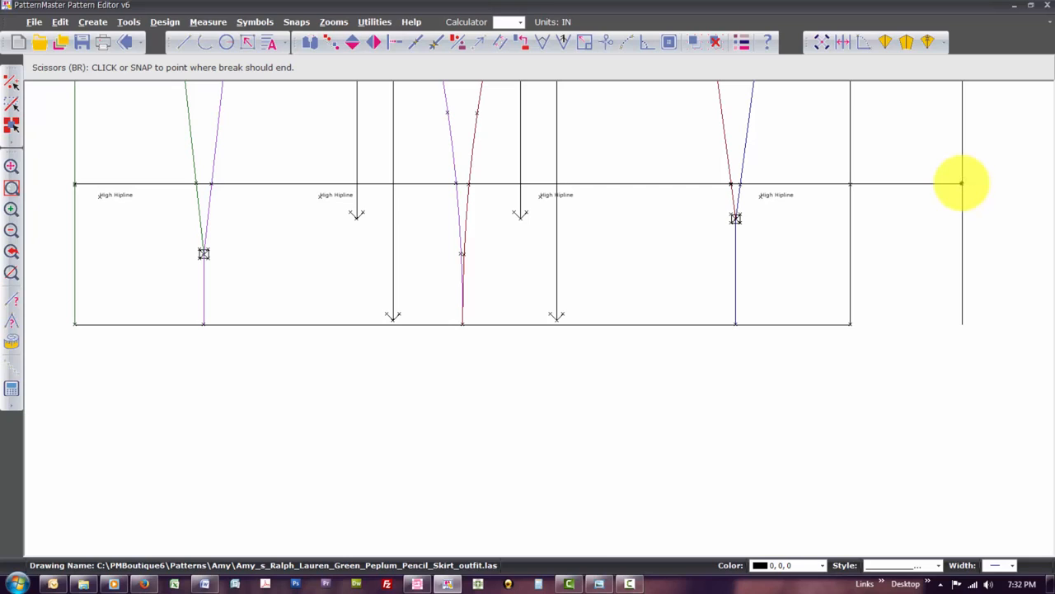
pyautogui.click(961, 183)
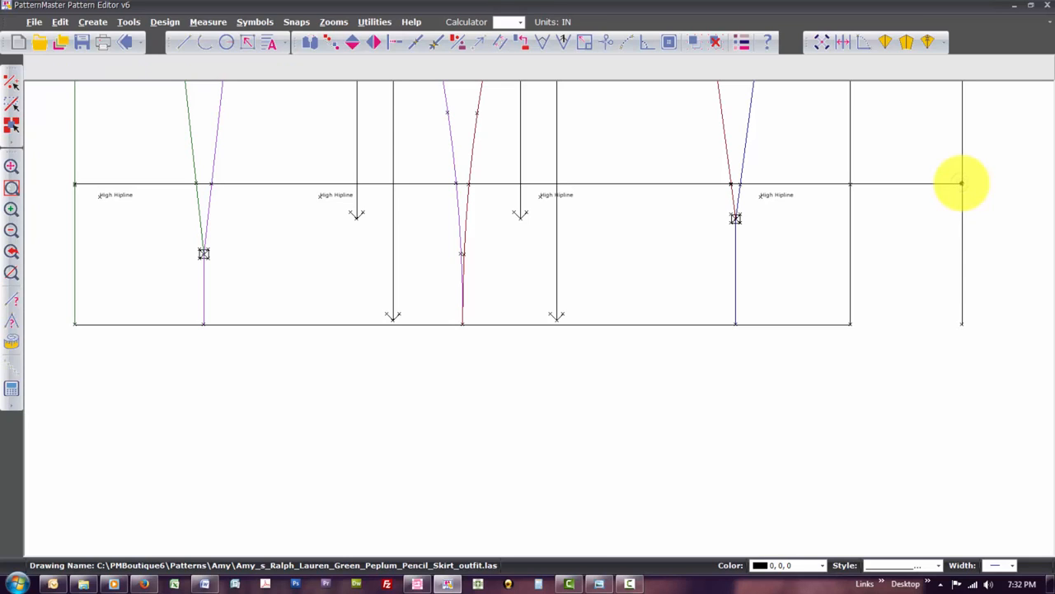
pyautogui.click(962, 166)
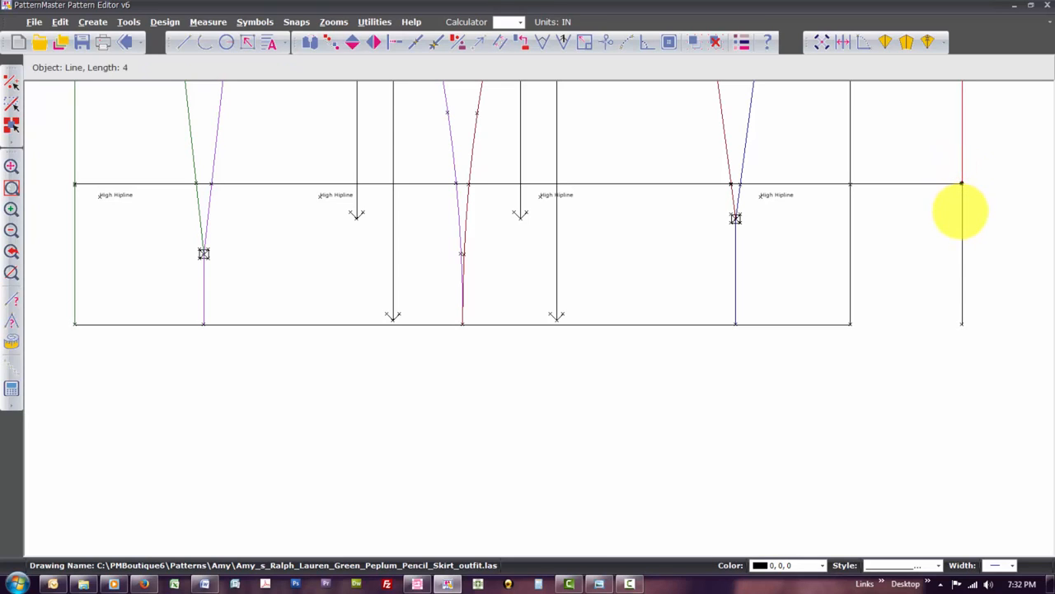
pyautogui.click(961, 211)
pyautogui.click(962, 211)
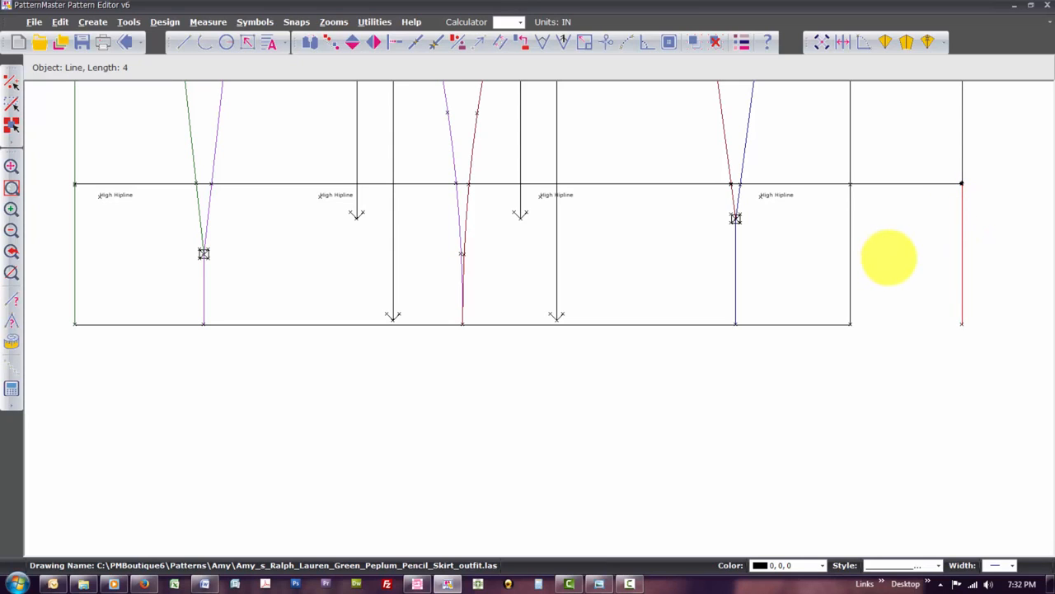
pyautogui.scroll(-3, 889, 257)
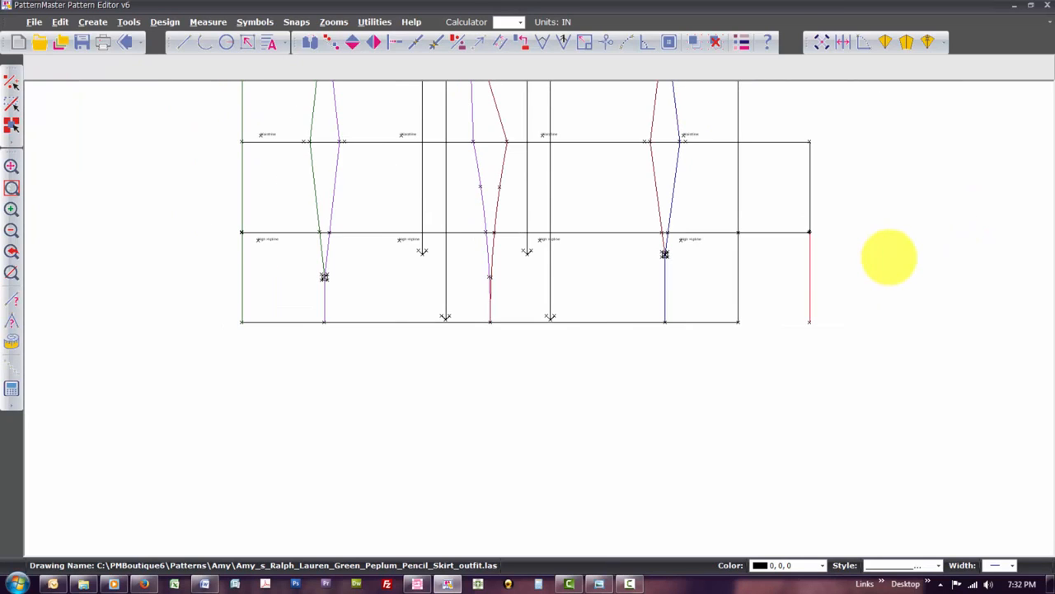
pyautogui.scroll(-1, 889, 257)
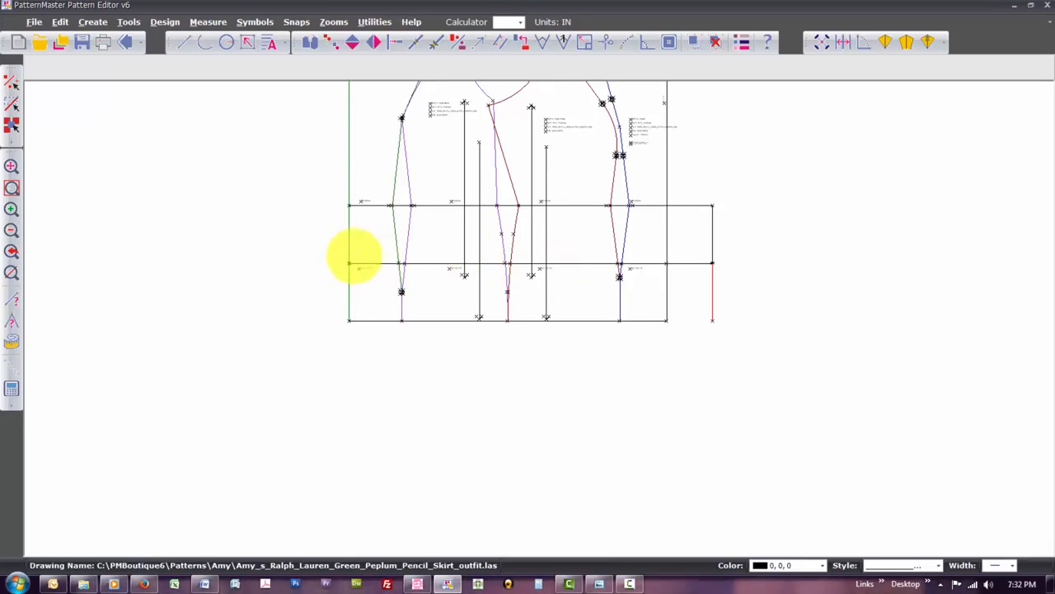
# Break the high hipline with Scissors at the middle of the leftmost waist dart.
pyautogui.click(363, 263)
pyautogui.press('z')
pyautogui.press('s')
pyautogui.press('b')
pyautogui.press('r')
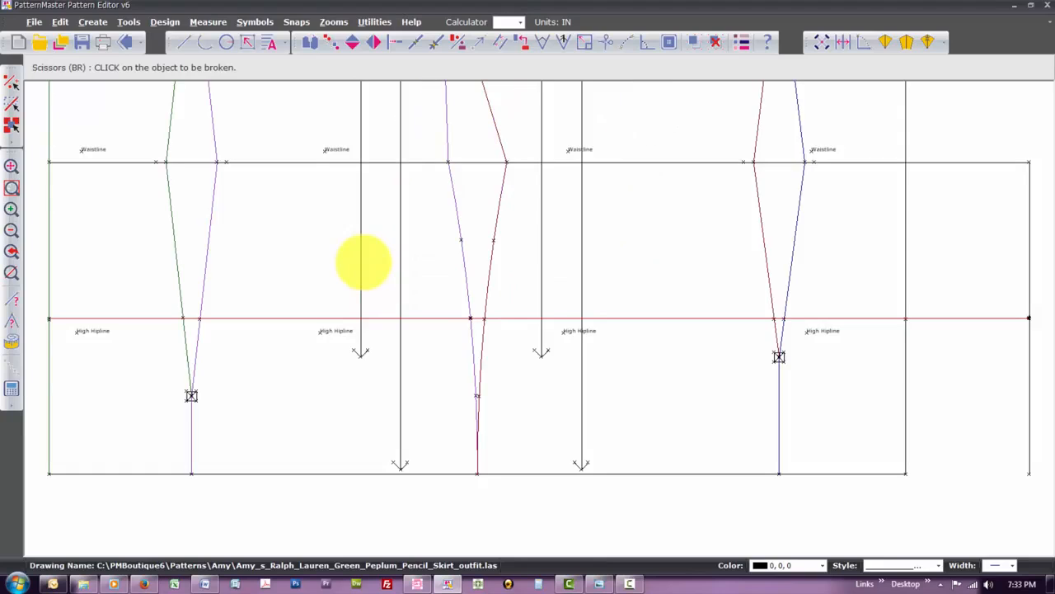
pyautogui.click(190, 318)
pyautogui.click(189, 319)
pyautogui.click(190, 318)
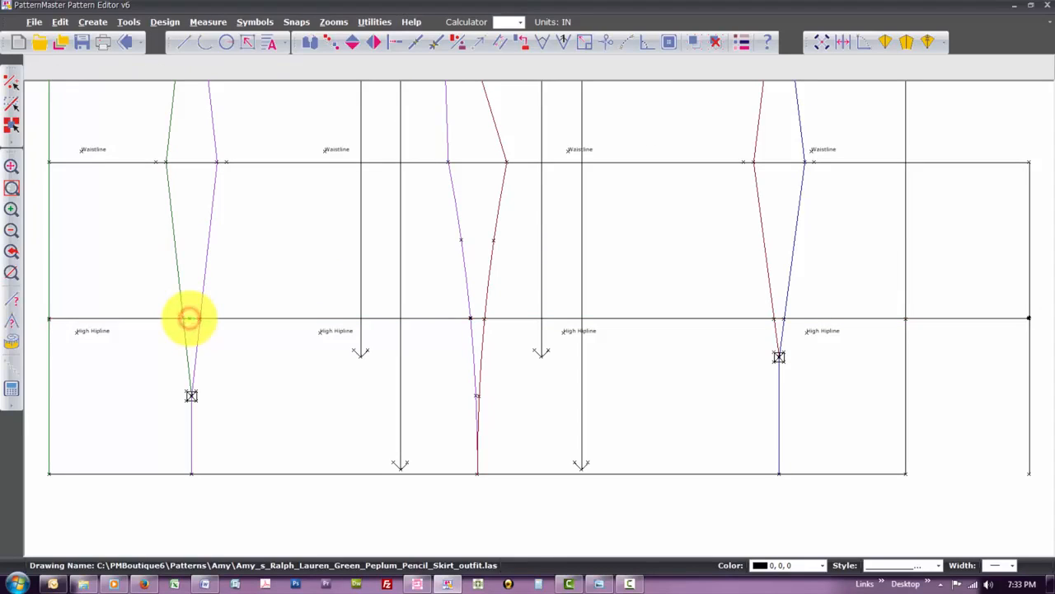
# Break the high hipline with Scissors between the two side seam curves in the middle of the pattern.
pyautogui.press('b')
pyautogui.press('r')
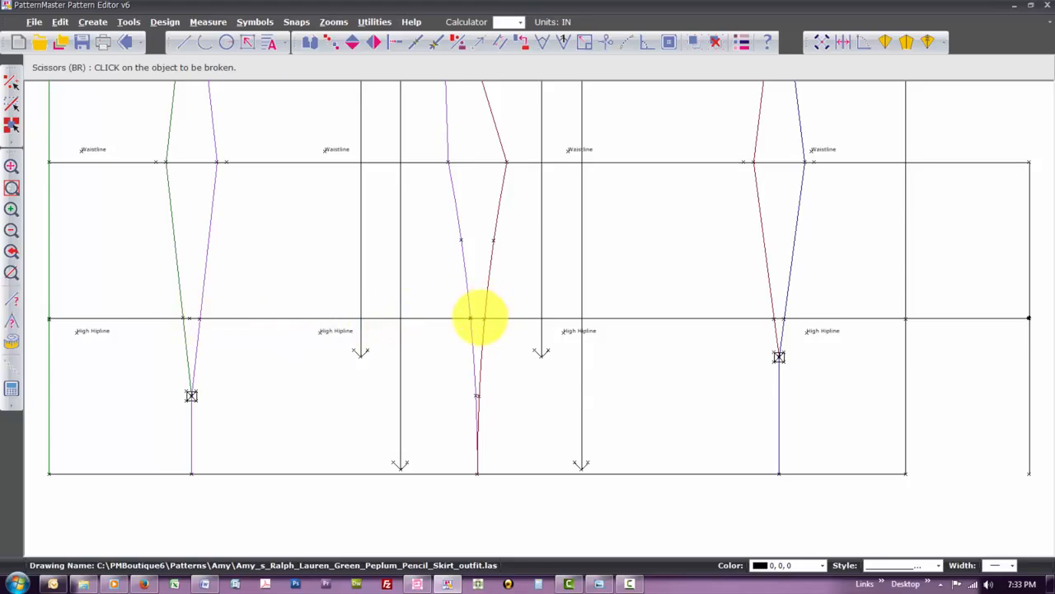
pyautogui.click(478, 319)
pyautogui.click(477, 318)
pyautogui.click(477, 318)
# Break the high hipline with Scissors at the middle of the rightmost waist dart.
pyautogui.rightClick(477, 318)
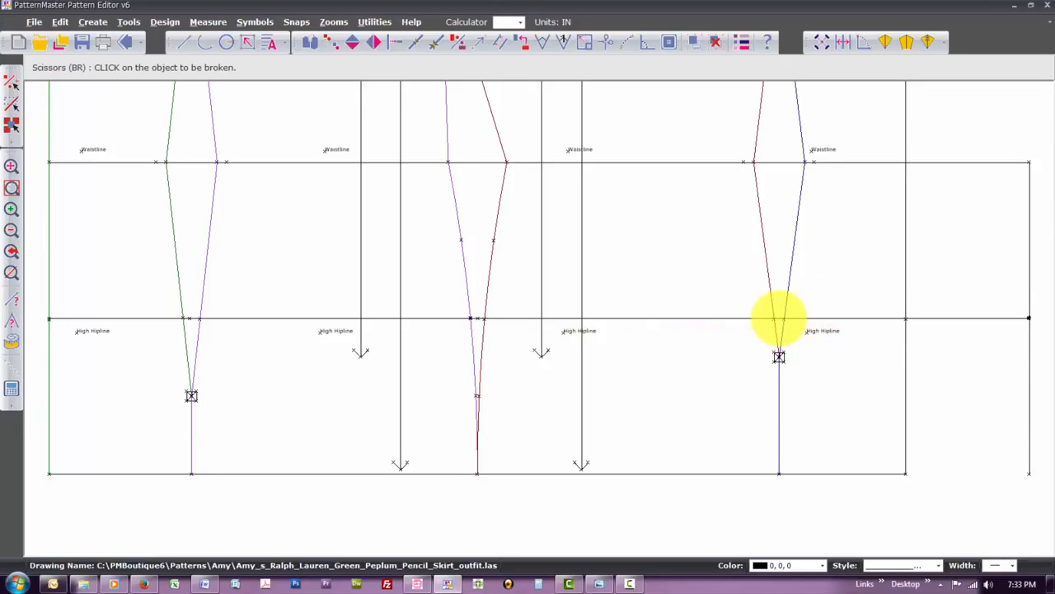
pyautogui.click(779, 318)
pyautogui.click(779, 318)
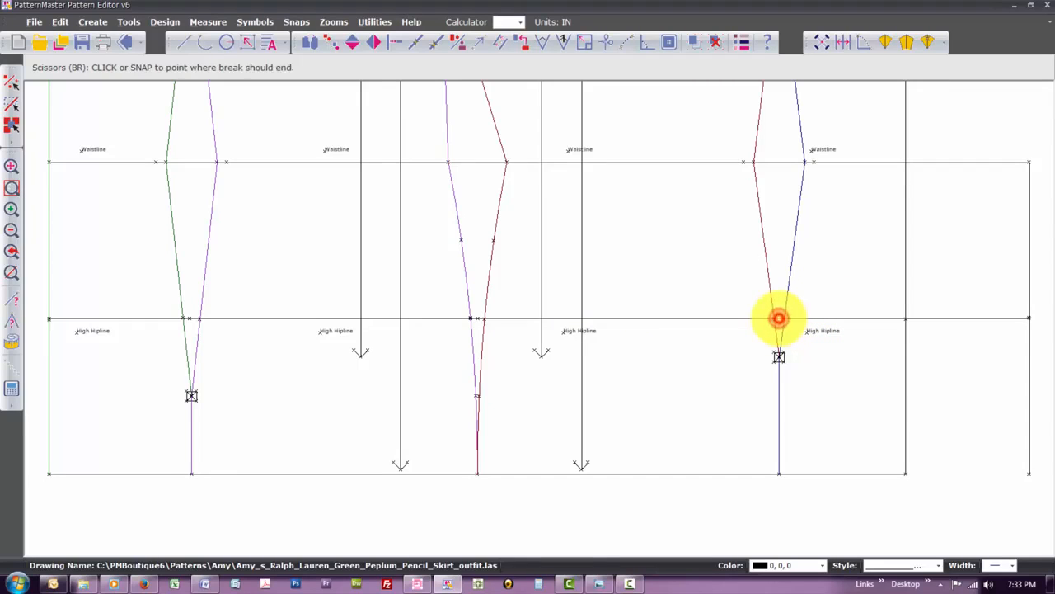
pyautogui.click(779, 318)
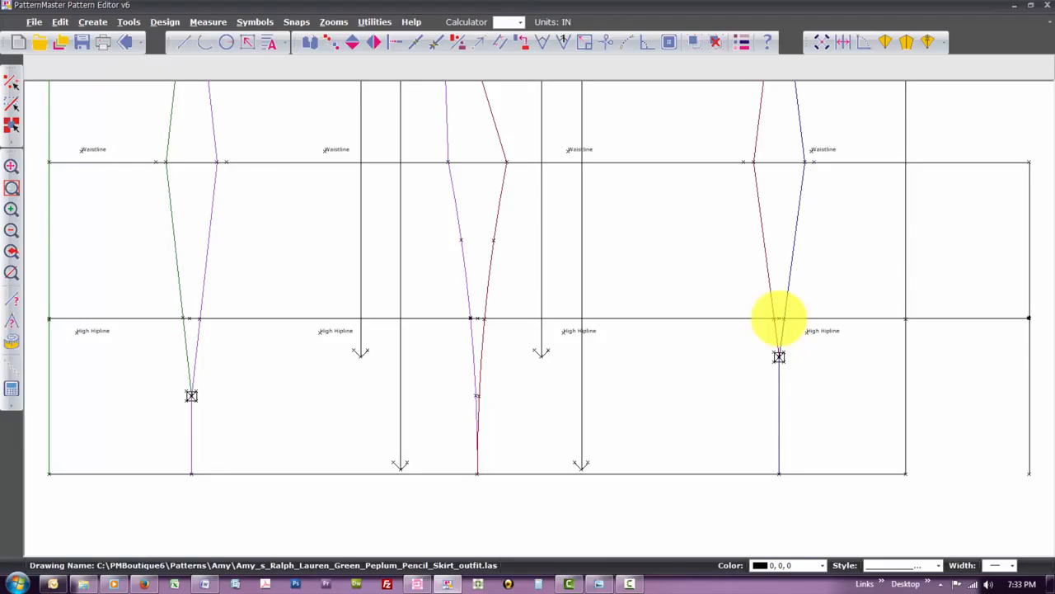
# Break the high hipline where it crosses the long vertical line right of the rightmost dart.
pyautogui.rightClick(779, 318)
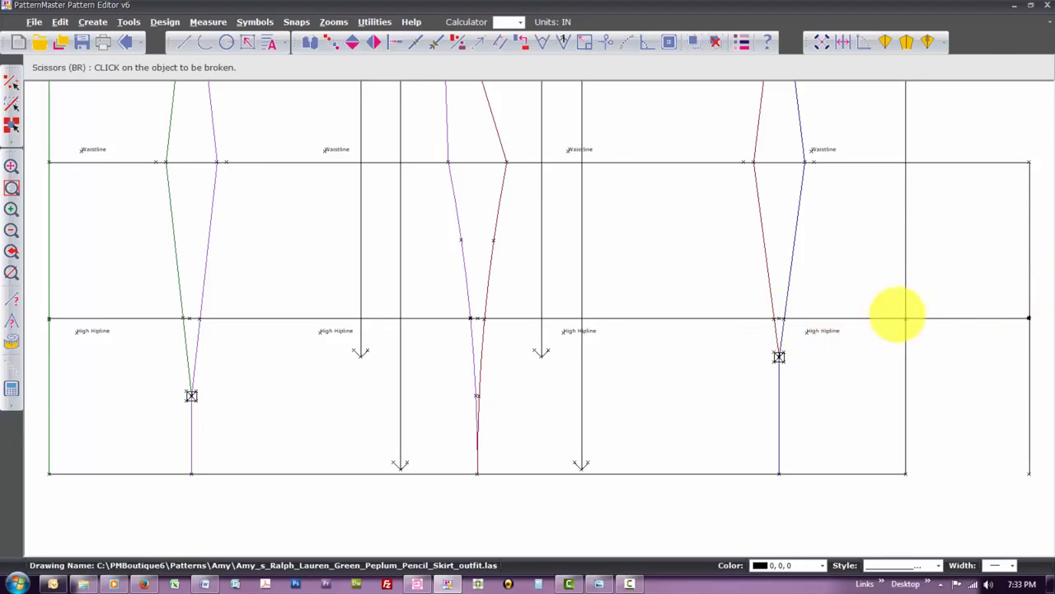
pyautogui.click(921, 319)
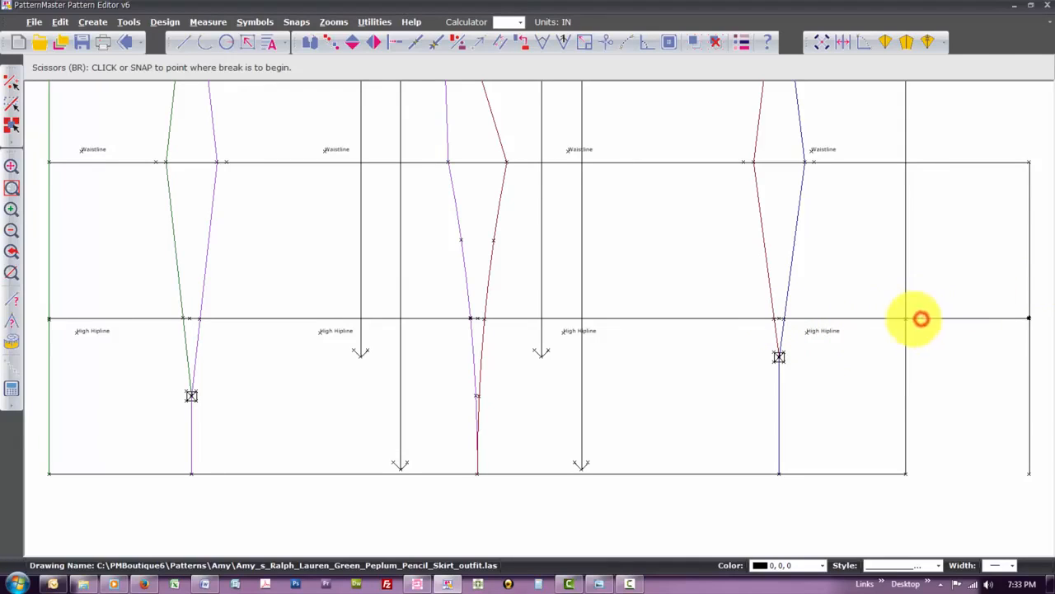
pyautogui.click(907, 318)
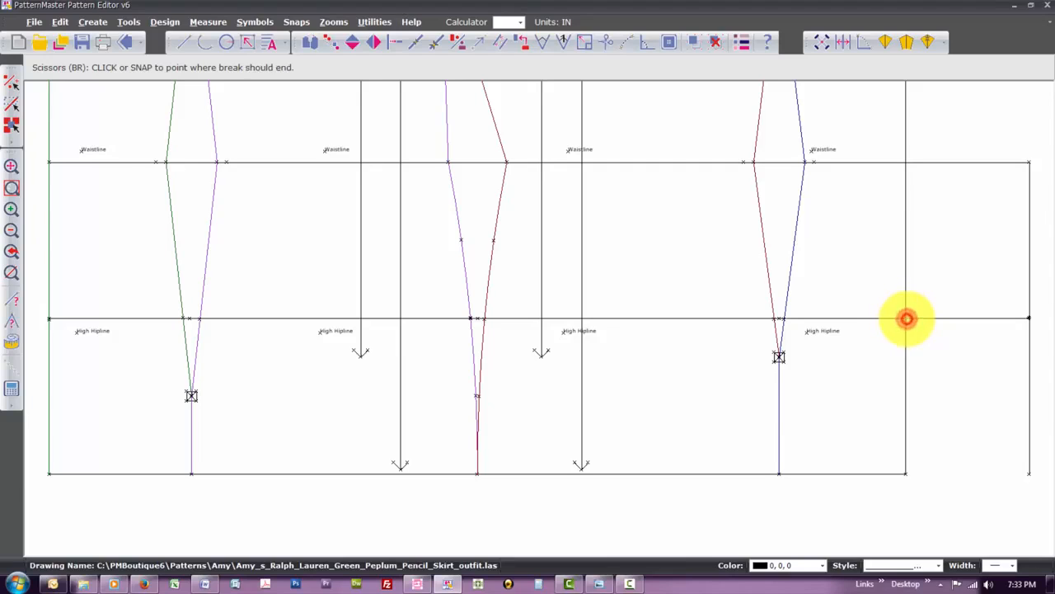
pyautogui.click(907, 318)
# Select everything from the high hipline down to the lower edge, leaving out the two shorter grainlines and their arrowheads.
pyautogui.click(841, 29)
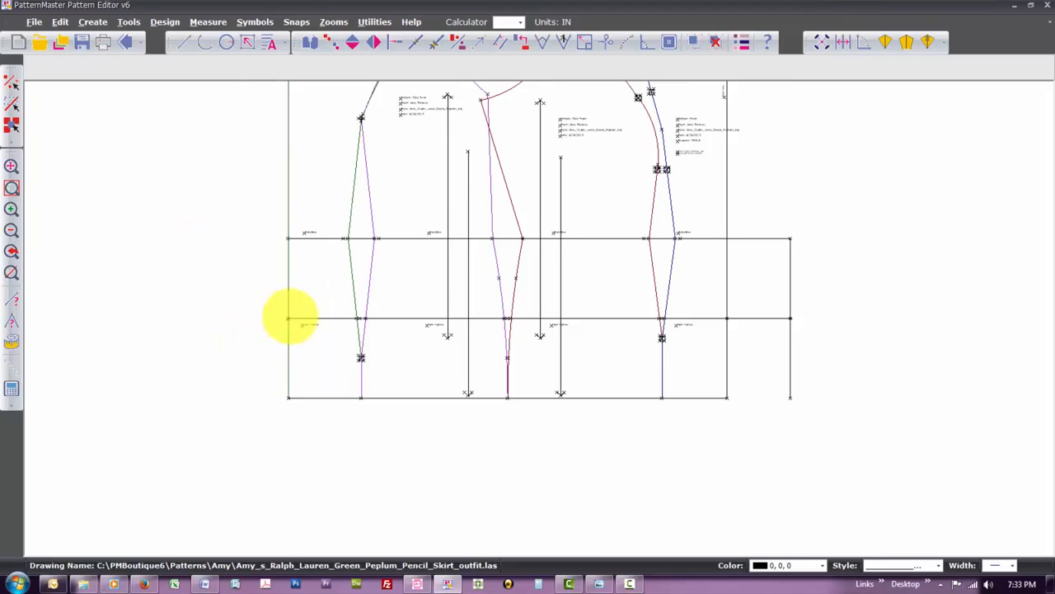
pyautogui.moveTo(281, 314); pyautogui.dragTo(801, 435)
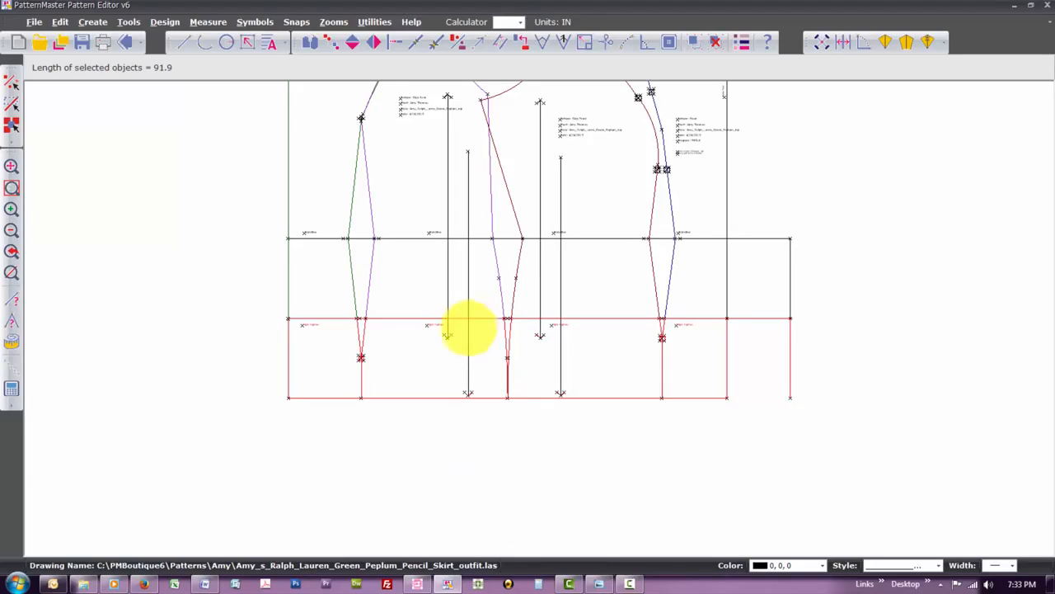
pyautogui.click(447, 324)
pyautogui.click(448, 324)
pyautogui.moveTo(438, 330); pyautogui.dragTo(458, 347)
pyautogui.moveTo(532, 331); pyautogui.dragTo(568, 398)
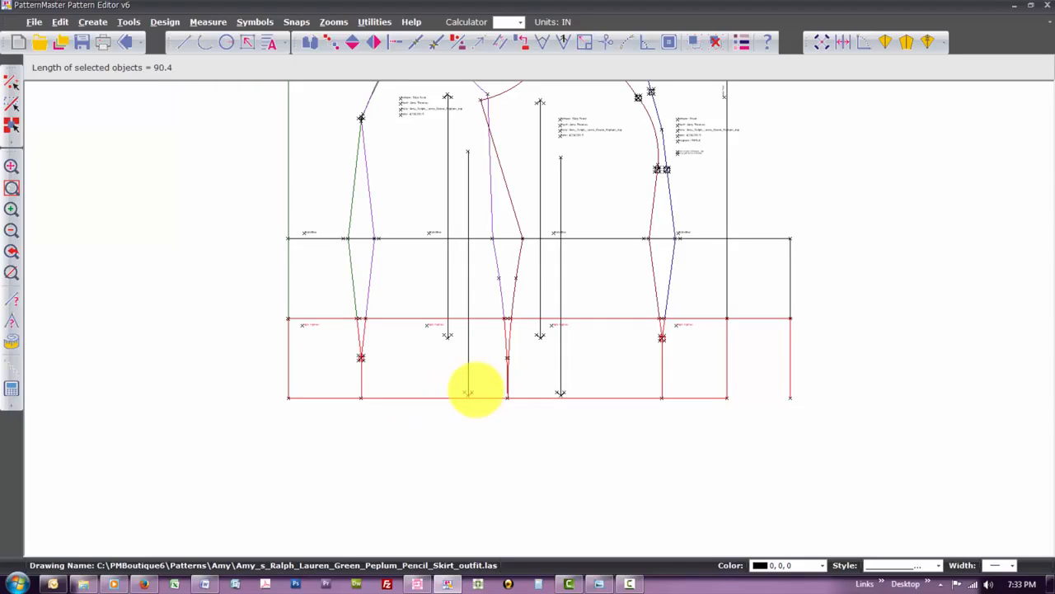
# Add the two longer grainlines, including the right one's lower arrowhead, to the current selection.
pyautogui.press('z')
pyautogui.press('w')
pyautogui.click(440, 376)
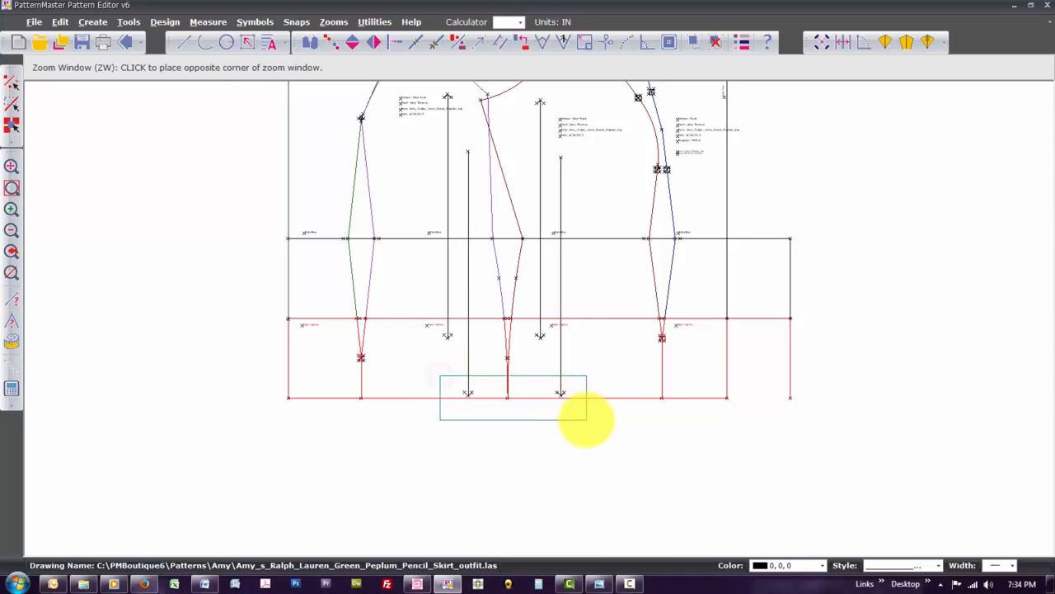
pyautogui.click(585, 419)
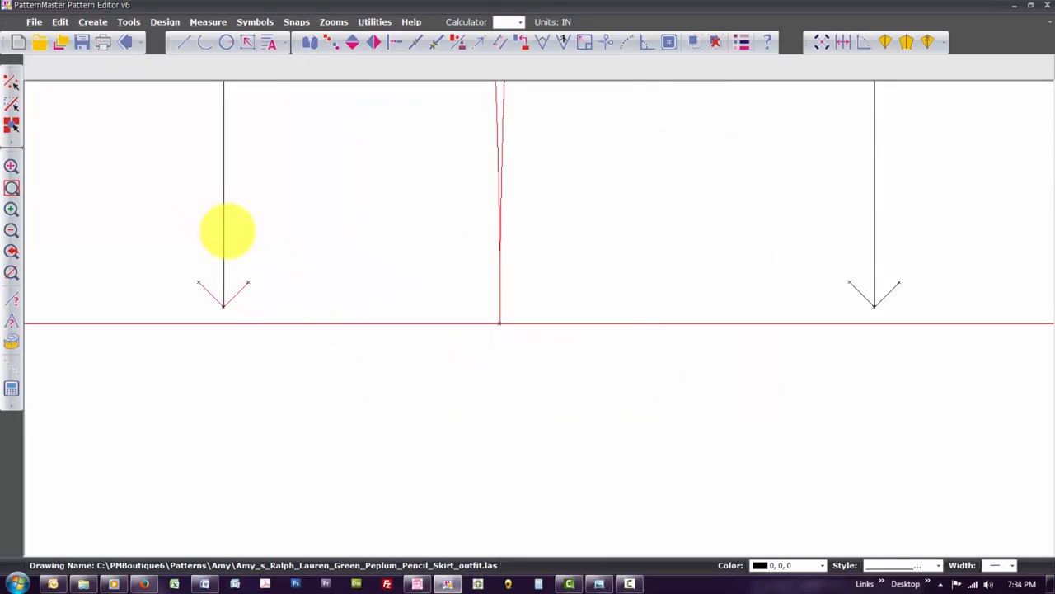
pyautogui.click(223, 231)
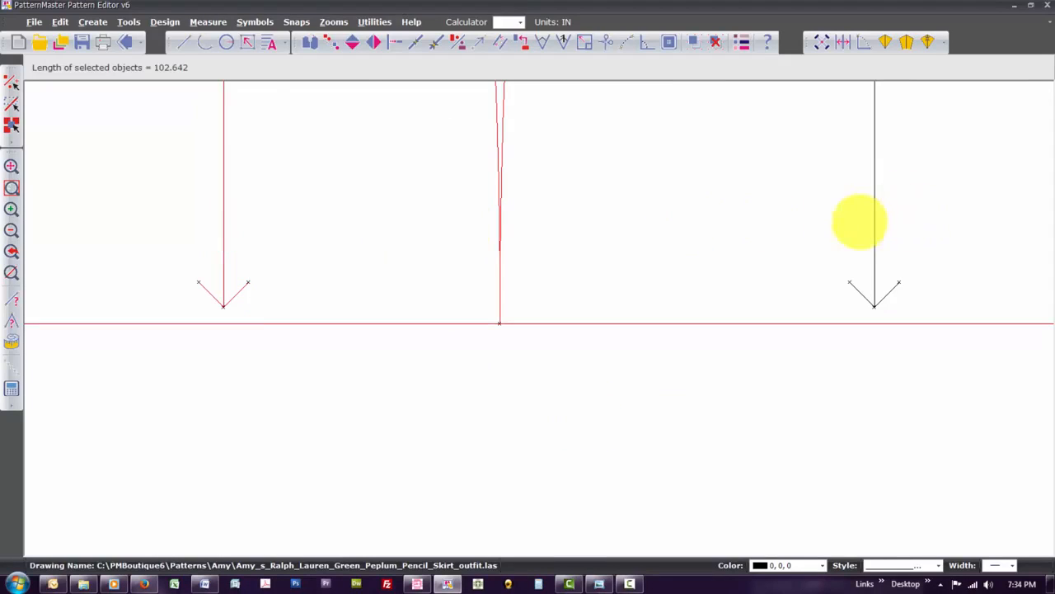
pyautogui.click(873, 225)
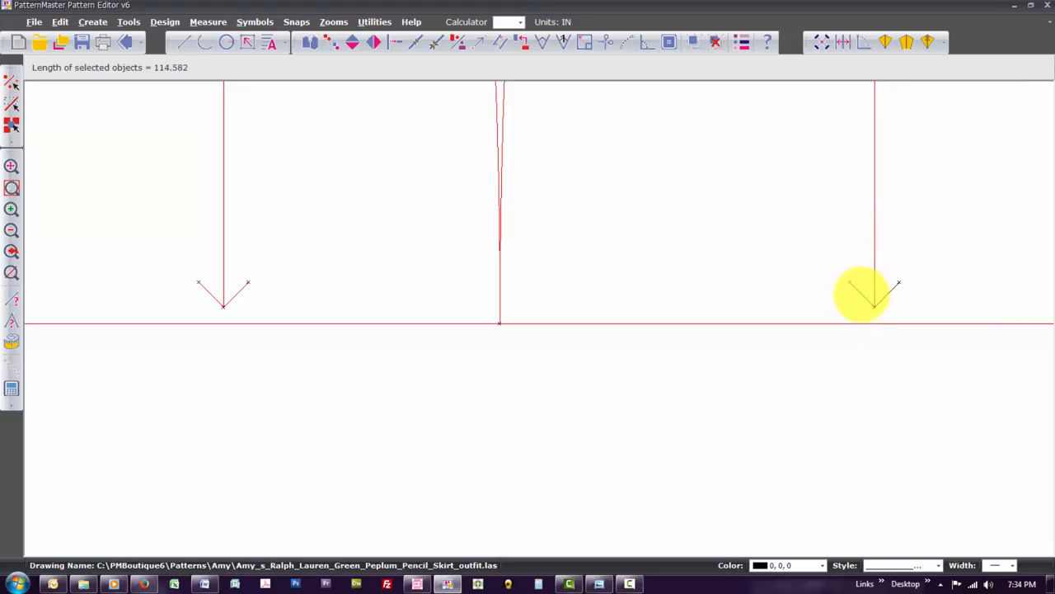
pyautogui.click(861, 294)
pyautogui.click(888, 295)
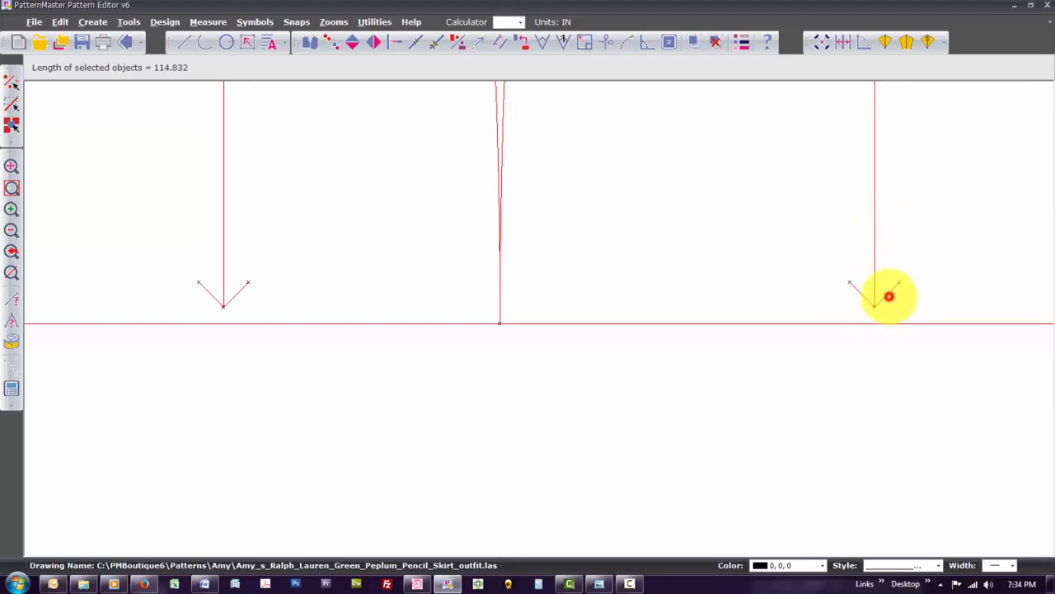
pyautogui.write('Z')
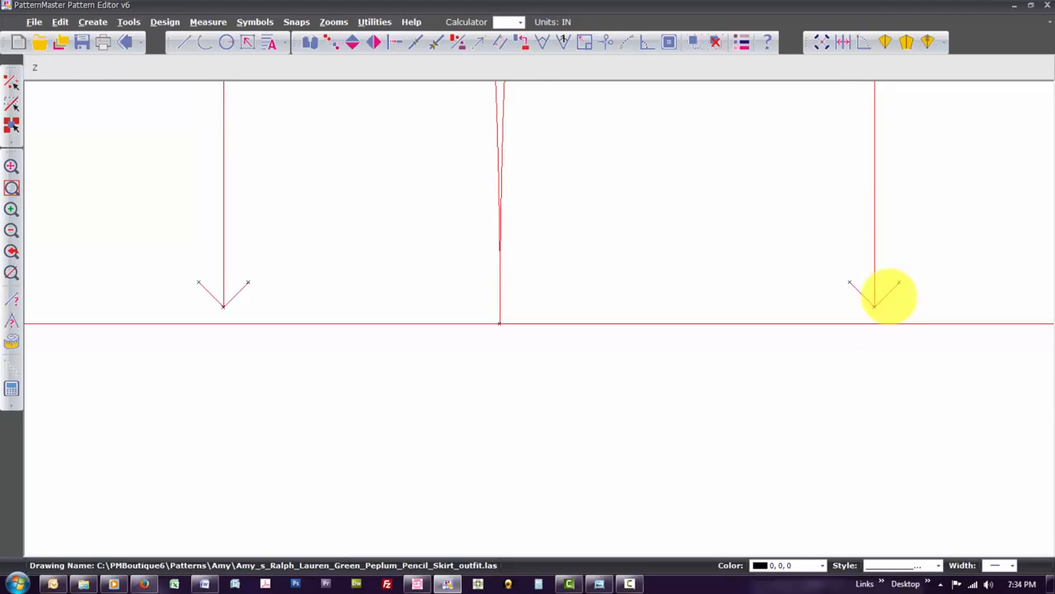
pyautogui.press('Return')
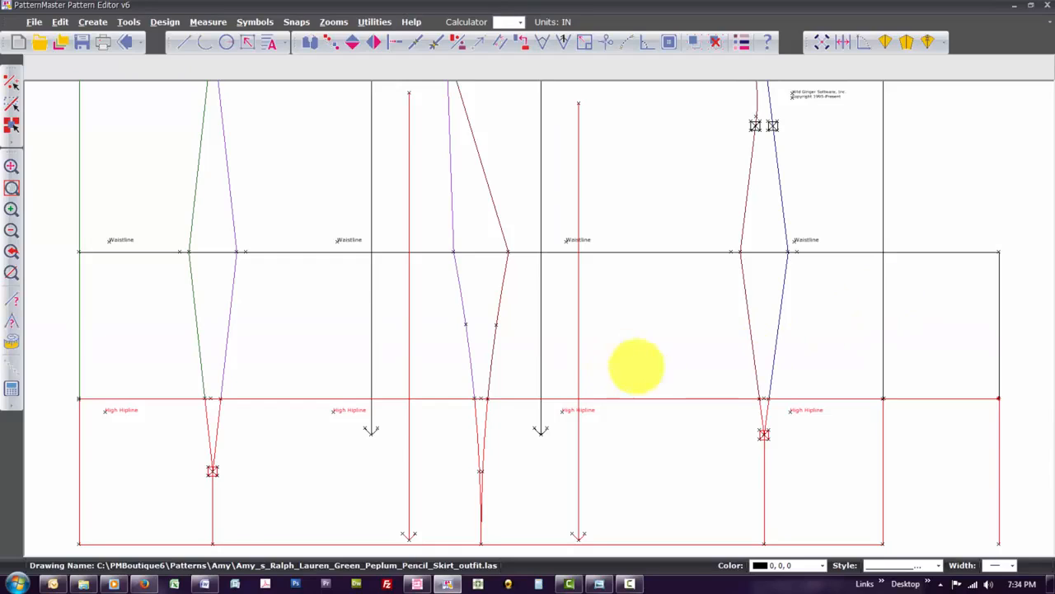
# Copy the selected section below the high hipline straight down into the empty space under the pattern.
pyautogui.press('Return')
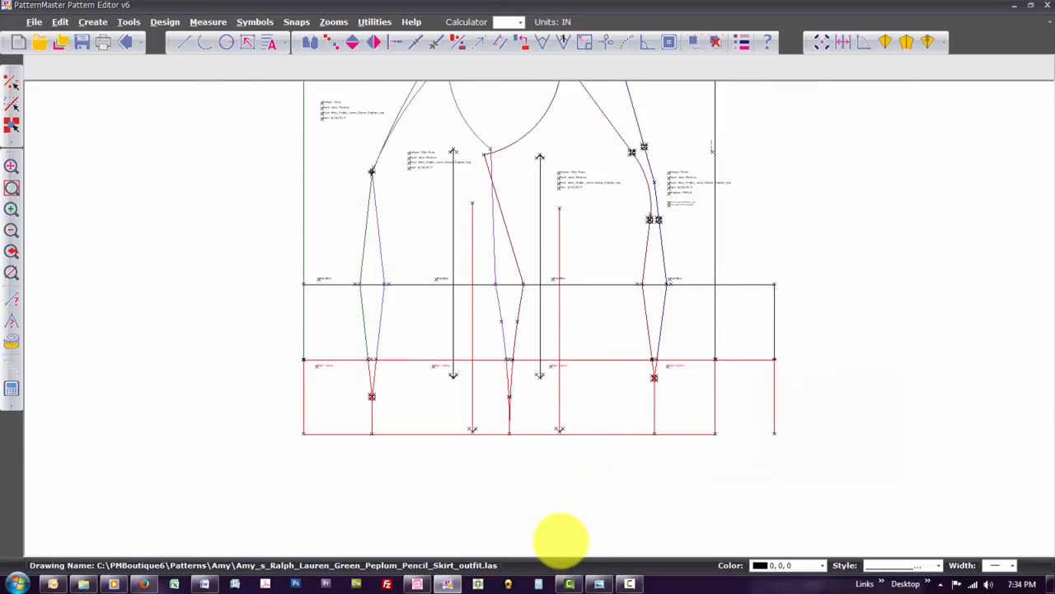
pyautogui.scroll(-1, 561, 540)
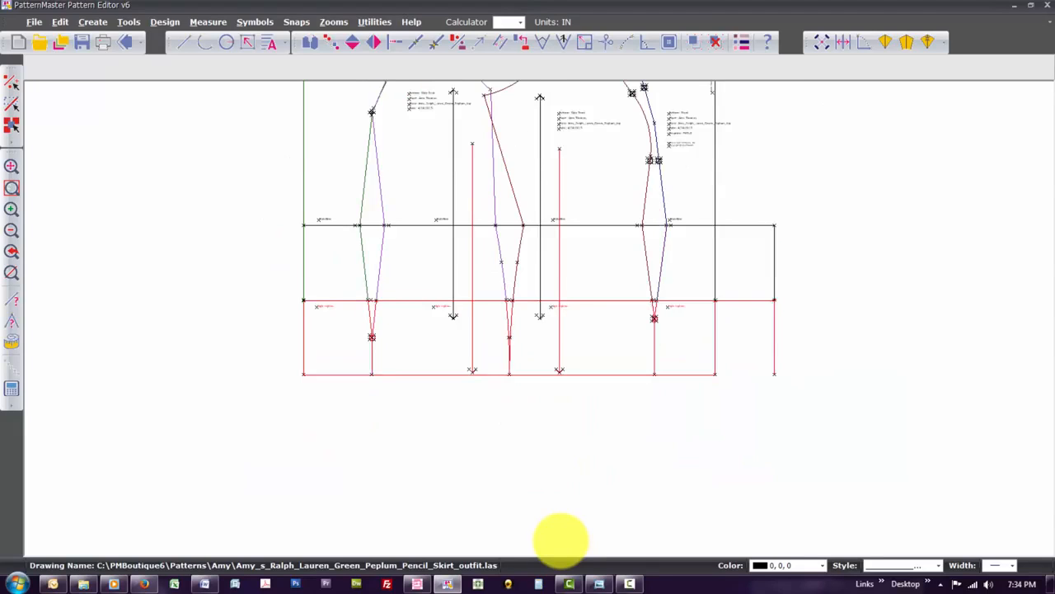
pyautogui.scroll(-2, 560, 540)
pyautogui.write('O')
pyautogui.press('Return')
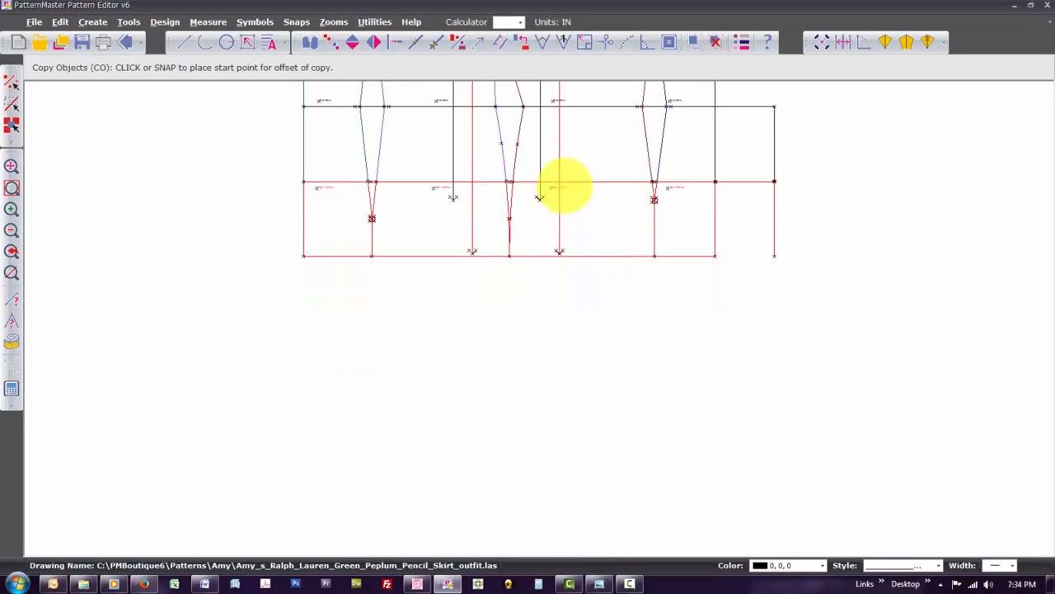
pyautogui.click(566, 181)
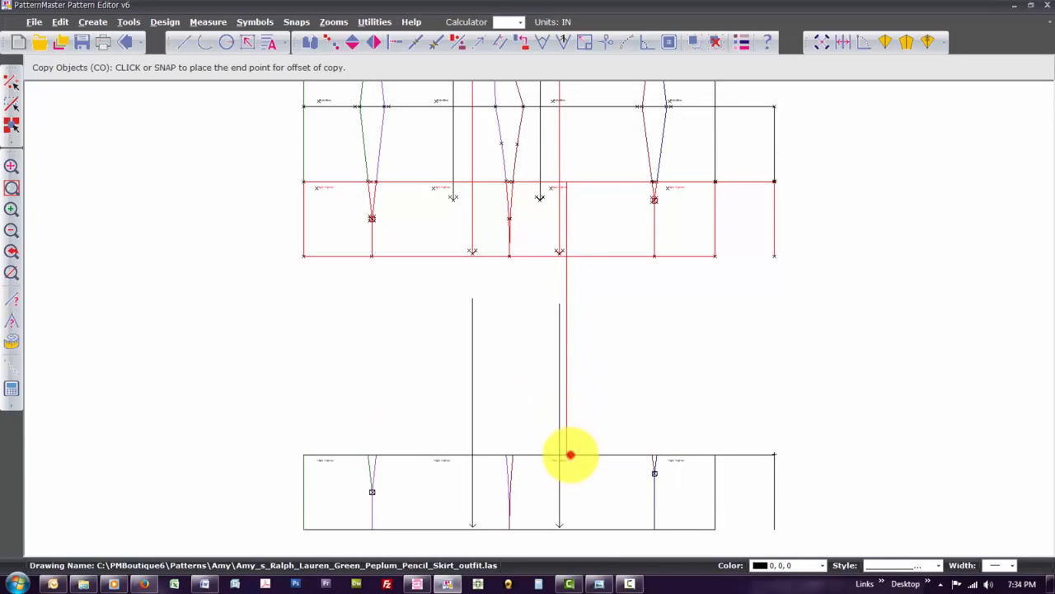
pyautogui.click(570, 455)
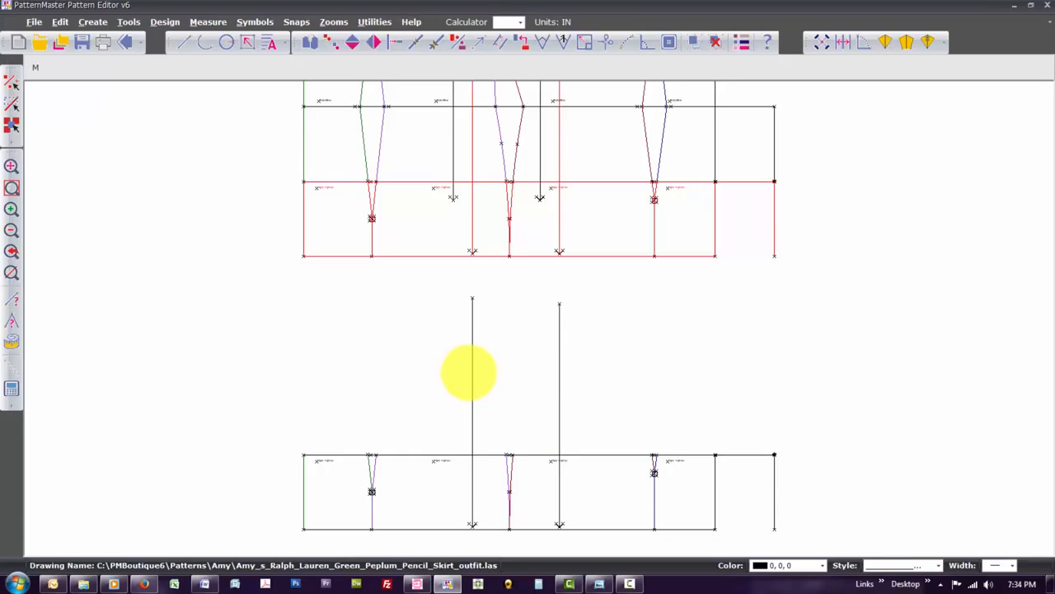
# Shorten both copied grainlines by moving their upper endpoints down to just below the copied high hipline.
pyautogui.write('P')
pyautogui.click(471, 373)
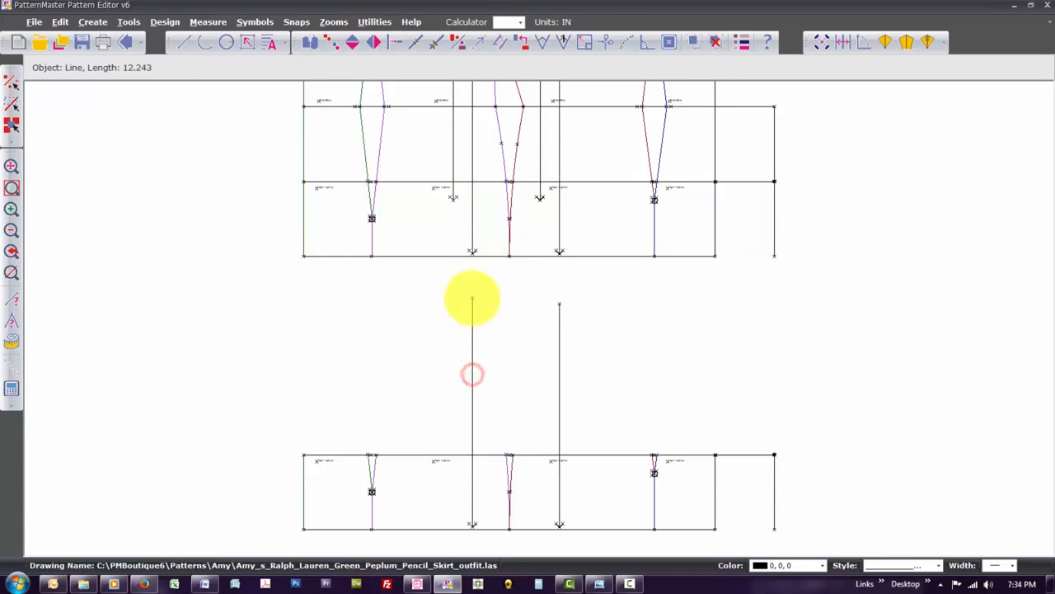
pyautogui.click(471, 297)
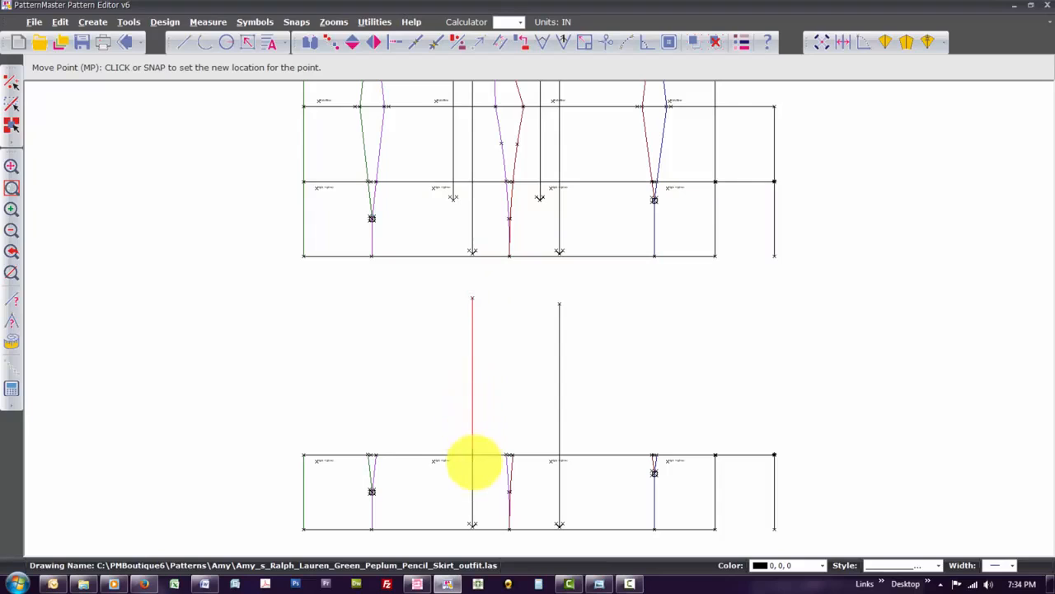
pyautogui.click(473, 472)
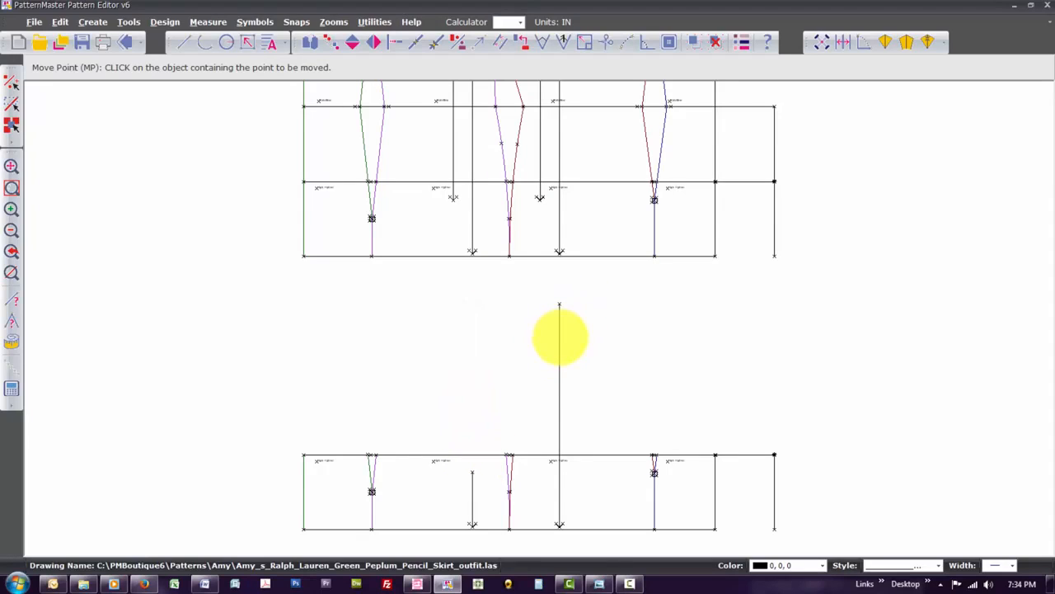
pyautogui.click(560, 336)
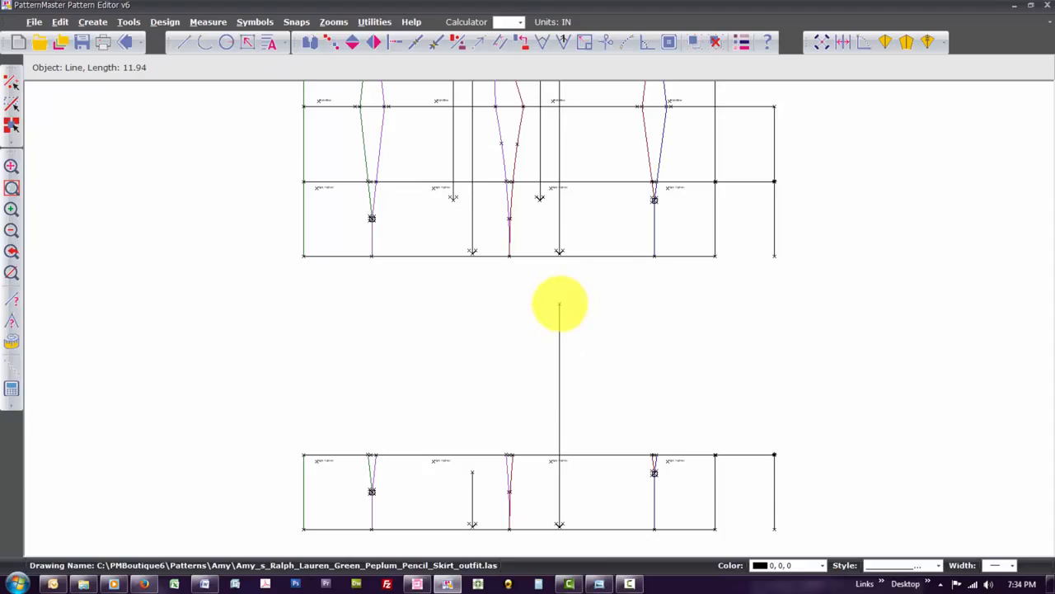
pyautogui.click(560, 303)
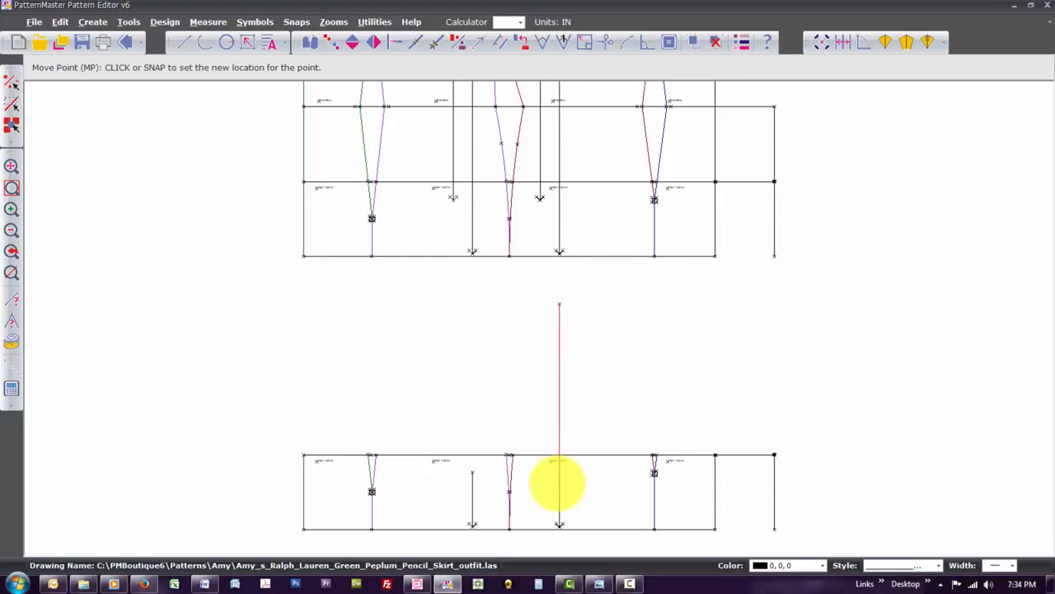
pyautogui.click(559, 477)
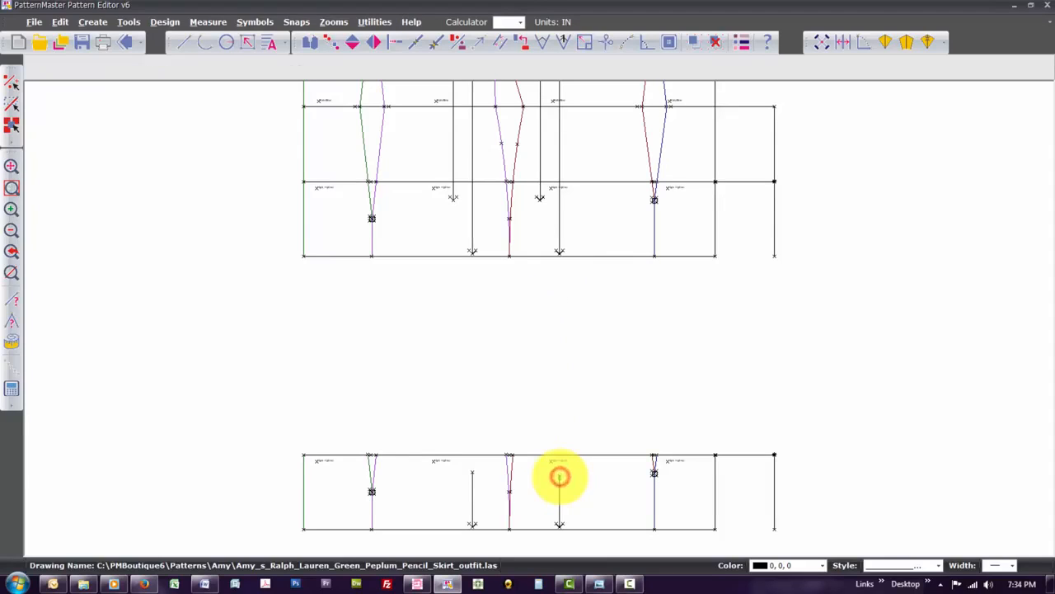
# Copy the upper arrowheads of the two shorter grainlines once, straight down into the empty space between the pattern and the copied section.
pyautogui.scroll(6, 560, 477)
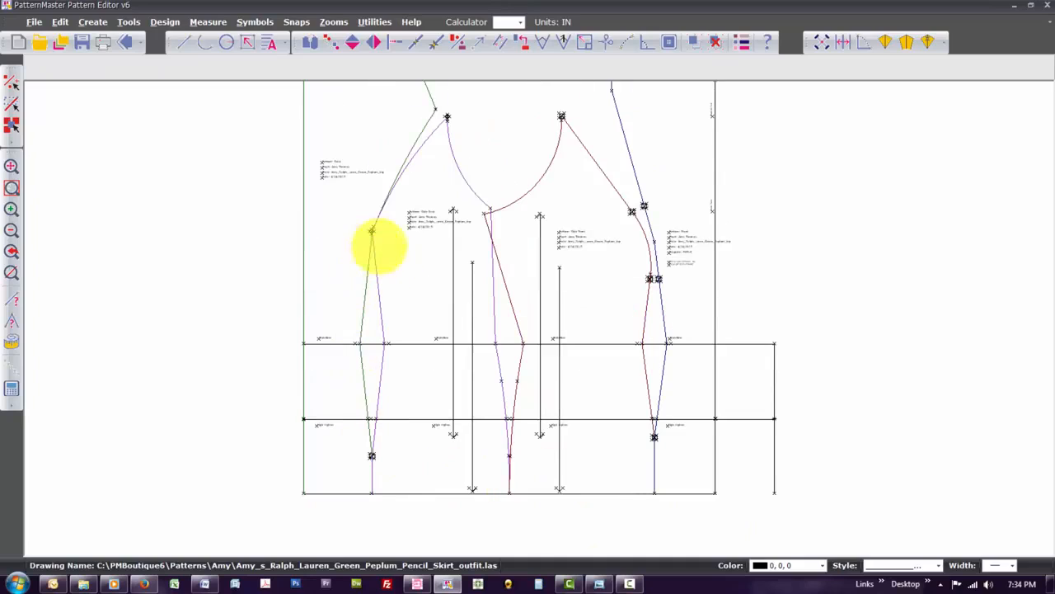
pyautogui.click(461, 216)
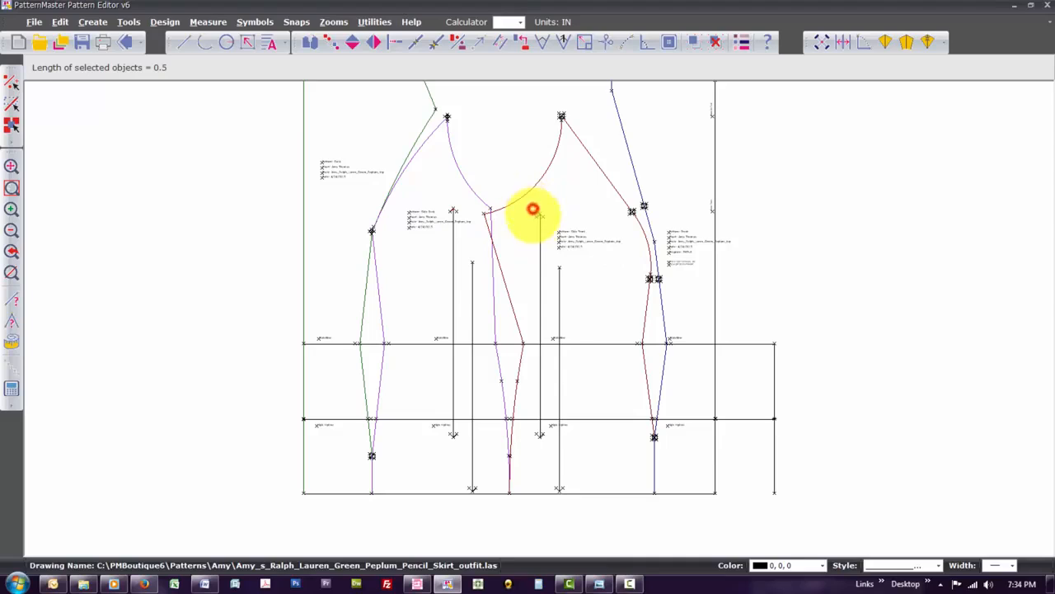
pyautogui.click(544, 219)
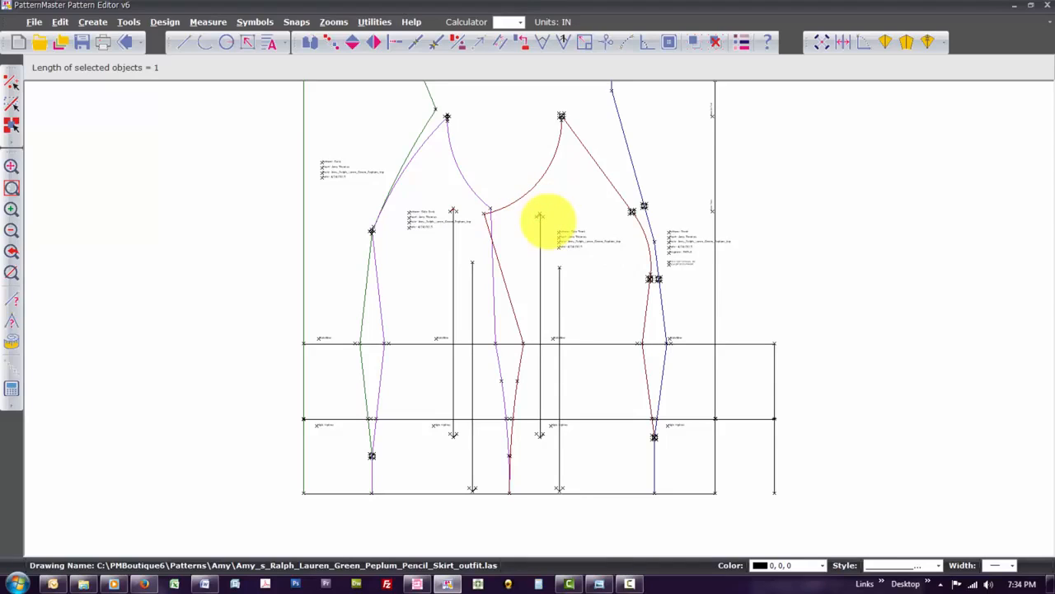
pyautogui.scroll(-2, 548, 221)
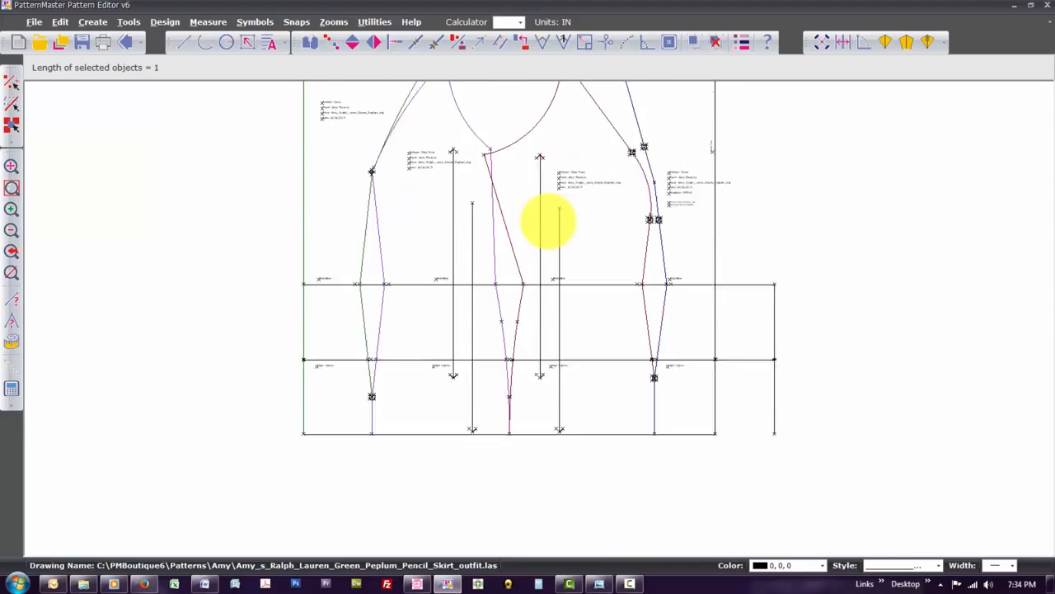
pyautogui.press('c')
pyautogui.press('o')
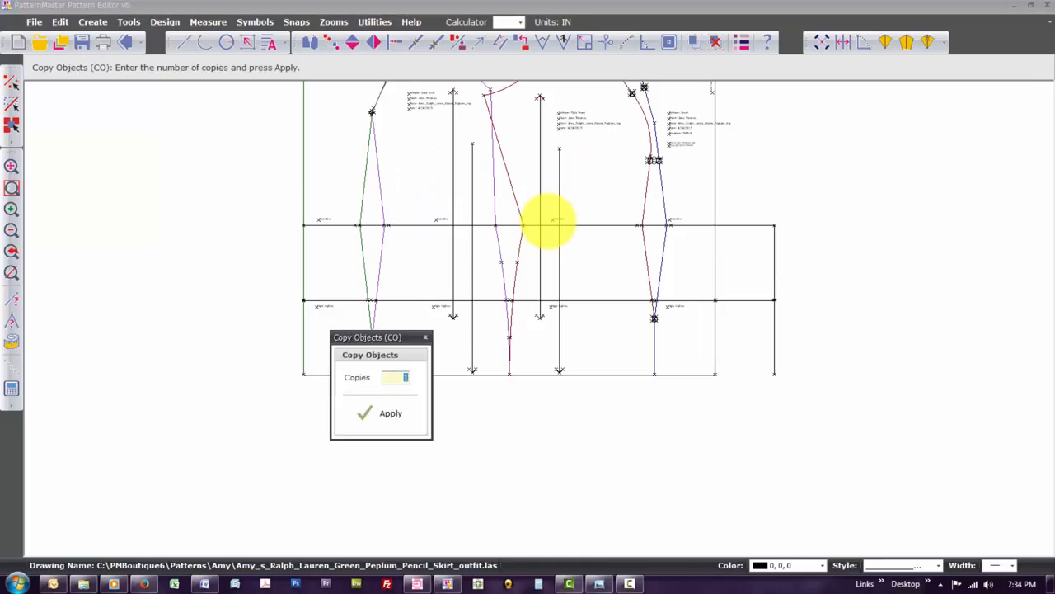
pyautogui.press('Return')
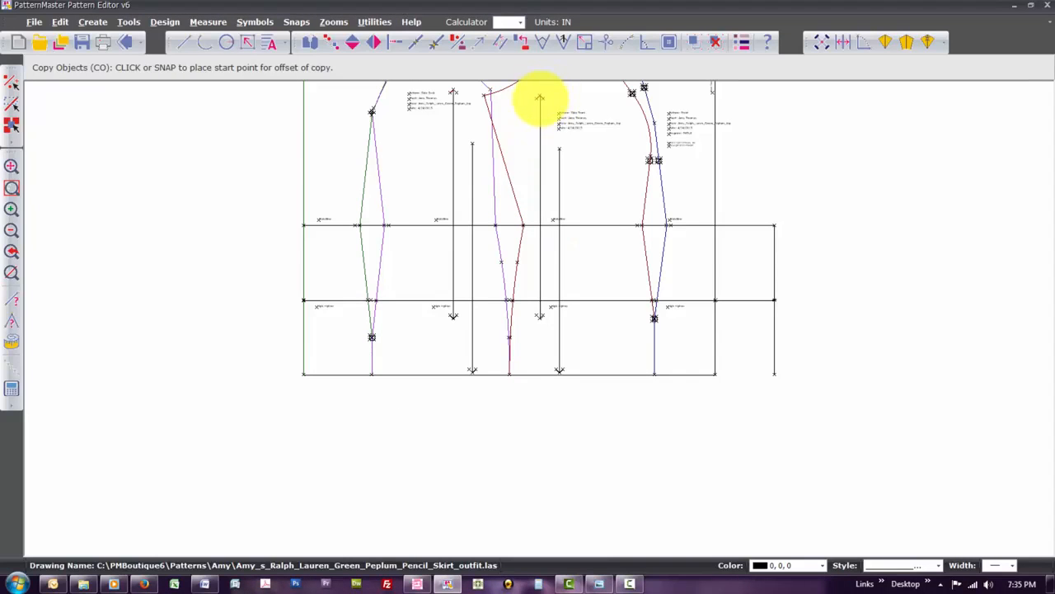
pyautogui.click(539, 98)
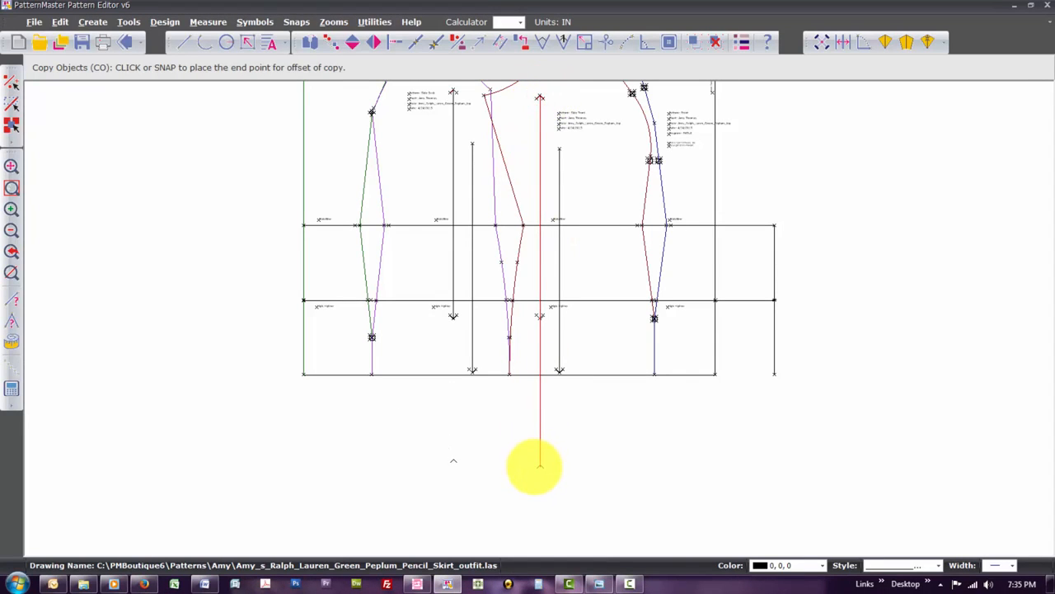
pyautogui.click(540, 466)
# Move the two copied arrowheads onto the upper ends of the shortened grainlines in the copied lower section.
pyautogui.moveTo(431, 445); pyautogui.dragTo(578, 495)
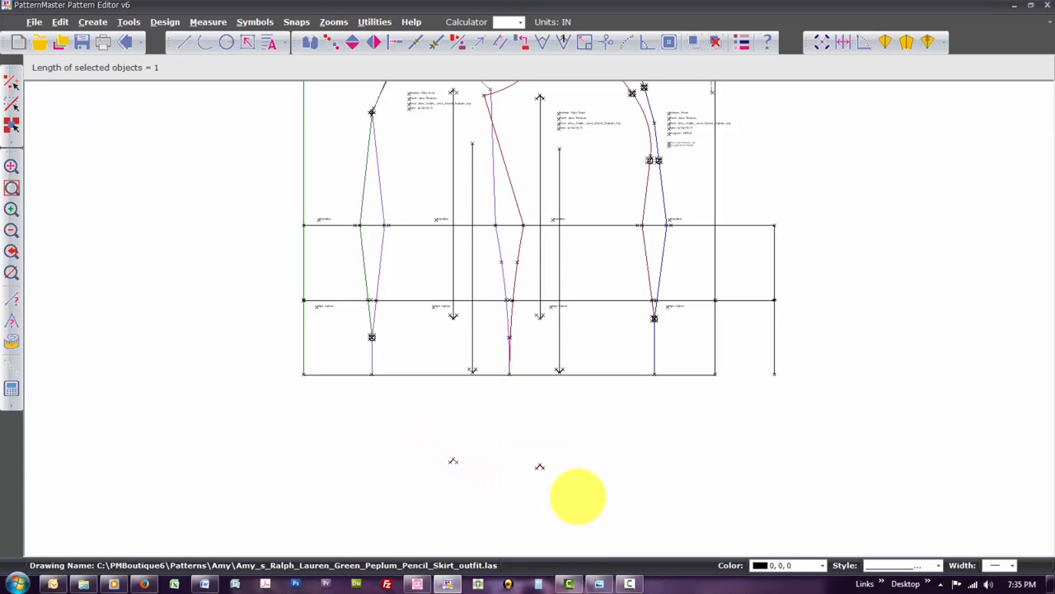
pyautogui.scroll(-4, 577, 495)
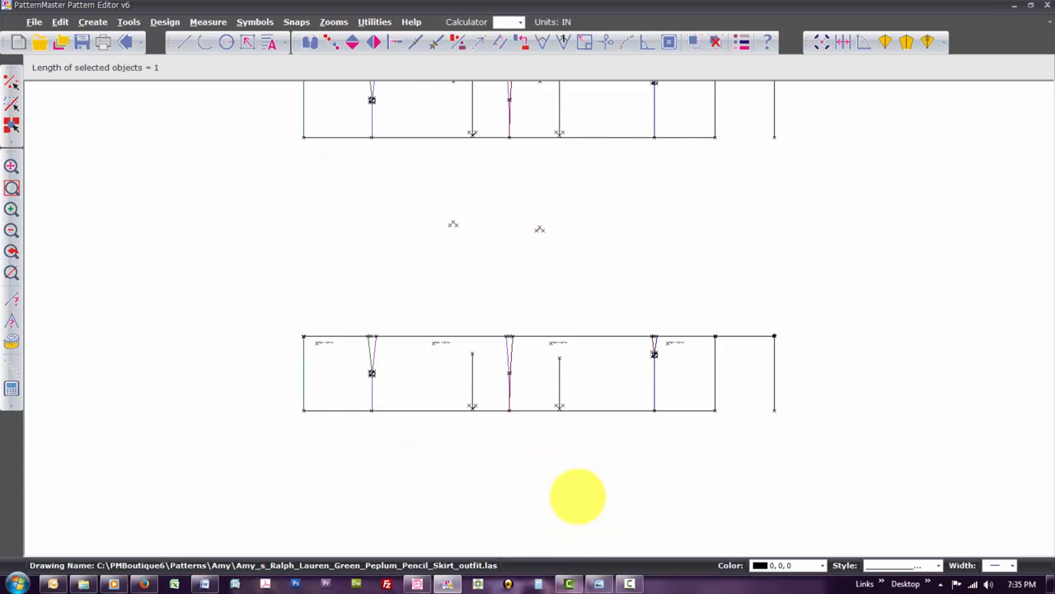
pyautogui.click(454, 224)
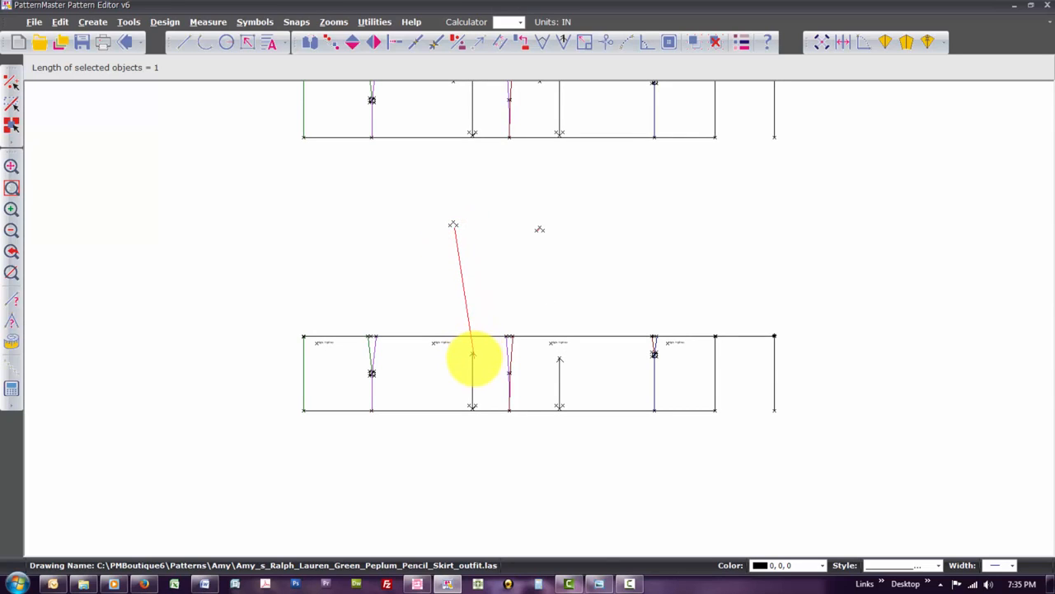
pyautogui.click(472, 355)
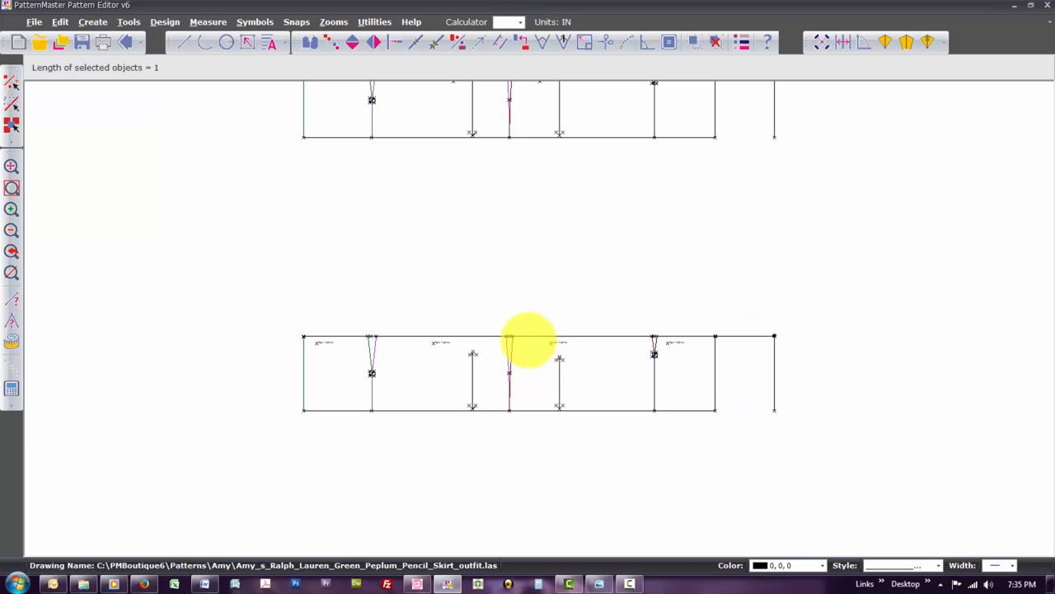
# Trim the copied high hipline with Intersect so that it ends at the side seam curve on both the left and right pieces.
pyautogui.press('i')
pyautogui.press('n')
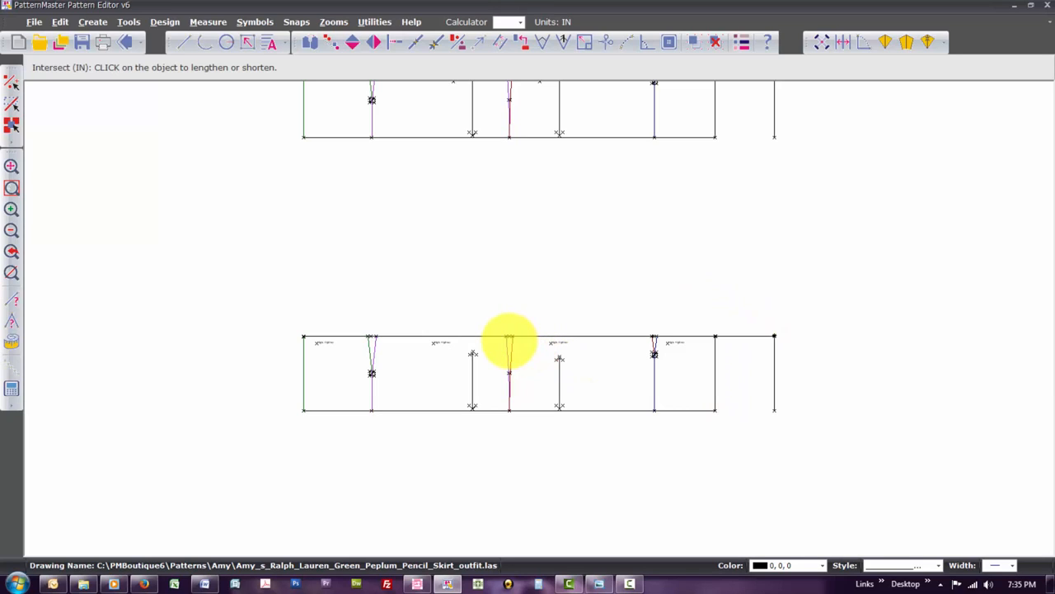
pyautogui.click(497, 336)
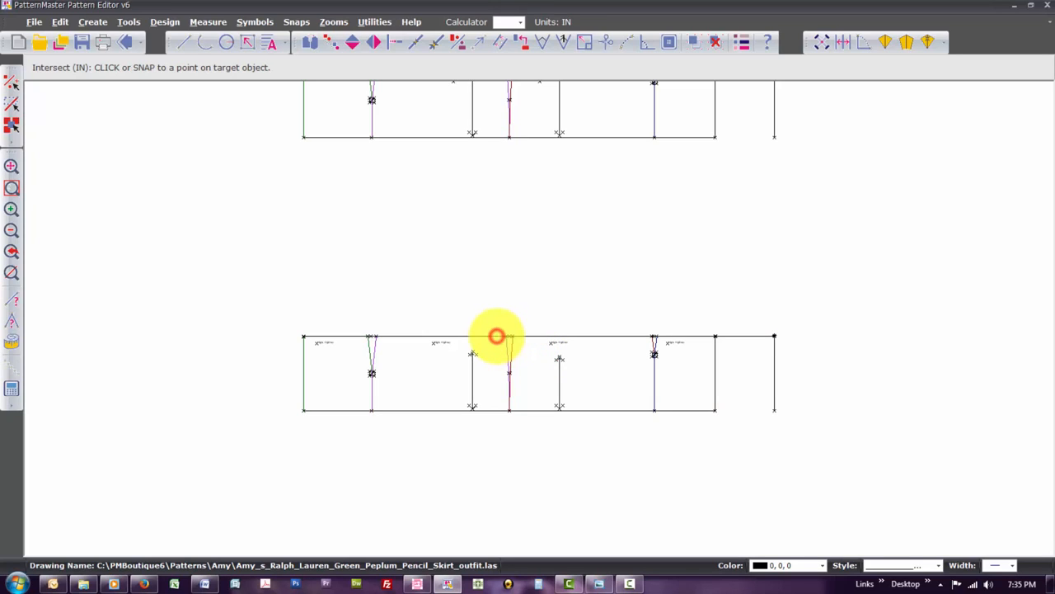
pyautogui.click(506, 345)
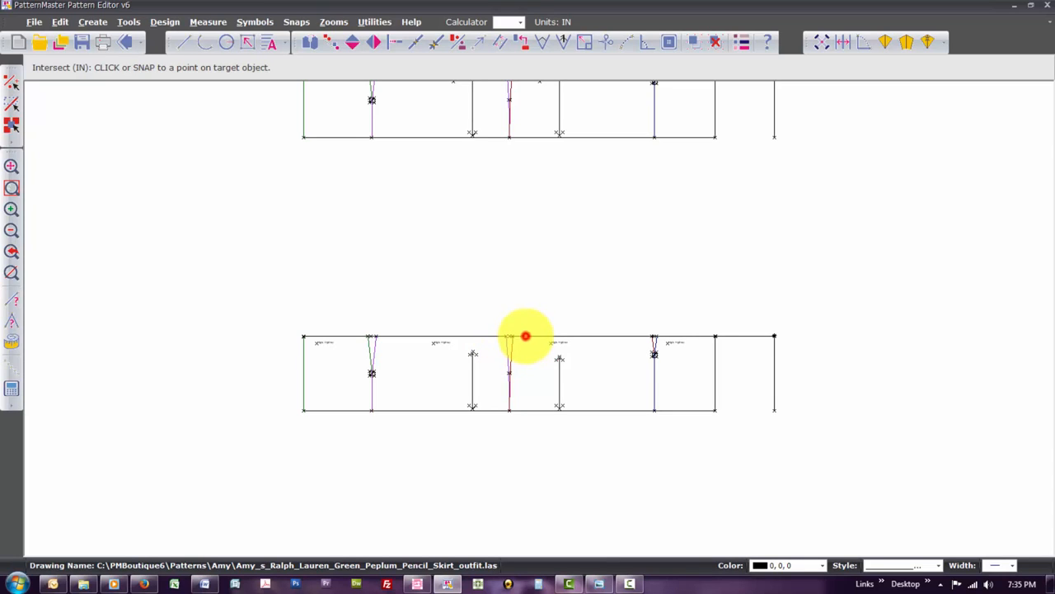
pyautogui.click(525, 336)
pyautogui.click(512, 345)
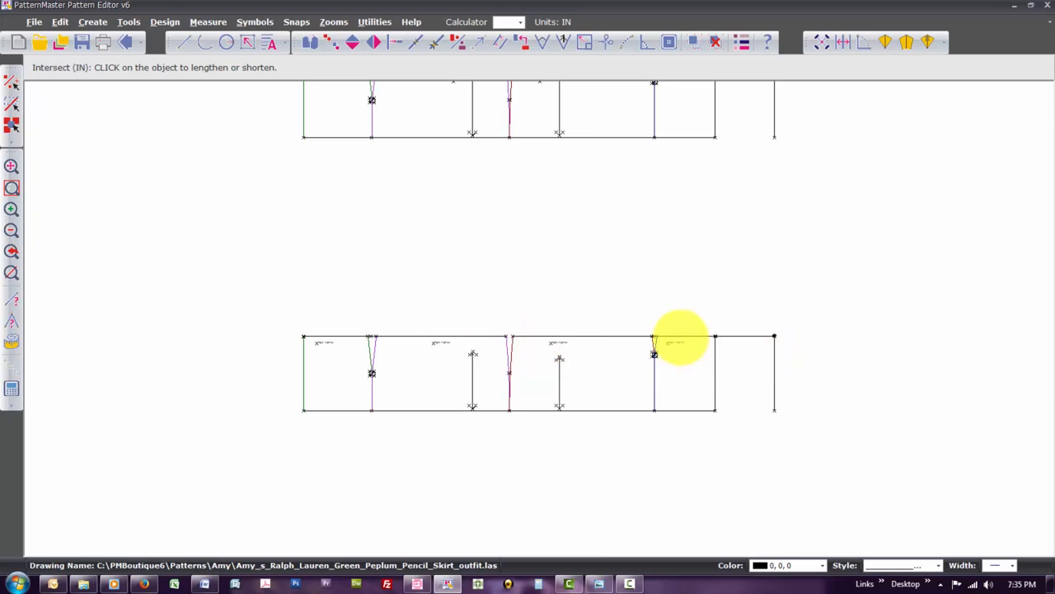
# Intersect the copied high hipline with both legs of the dart in the right piece.
pyautogui.click(683, 337)
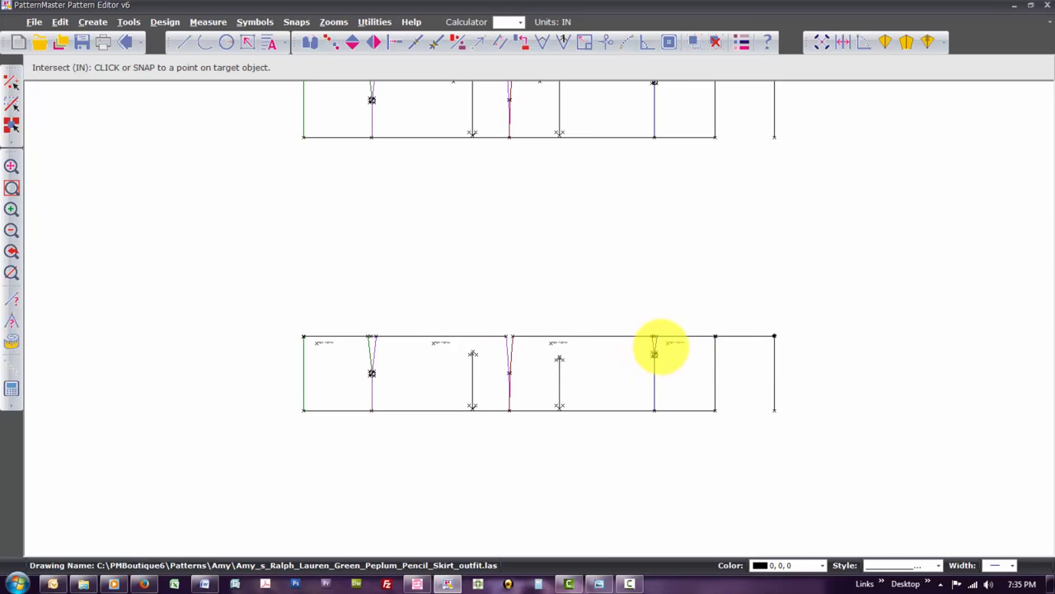
pyautogui.click(655, 352)
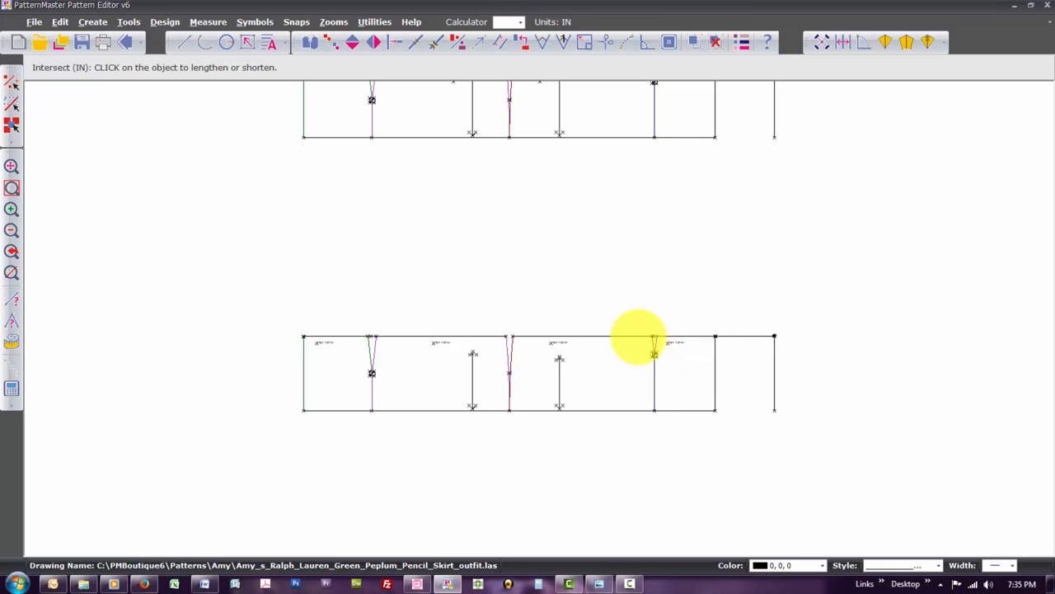
pyautogui.click(654, 343)
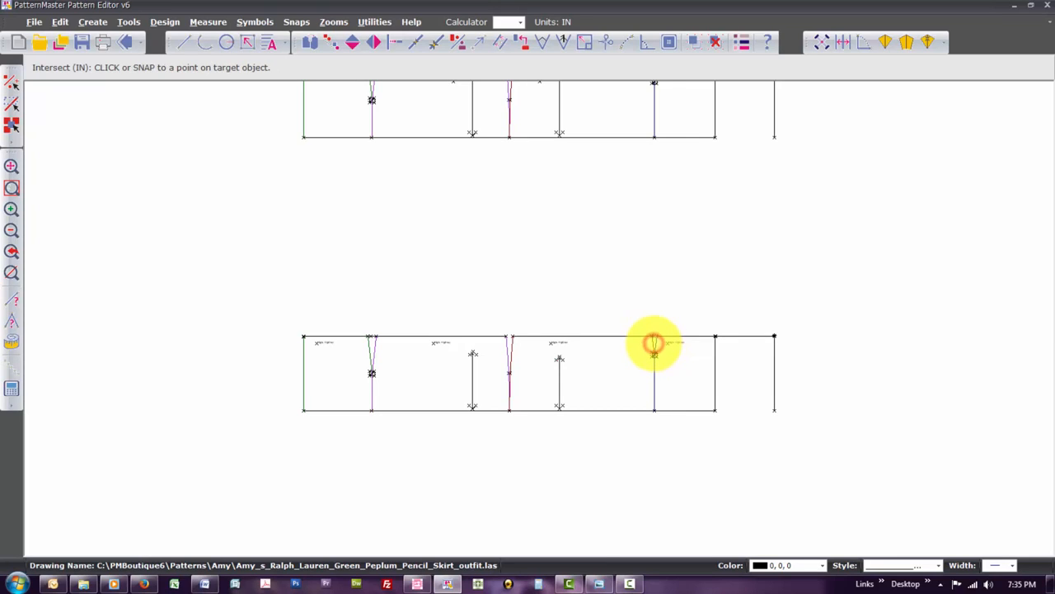
pyautogui.click(654, 343)
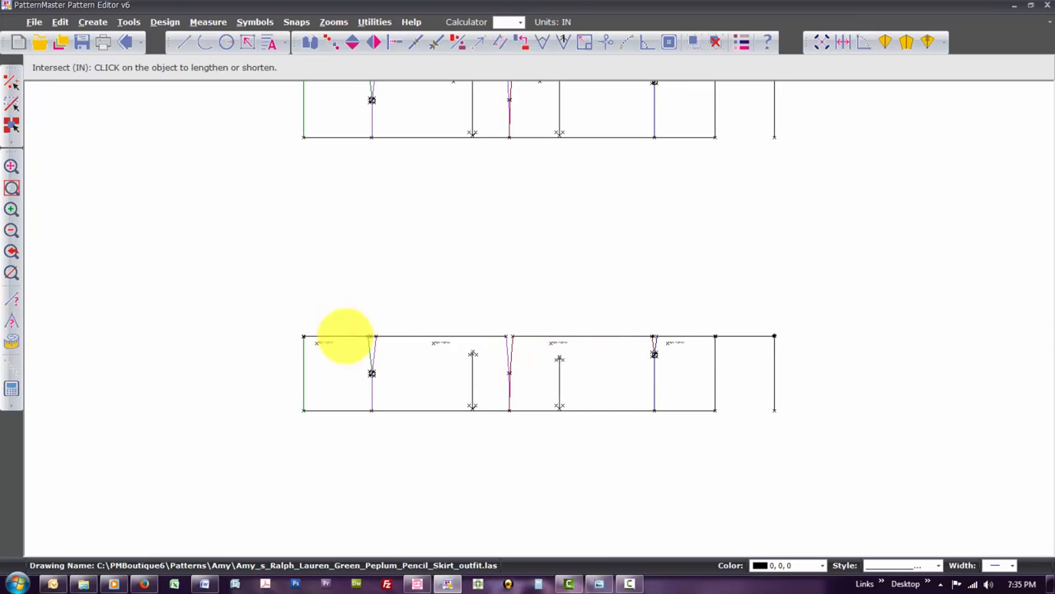
# Trim the copied high hipline to both legs of the left piece's dart, and the segment left of the right piece's dart to its nearer leg.
pyautogui.click(400, 336)
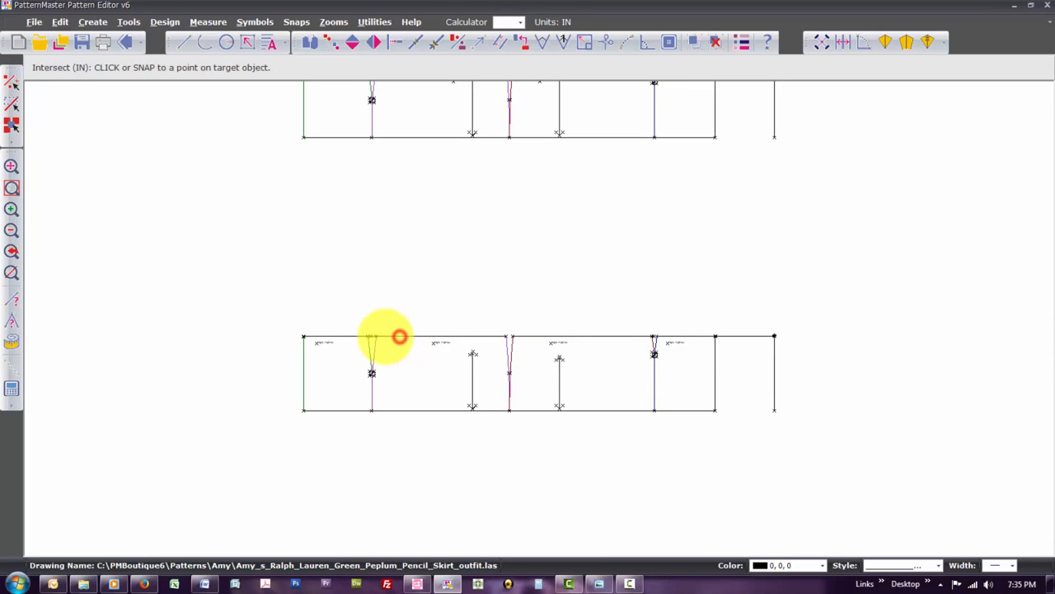
pyautogui.click(375, 349)
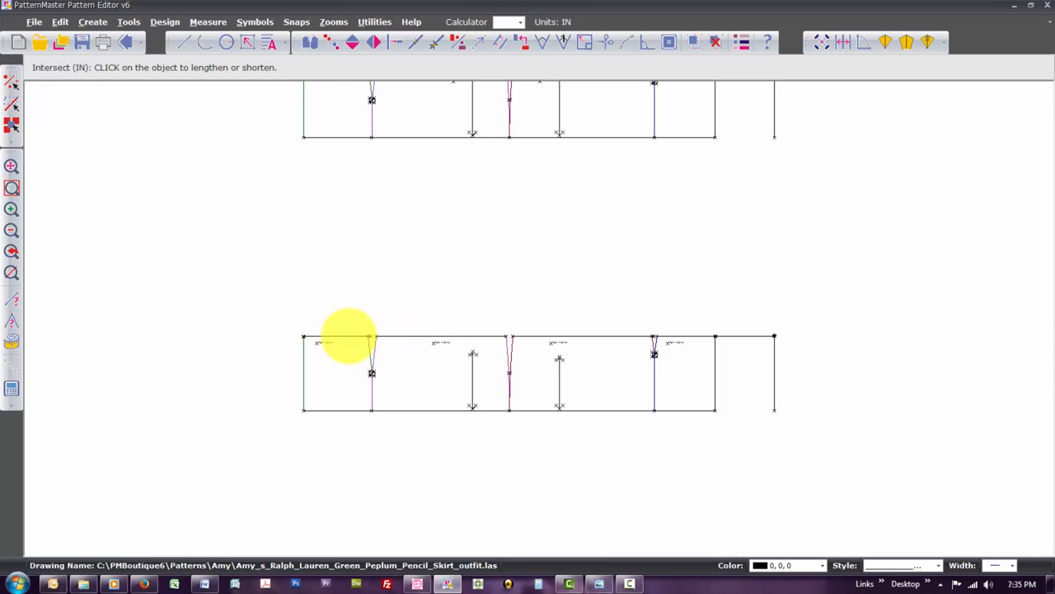
pyautogui.click(349, 335)
pyautogui.click(371, 350)
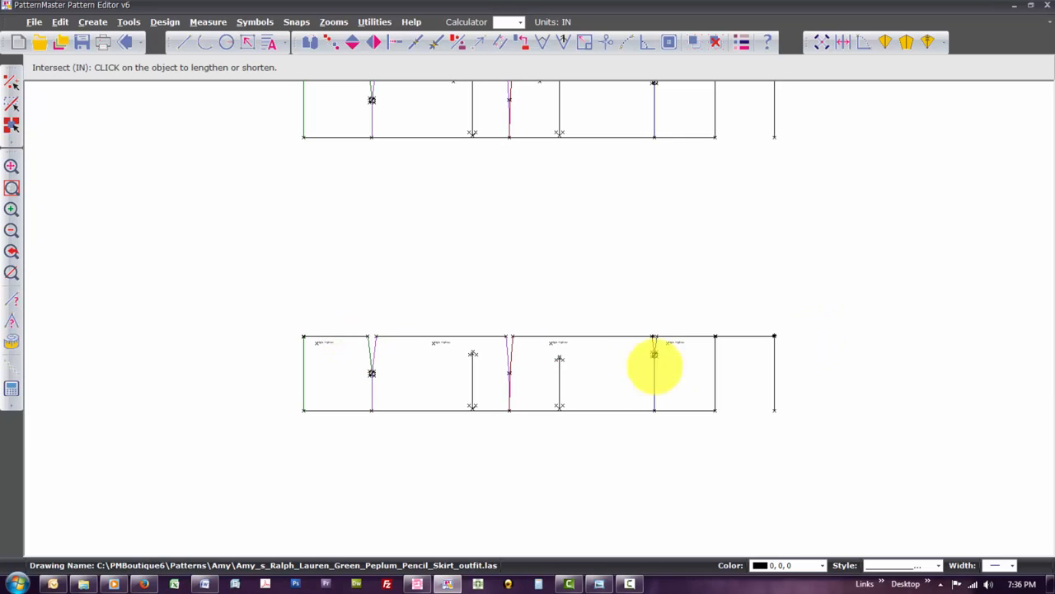
pyautogui.click(643, 337)
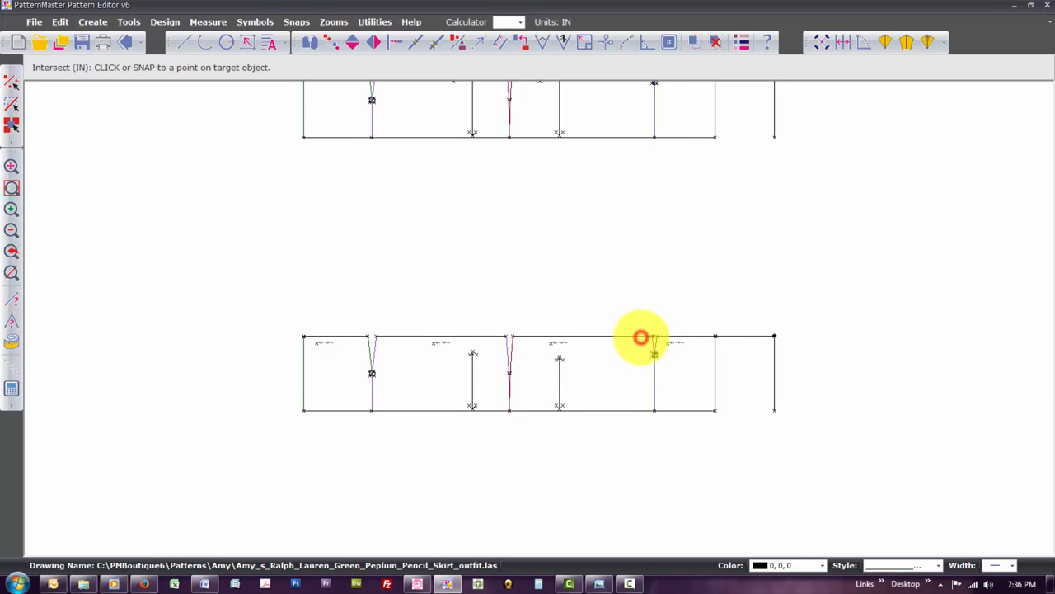
pyautogui.click(653, 343)
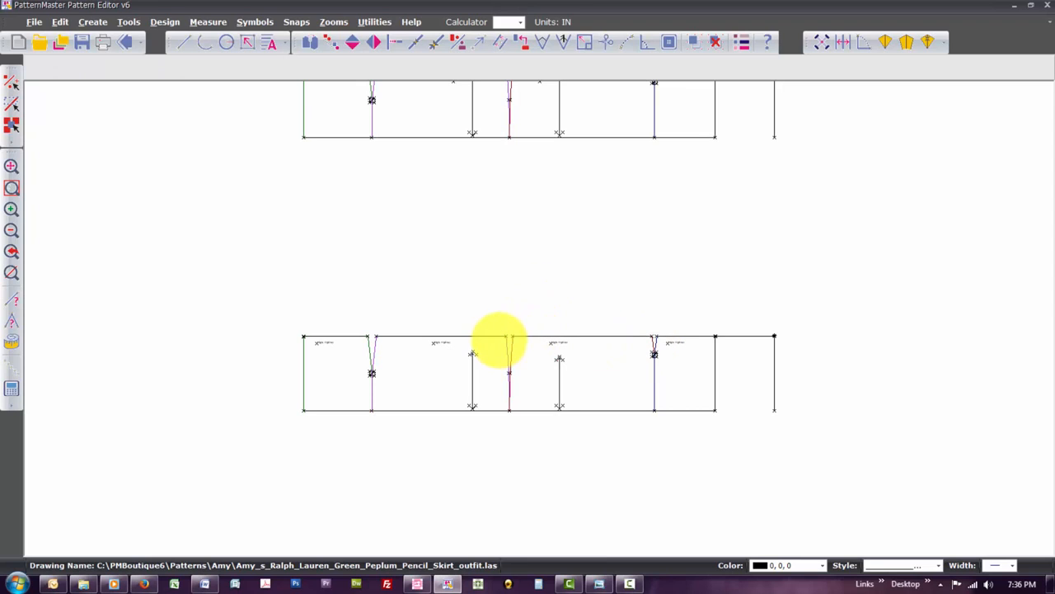
# Select the left lower piece without the right piece's side seam and bottom line, and move it left to separate the two pieces.
pyautogui.moveTo(510, 320); pyautogui.dragTo(259, 437)
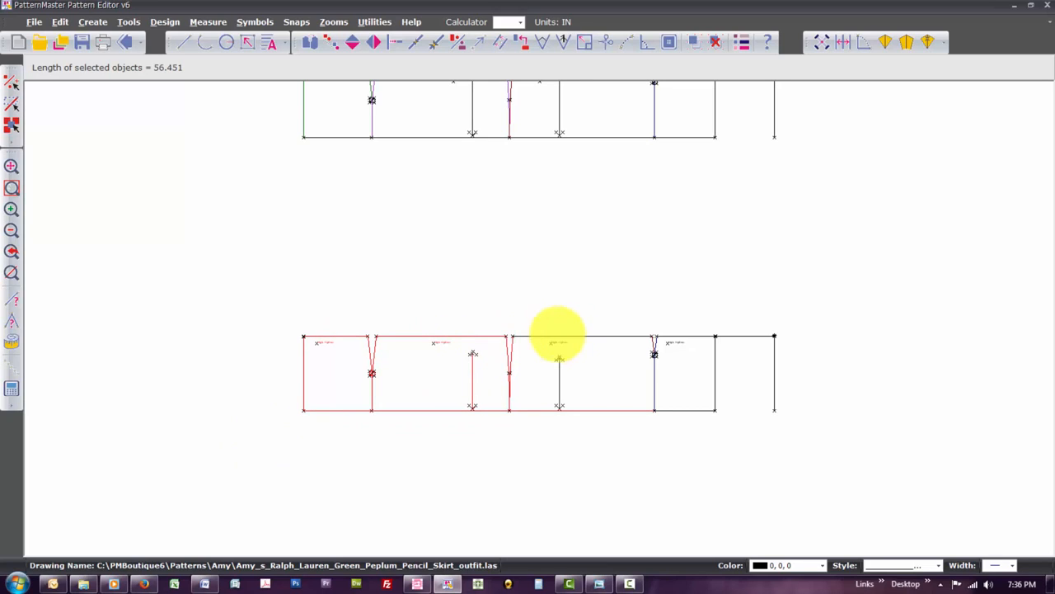
pyautogui.click(511, 346)
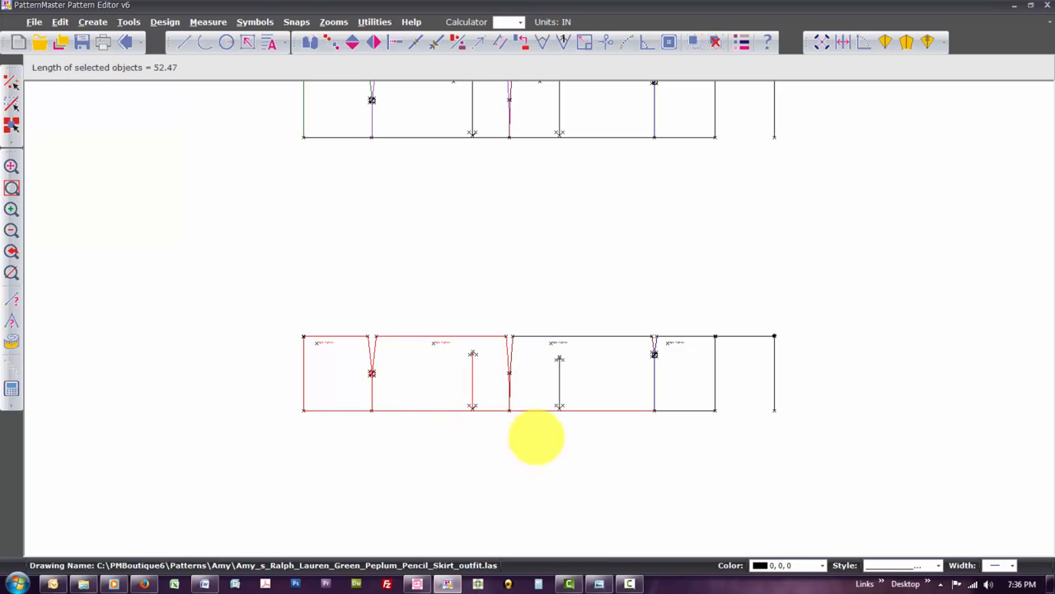
pyautogui.click(536, 409)
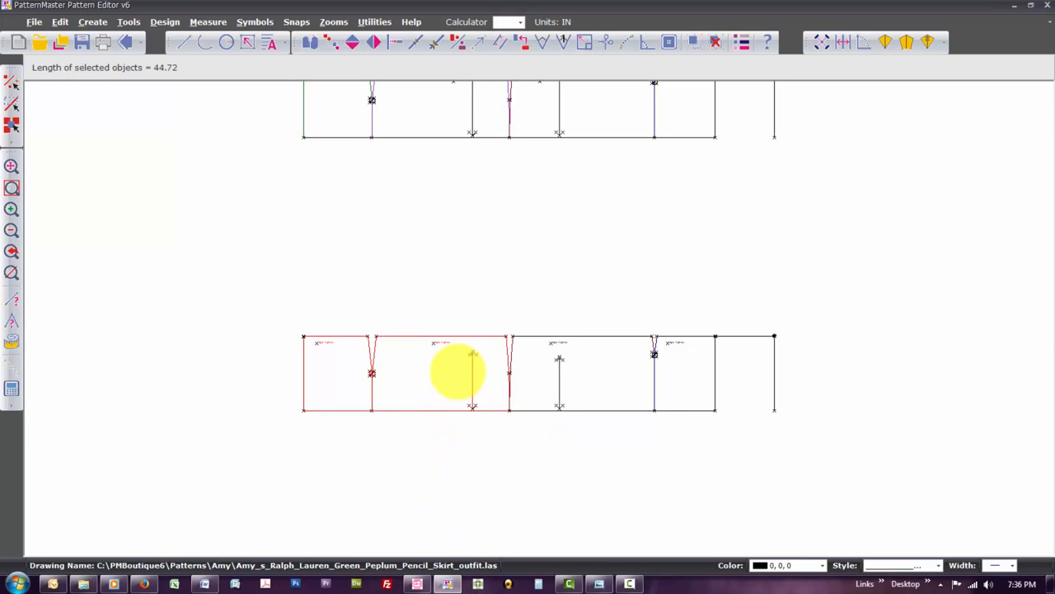
pyautogui.moveTo(458, 373); pyautogui.dragTo(428, 371)
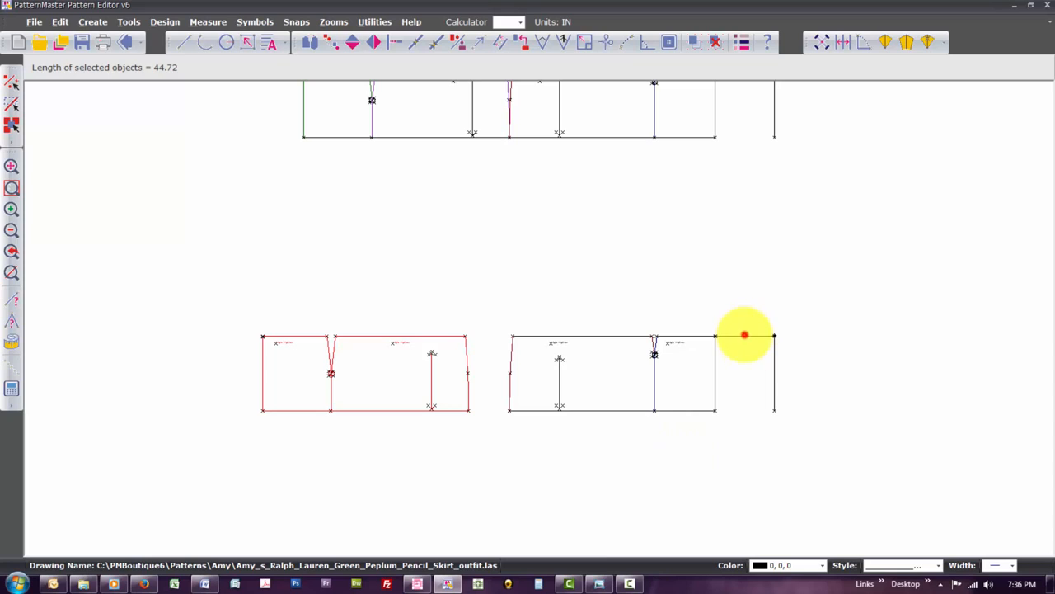
# Select the loose horizontal and vertical extension lines beyond the right piece and move them horizontally to the right, clear of it.
pyautogui.click(745, 335)
pyautogui.keyDown('shift'); pyautogui.click(775, 372); pyautogui.keyUp('shift')
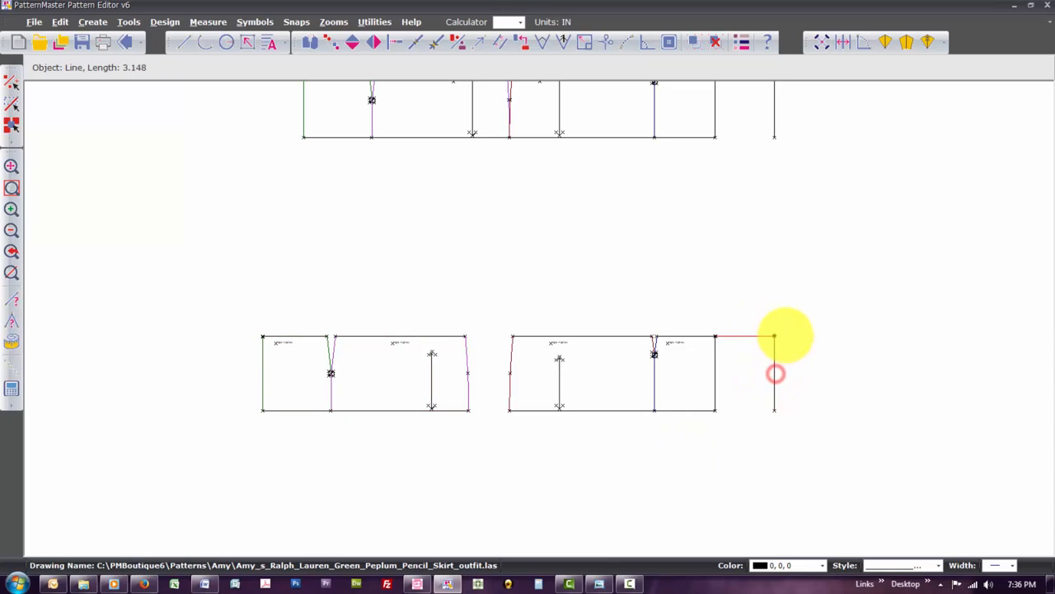
pyautogui.click(782, 331)
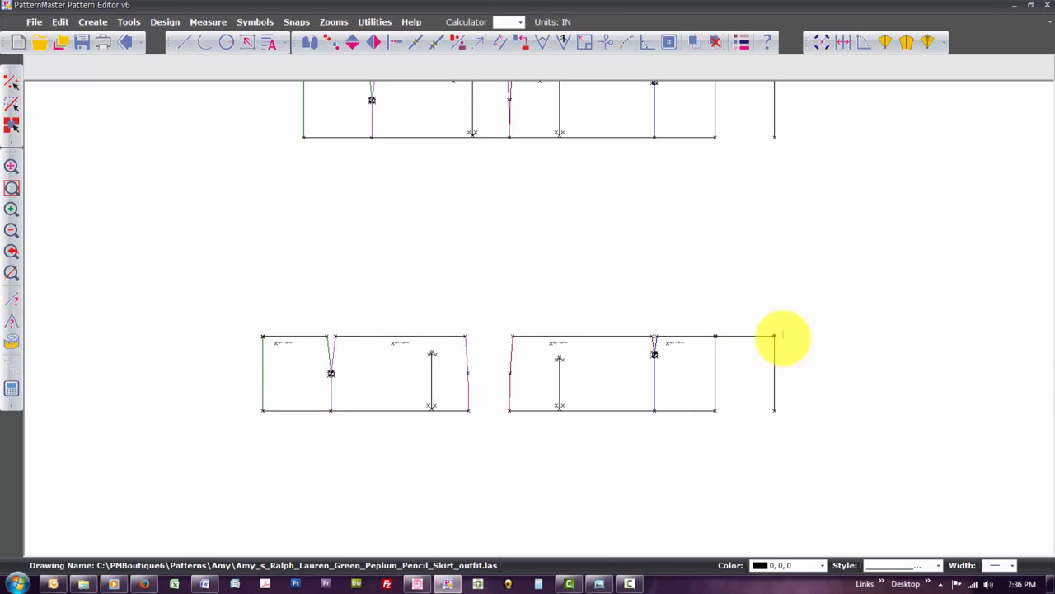
pyautogui.moveTo(783, 331); pyautogui.dragTo(715, 436)
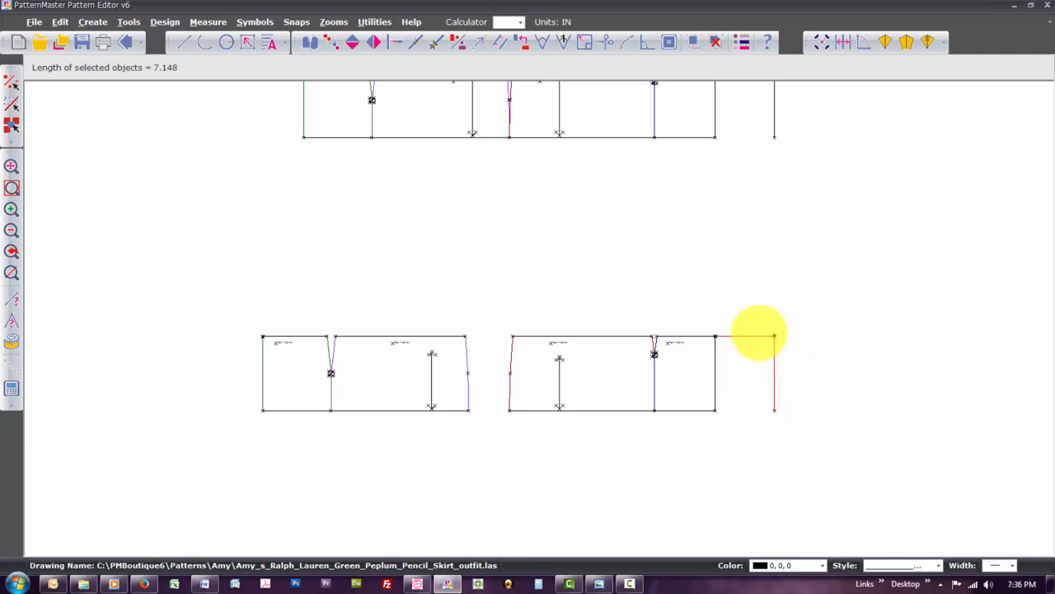
pyautogui.click(745, 353)
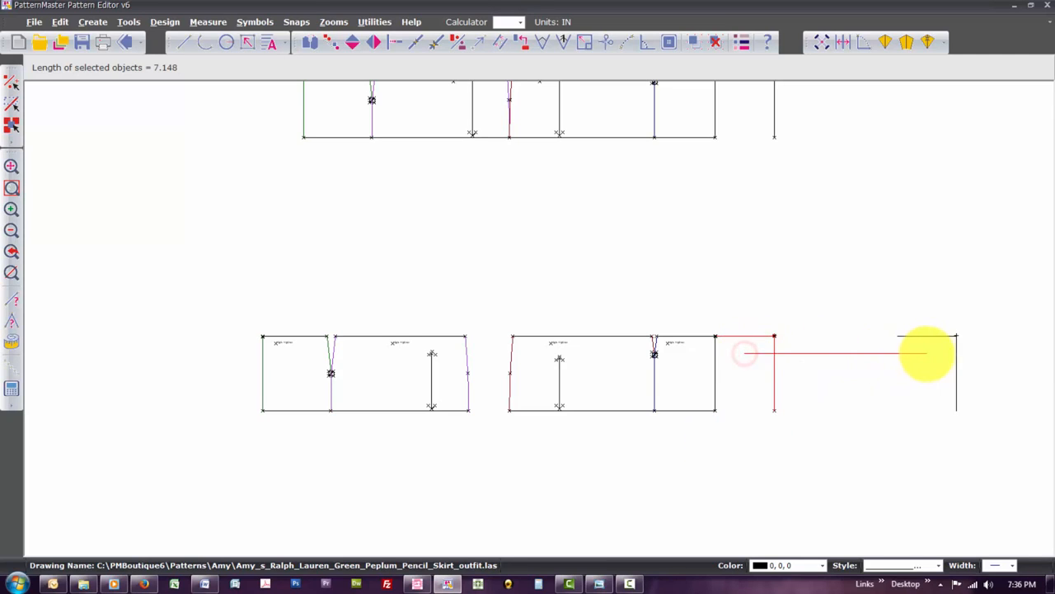
pyautogui.click(923, 353)
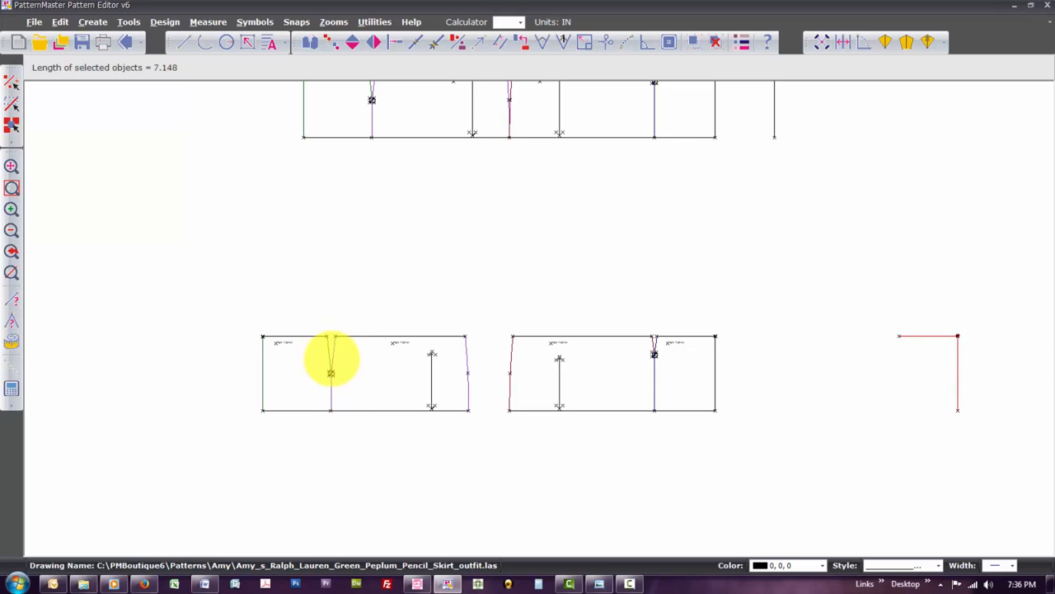
# Begin a dart transfer on the left lower piece, opening at the bottom line directly below the dart, and define the dart's point and both legs.
pyautogui.press('z')
pyautogui.press('w')
pyautogui.moveTo(310, 320); pyautogui.dragTo(367, 443)
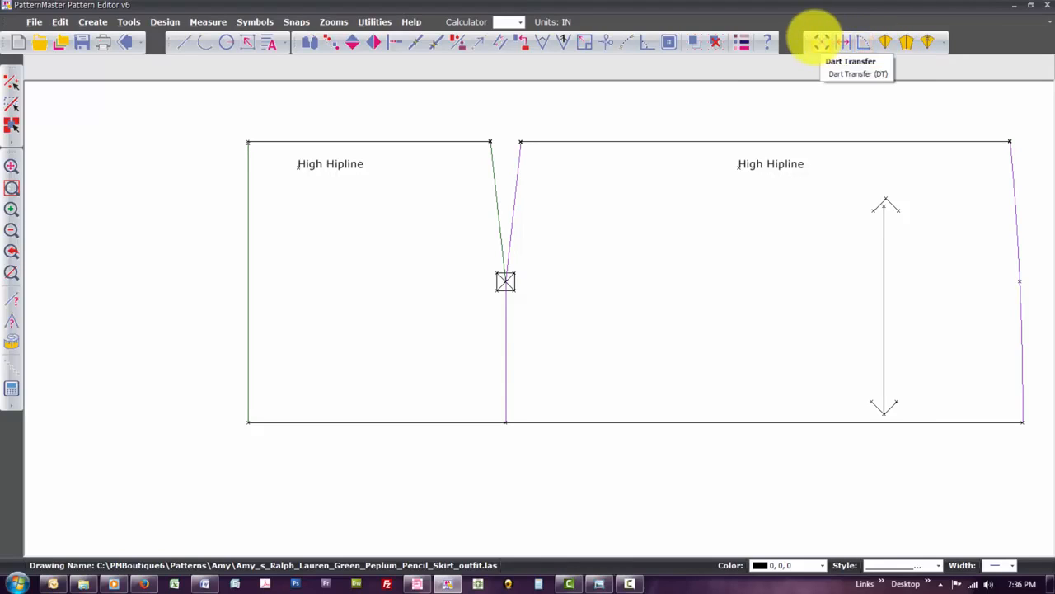
pyautogui.click(822, 41)
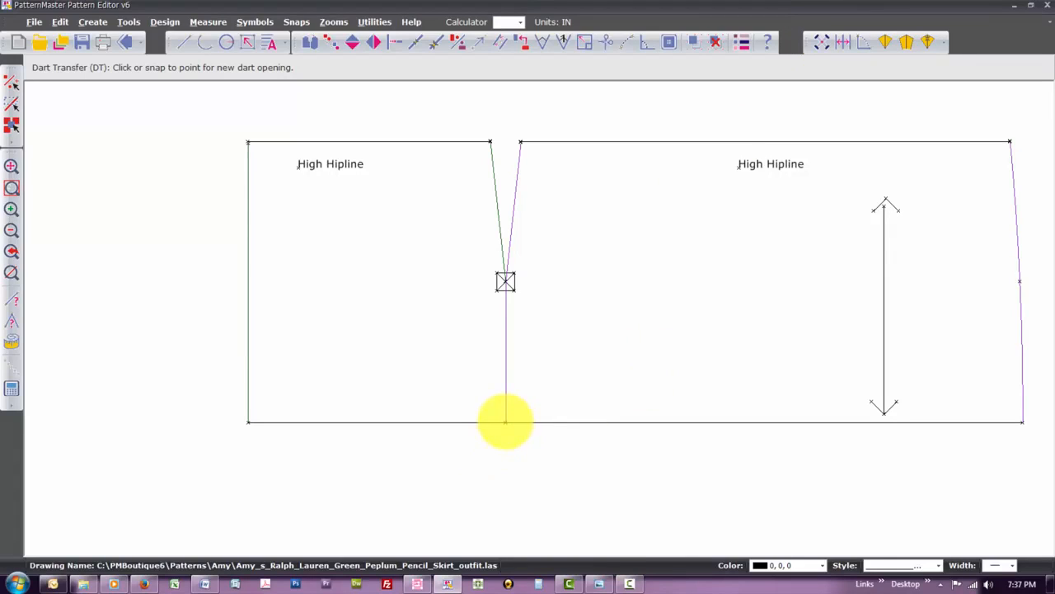
pyautogui.click(506, 421)
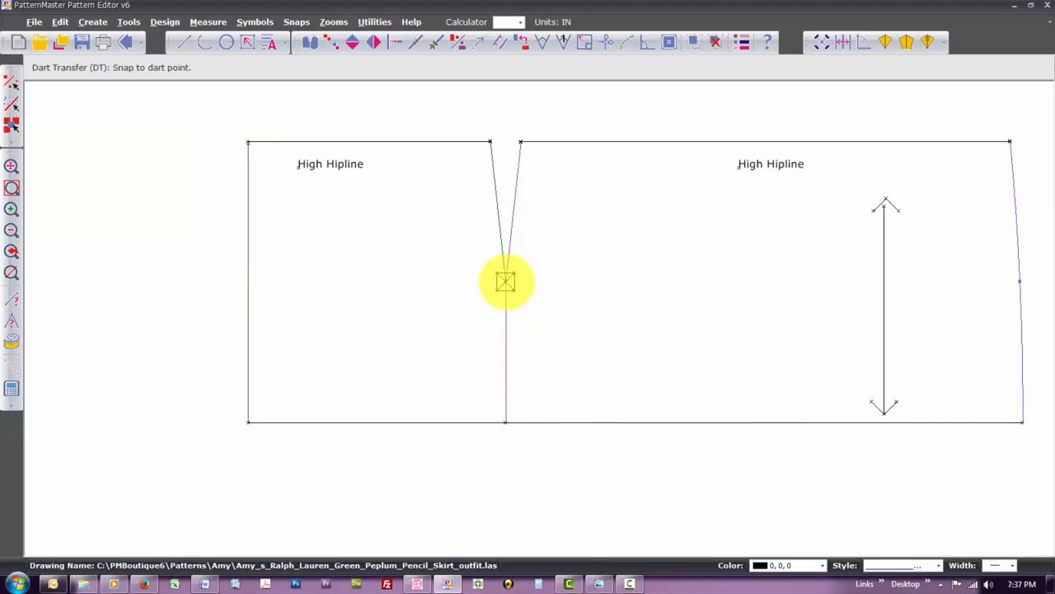
pyautogui.click(506, 281)
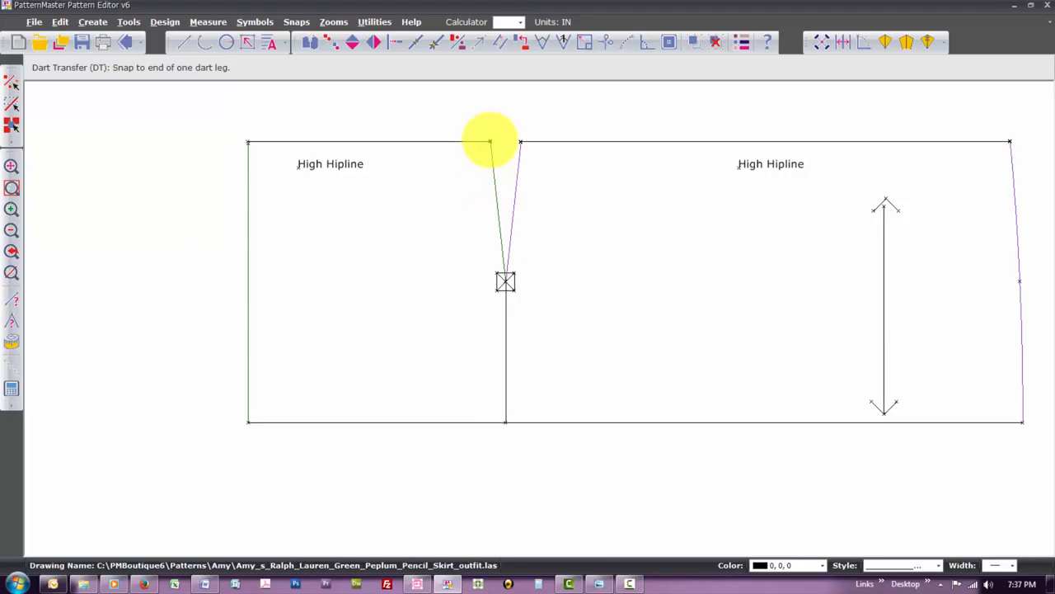
pyautogui.click(491, 142)
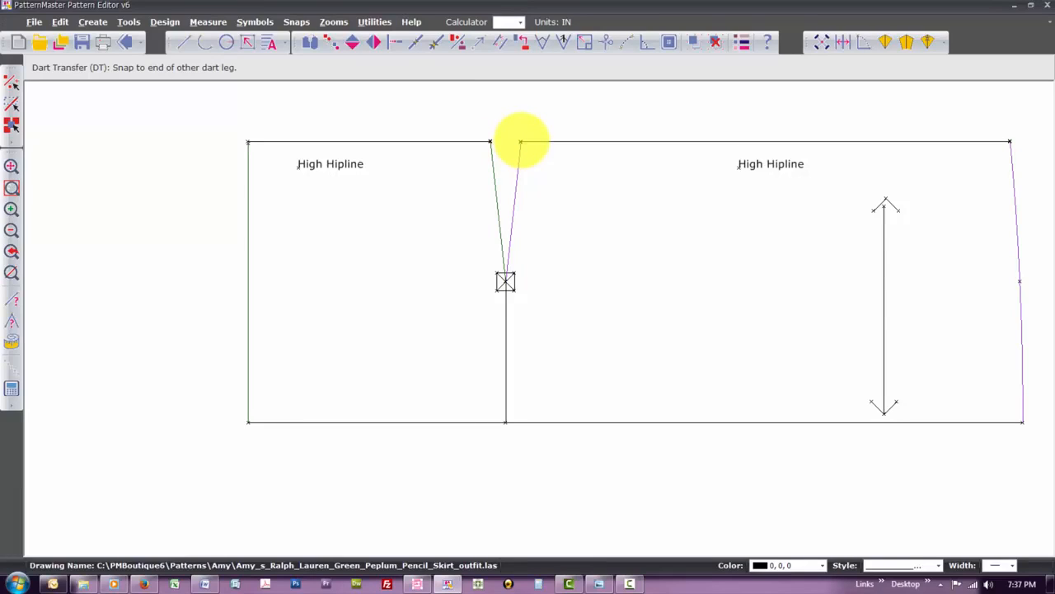
pyautogui.click(520, 141)
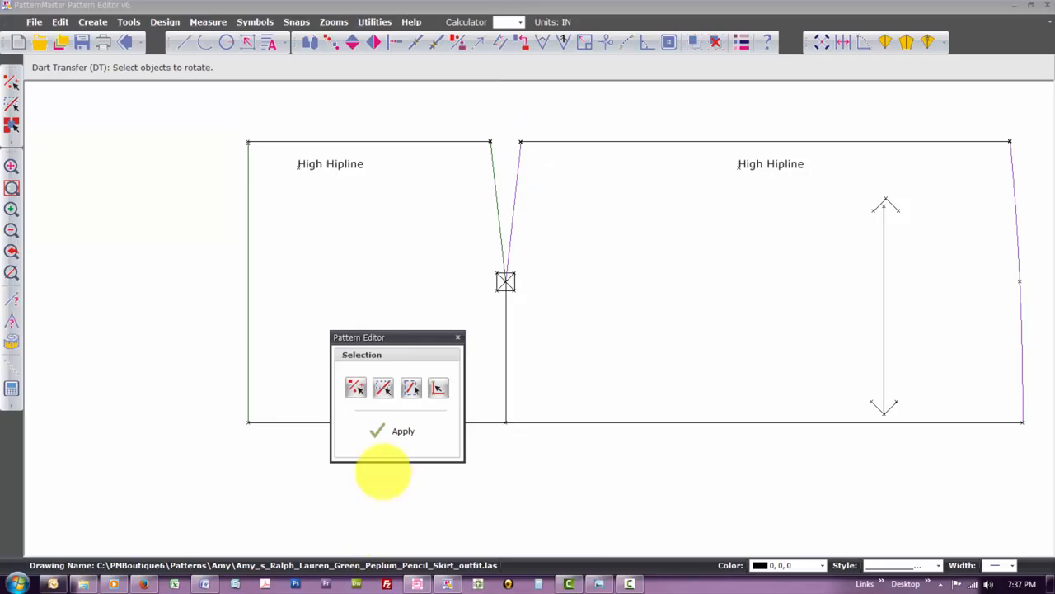
# Select the section left of the dart, including the dart point symbol, and rotate it clockwise to transfer 100% of the dart to the bottom line.
pyautogui.moveTo(501, 124); pyautogui.dragTo(221, 462)
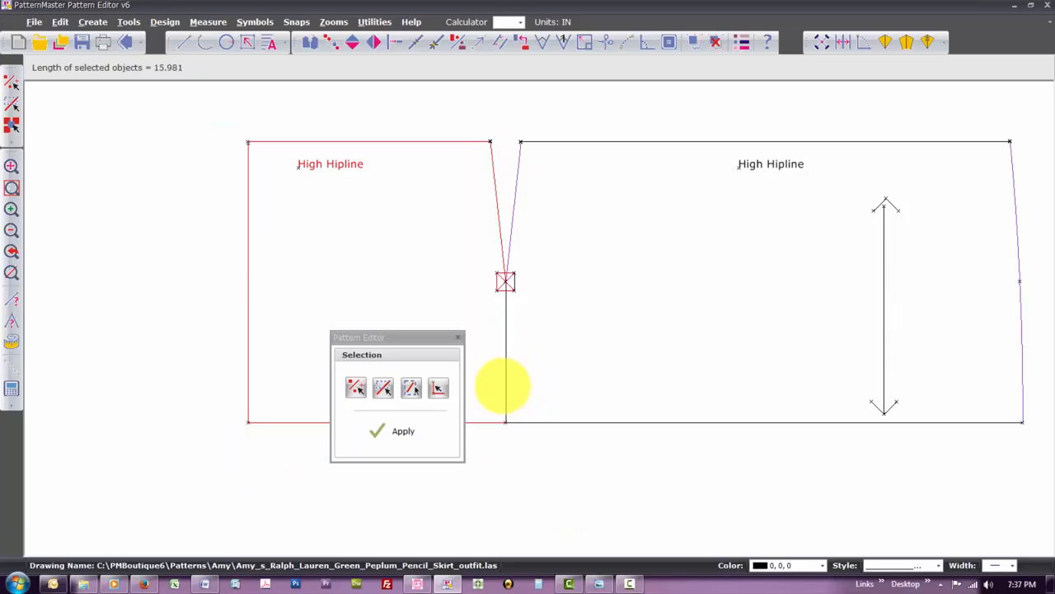
pyautogui.click(504, 387)
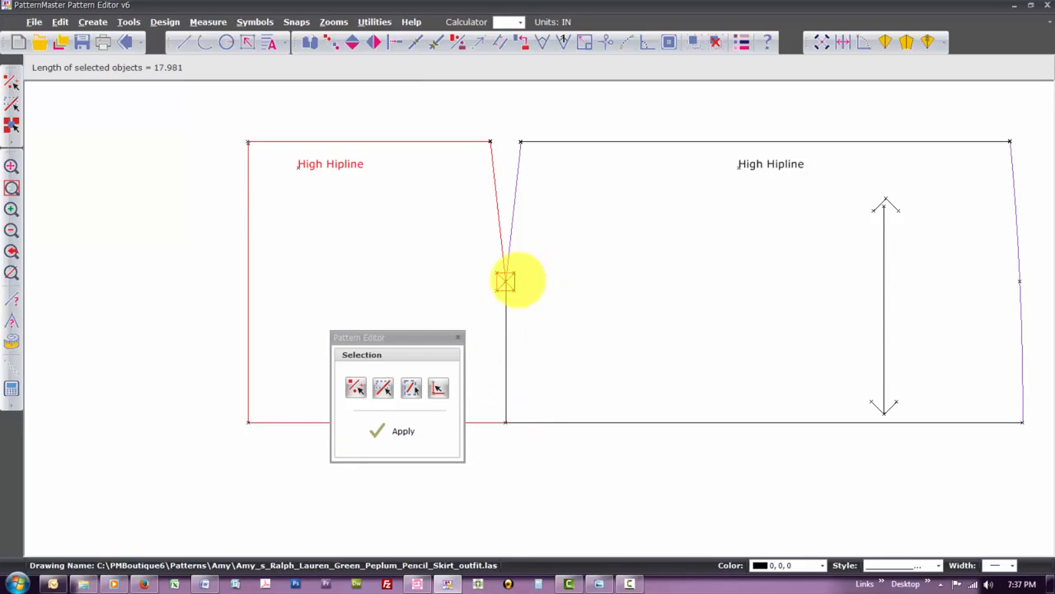
pyautogui.click(512, 282)
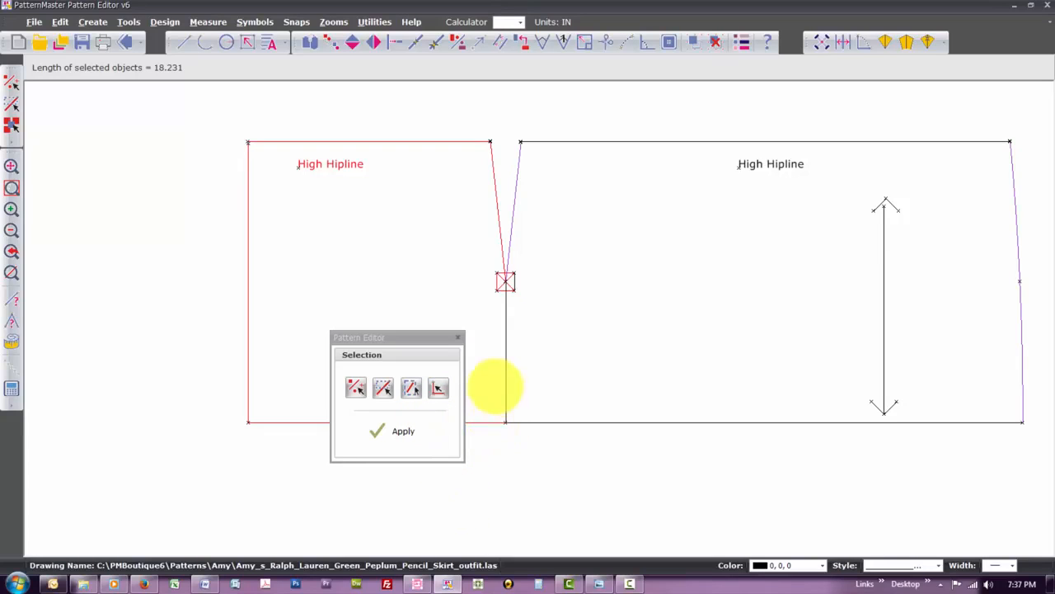
pyautogui.click(399, 430)
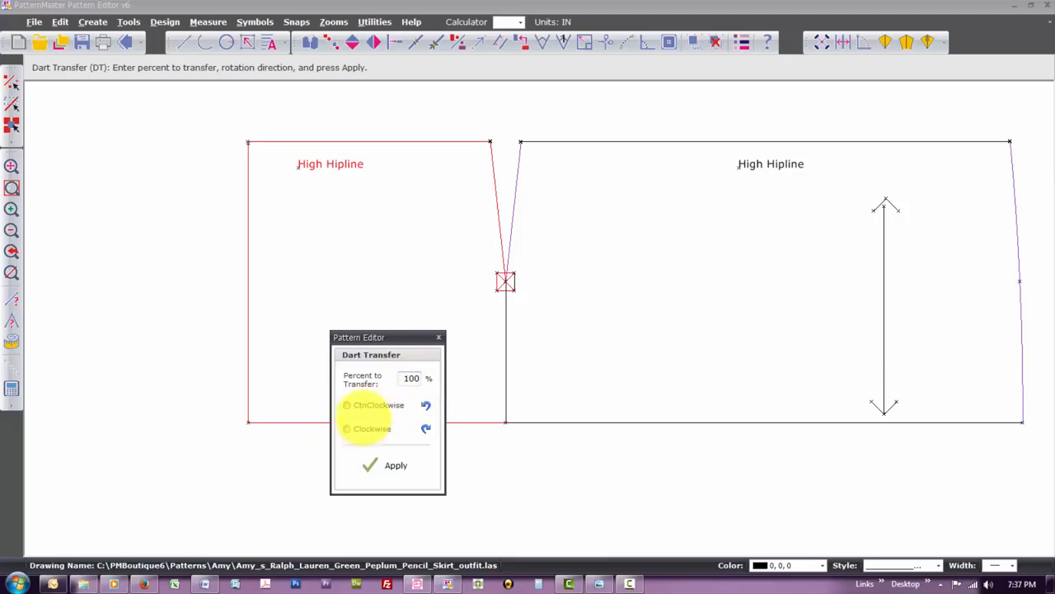
pyautogui.click(366, 428)
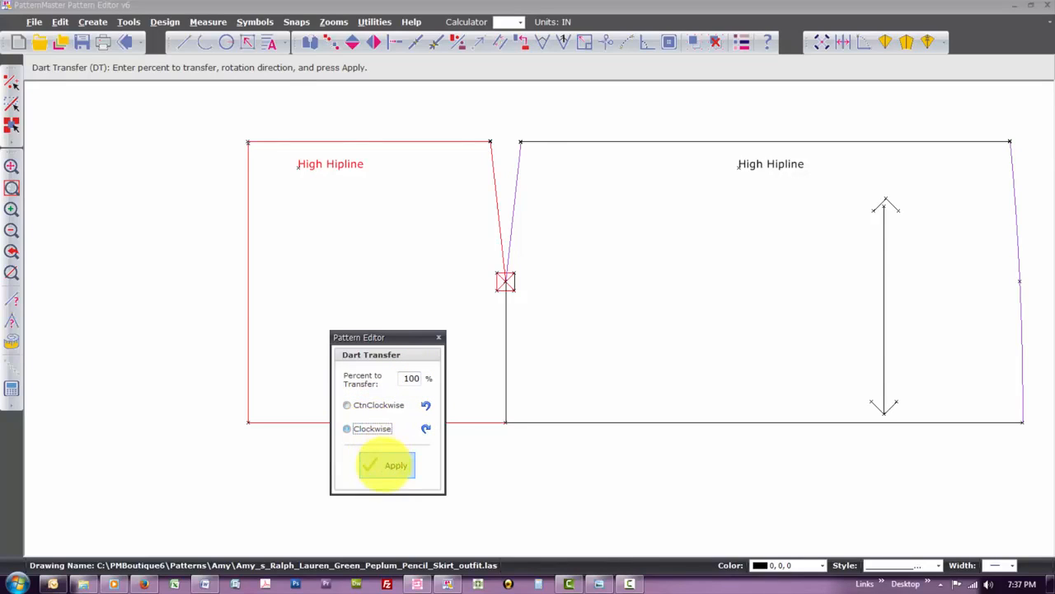
pyautogui.click(386, 465)
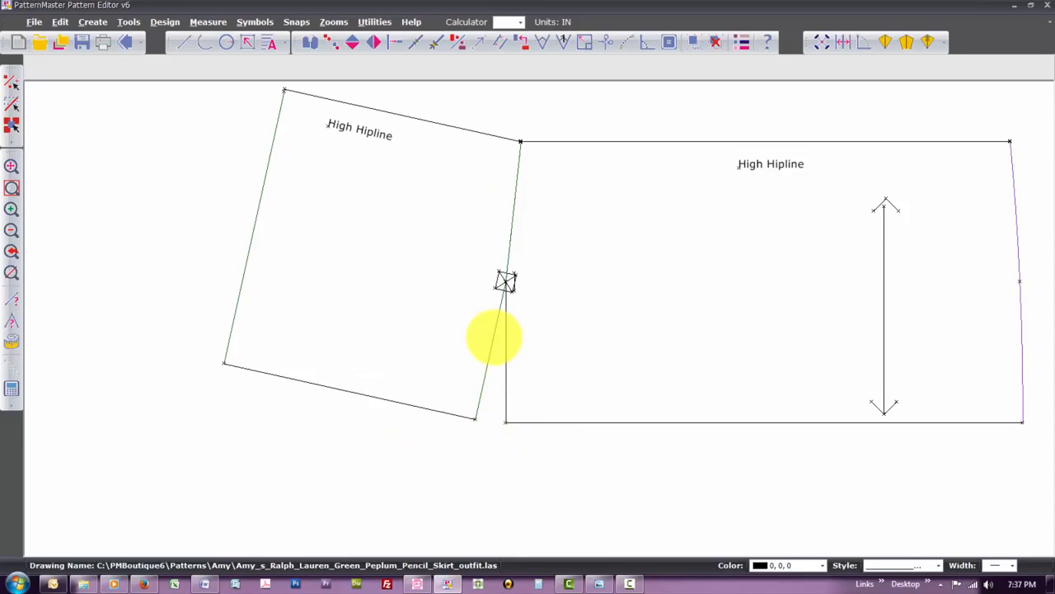
# Draw a smooth arc about 10.34 in long above the high hipline, from the rotated section's upper outer corner to the side seam's upper end.
pyautogui.scroll(1, 493, 337)
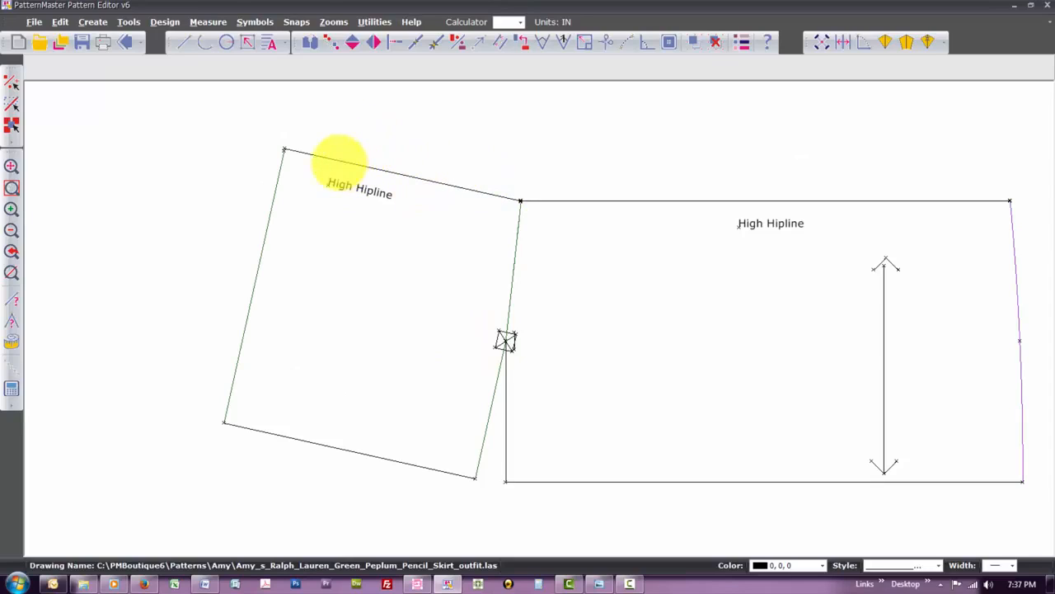
pyautogui.press('a')
pyautogui.press('r')
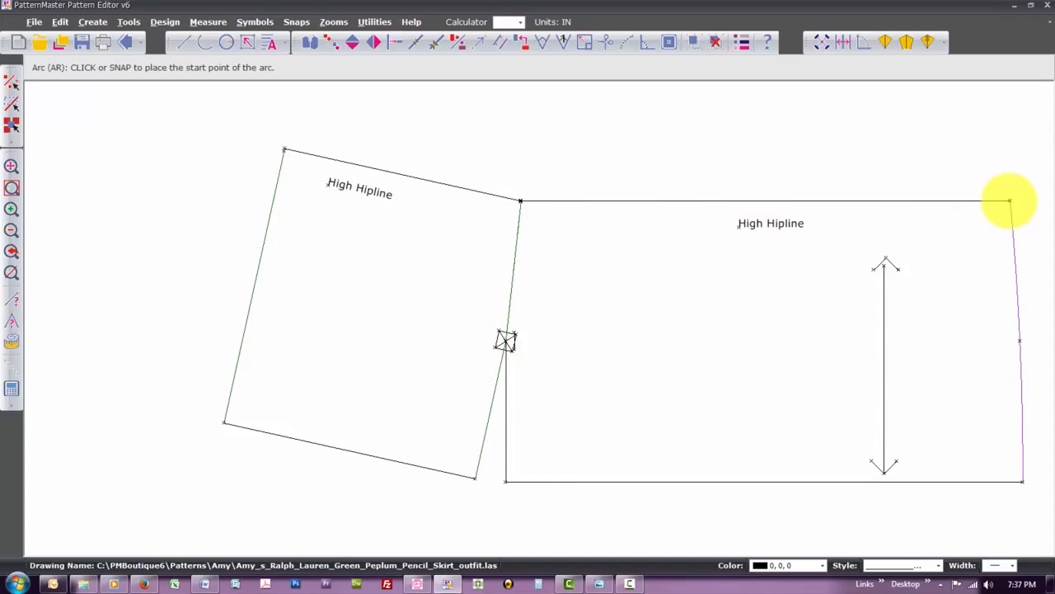
pyautogui.click(285, 149)
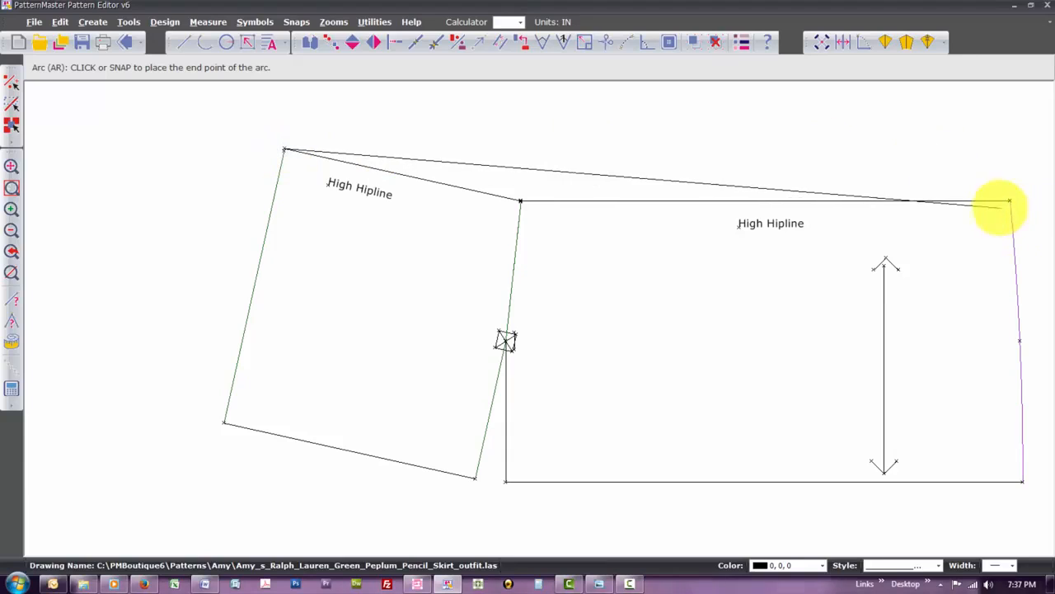
pyautogui.click(1009, 201)
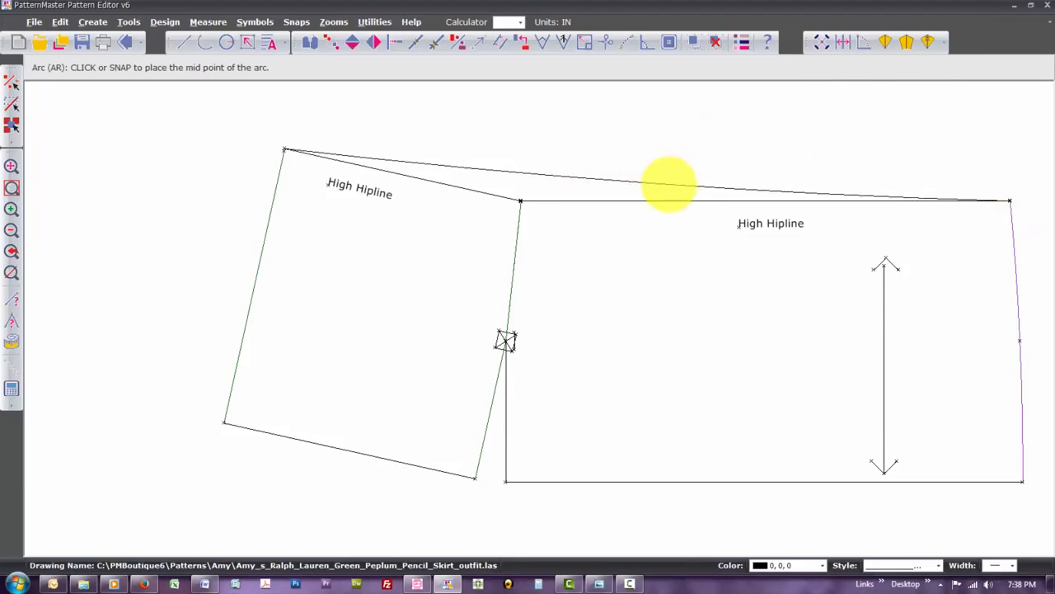
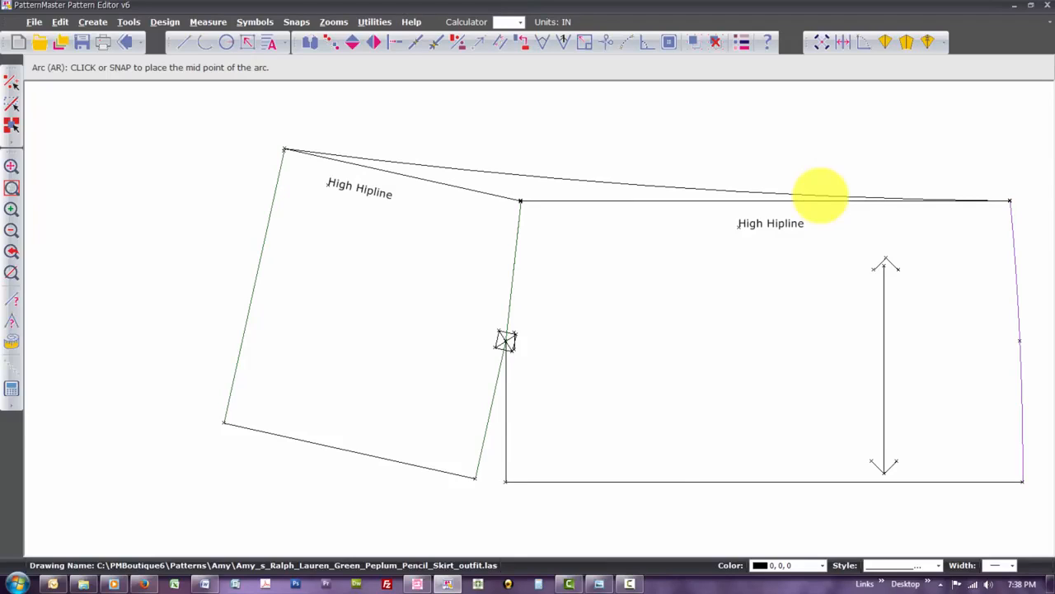
pyautogui.click(820, 195)
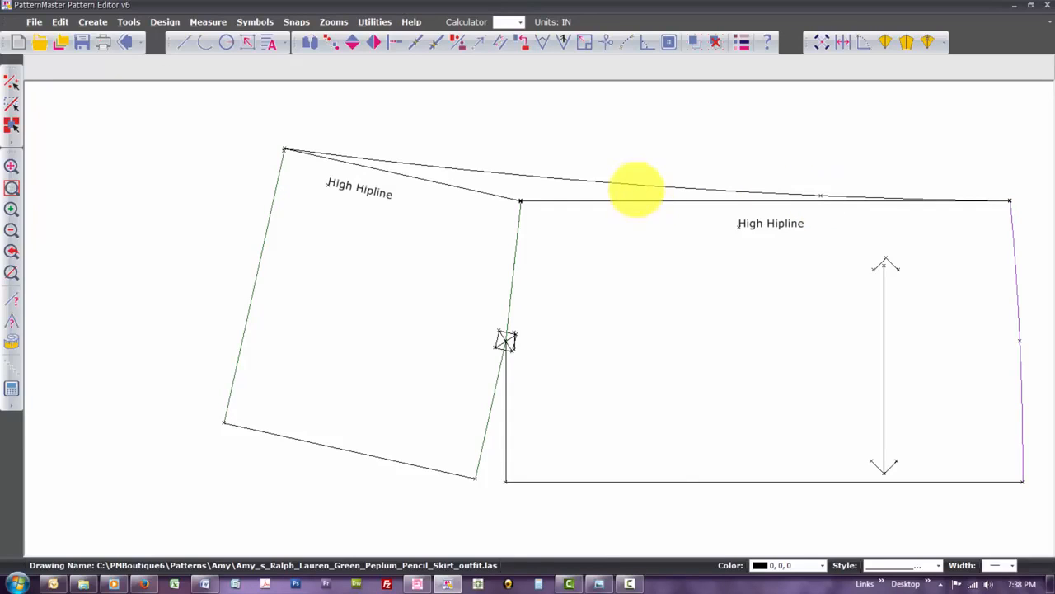
# Try to copy the upper arc down to the bottom line of the left piece.
pyautogui.click(636, 186)
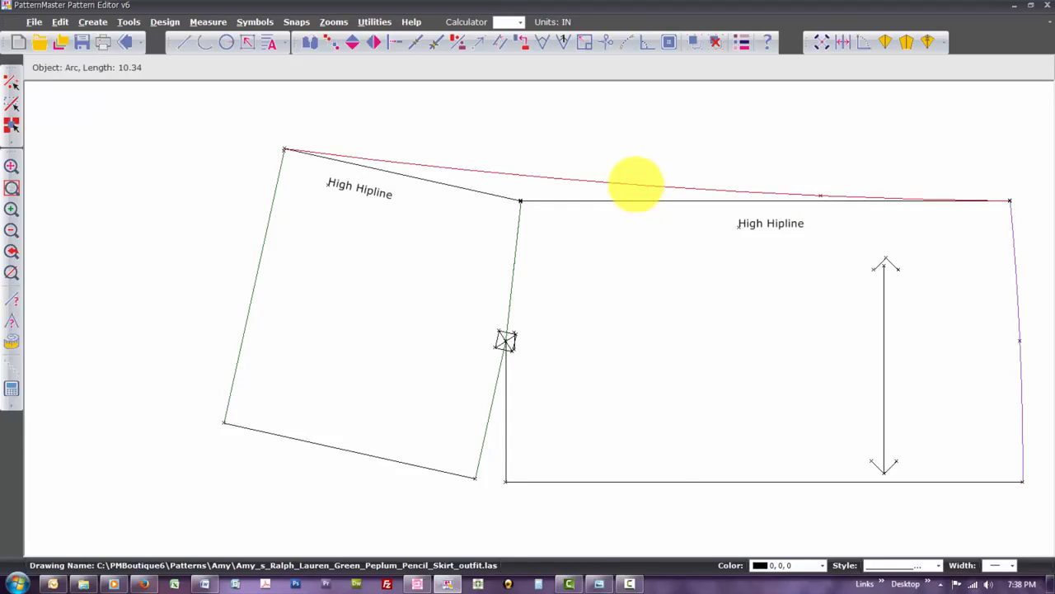
pyautogui.press('c')
pyautogui.press('o')
pyautogui.press('Return')
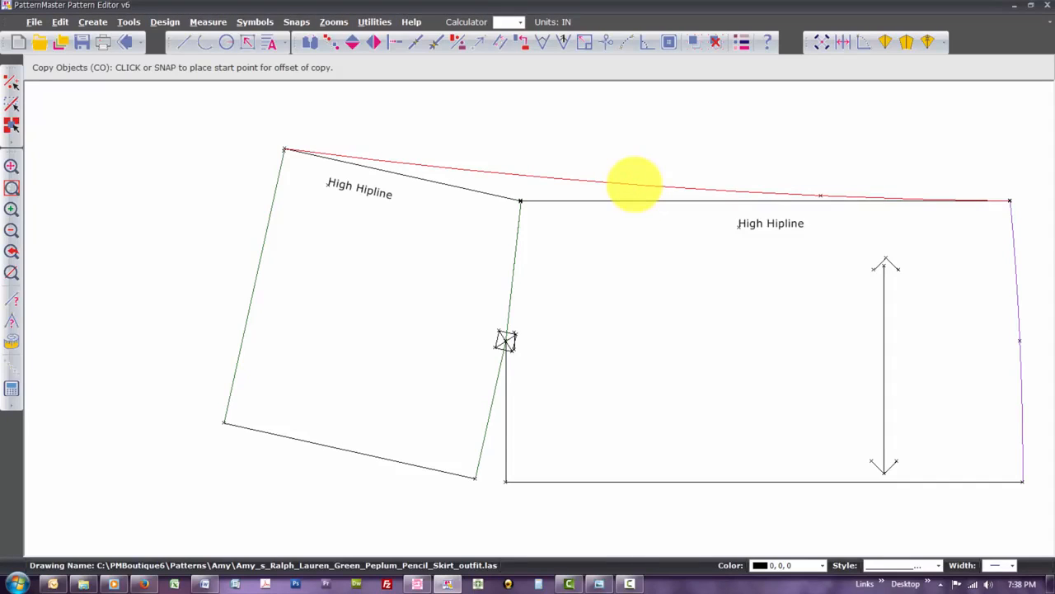
pyautogui.click(635, 183)
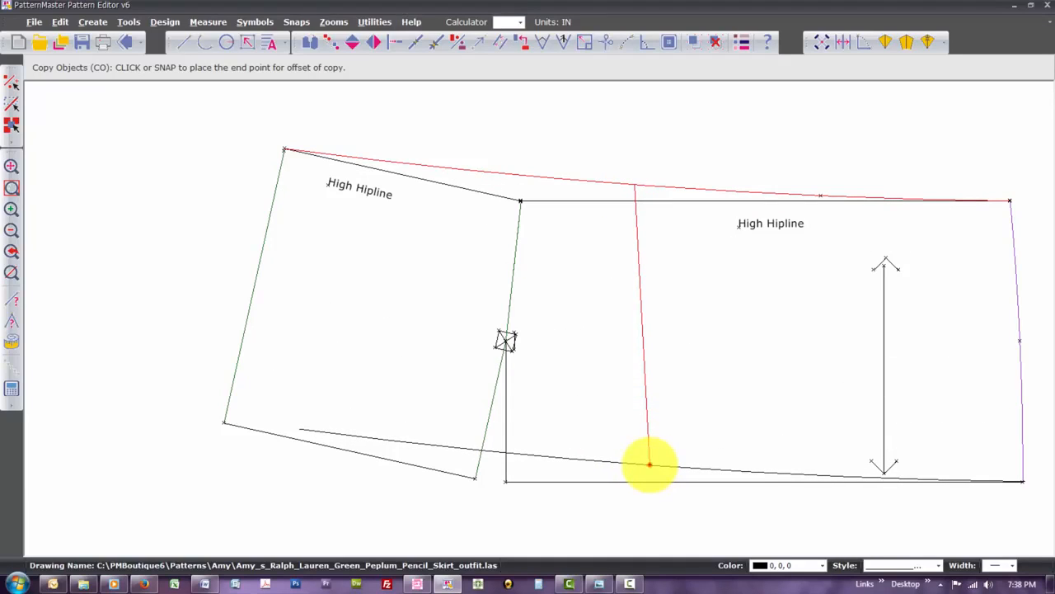
pyautogui.click(649, 465)
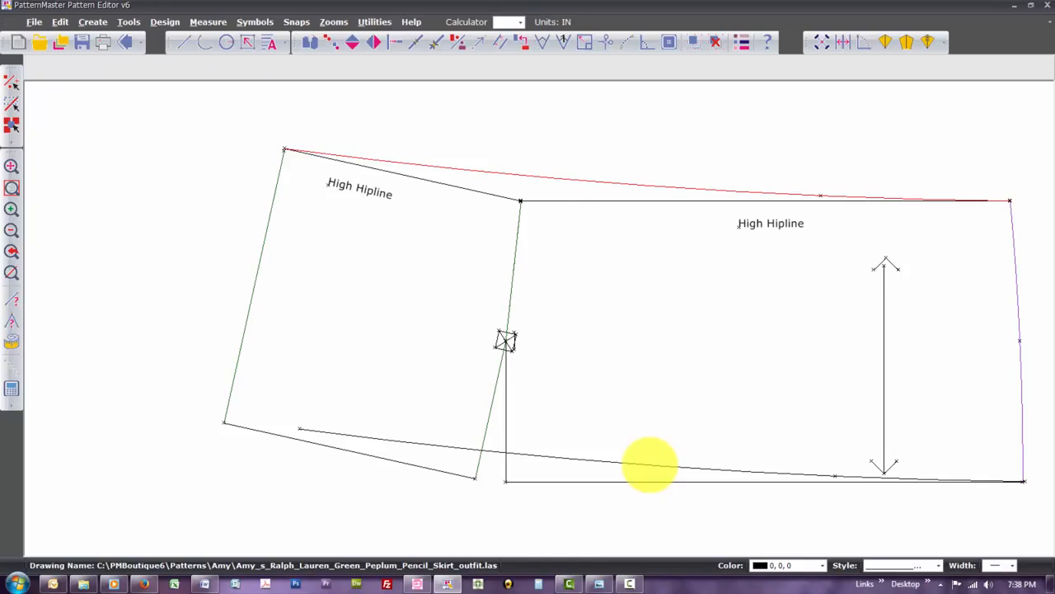
pyautogui.hotkey('ctrl', 'z')
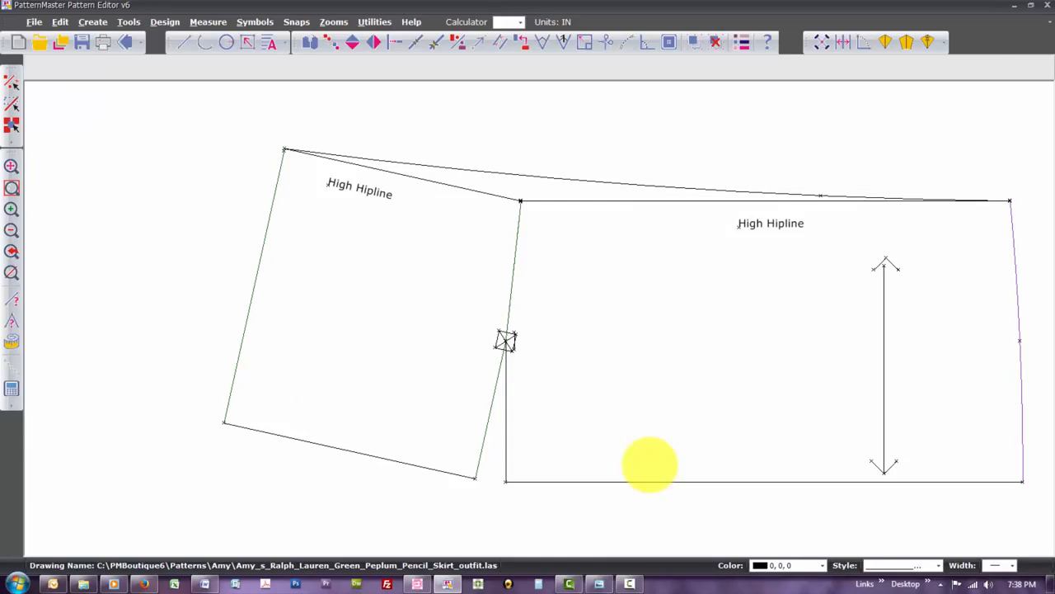
# Draw a smooth arc across the bottom opening, from the rotated section's lower outer corner to the side seam's lower end.
pyautogui.press('a')
pyautogui.press('r')
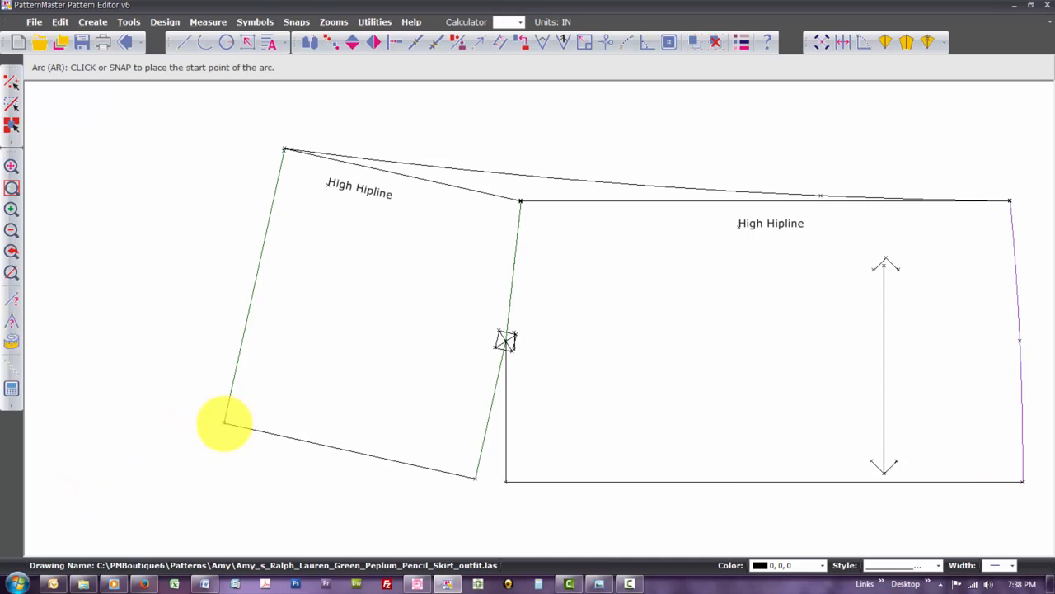
pyautogui.click(224, 422)
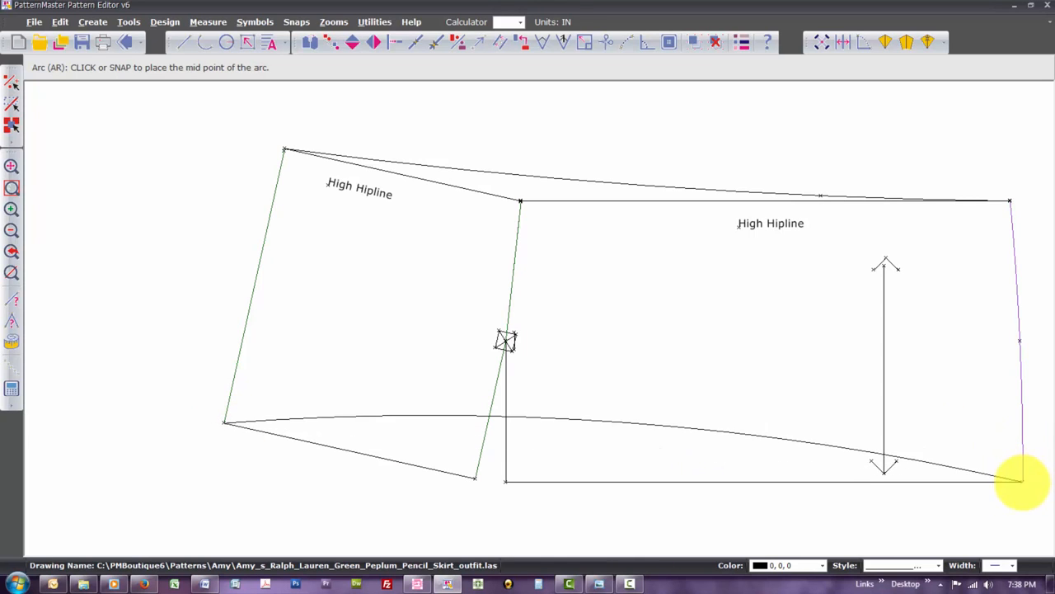
pyautogui.click(1022, 480)
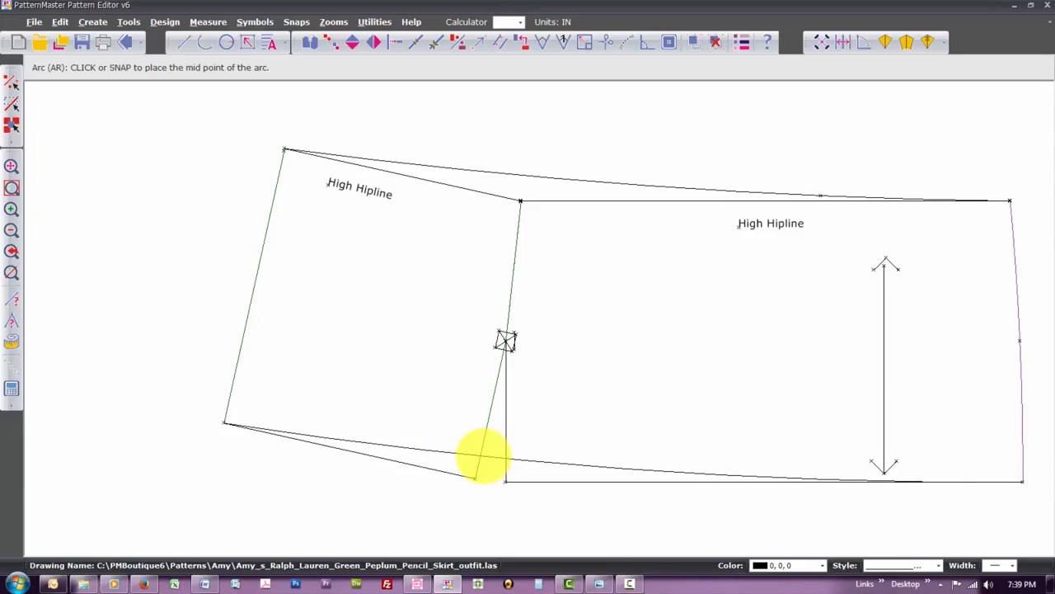
pyautogui.click(483, 456)
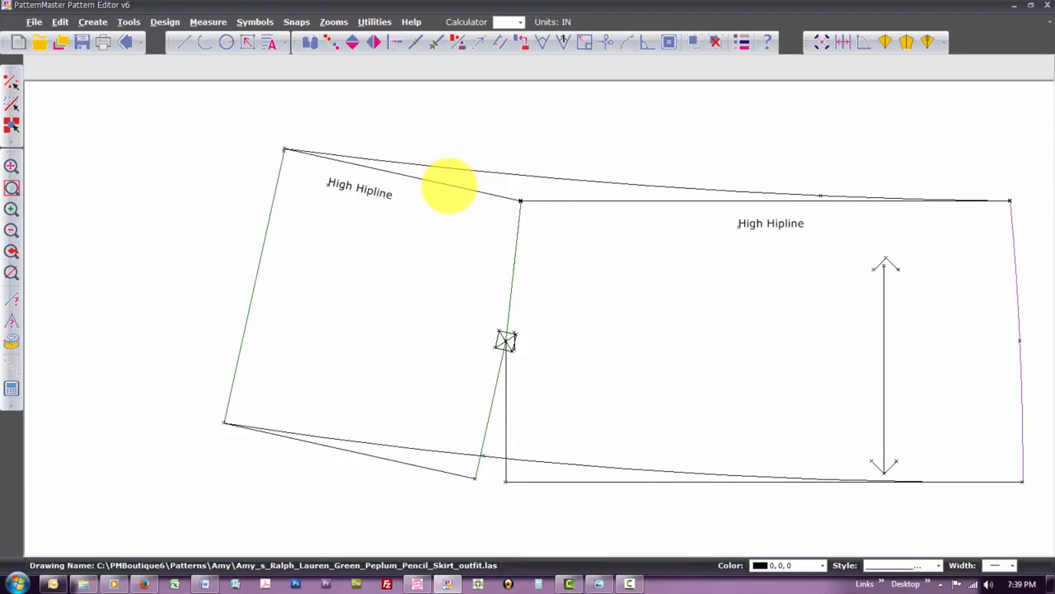
# Select the whole left piece with its new arcs and copy it straight down into the empty area below.
pyautogui.click(450, 184)
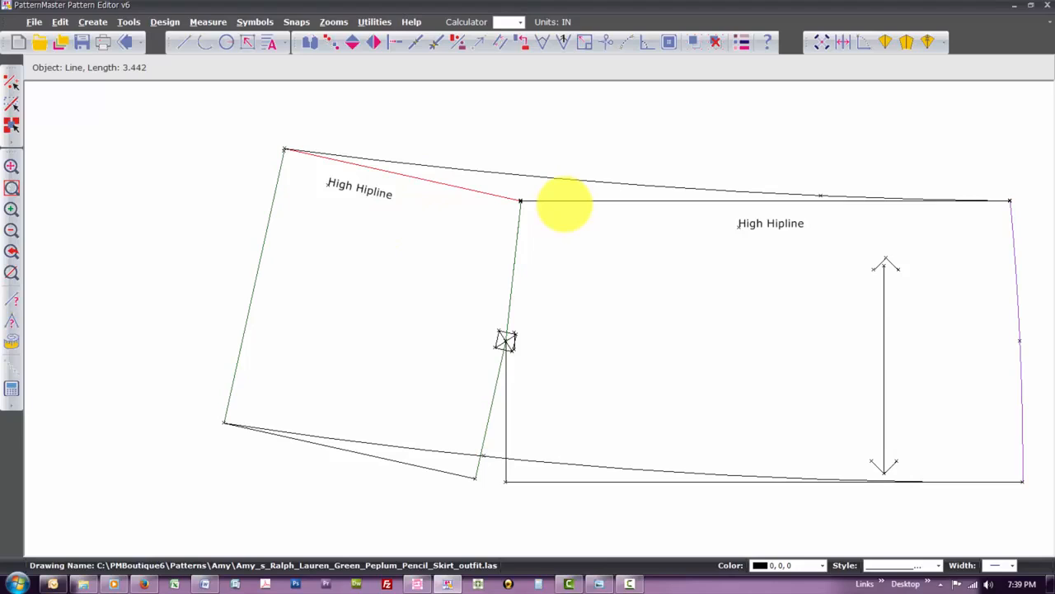
pyautogui.press('z')
pyautogui.press('o')
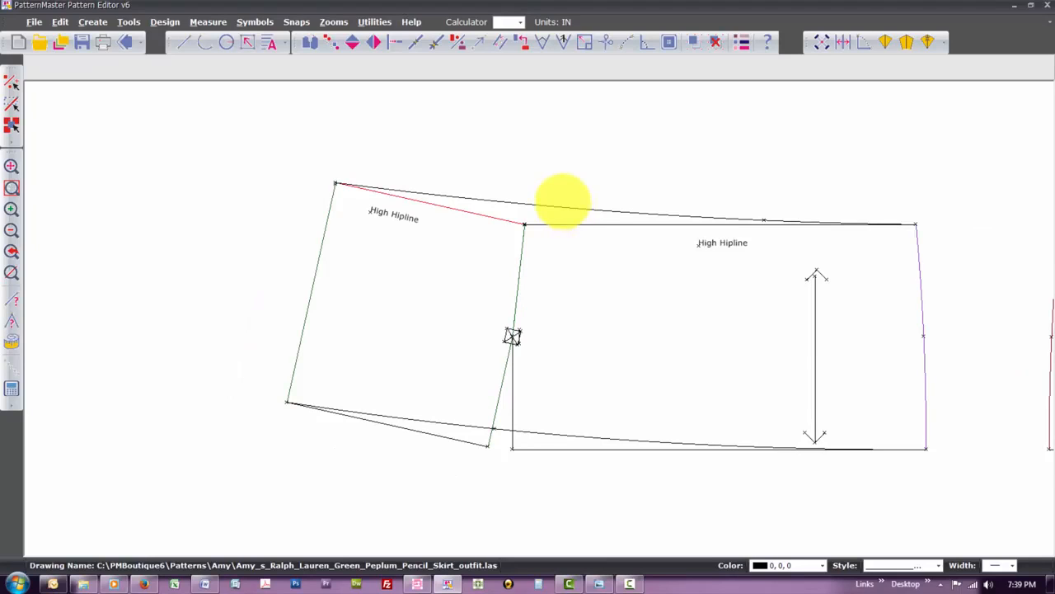
pyautogui.press('z')
pyautogui.press('o')
pyautogui.press('o')
pyautogui.press('z')
pyautogui.press('o')
pyautogui.press('z')
pyautogui.press('o')
pyautogui.press('z')
pyautogui.press('o')
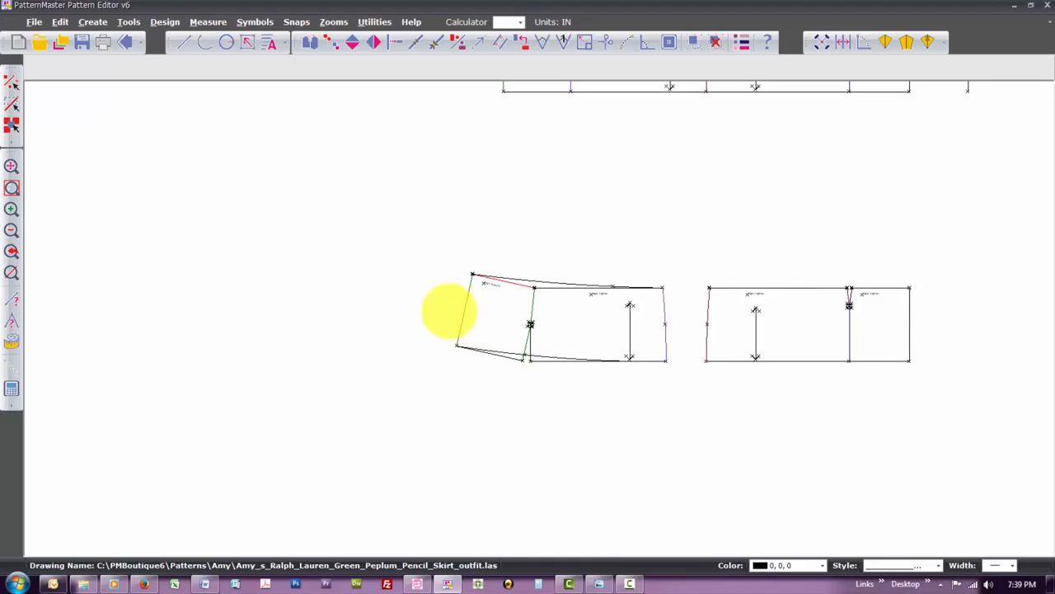
pyautogui.moveTo(443, 247); pyautogui.dragTo(681, 402)
pyautogui.scroll(-3, 680, 401)
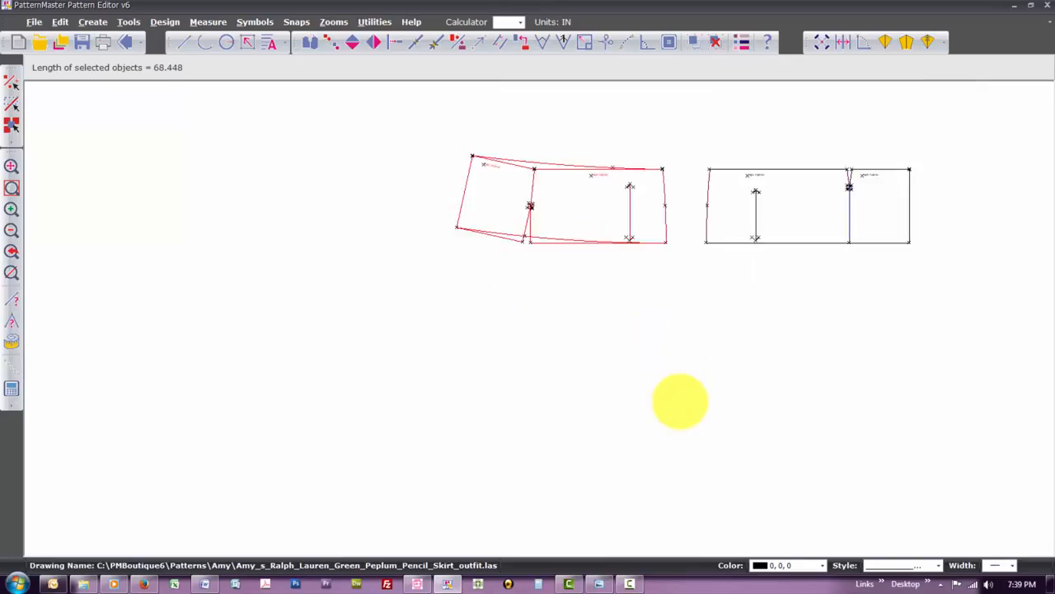
pyautogui.press('c')
pyautogui.press('o')
pyautogui.press('Return')
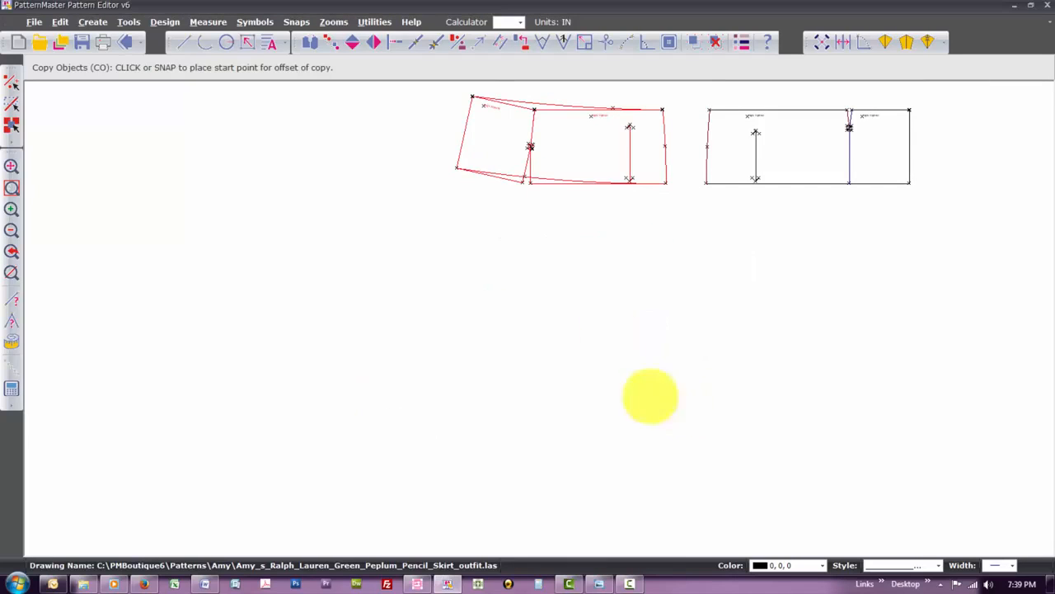
pyautogui.click(613, 124)
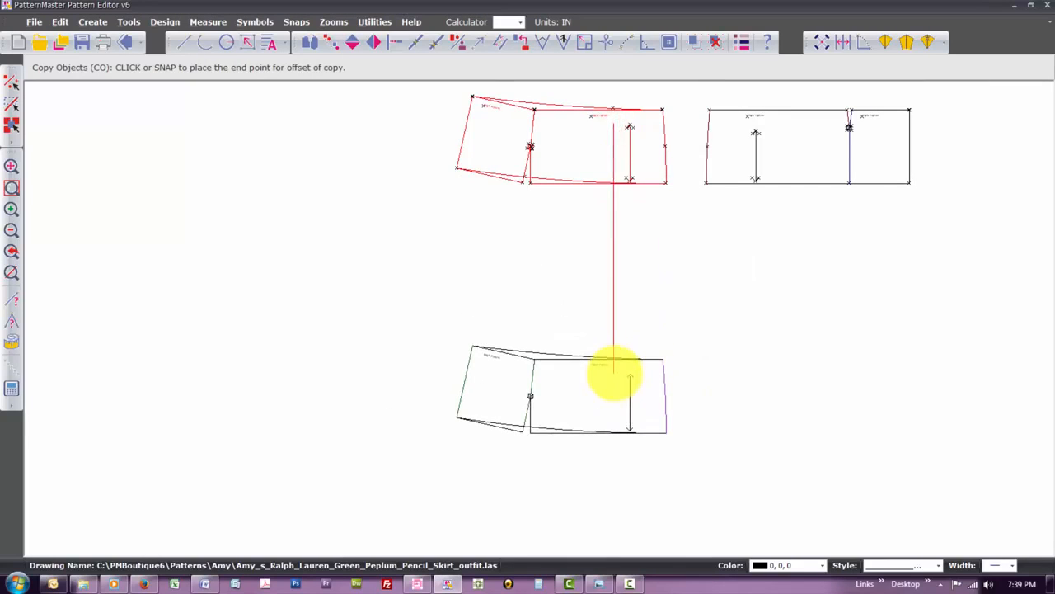
pyautogui.click(614, 363)
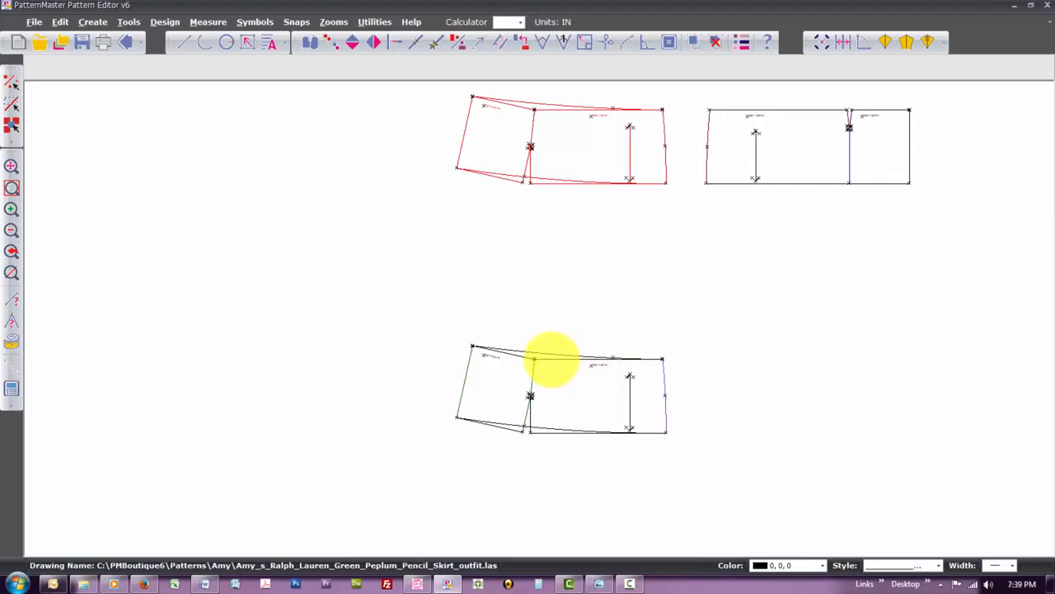
# Delete the straight upper and lower edge lines and the selected dart legs from the lower copy, keeping its new arcs.
pyautogui.click(552, 360)
pyautogui.click(516, 356)
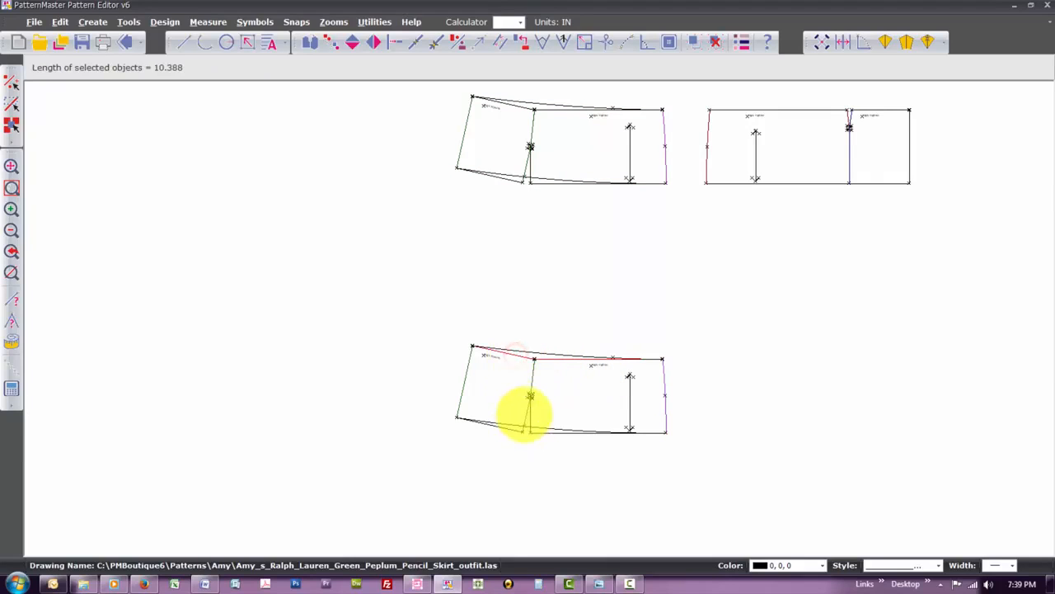
pyautogui.click(524, 414)
pyautogui.click(535, 375)
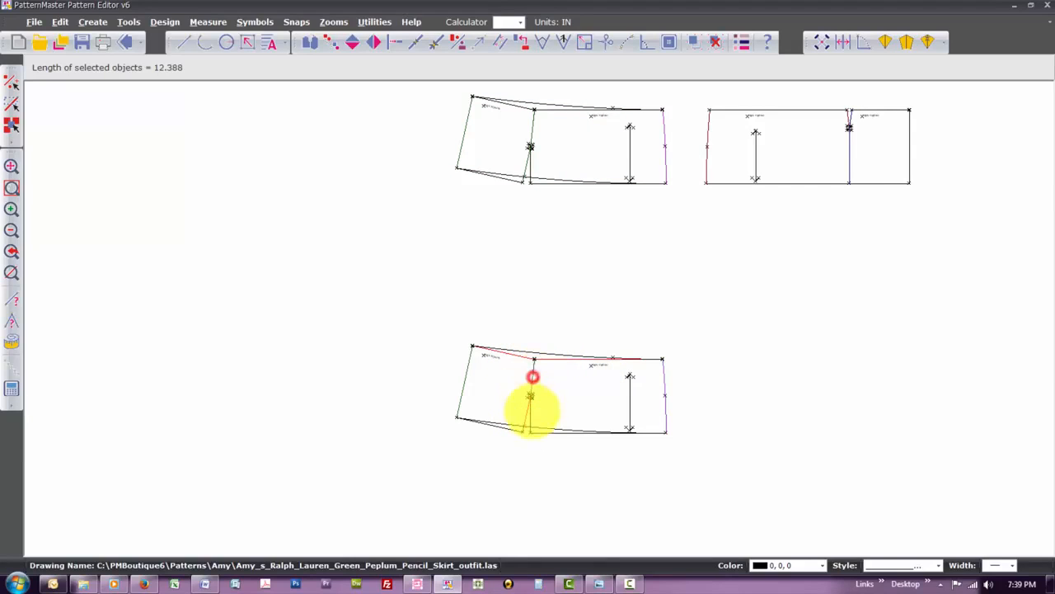
pyautogui.click(535, 423)
pyautogui.click(535, 424)
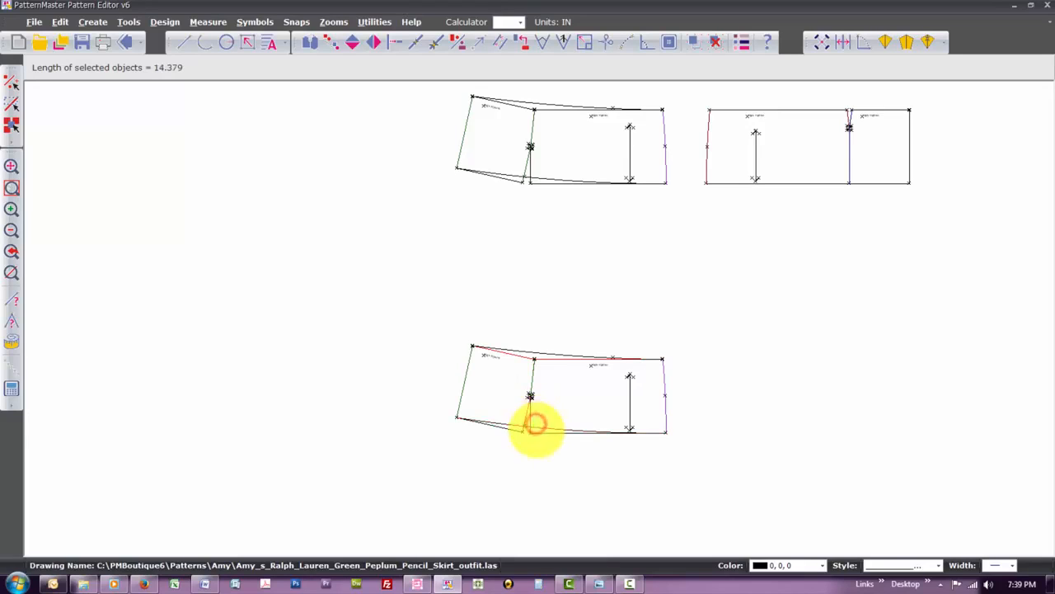
pyautogui.click(537, 433)
pyautogui.click(511, 430)
pyautogui.click(530, 417)
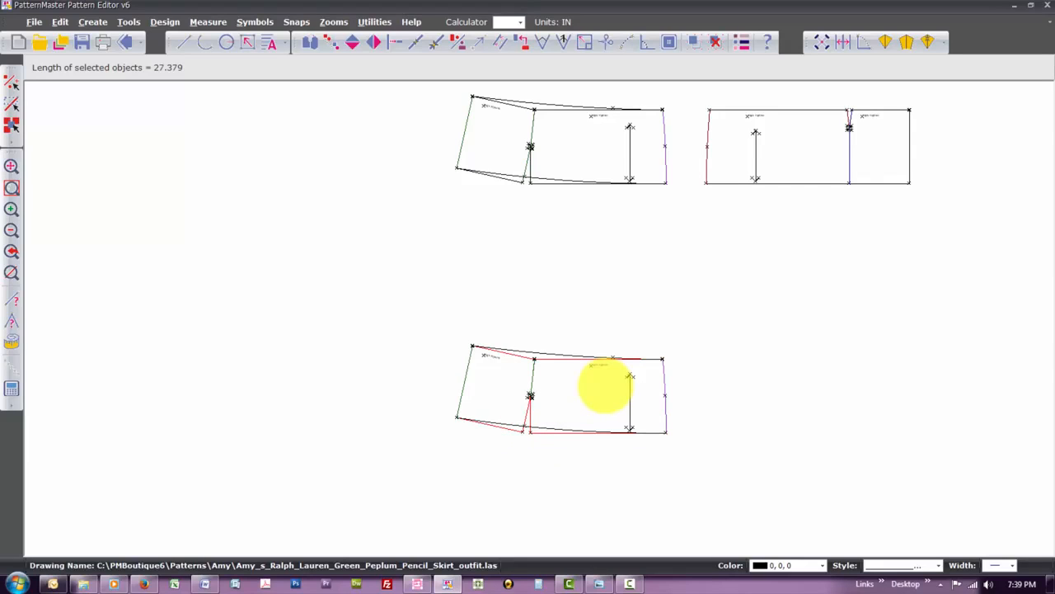
pyautogui.press('Delete')
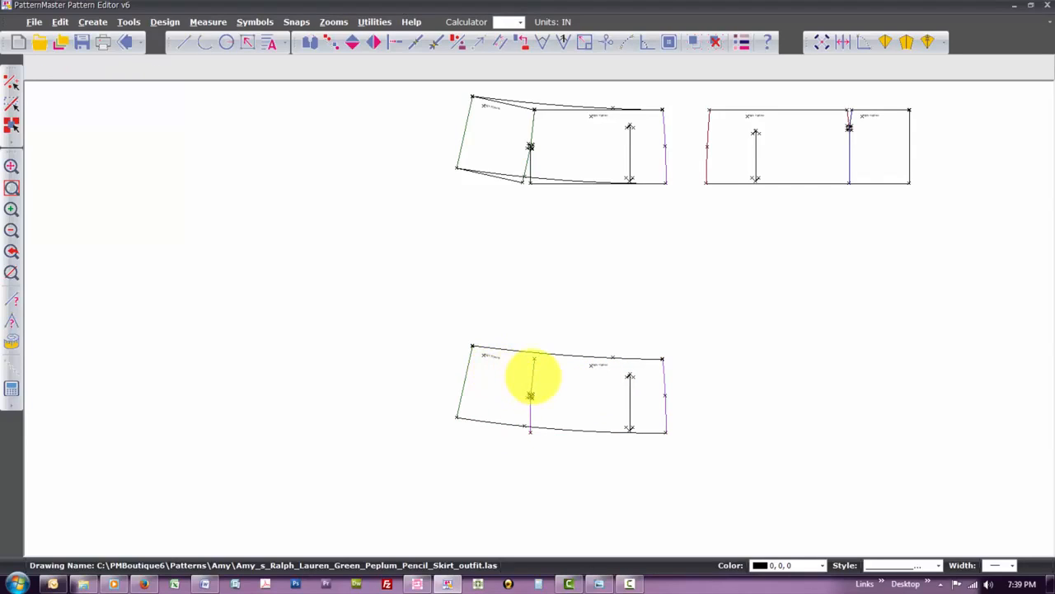
# Delete the remaining vertical dart lines, the dart-point marks and the stray end point inside the lower copy.
pyautogui.click(534, 372)
pyautogui.click(530, 411)
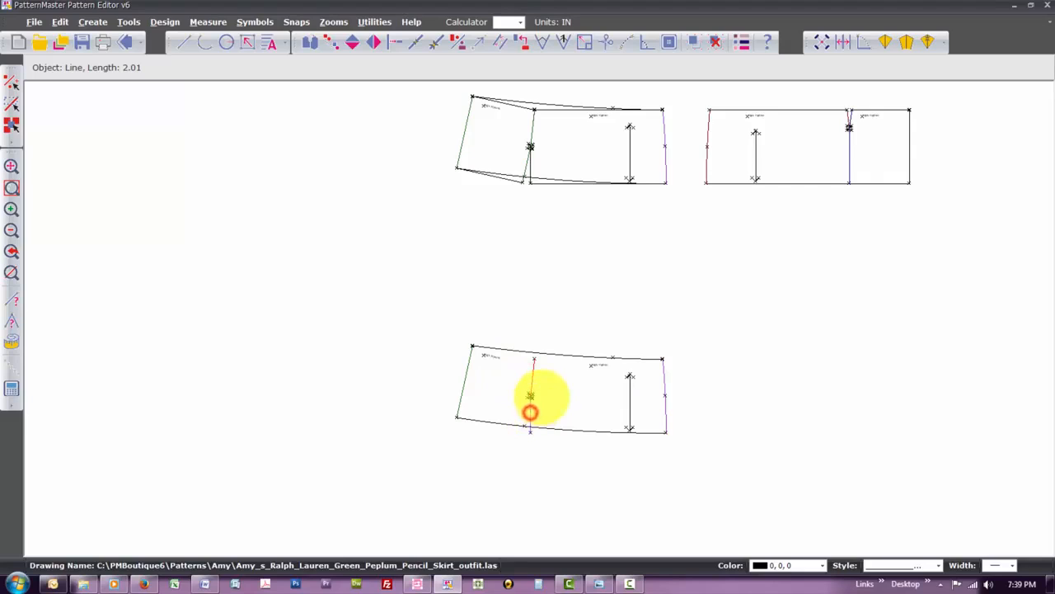
pyautogui.moveTo(538, 391); pyautogui.dragTo(513, 402)
pyautogui.press('Delete')
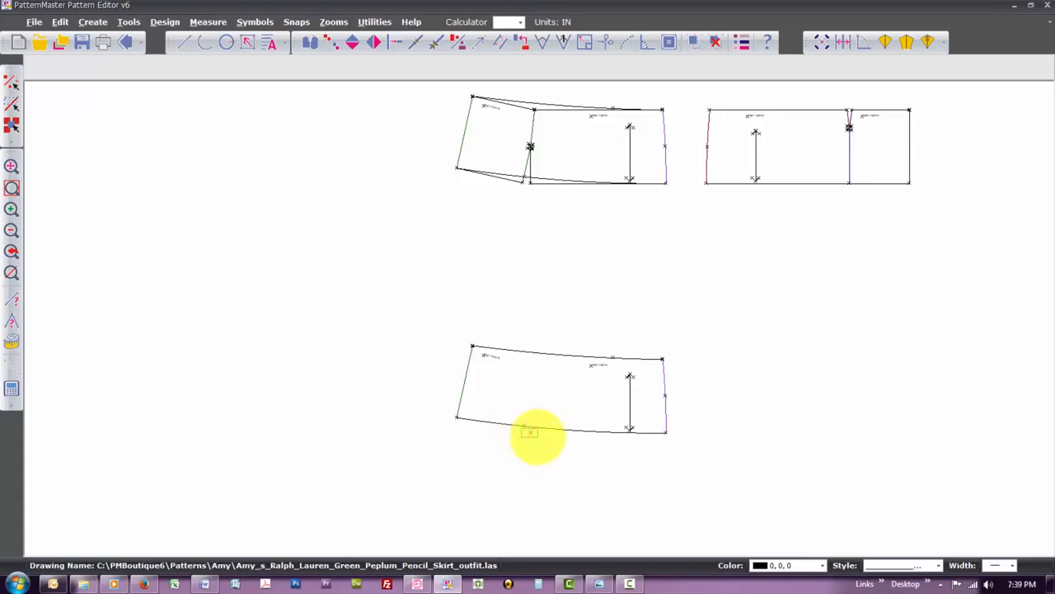
pyautogui.click(538, 437)
pyautogui.press('Delete')
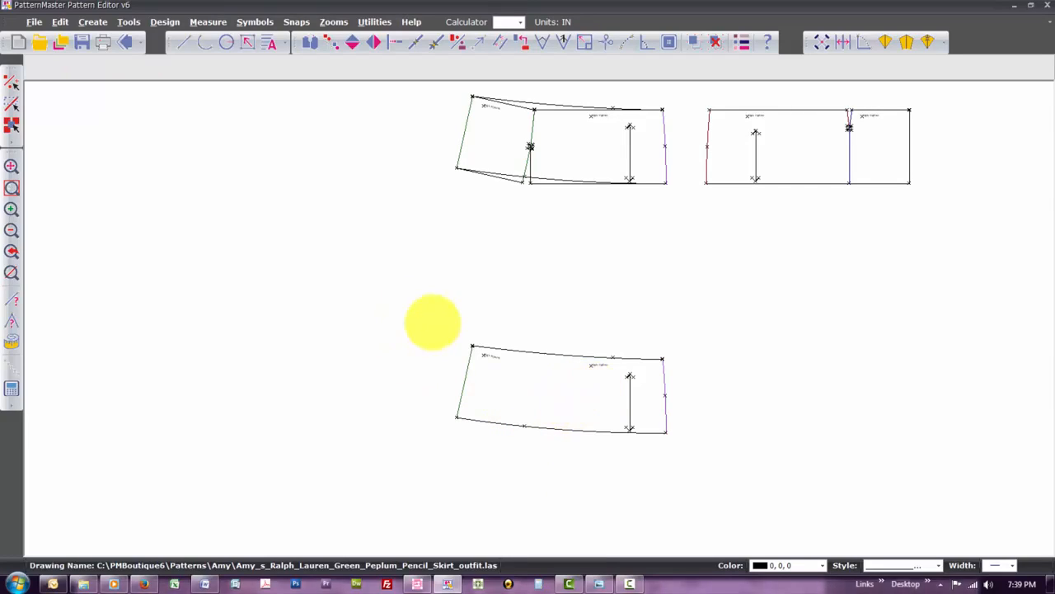
# Group all objects of the cleaned lower copy and rotate the group slightly clockwise about its centre.
pyautogui.moveTo(432, 322); pyautogui.dragTo(724, 499)
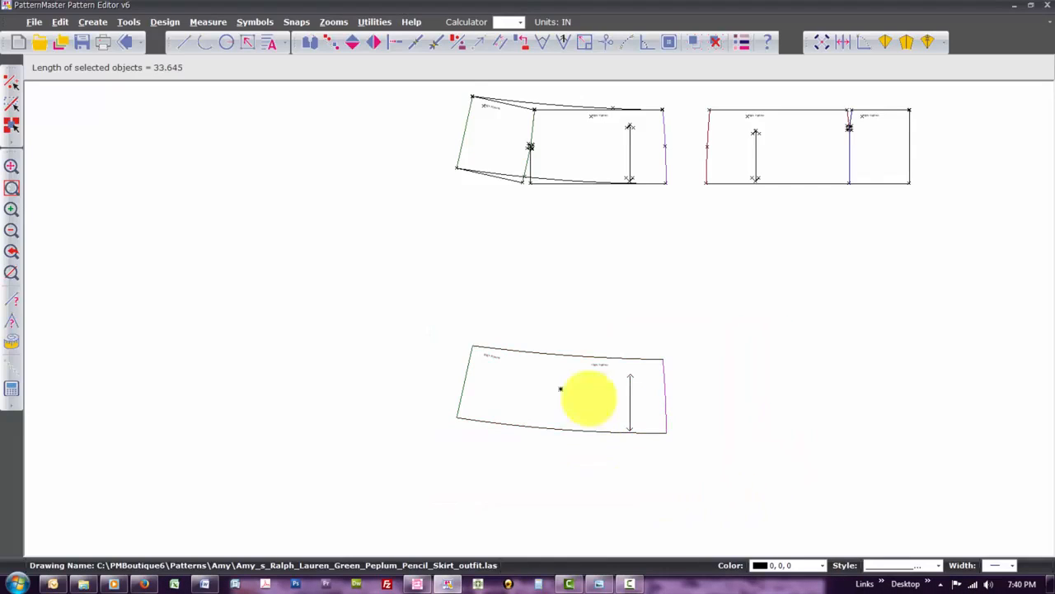
pyautogui.click(570, 383)
pyautogui.press('r')
pyautogui.press('o')
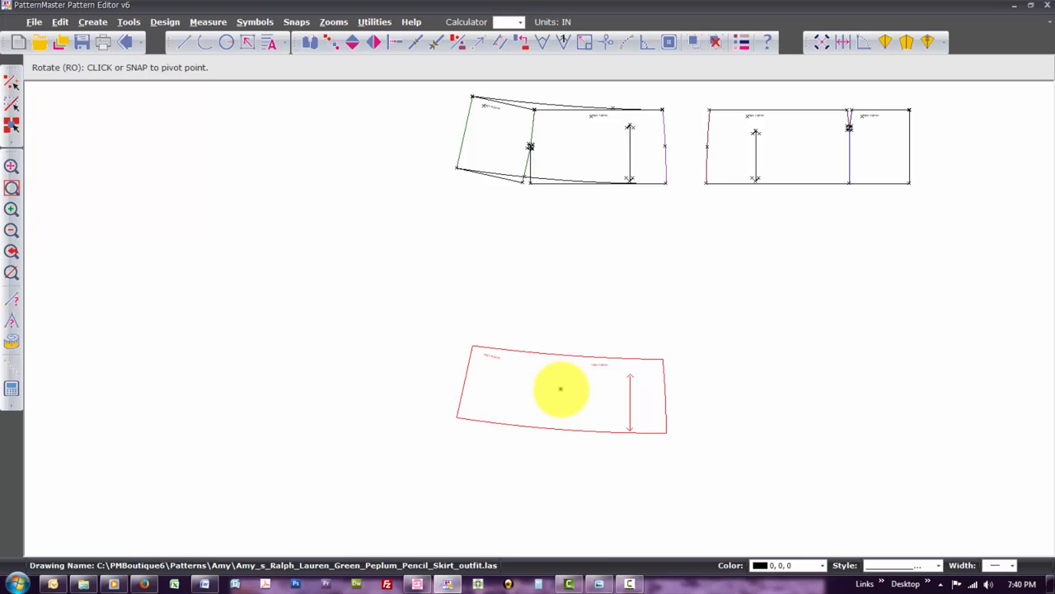
pyautogui.click(561, 388)
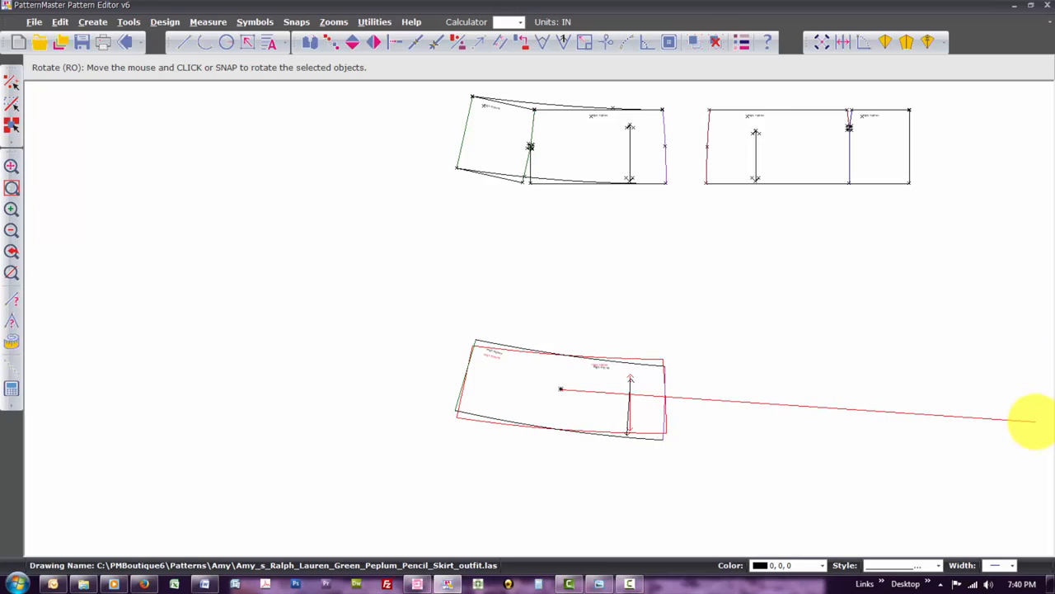
pyautogui.click(1035, 422)
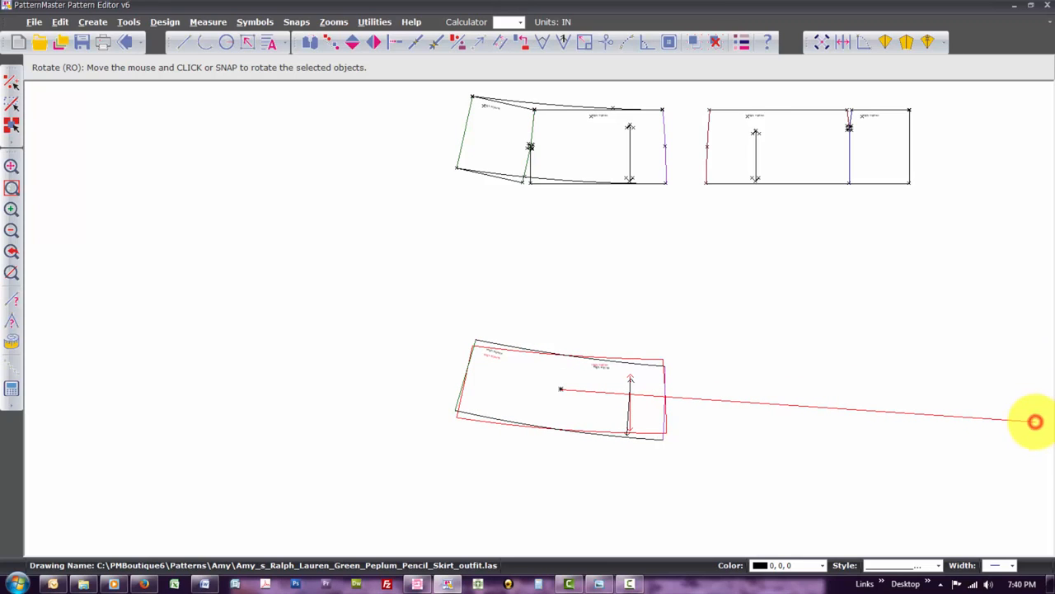
# Try to rotate the grouped piece about its lower side-seam corner, using a horizontal direction.
pyautogui.click(560, 388)
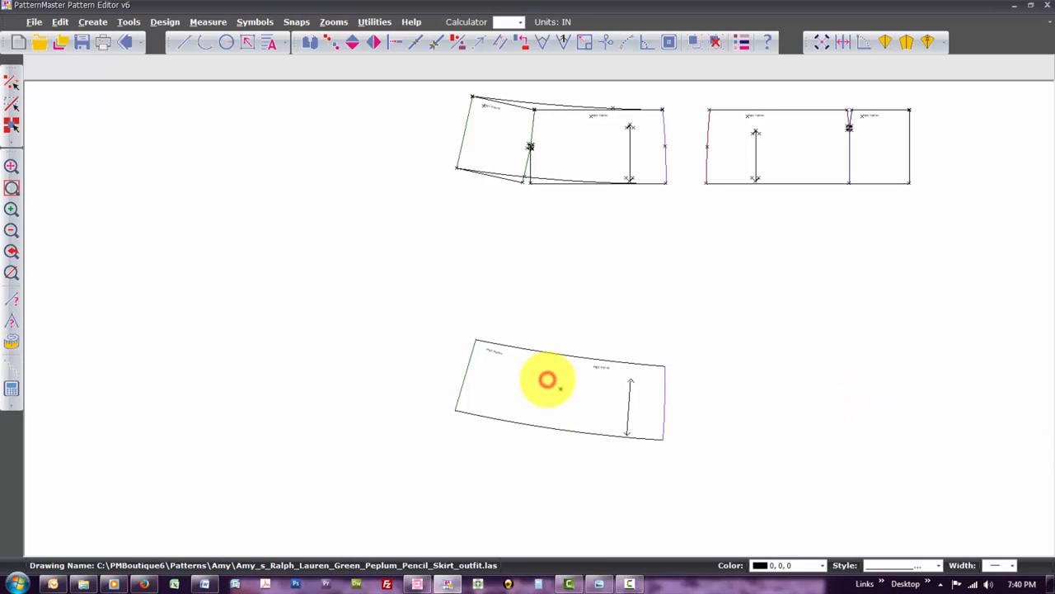
pyautogui.press('r')
pyautogui.press('o')
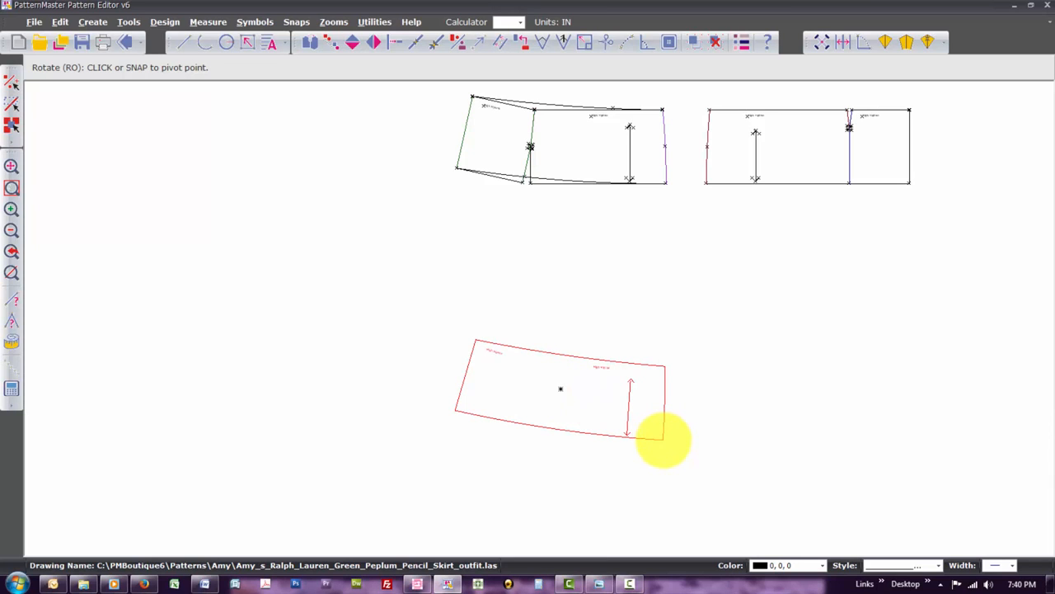
pyautogui.click(664, 437)
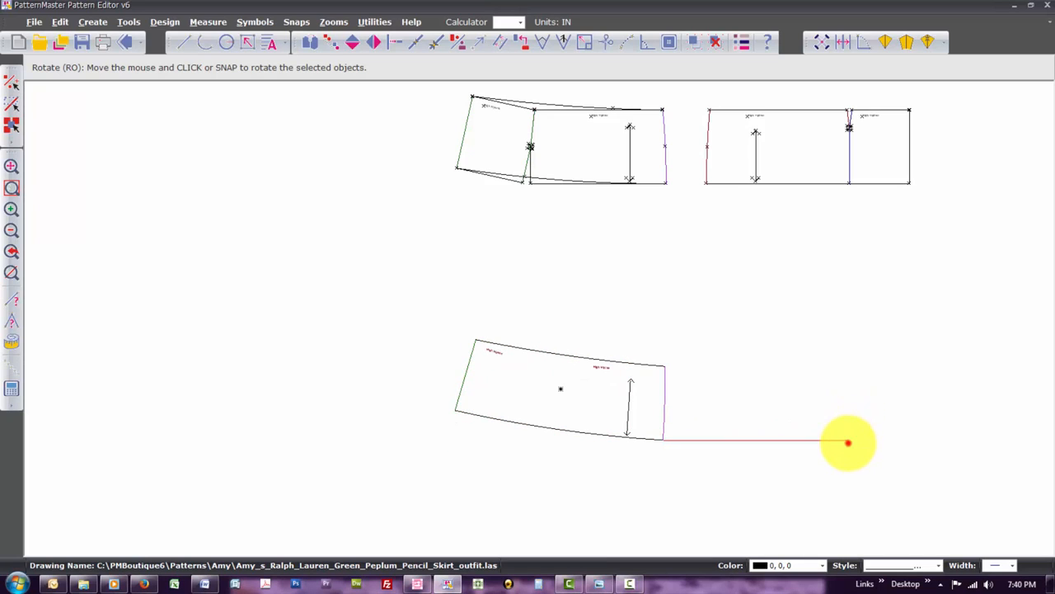
pyautogui.click(848, 443)
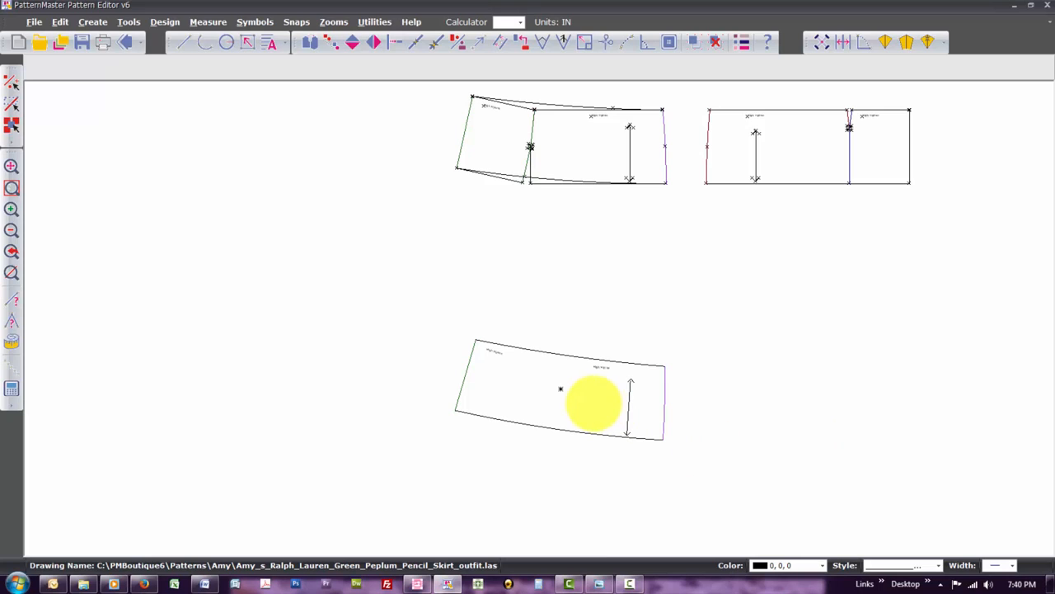
# Rotate the grouped piece a quarter turn counterclockwise about its lower side-seam corner so it hangs downward.
pyautogui.click(593, 402)
pyautogui.press('r')
pyautogui.press('o')
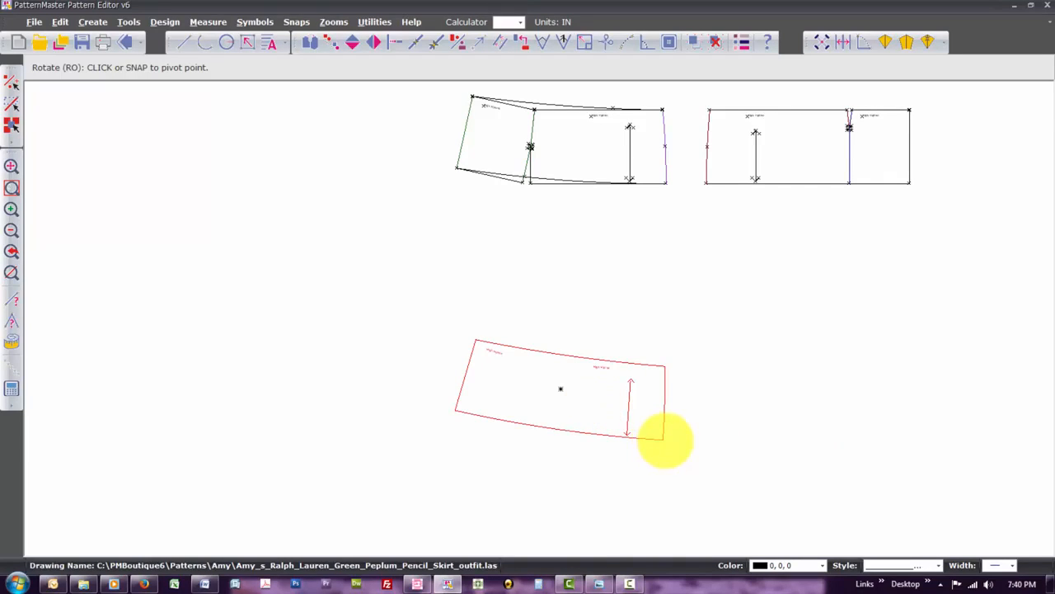
pyautogui.click(663, 439)
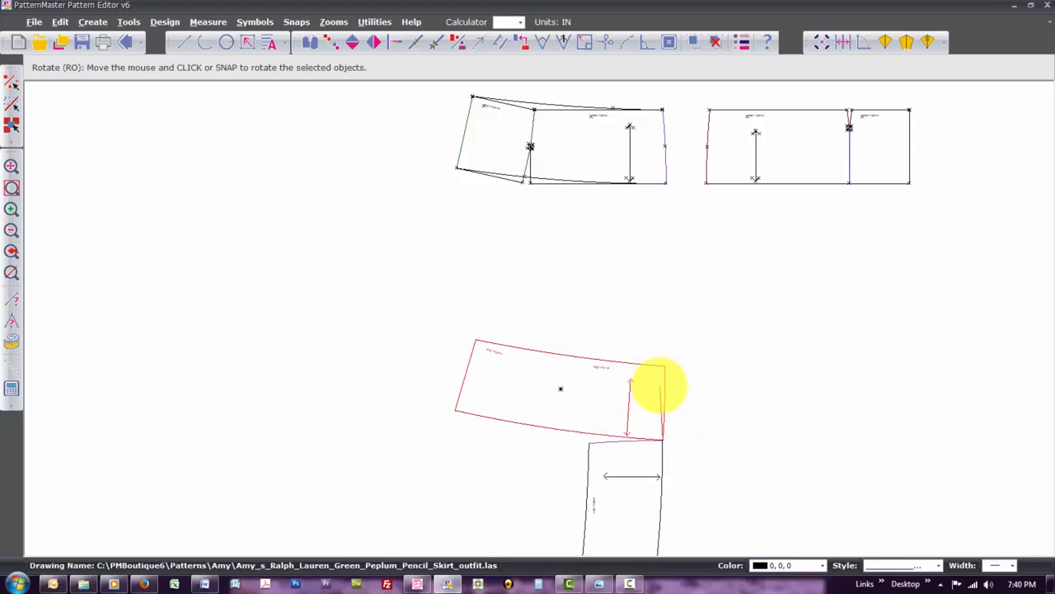
pyautogui.click(660, 385)
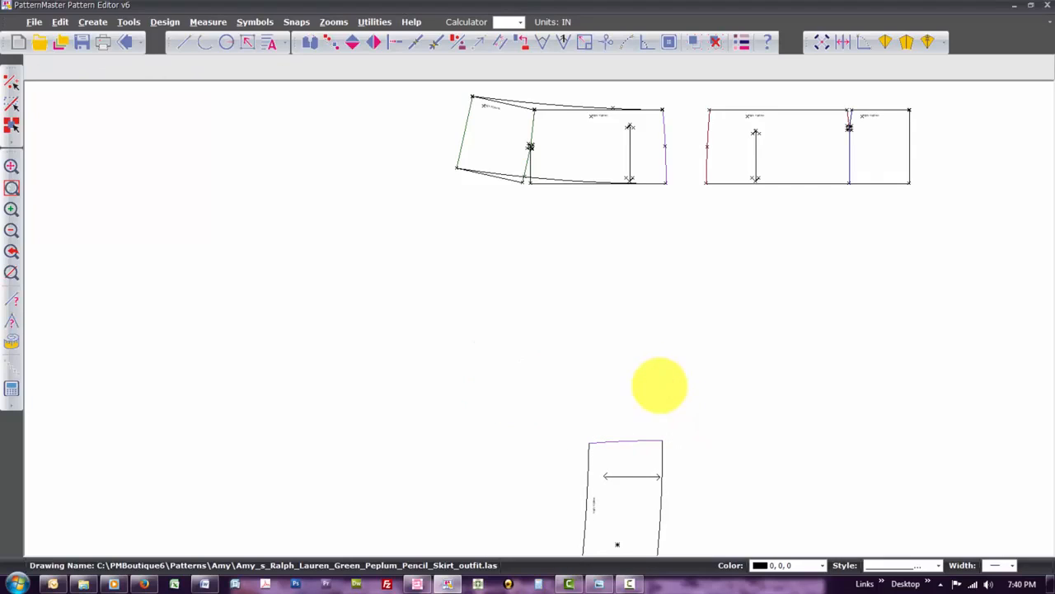
# Rotate the hanging piece a quarter turn back about the same side-seam corner, bringing its grainline upright.
pyautogui.click(616, 533)
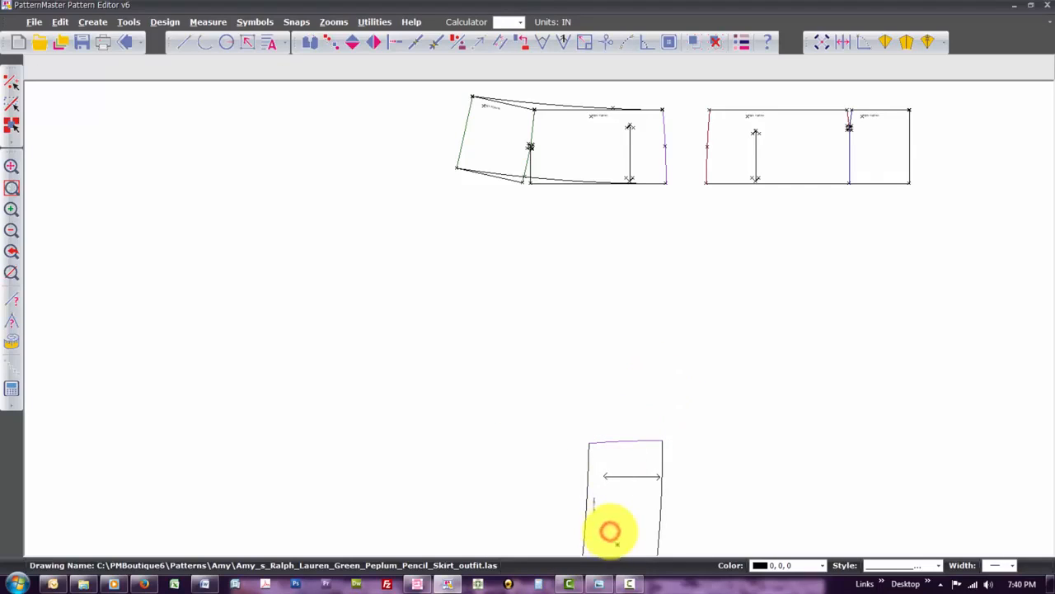
pyautogui.press('r')
pyautogui.press('o')
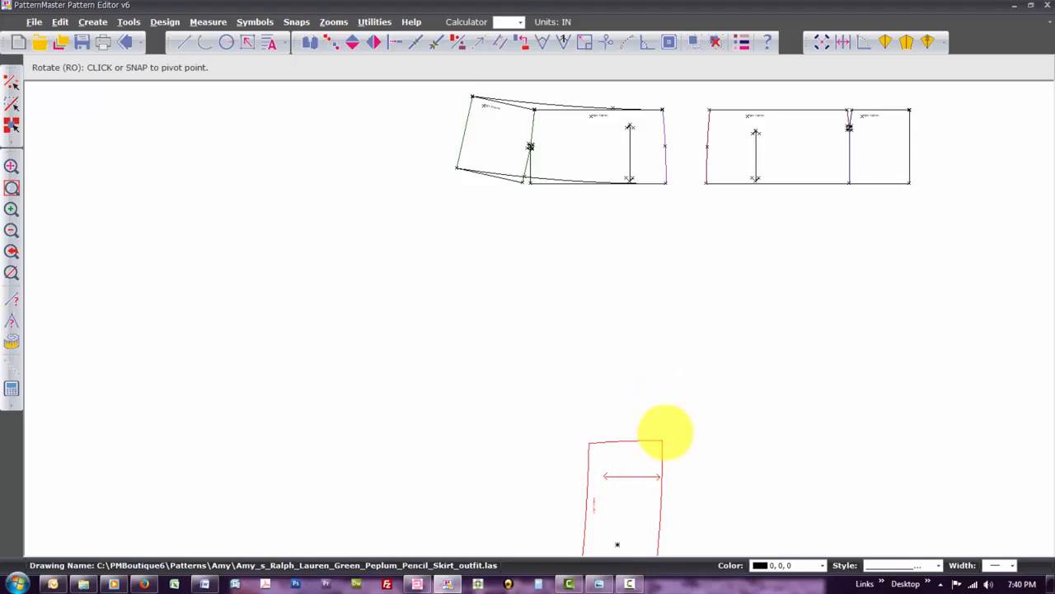
pyautogui.click(662, 441)
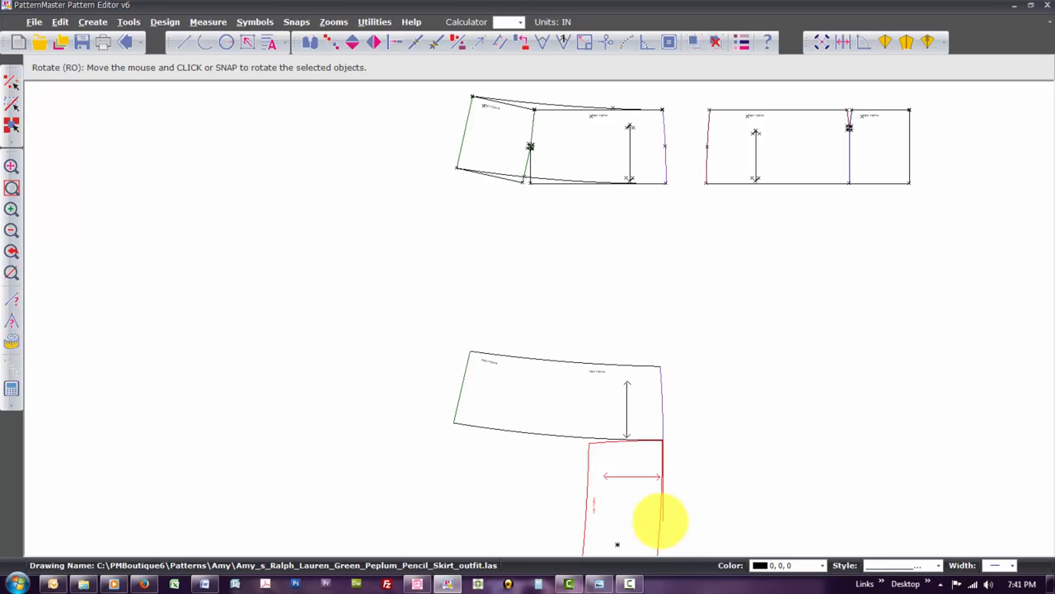
pyautogui.click(660, 520)
# Rotate the grouped piece roughly 20 degrees clockwise about its lower side-seam corner.
pyautogui.click(590, 400)
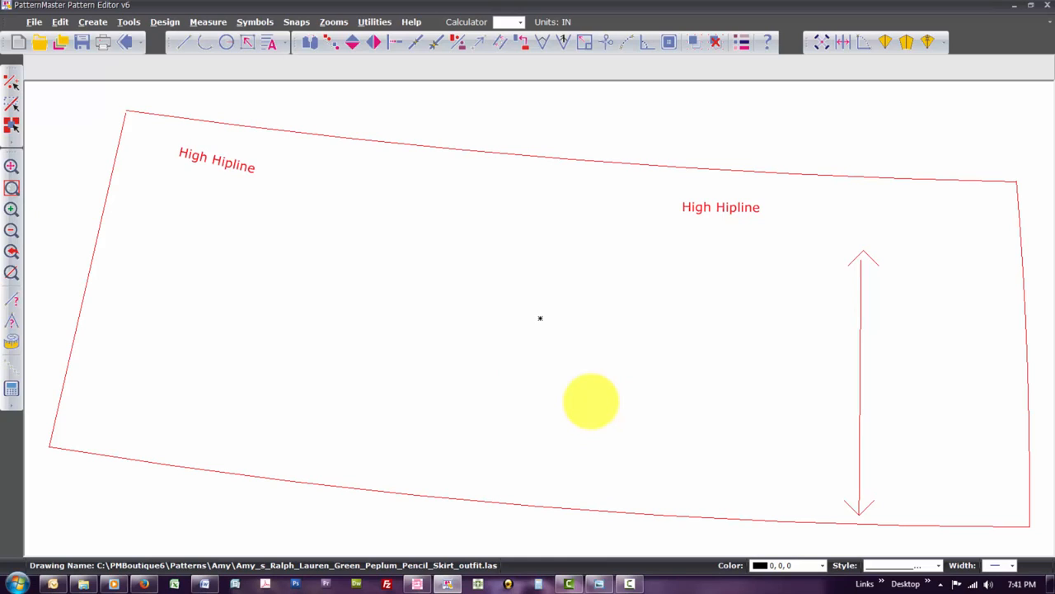
pyautogui.press('r')
pyautogui.press('o')
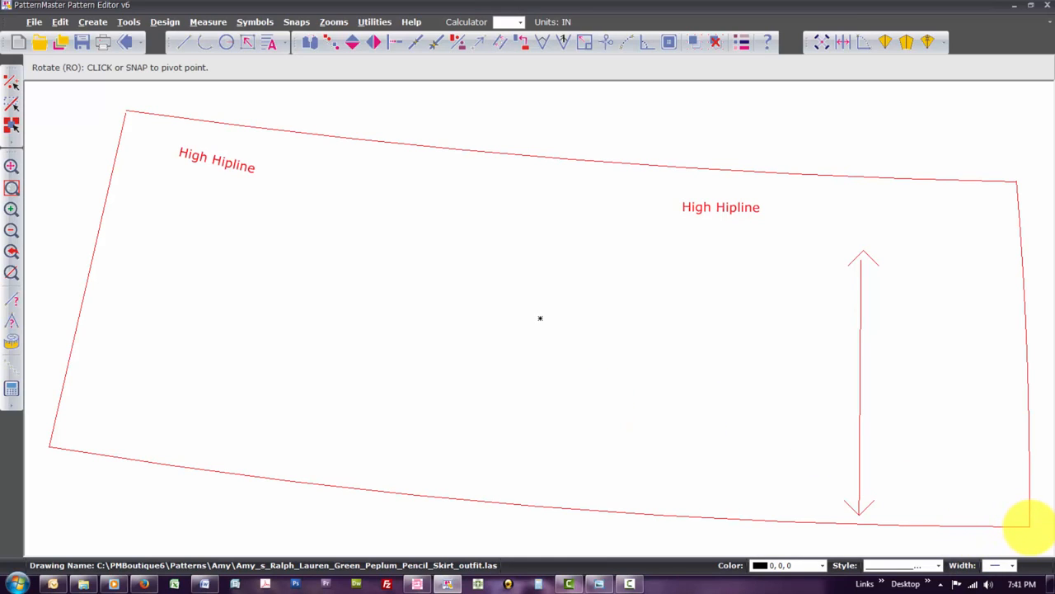
pyautogui.click(1029, 526)
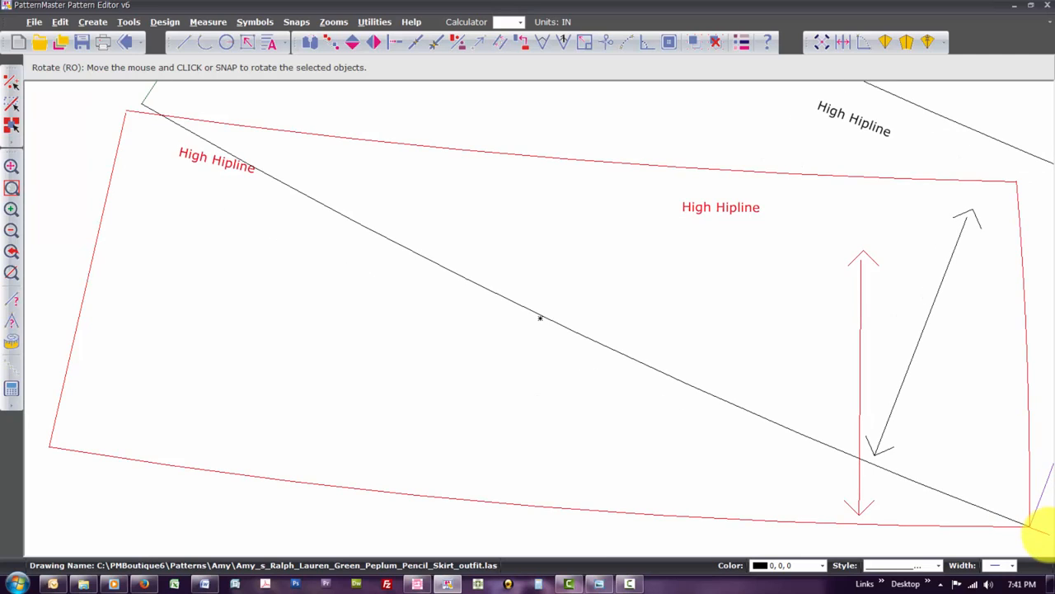
pyautogui.click(1041, 532)
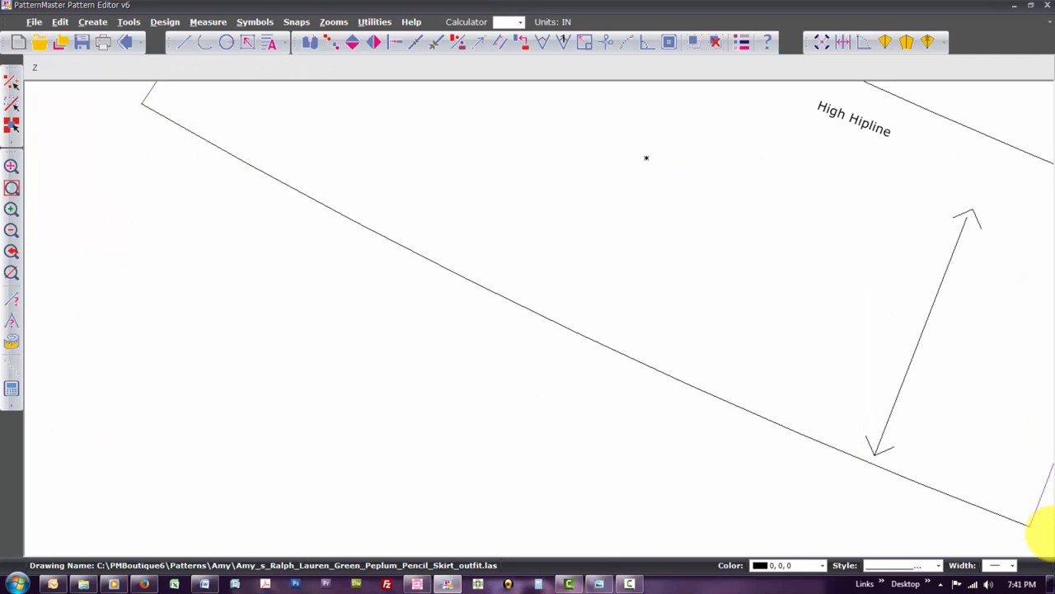
# Rotate the tilted piece back about its lower side-seam corner until the grainline is nearly vertical, and ungroup it.
pyautogui.click(864, 318)
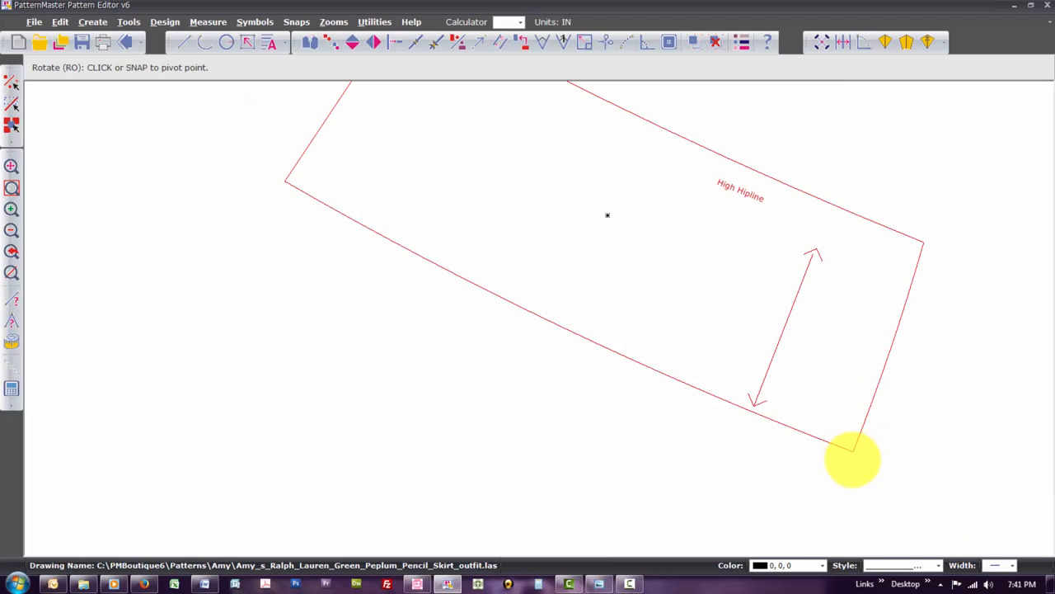
pyautogui.click(854, 450)
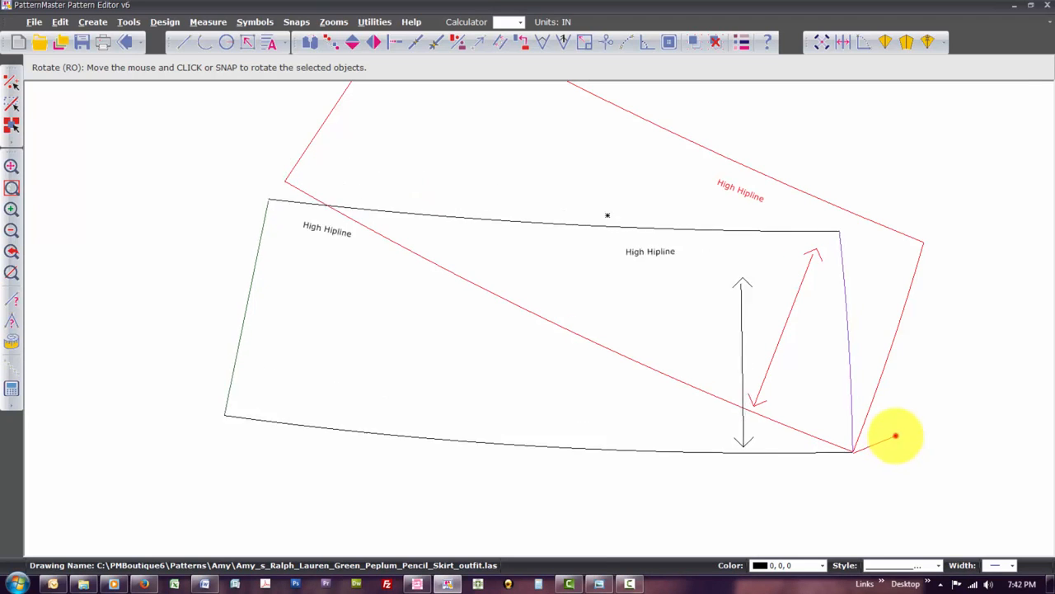
pyautogui.click(895, 435)
pyautogui.click(709, 363)
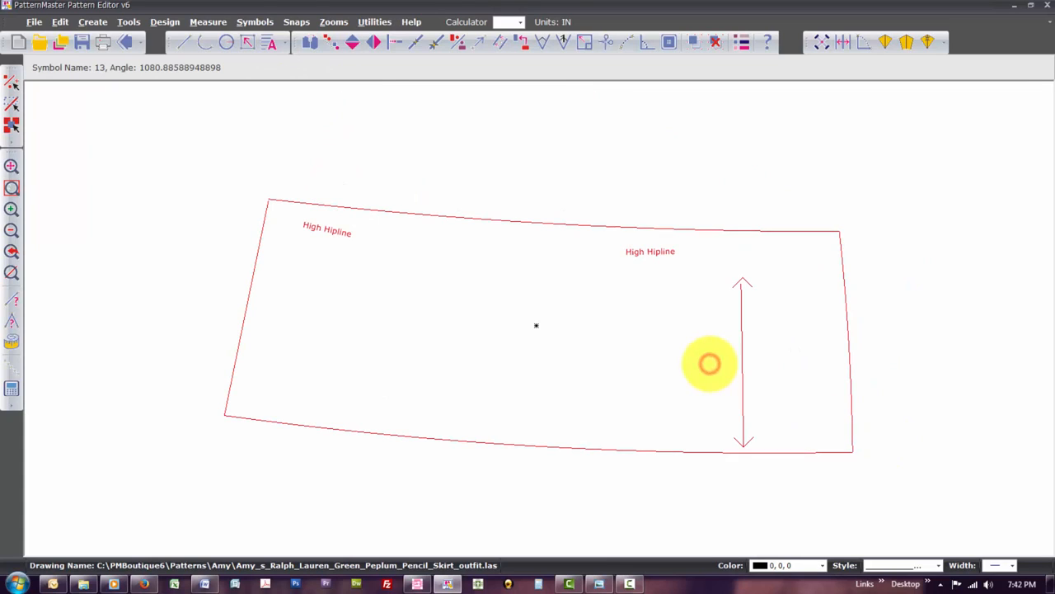
pyautogui.hotkey('ctrl', 'e')
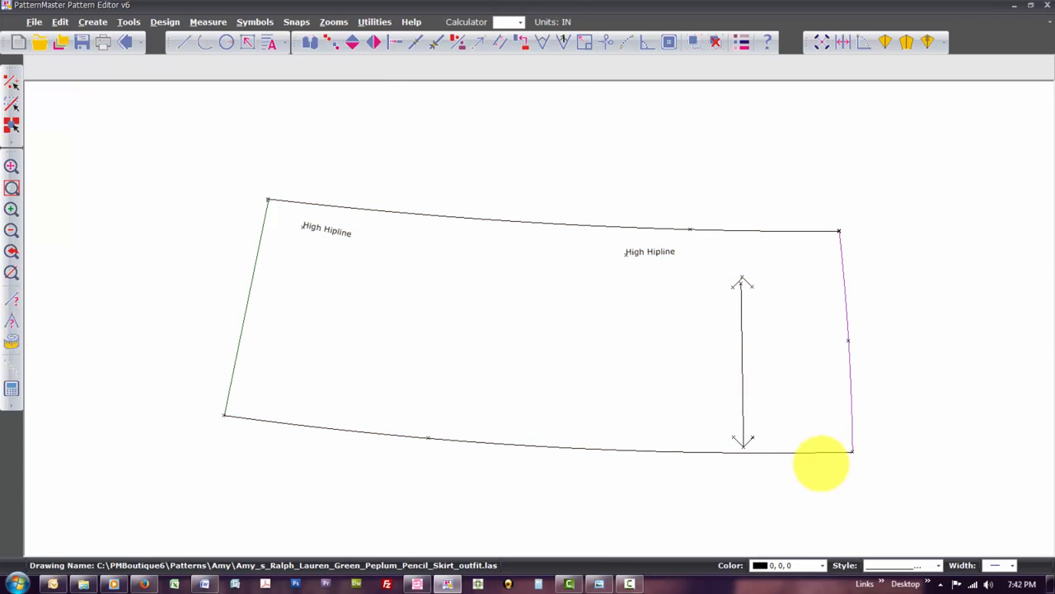
# Draw a straight line between the side seam's upper and lower ends and delete the curved side seam.
pyautogui.press('n')
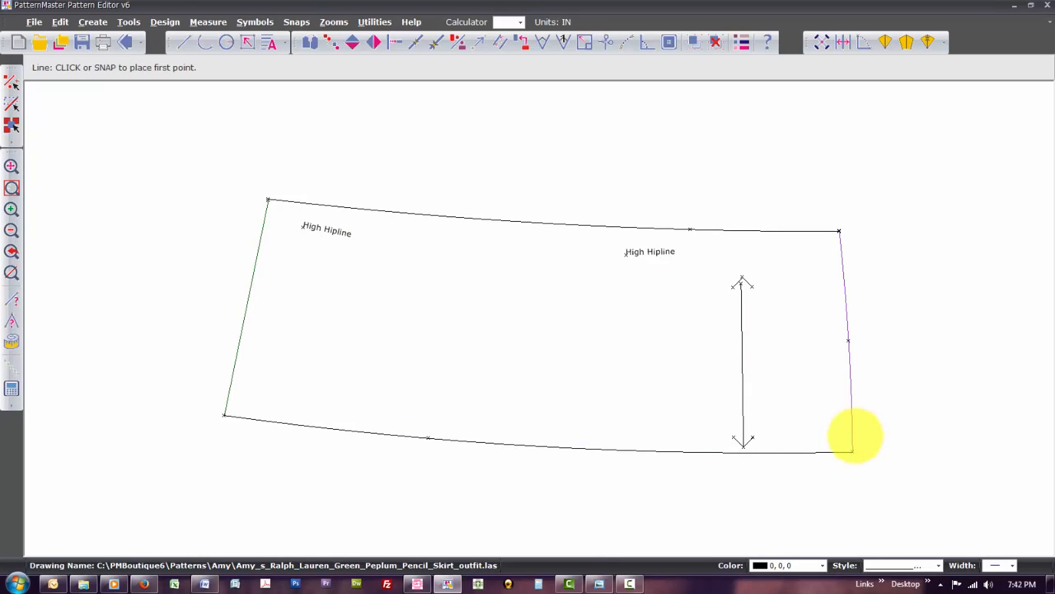
pyautogui.press('l')
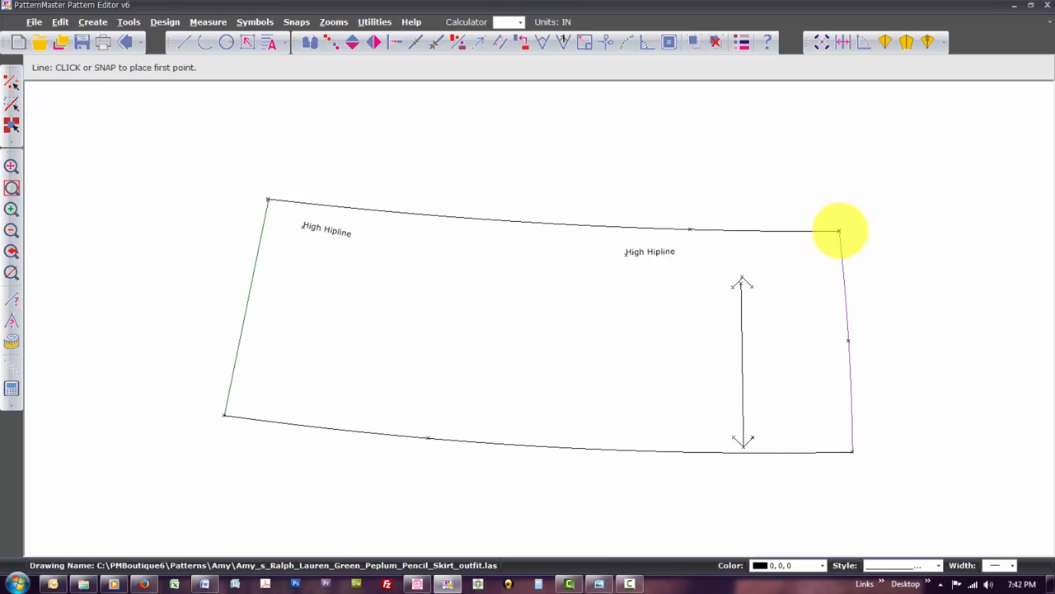
pyautogui.click(840, 231)
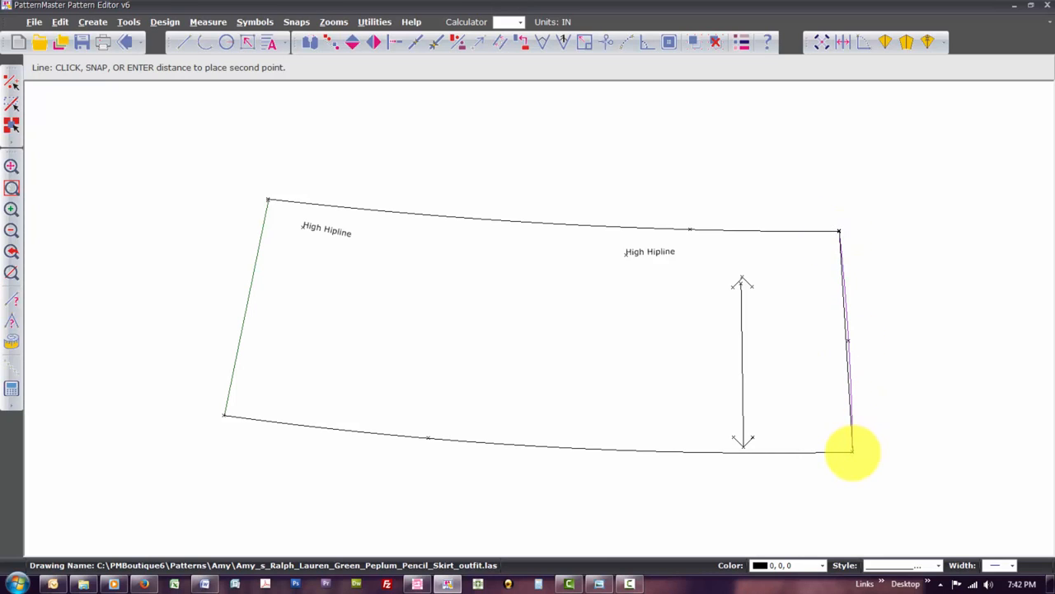
pyautogui.click(853, 451)
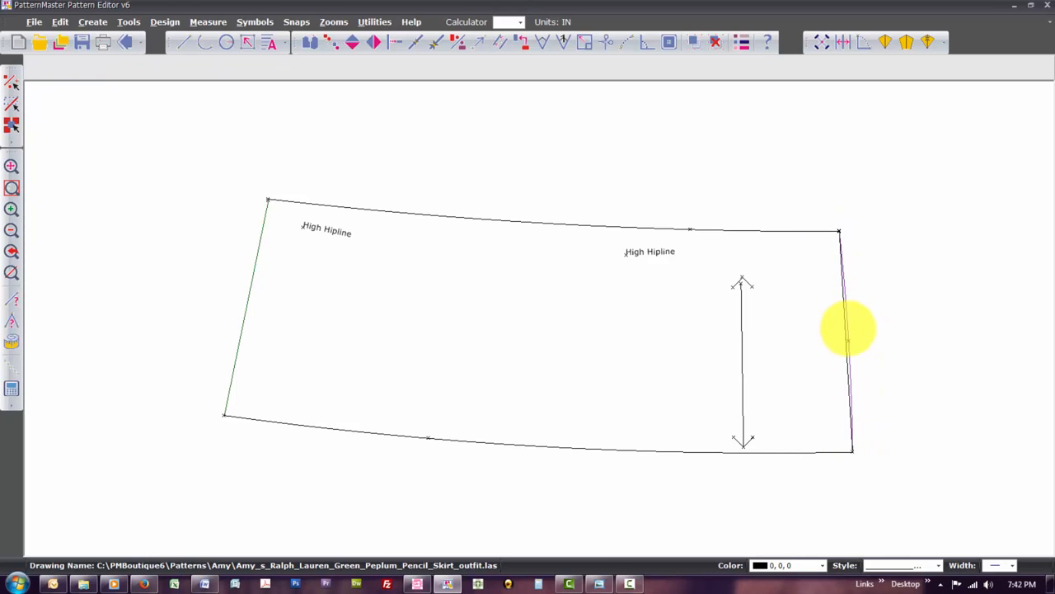
pyautogui.click(848, 328)
pyautogui.press('Delete')
# Rotate the whole piece about its lower side-seam corner until the straight side seam is vertical.
pyautogui.moveTo(213, 153); pyautogui.dragTo(913, 493)
pyautogui.press('r')
pyautogui.press('o')
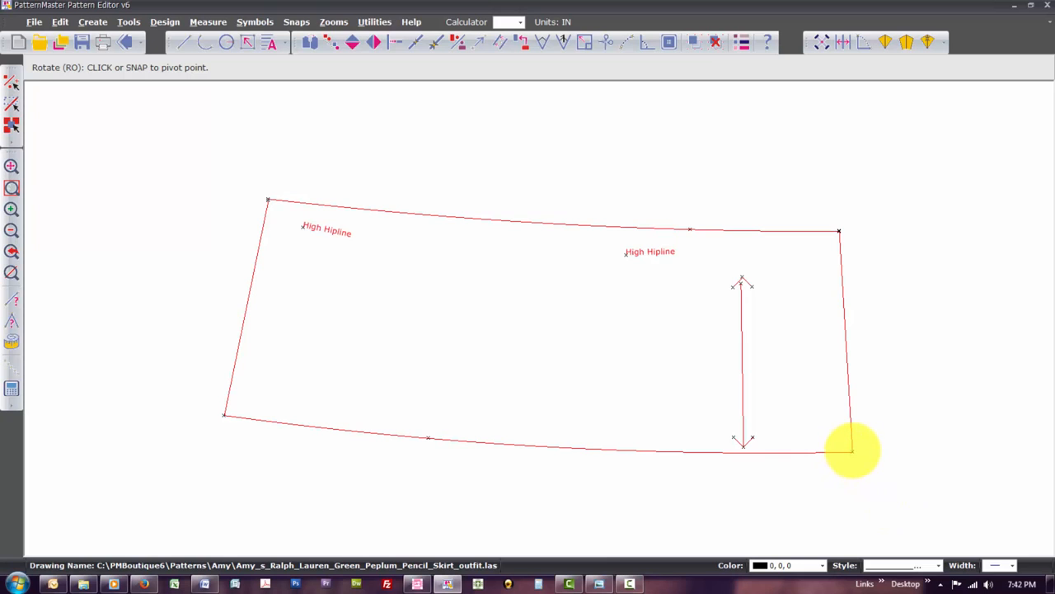
pyautogui.click(852, 451)
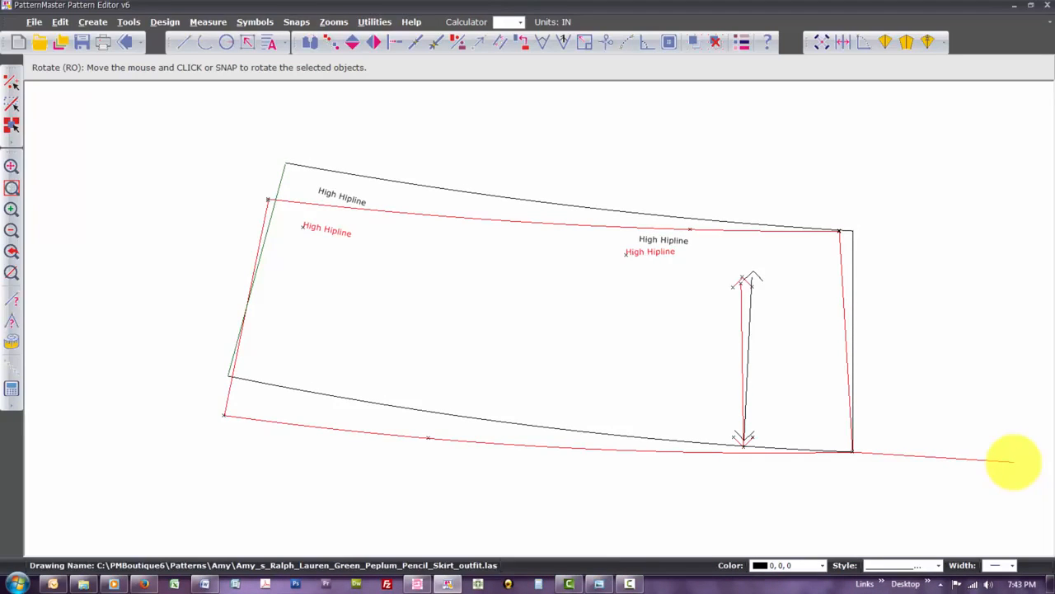
pyautogui.click(1014, 462)
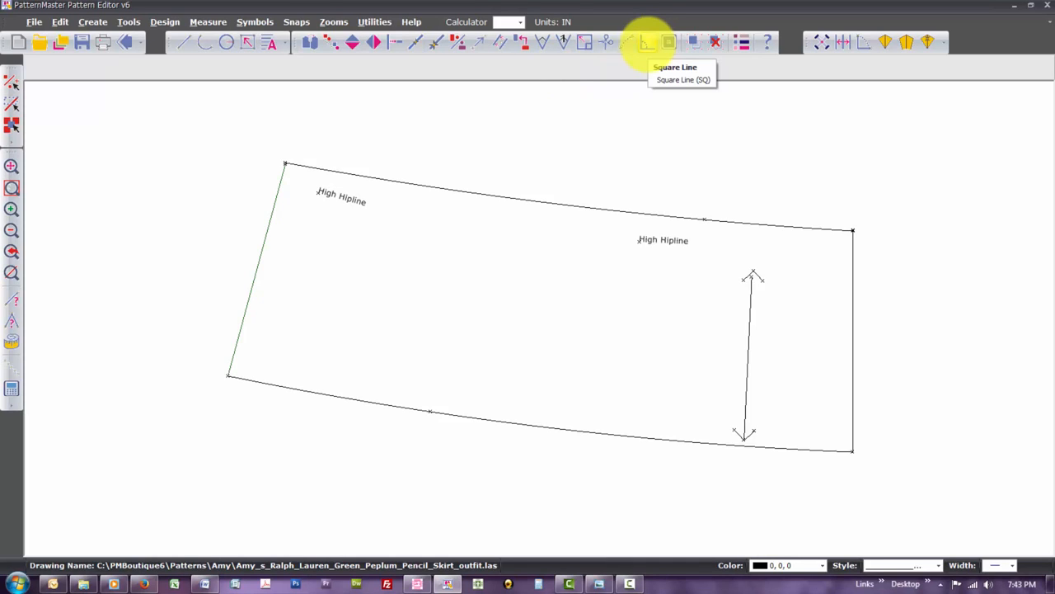
pyautogui.click(647, 41)
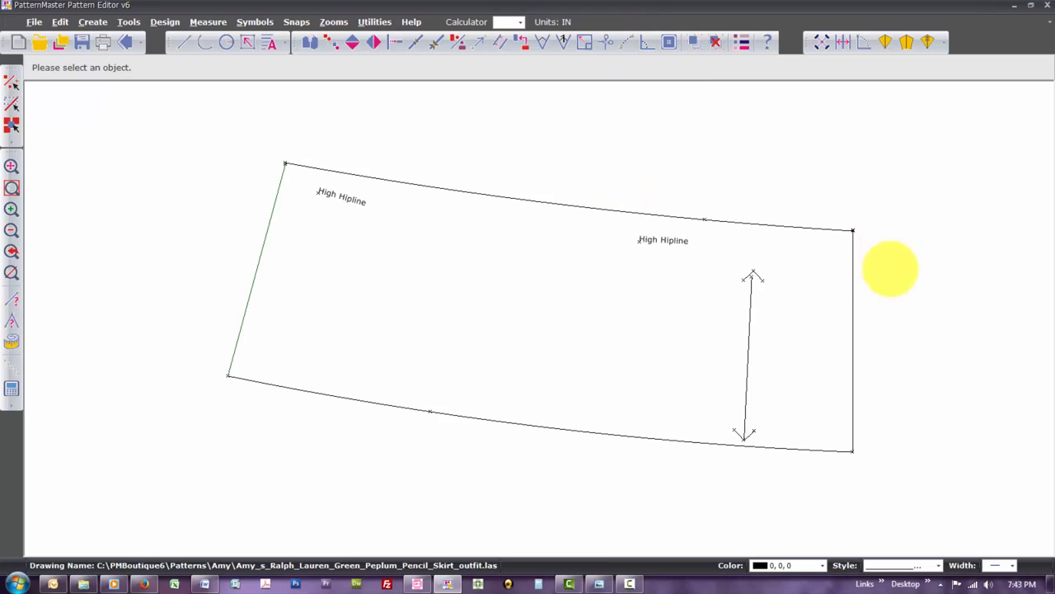
pyautogui.click(853, 262)
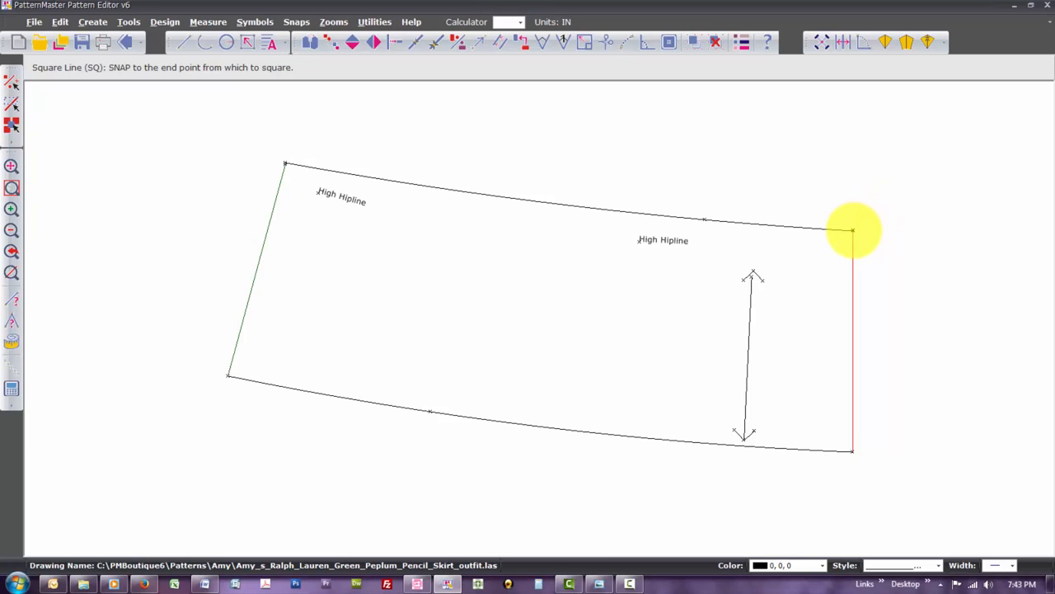
pyautogui.click(853, 231)
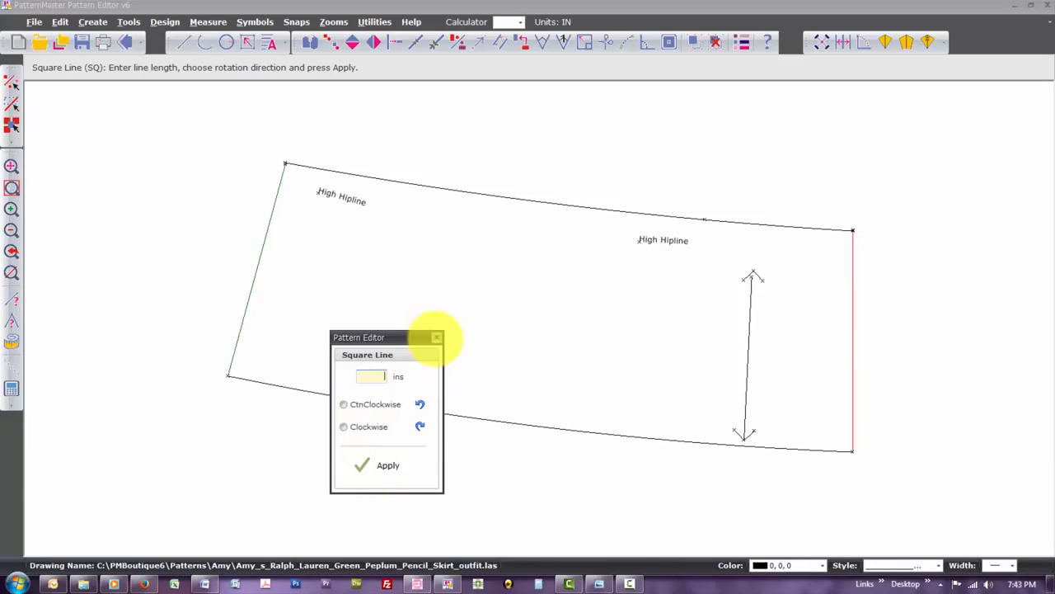
pyautogui.click(436, 337)
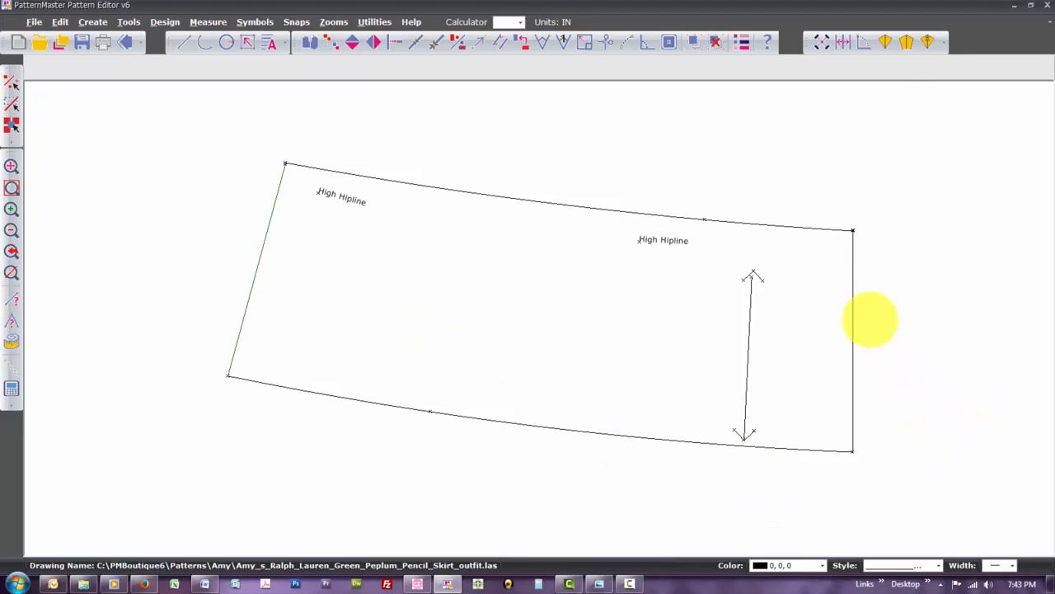
# Group the whole piece, including its outline, High Hipline labels and grainline.
pyautogui.click(853, 302)
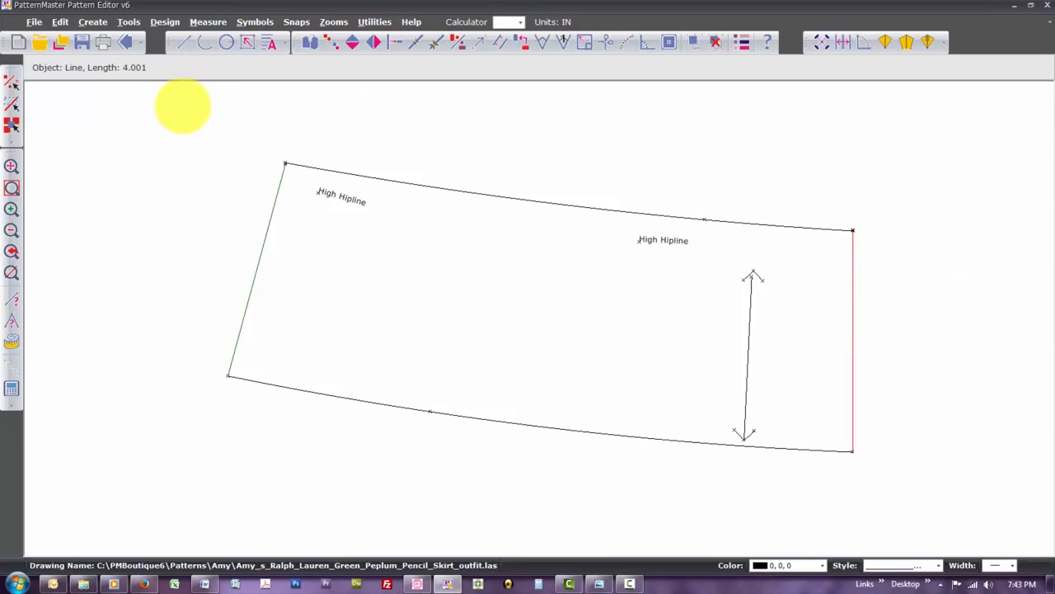
pyautogui.moveTo(183, 105); pyautogui.dragTo(885, 487)
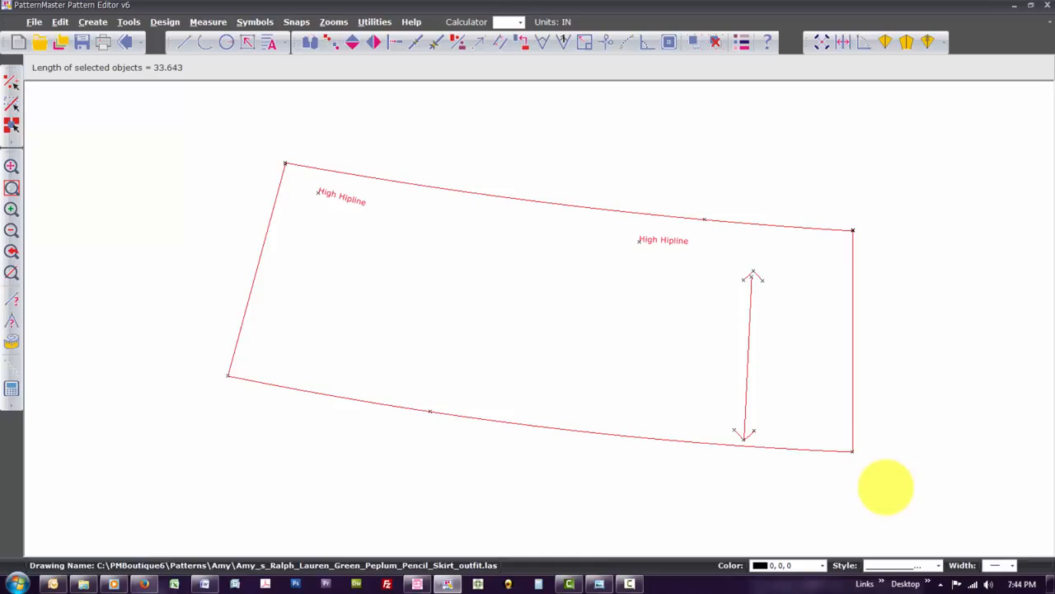
pyautogui.click(885, 486)
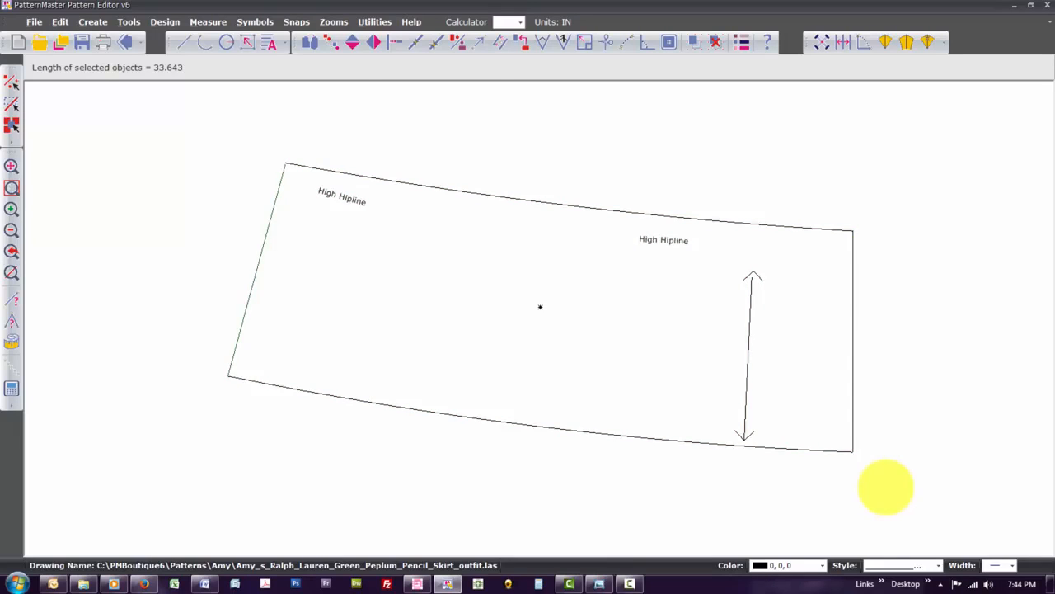
# Move the grouped piece up beneath the skirt pattern's hem for comparison and return it to the empty area below the other hip pieces.
pyautogui.press('a')
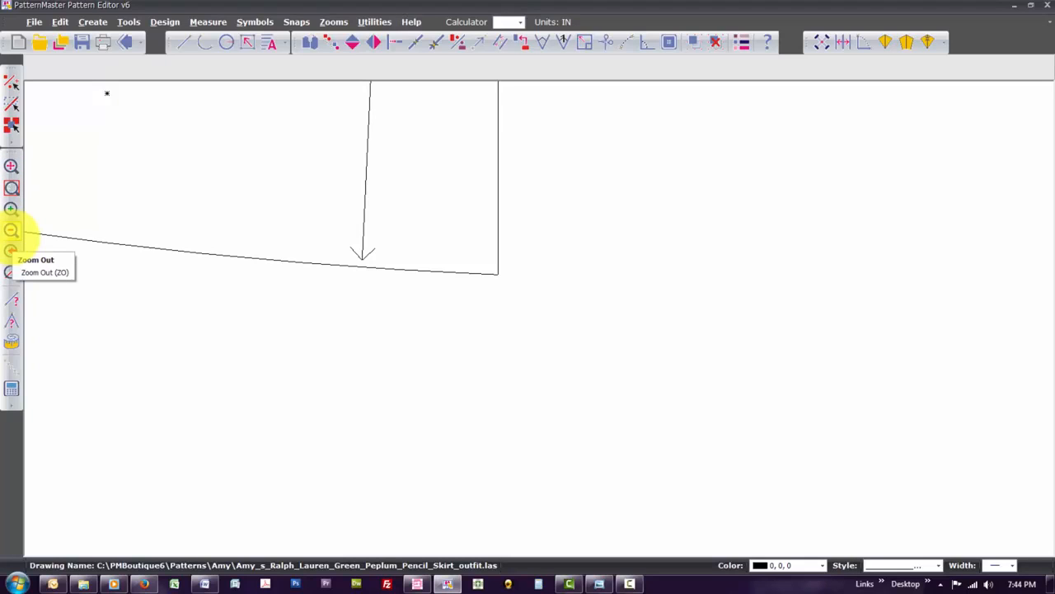
pyautogui.click(12, 231)
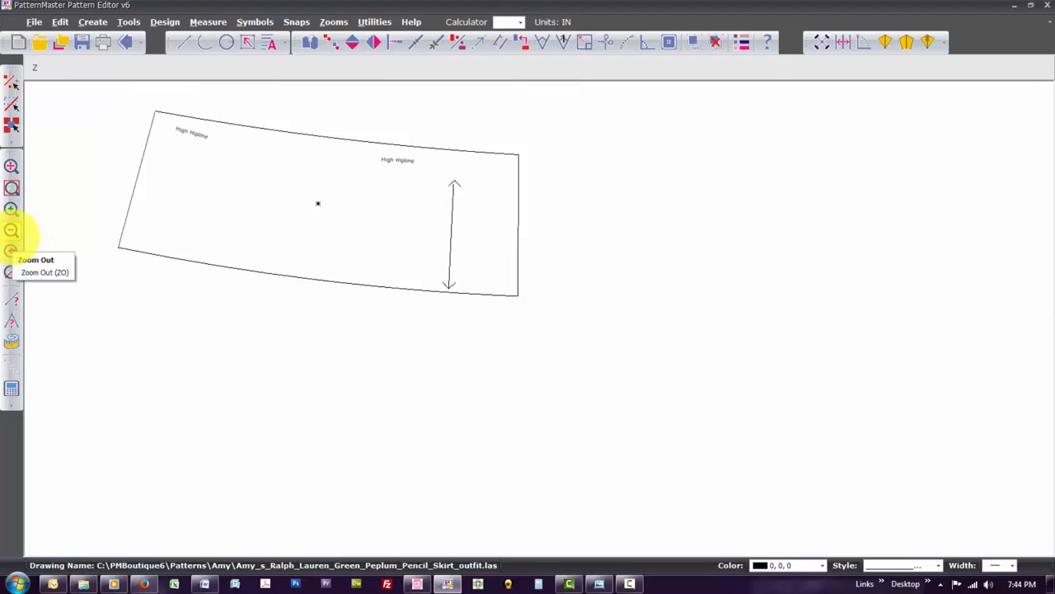
pyautogui.click(11, 232)
pyautogui.click(12, 232)
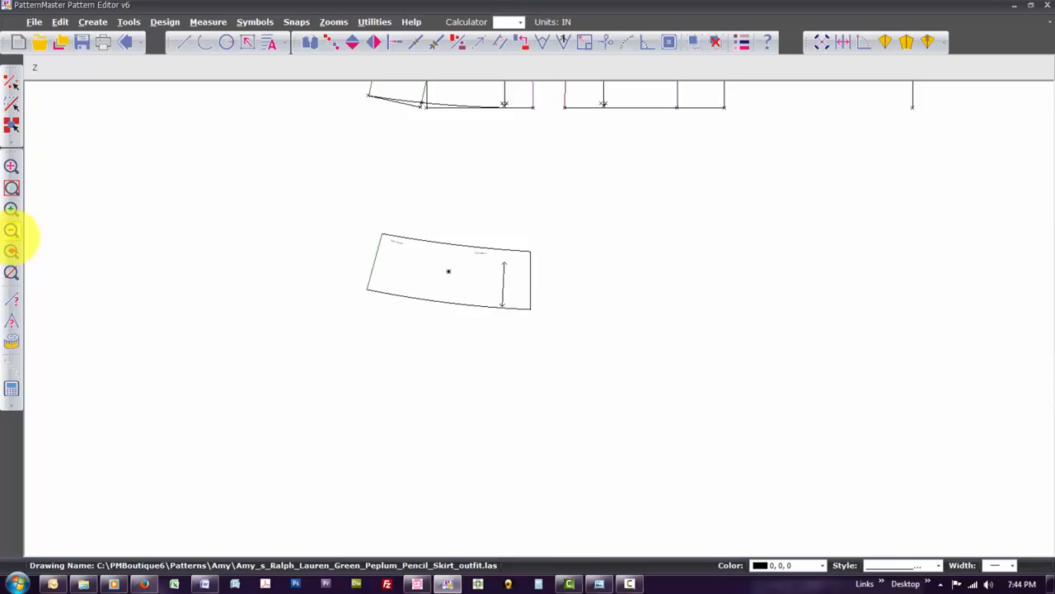
pyautogui.click(12, 232)
pyautogui.write('ZO')
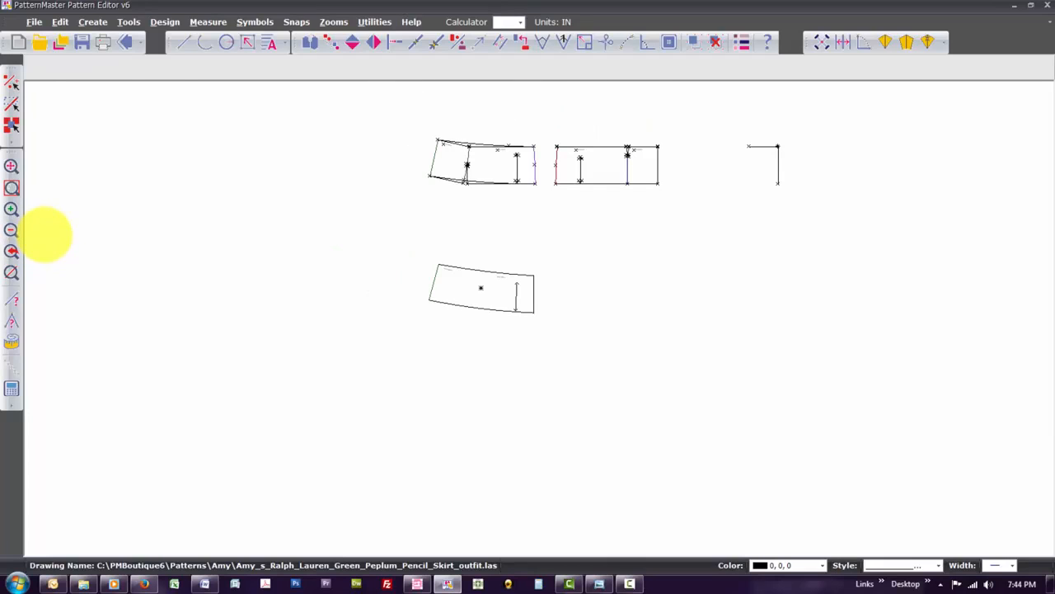
pyautogui.scroll(3, 46, 233)
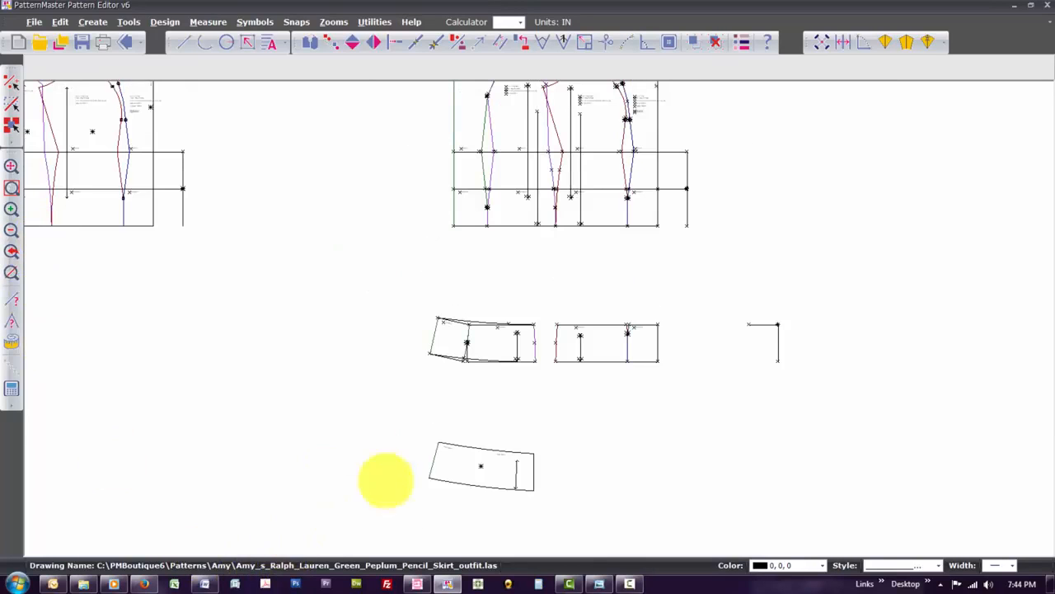
pyautogui.click(490, 450)
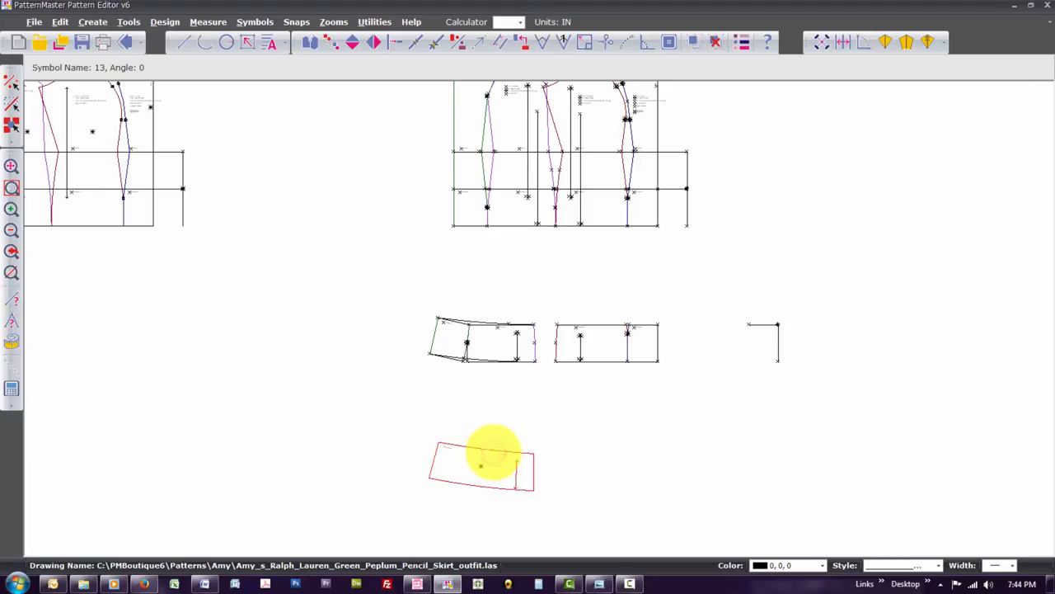
pyautogui.moveTo(493, 452); pyautogui.dragTo(517, 242)
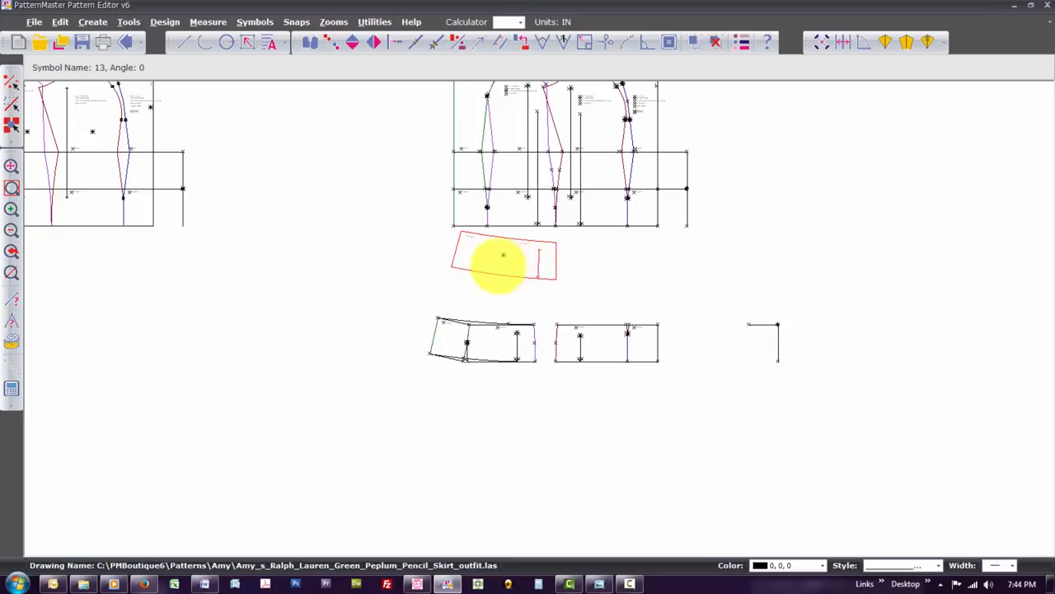
pyautogui.moveTo(519, 262); pyautogui.dragTo(501, 486)
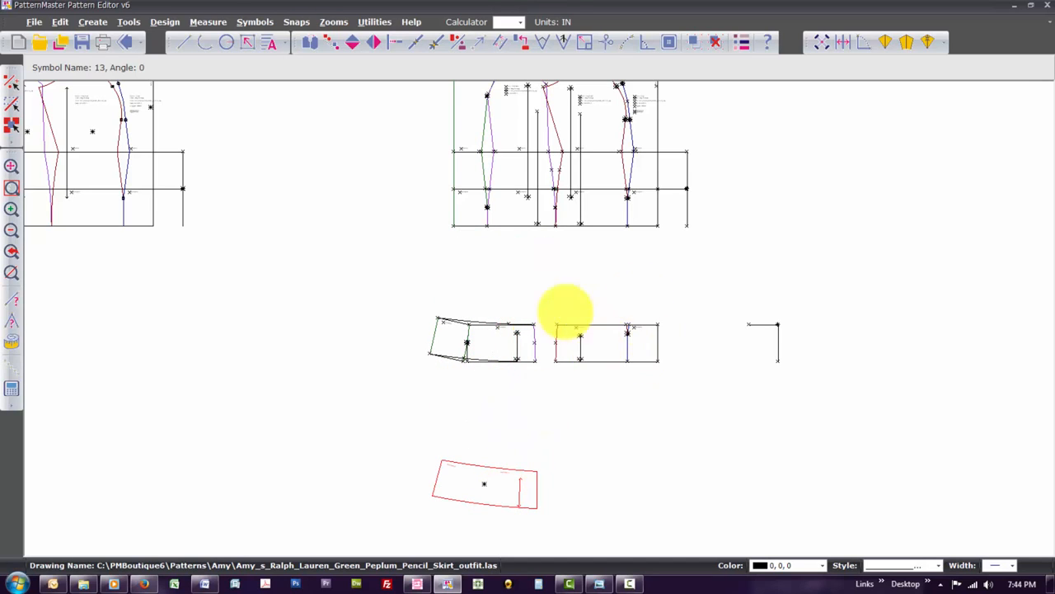
# Ungroup the piece and delete its grainline arrow.
pyautogui.press('z')
pyautogui.press('w')
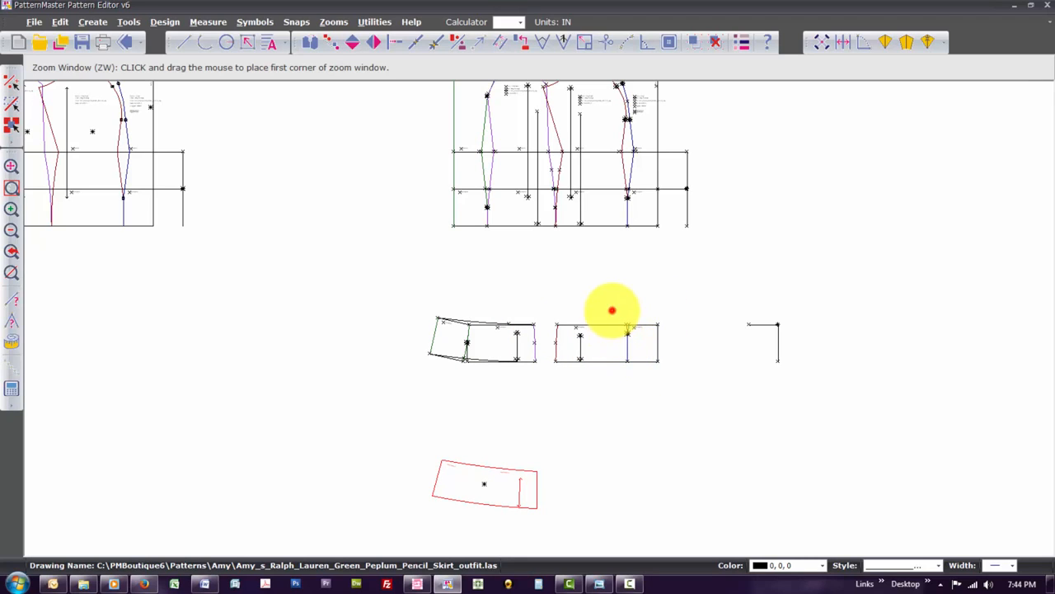
pyautogui.click(613, 308)
pyautogui.click(648, 424)
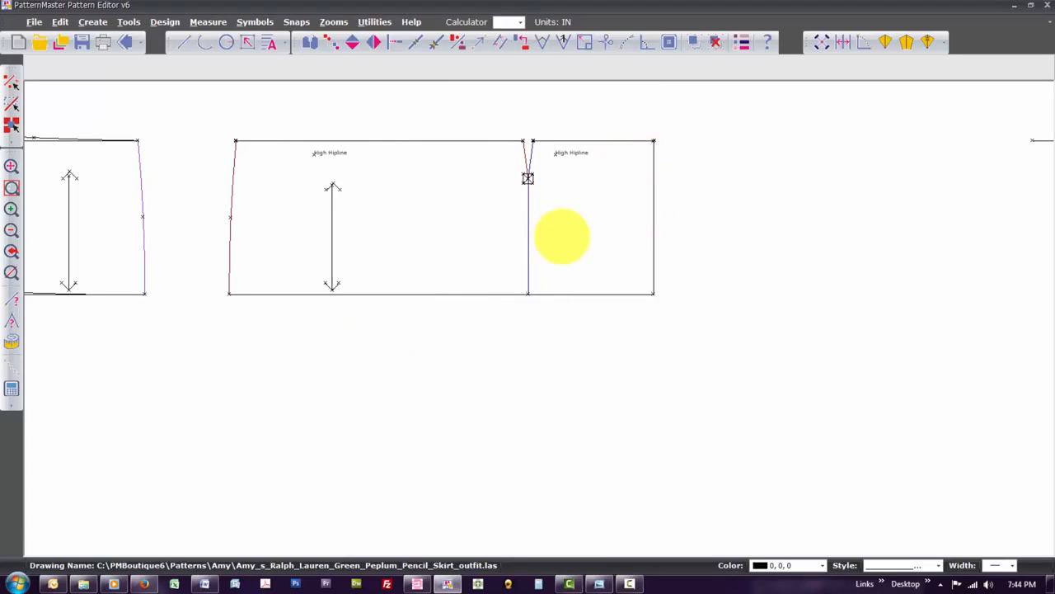
pyautogui.press('Down')
pyautogui.press('Down')
pyautogui.press('Down')
pyautogui.press('Left')
pyautogui.press('Left')
pyautogui.press('Left')
pyautogui.press('Left')
pyautogui.press('Left')
pyautogui.press('Down')
pyautogui.press('Down')
pyautogui.press('Down')
pyautogui.press('Down')
pyautogui.hotkey('ctrl', 'e')
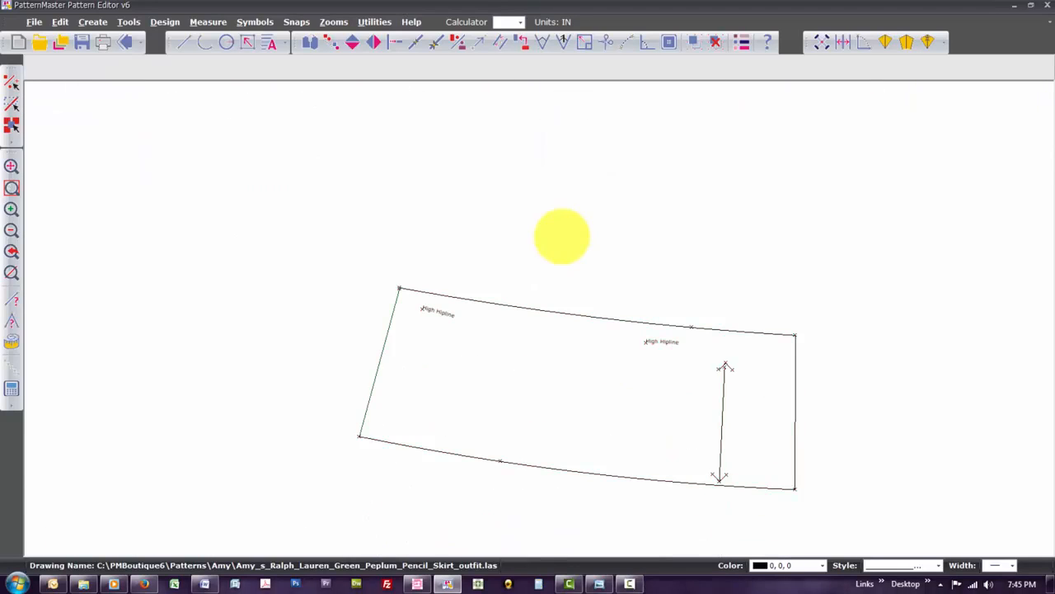
pyautogui.moveTo(708, 352); pyautogui.dragTo(732, 483)
pyautogui.press('Delete')
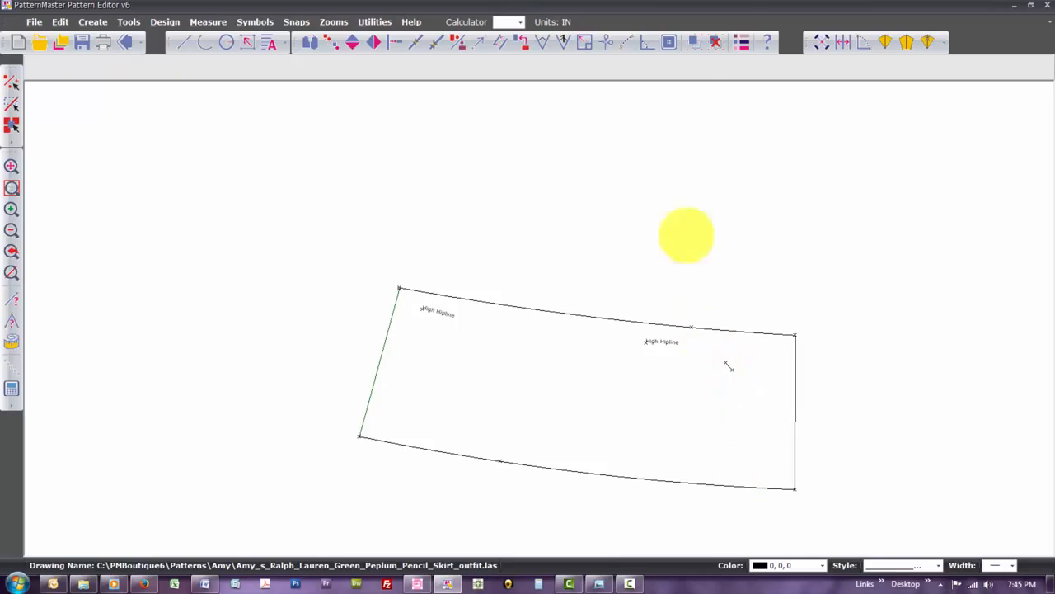
# Place a vertical Place on Fold symbol with a length of 4 inches beside the straight side seam.
pyautogui.click(668, 42)
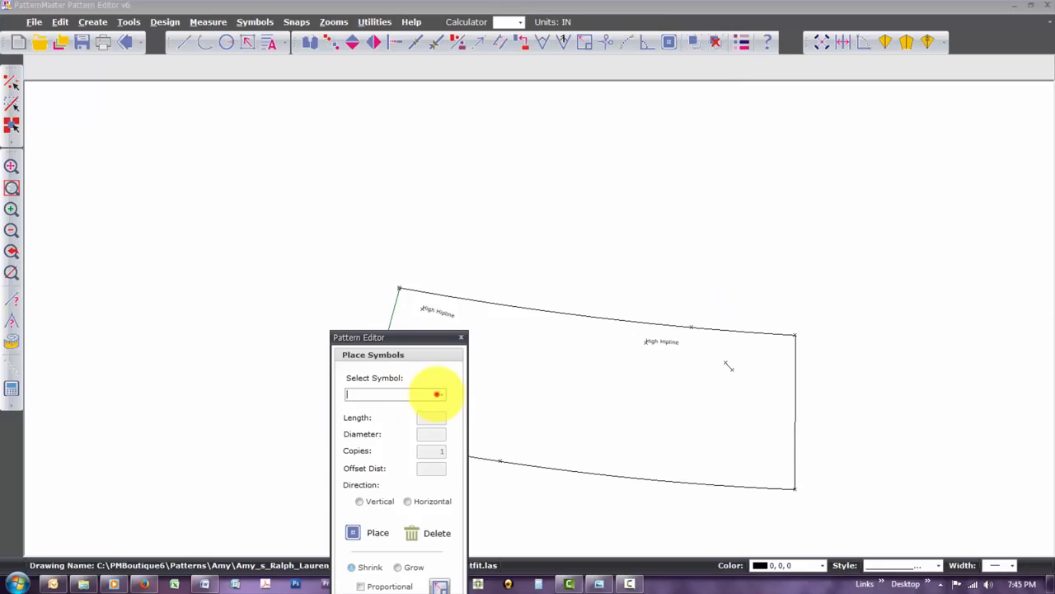
pyautogui.click(440, 395)
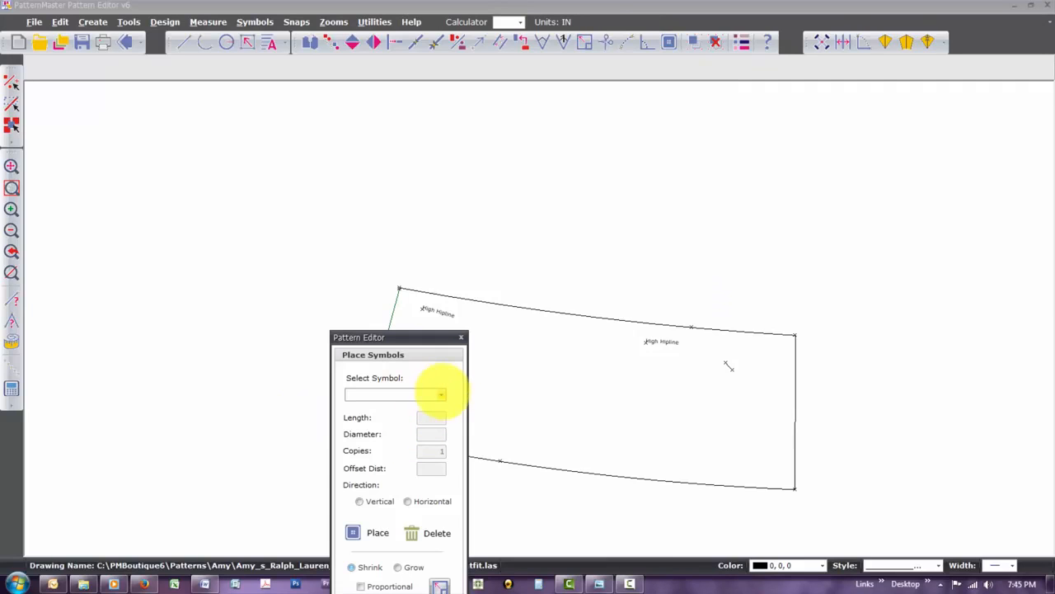
pyautogui.click(441, 394)
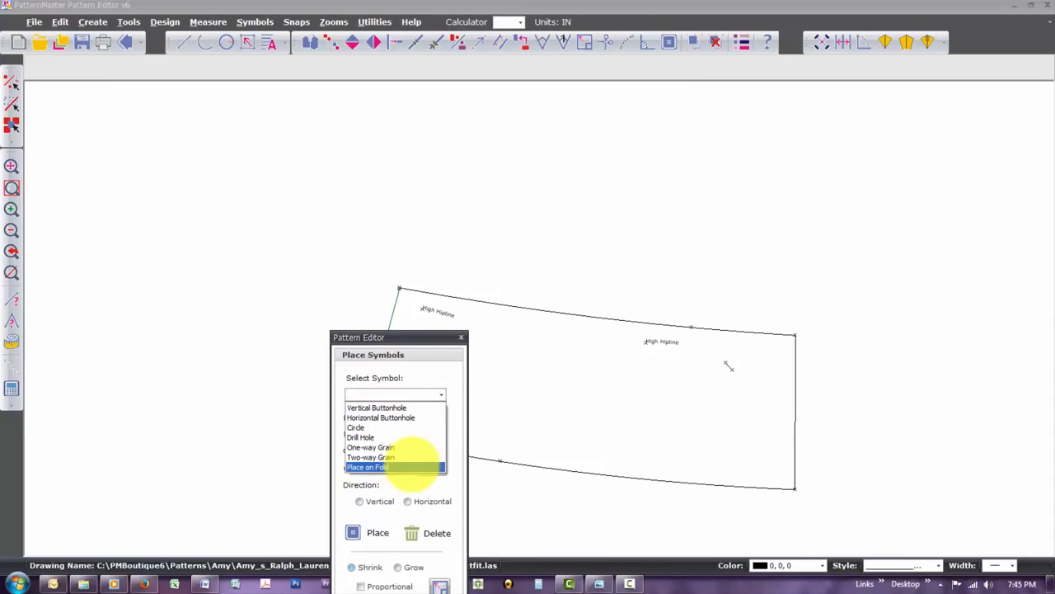
pyautogui.click(409, 466)
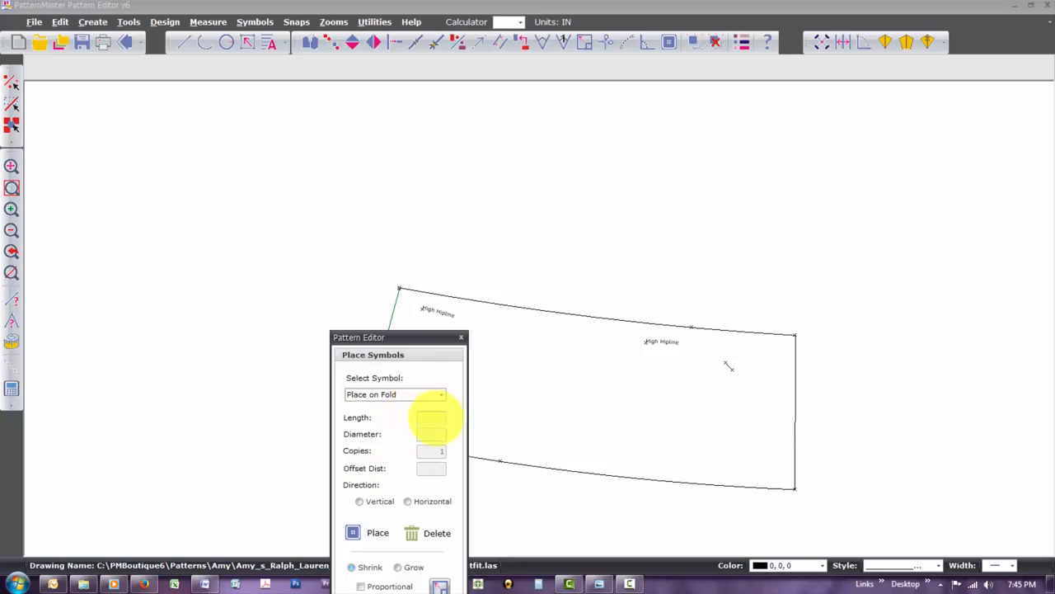
pyautogui.click(430, 417)
pyautogui.click(370, 502)
pyautogui.click(372, 532)
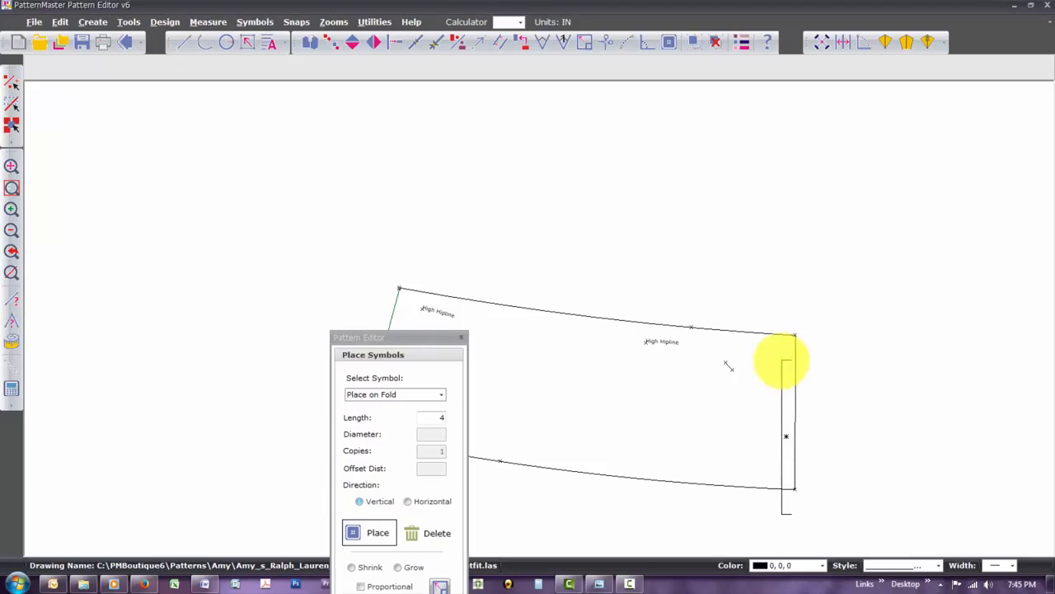
# Move the fold symbol up until its ends line up with the upper and lower ends of the straight side seam.
pyautogui.click(781, 378)
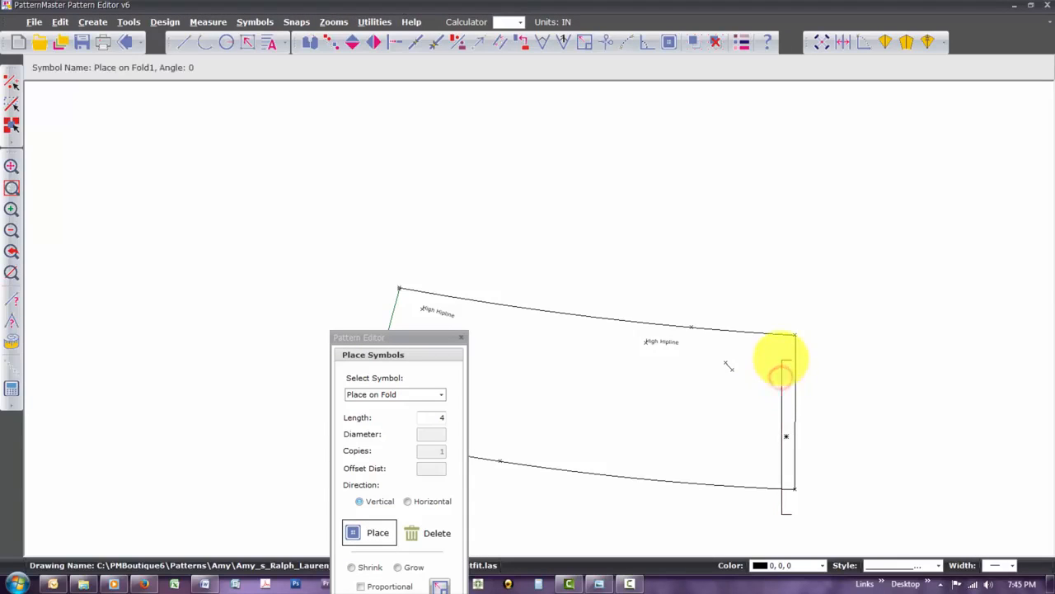
pyautogui.click(780, 377)
pyautogui.moveTo(780, 394); pyautogui.dragTo(779, 371)
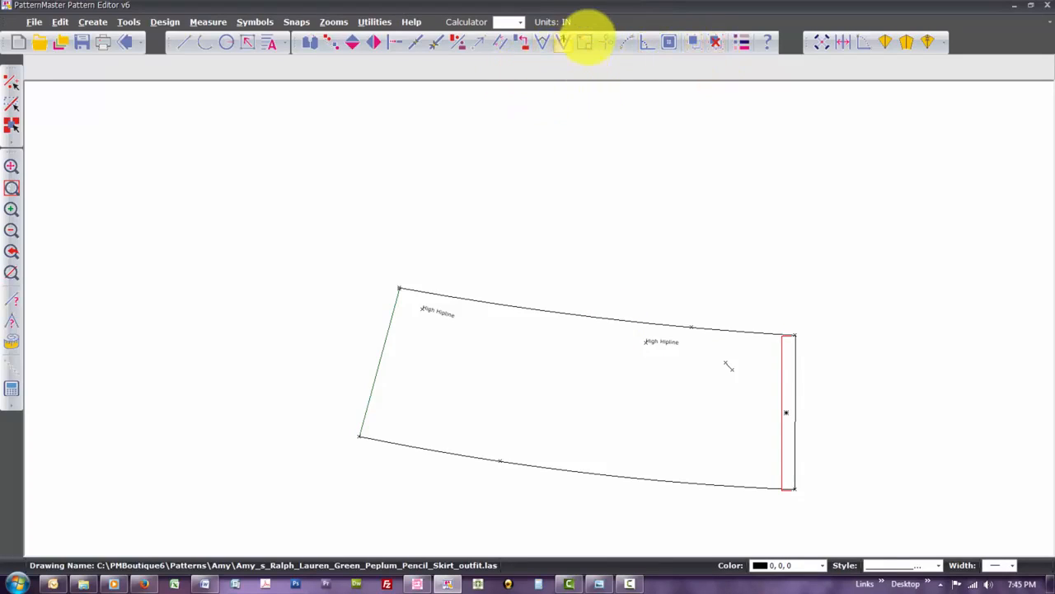
# Shrink the fold symbol vertically, with 0% horizontal scaling, so it fits inside the straight side seam's ends.
pyautogui.click(584, 41)
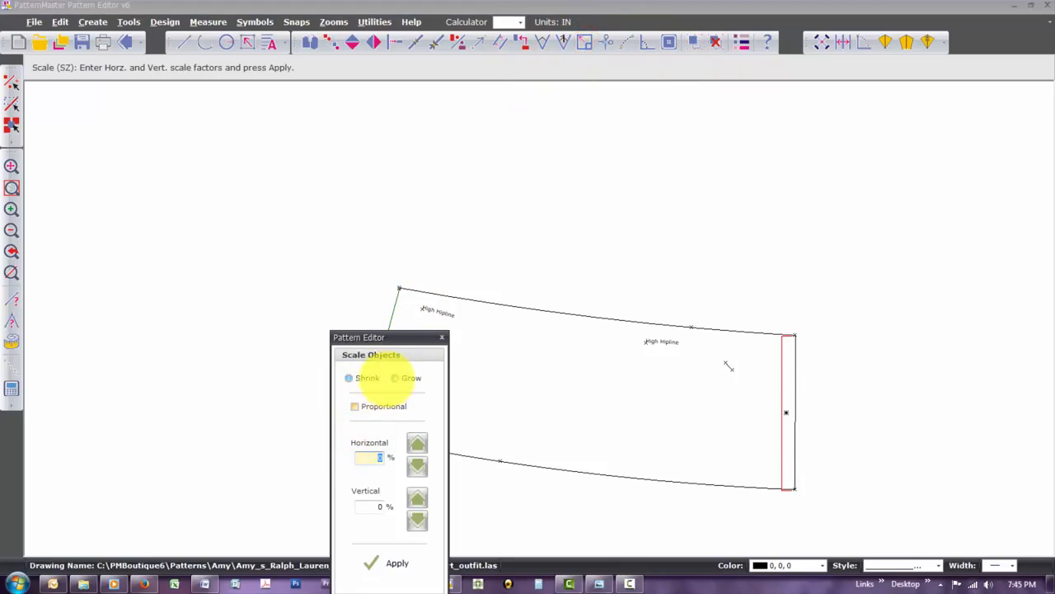
pyautogui.click(367, 377)
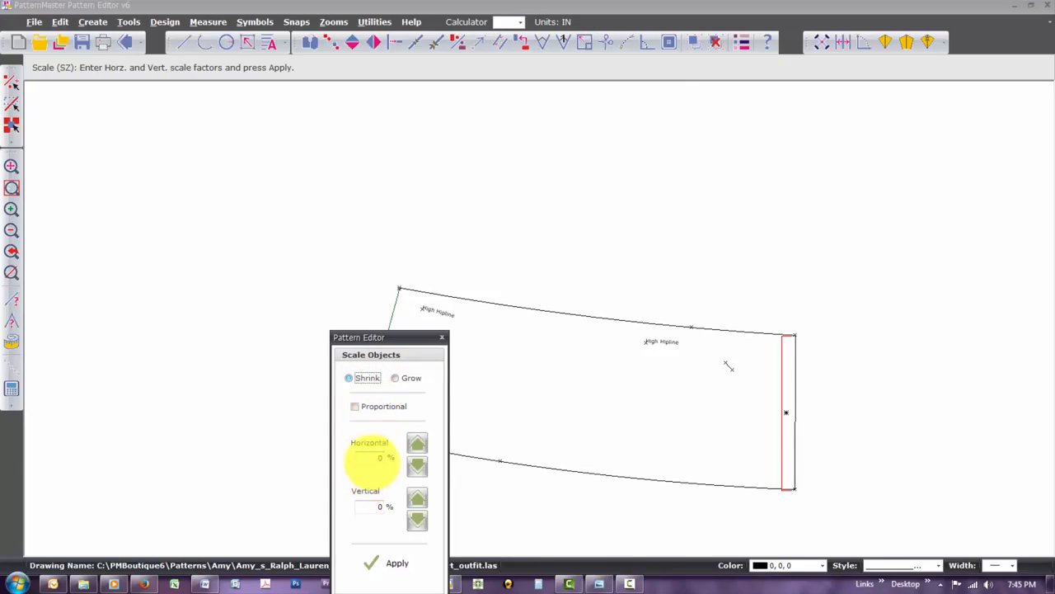
pyautogui.click(366, 506)
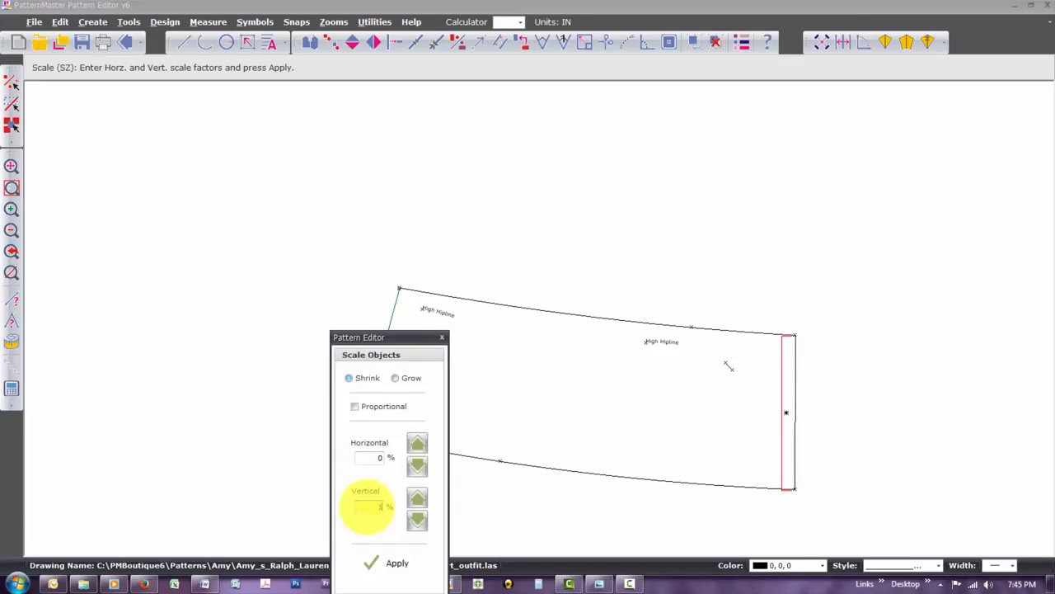
pyautogui.press('Return')
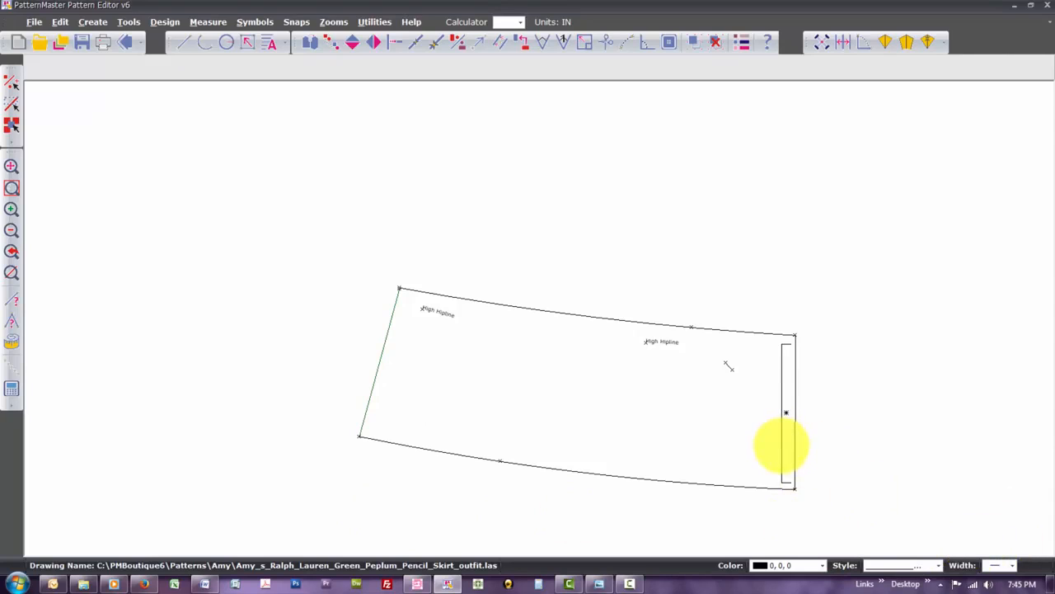
# Move the Place on Fold symbol sideways so its open ends touch the straight vertical side seam.
pyautogui.click(780, 444)
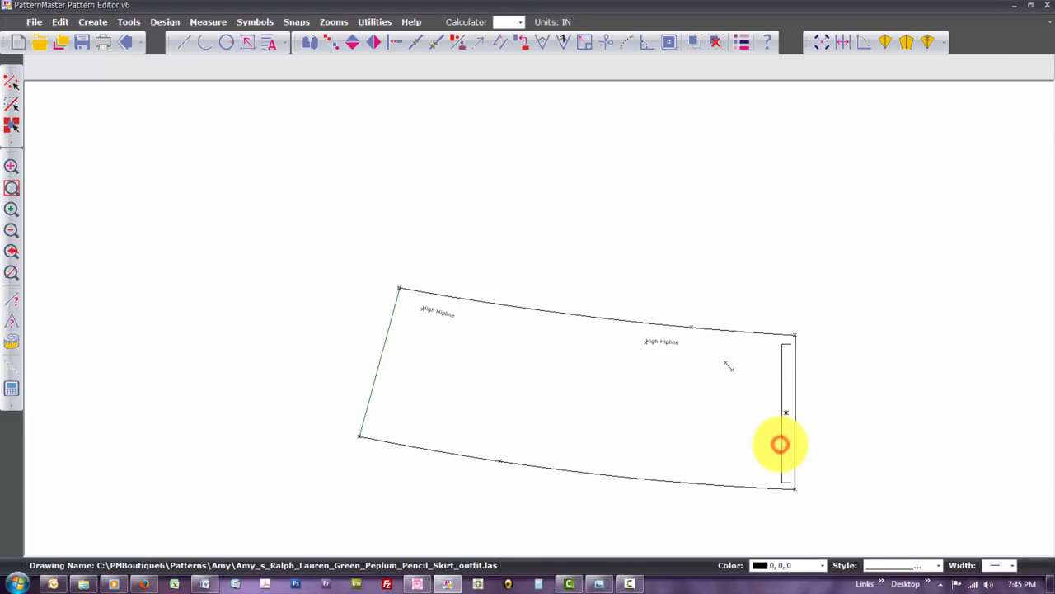
pyautogui.moveTo(780, 444)
pyautogui.mouseDown()
pyautogui.moveTo(750, 131)
pyautogui.moveTo(770, 404)
pyautogui.moveTo(791, 415)
pyautogui.moveTo(782, 432)
pyautogui.mouseUp()
pyautogui.click(783, 432)
pyautogui.click(784, 433)
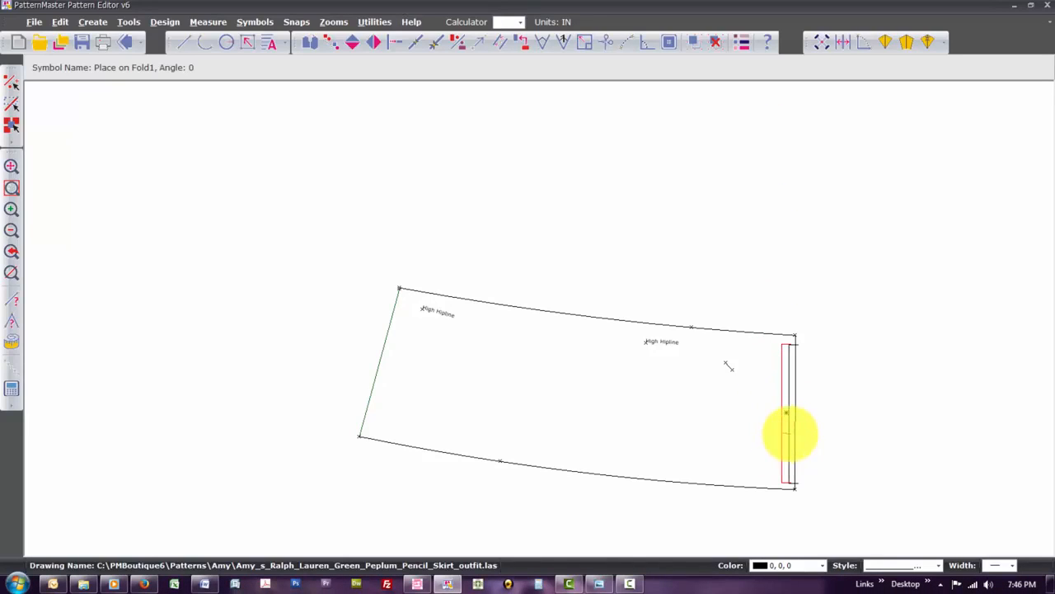
pyautogui.press('Escape')
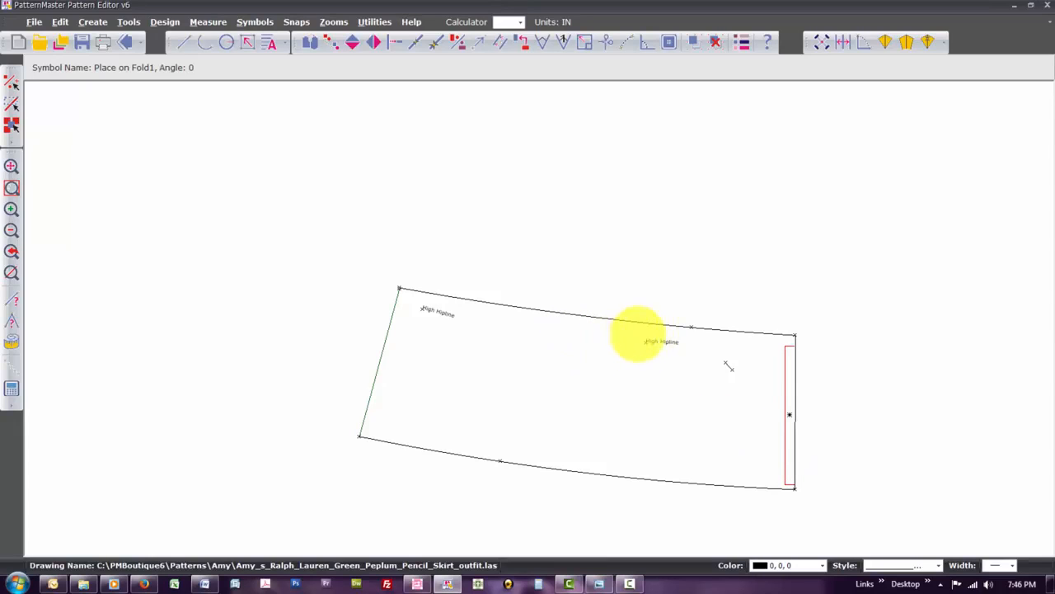
# Replace the High Hipline label nearer the fold with "Back peplum" and "Ralph Lauren green outfit" on two lines, placed in the piece's middle.
pyautogui.moveTo(638, 335); pyautogui.dragTo(686, 363)
pyautogui.press('t')
pyautogui.click(700, 318)
pyautogui.hotkey('ctrl', 'a')
pyautogui.write('B')
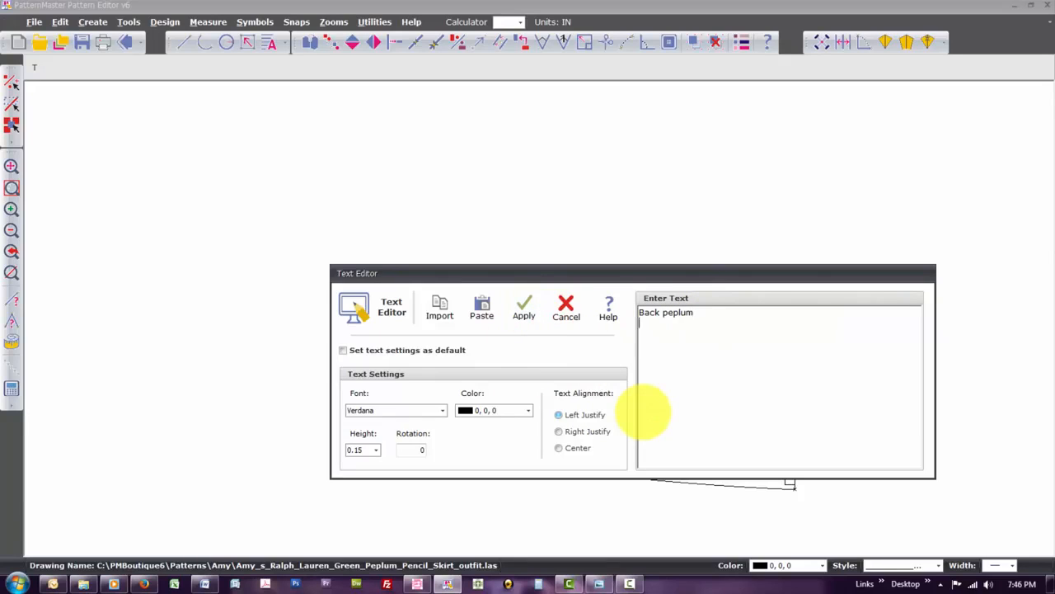
pyautogui.write('ph Lauren green outfi')
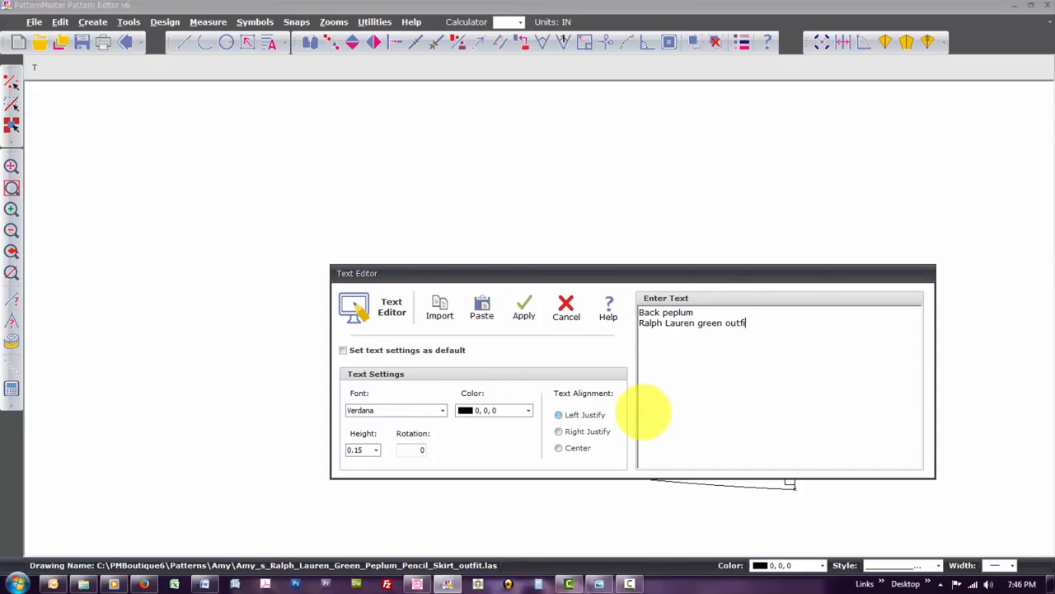
pyautogui.write('t')
pyautogui.click(525, 311)
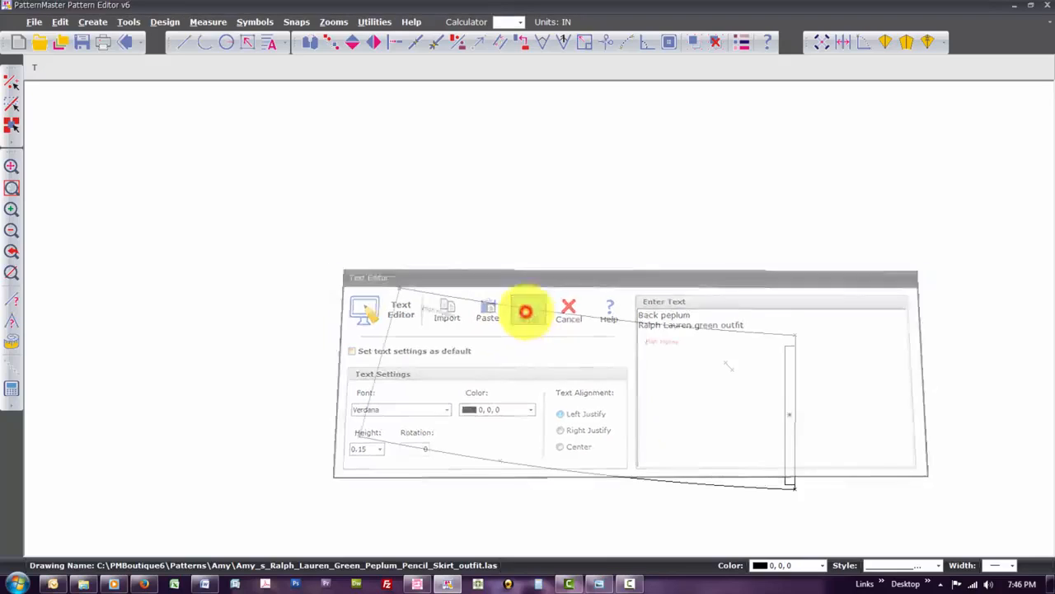
pyautogui.moveTo(631, 336); pyautogui.dragTo(532, 411)
# Rotate the remaining High Hipline label about its insertion point until roughly level and move it under the upper edge, closer to the fold.
pyautogui.click(413, 298)
pyautogui.moveTo(414, 299); pyautogui.dragTo(458, 323)
pyautogui.press('r')
pyautogui.press('o')
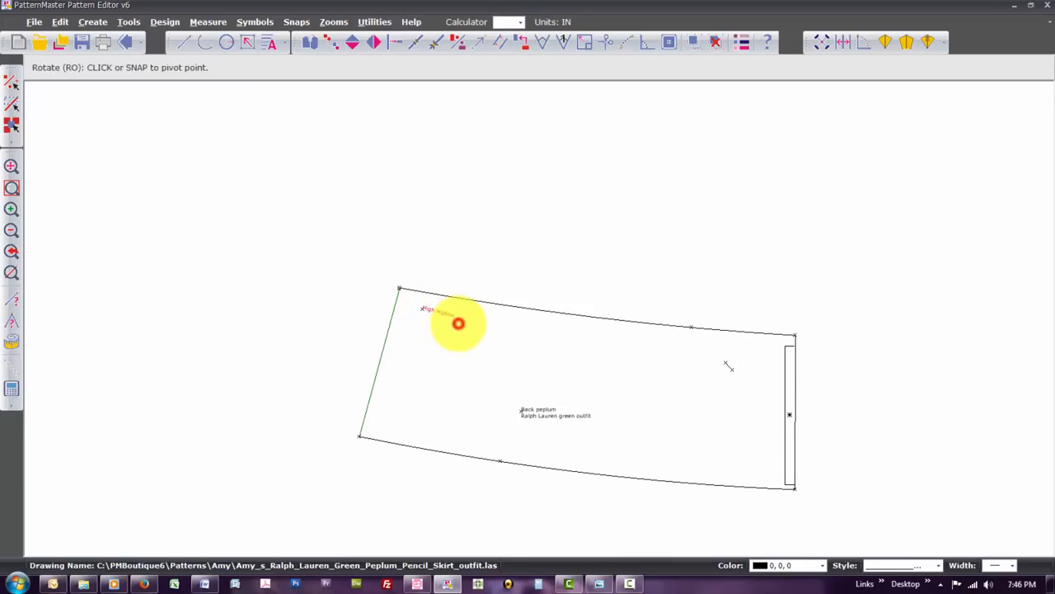
pyautogui.click(422, 309)
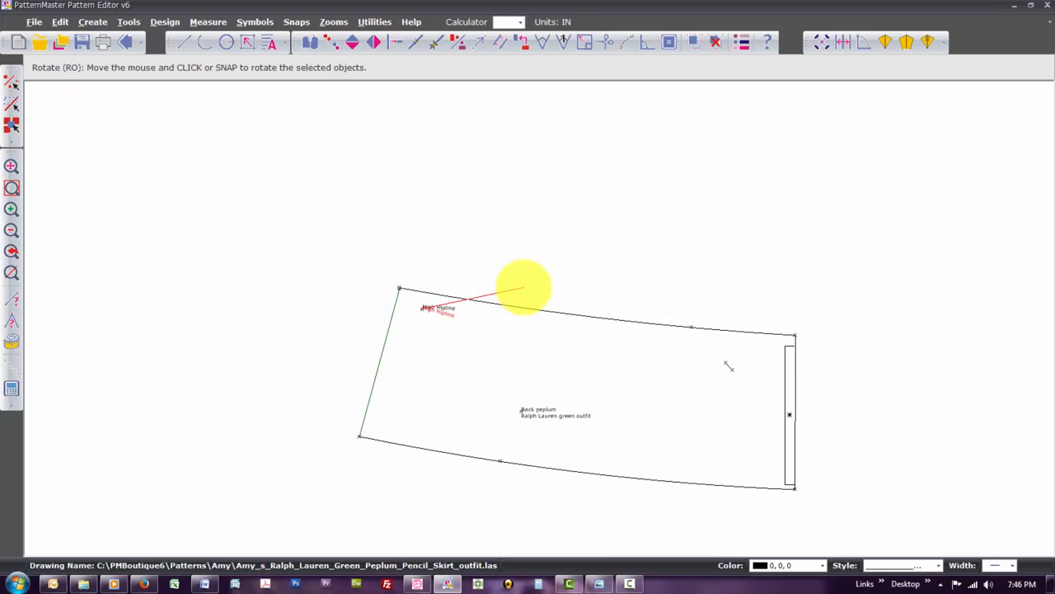
pyautogui.click(523, 287)
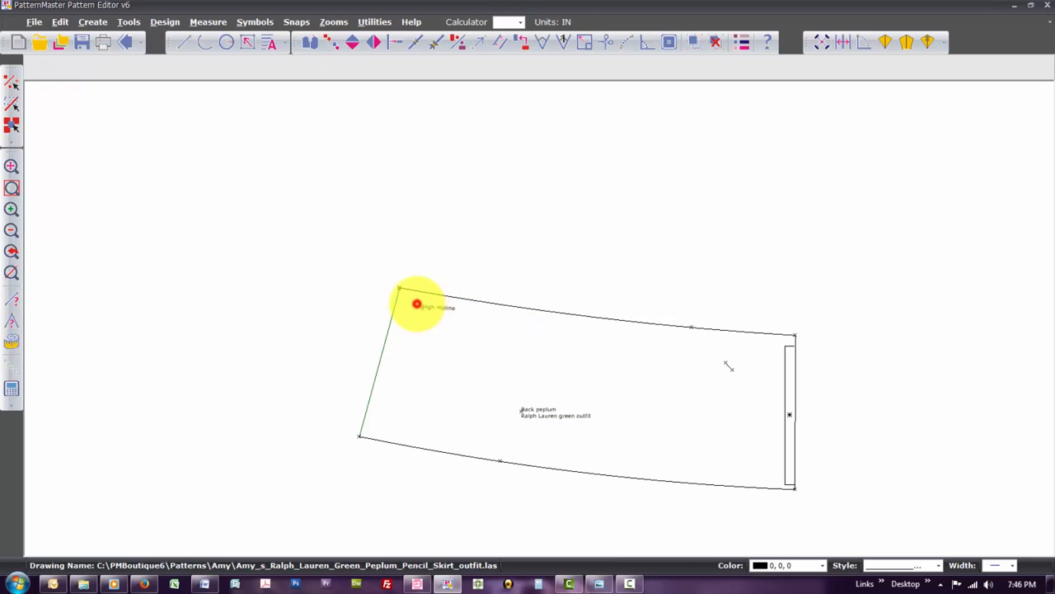
pyautogui.click(441, 309)
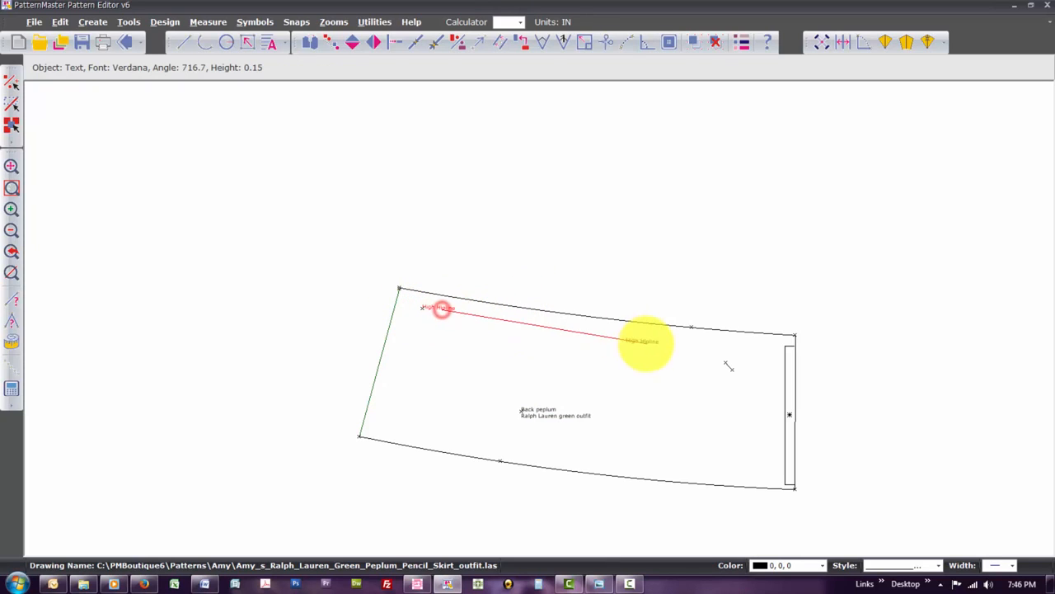
pyautogui.click(644, 331)
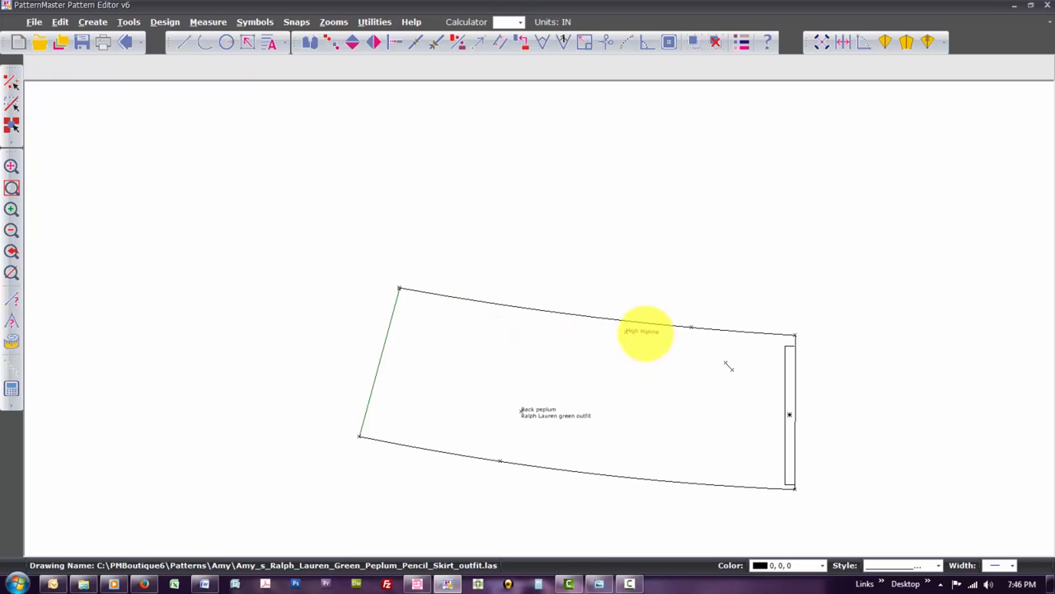
# Offset the piece's upper edge and slanted green edge outward by 0.625 inches.
pyautogui.press('o')
pyautogui.press('f')
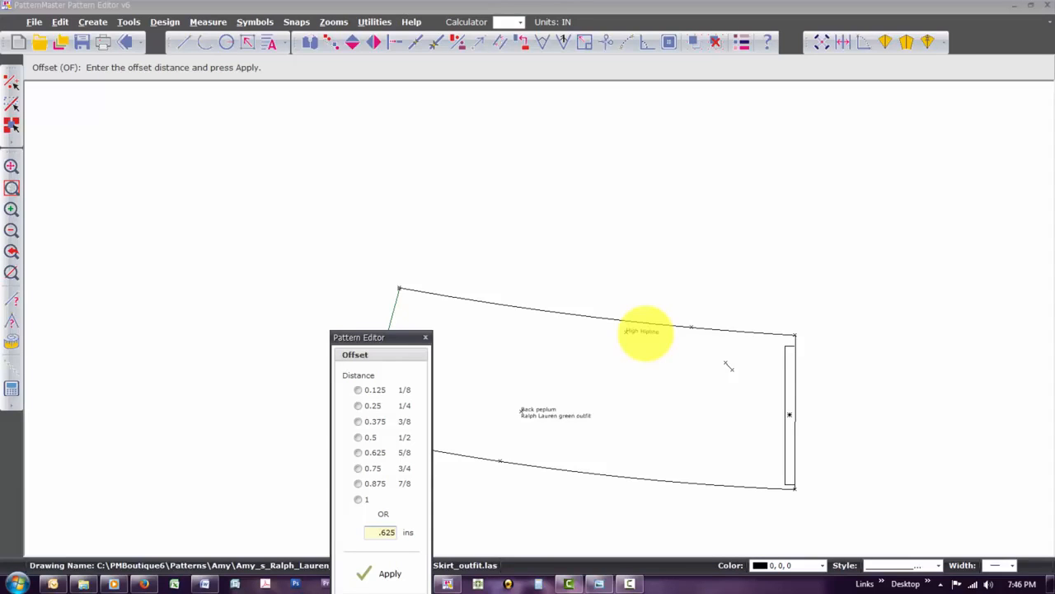
pyautogui.press('Return')
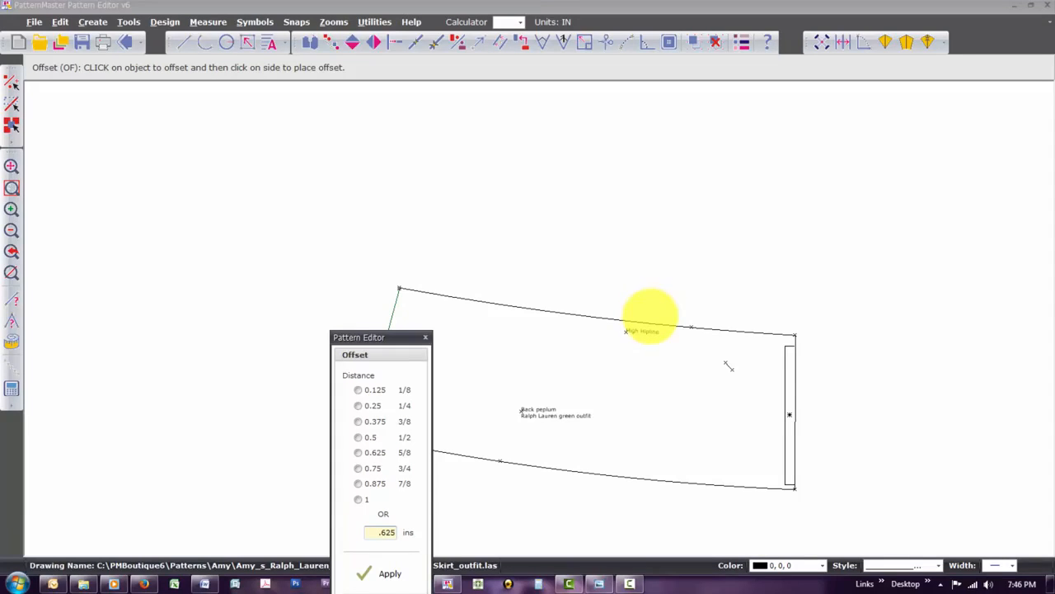
pyautogui.click(651, 316)
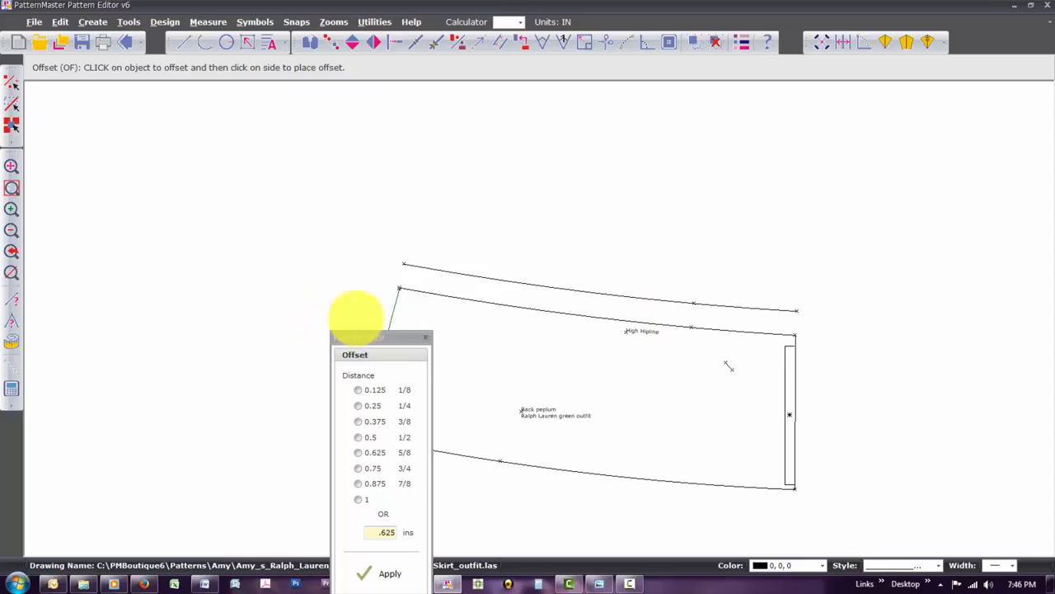
pyautogui.click(390, 295)
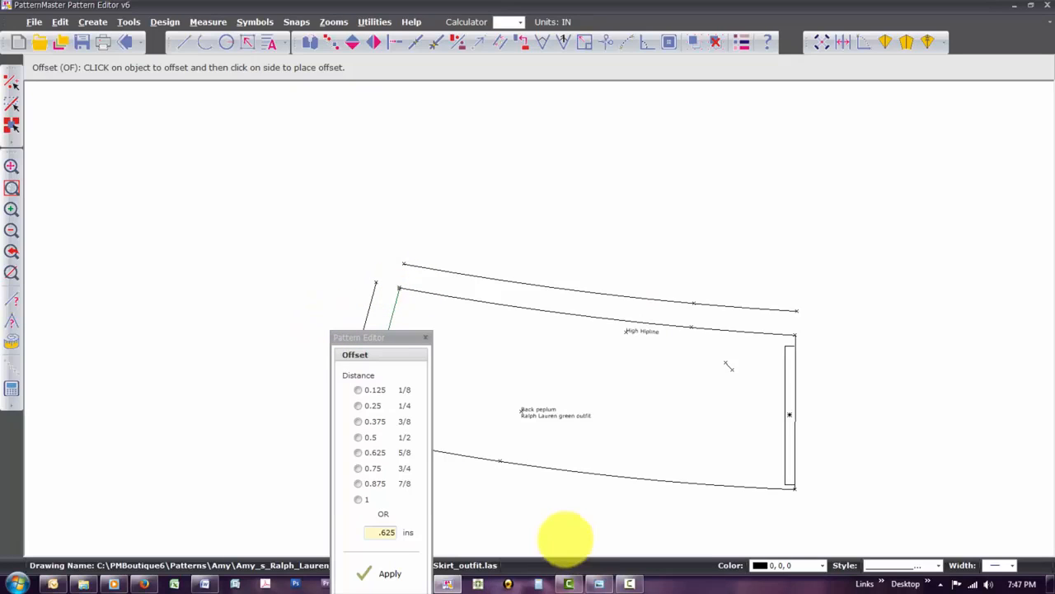
# Offset the curved lower edge outward by 1.5 inches for the hem allowance.
pyautogui.doubleClick(380, 533)
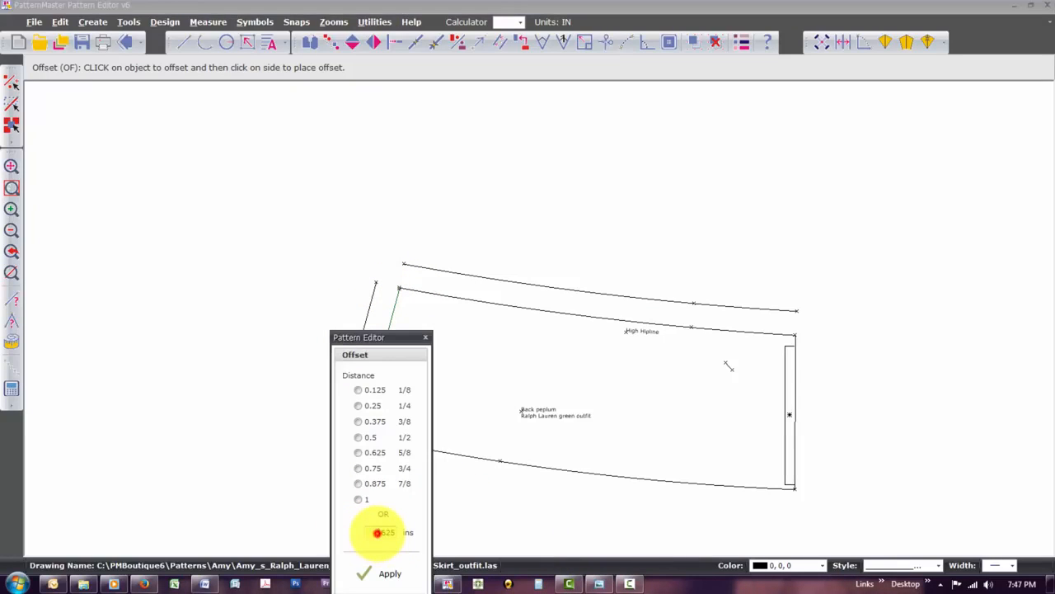
pyautogui.write('1.5')
pyautogui.click(395, 572)
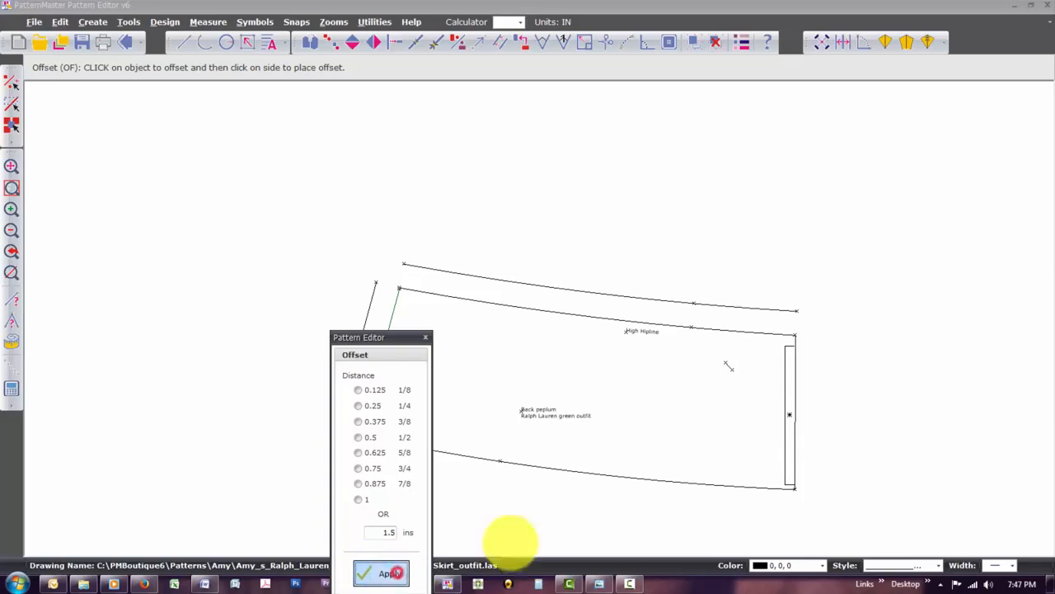
pyautogui.click(552, 480)
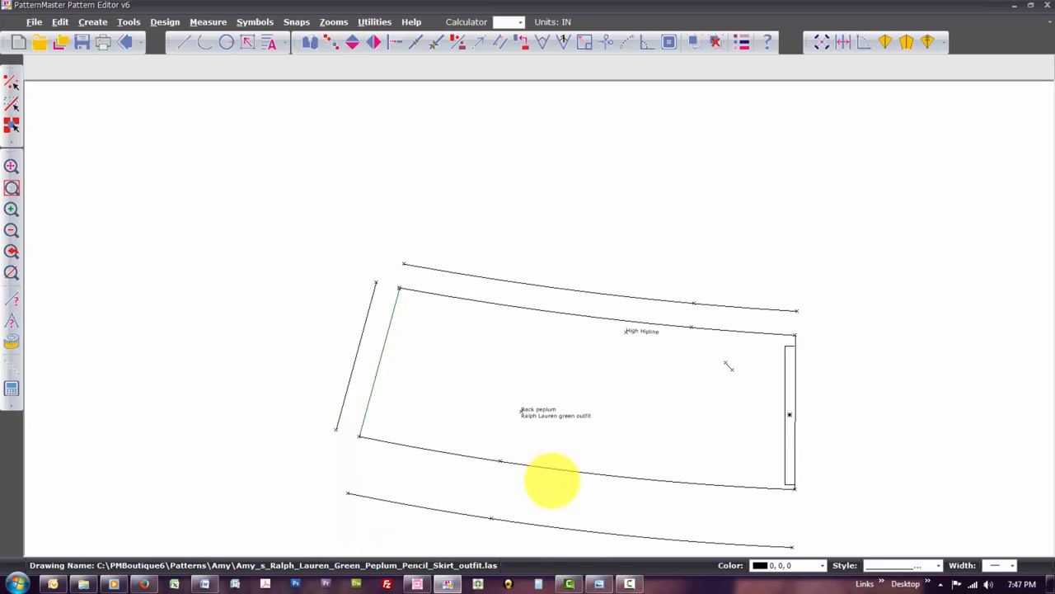
# Extend the vertical fold edge at both ends with Intersect to meet the upper and lower offset lines.
pyautogui.press('n')
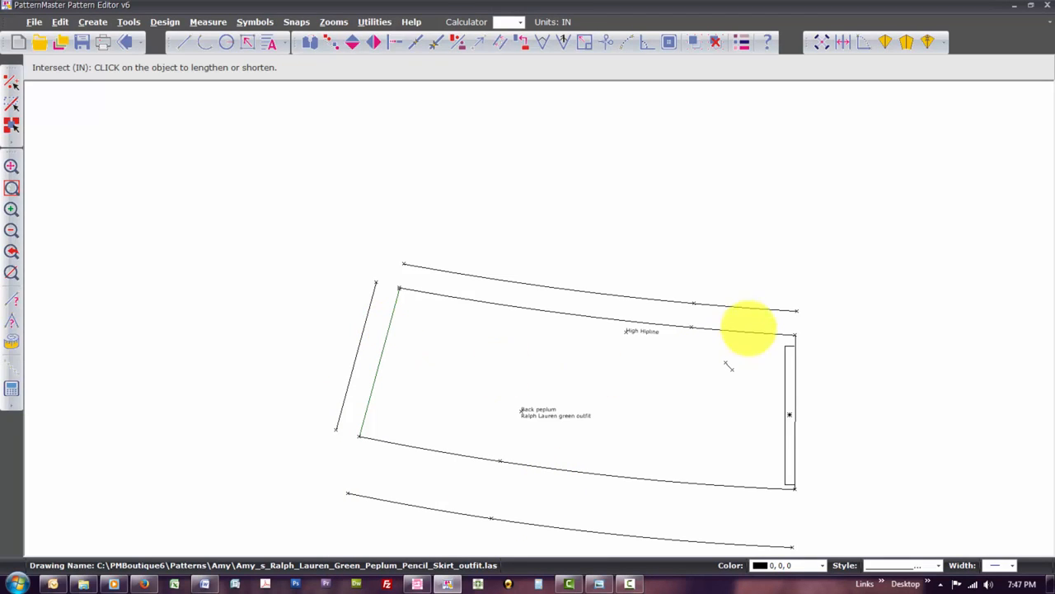
pyautogui.click(794, 341)
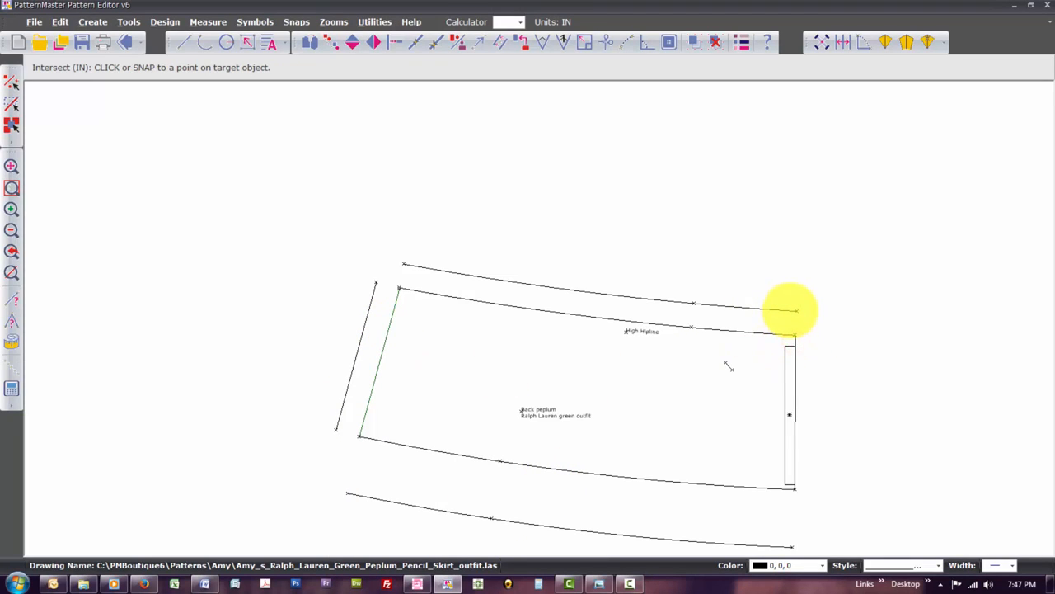
pyautogui.click(794, 310)
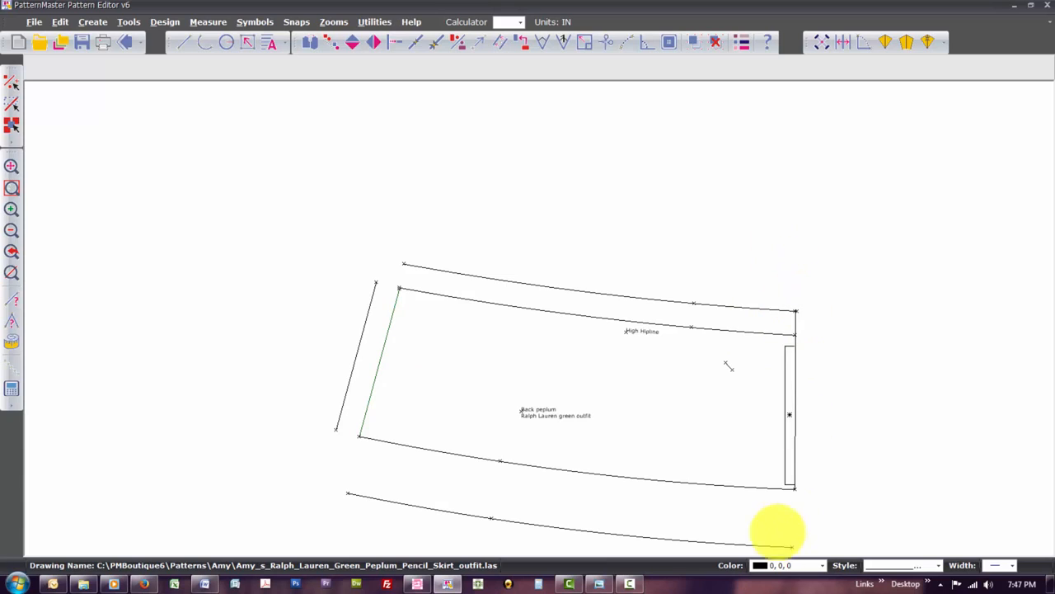
pyautogui.press('i')
pyautogui.press('n')
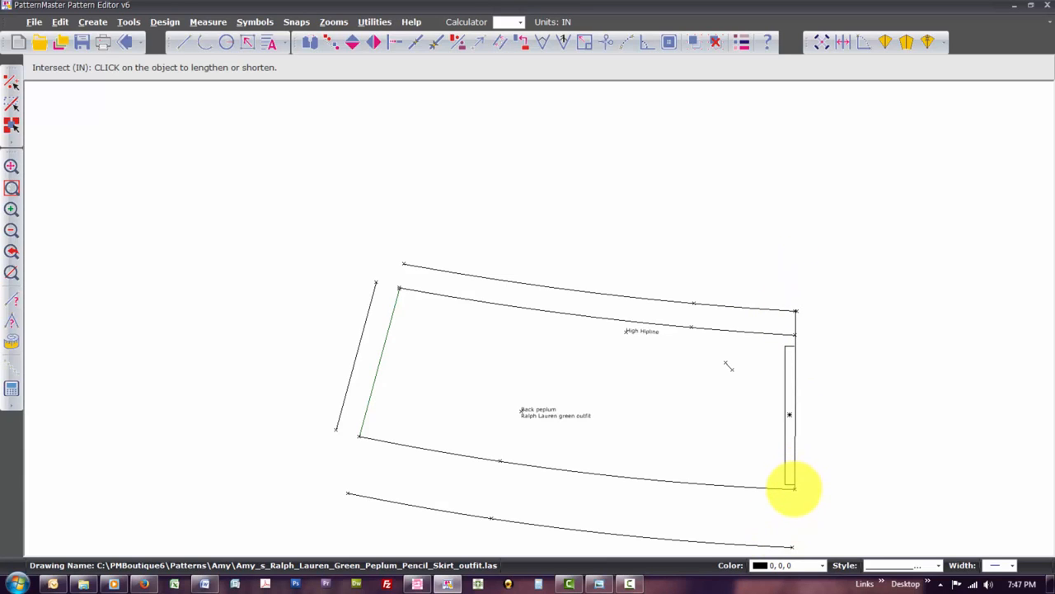
pyautogui.click(794, 486)
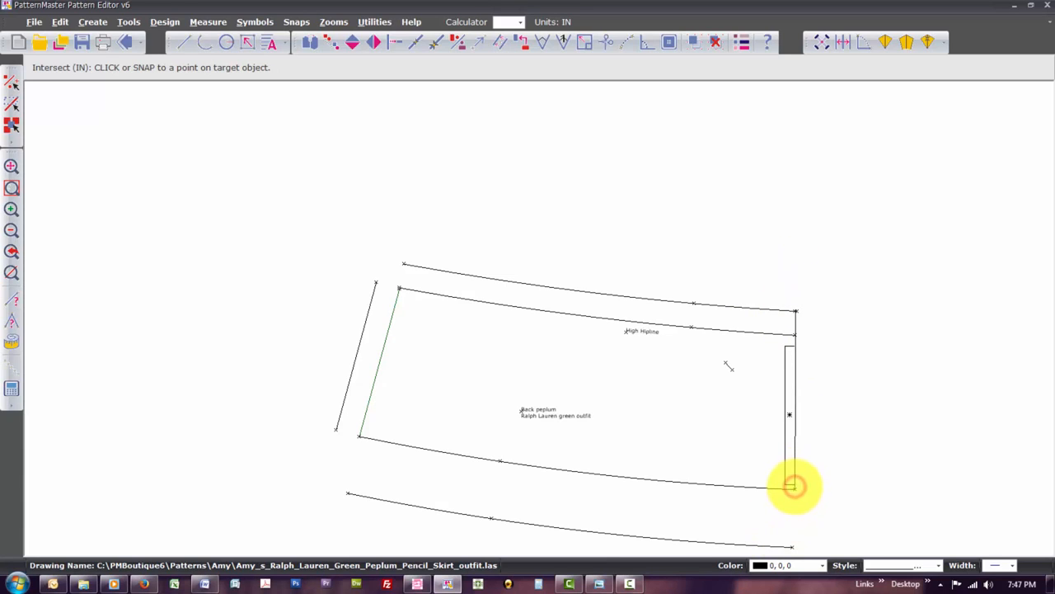
pyautogui.click(789, 546)
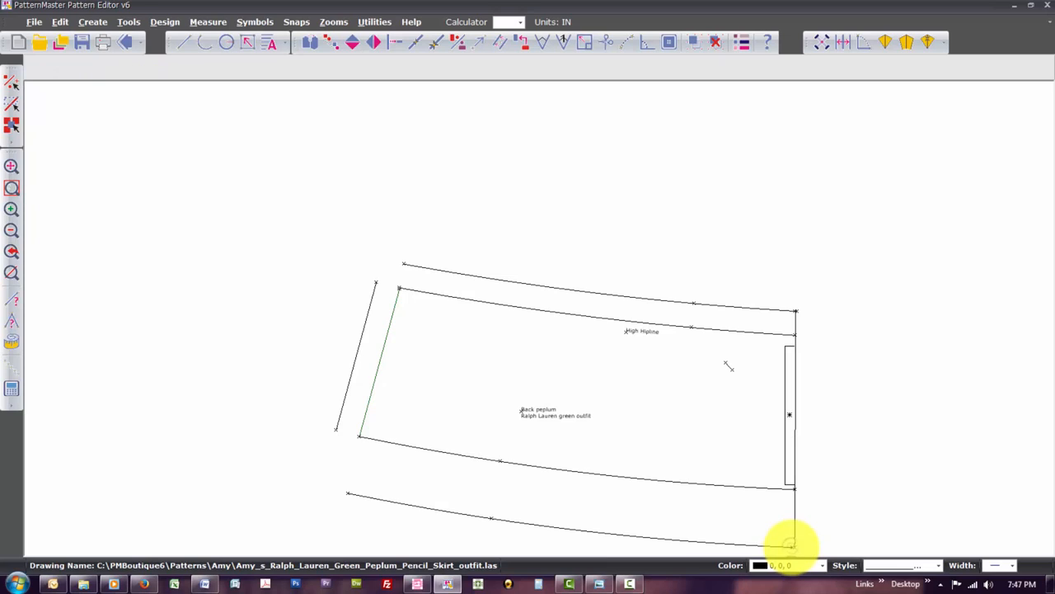
# Extend the open end of the lower offset curve to the line of the slanted offset edge using Intersect.
pyautogui.press('i')
pyautogui.press('n')
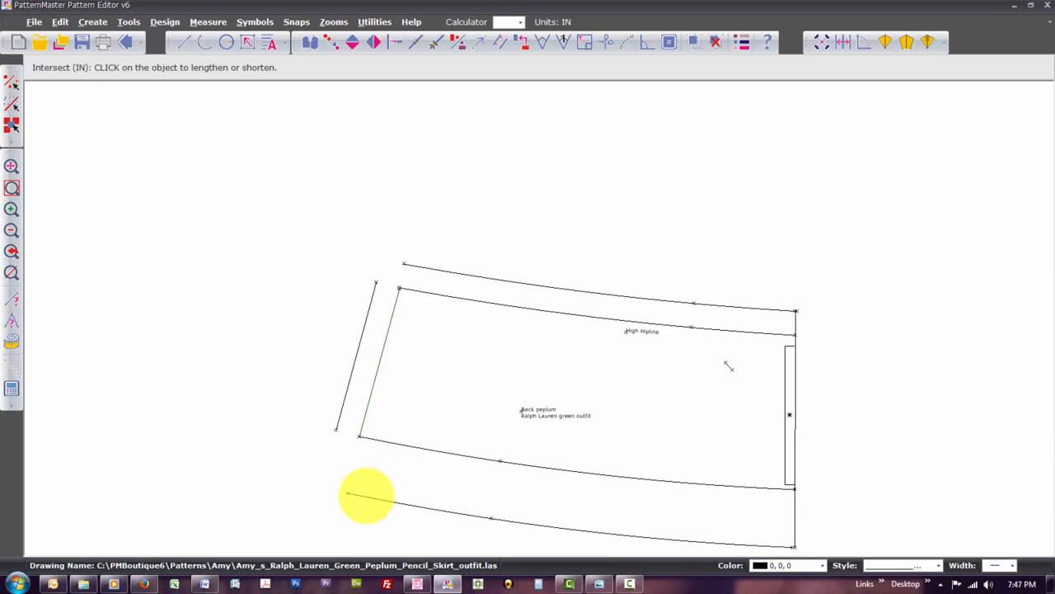
pyautogui.click(348, 493)
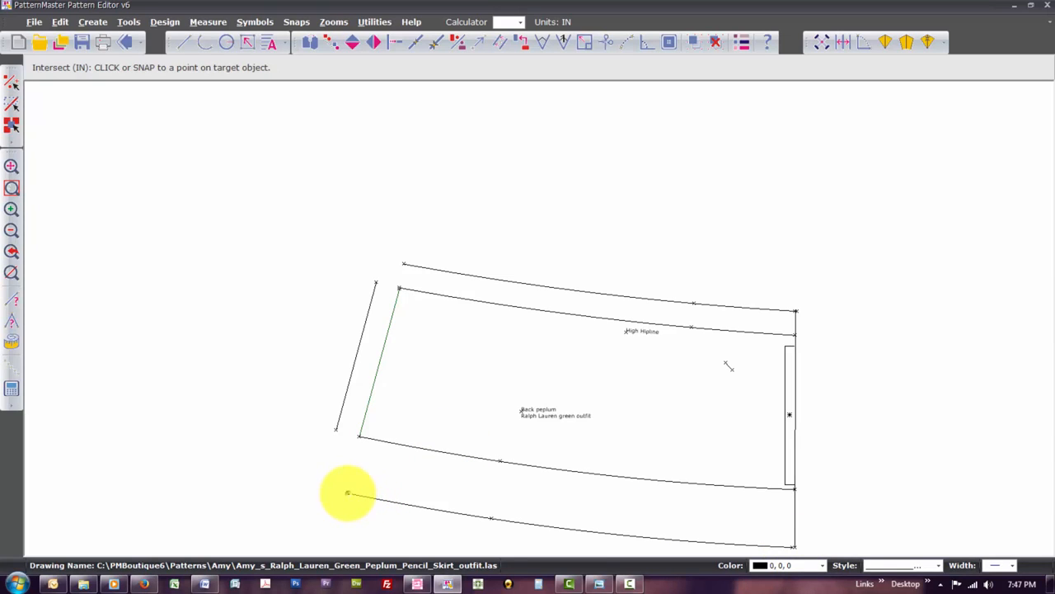
pyautogui.click(336, 426)
pyautogui.click(335, 427)
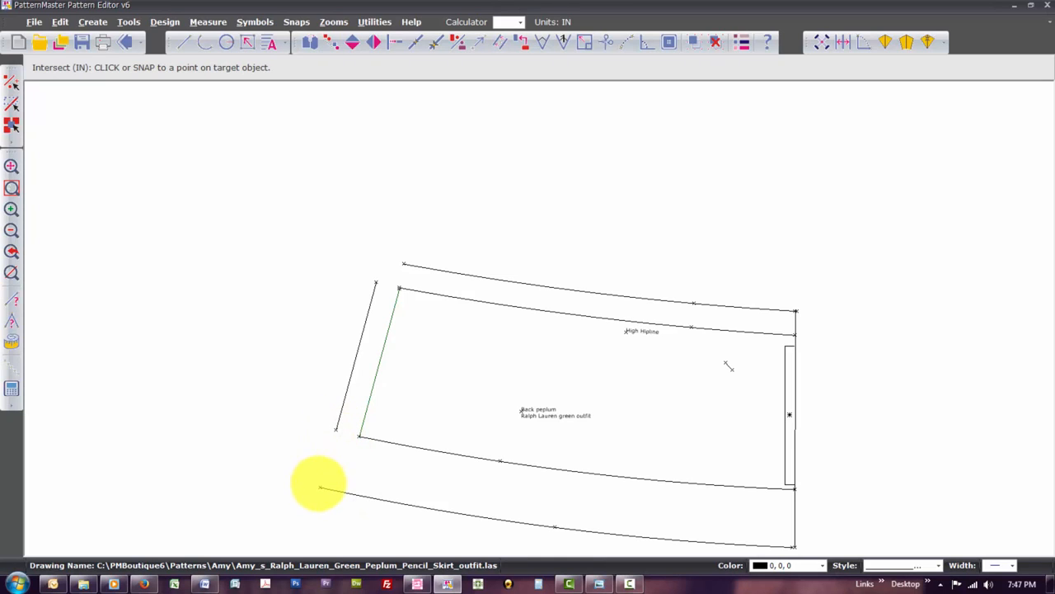
pyautogui.click(320, 486)
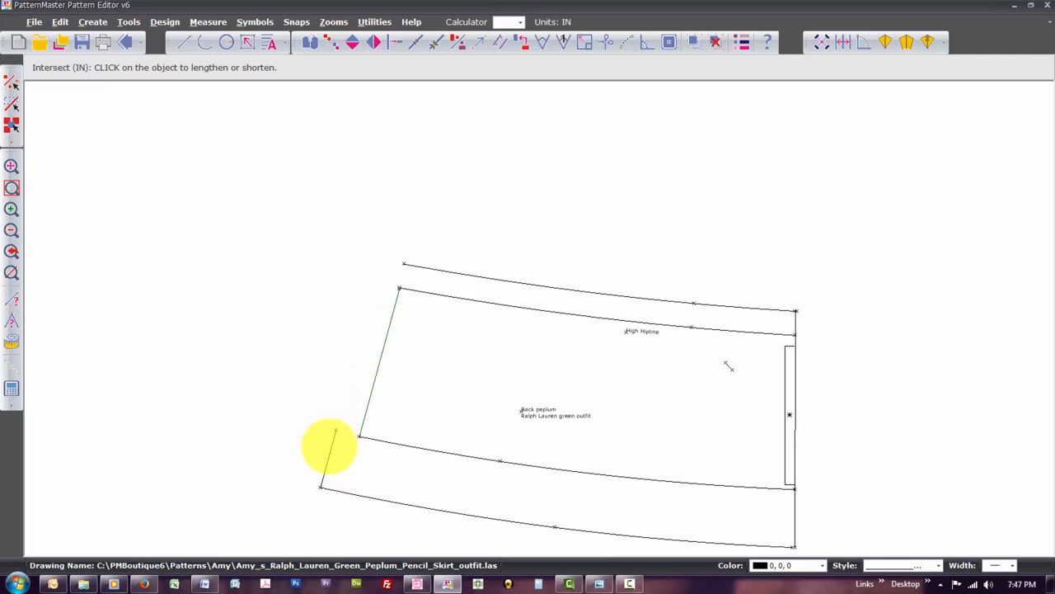
pyautogui.press('Escape')
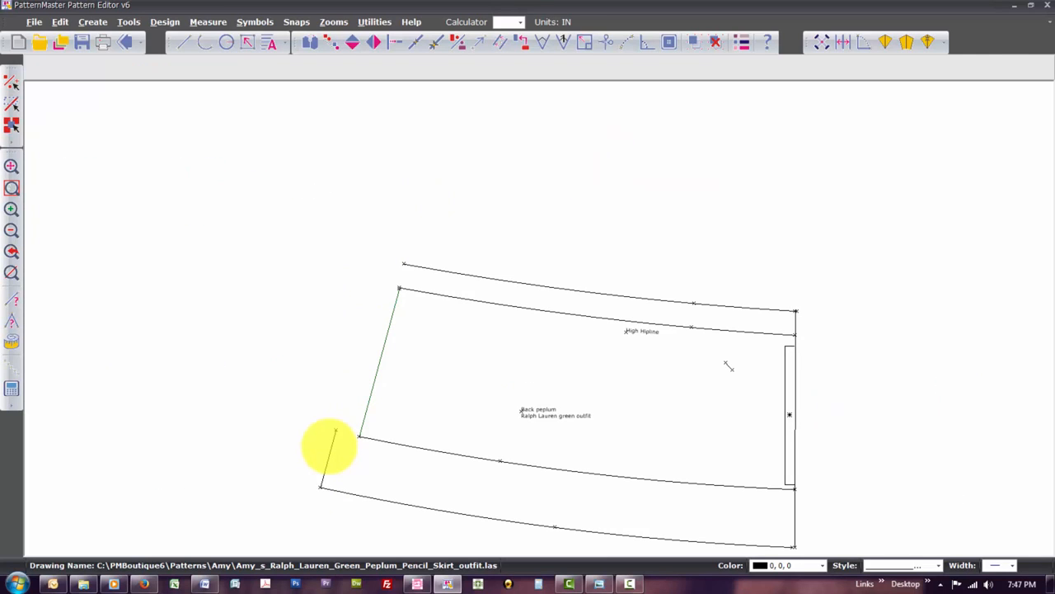
pyautogui.hotkey('ctrl', 'z')
# Extend the lower end of the slanted offset line to the end of the lower offset curve using Intersect.
pyautogui.press('i')
pyautogui.press('n')
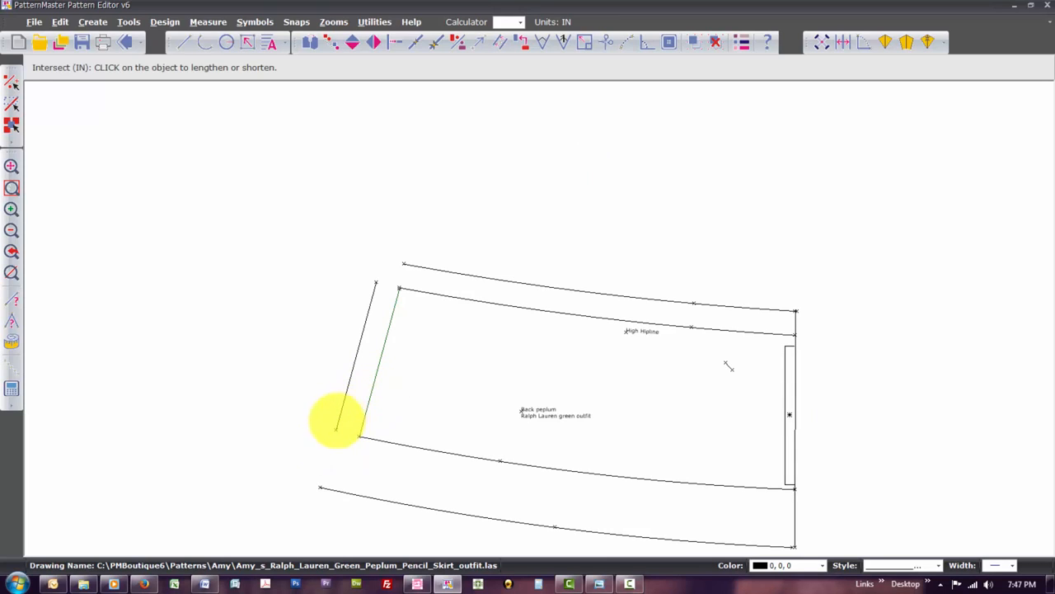
pyautogui.click(339, 415)
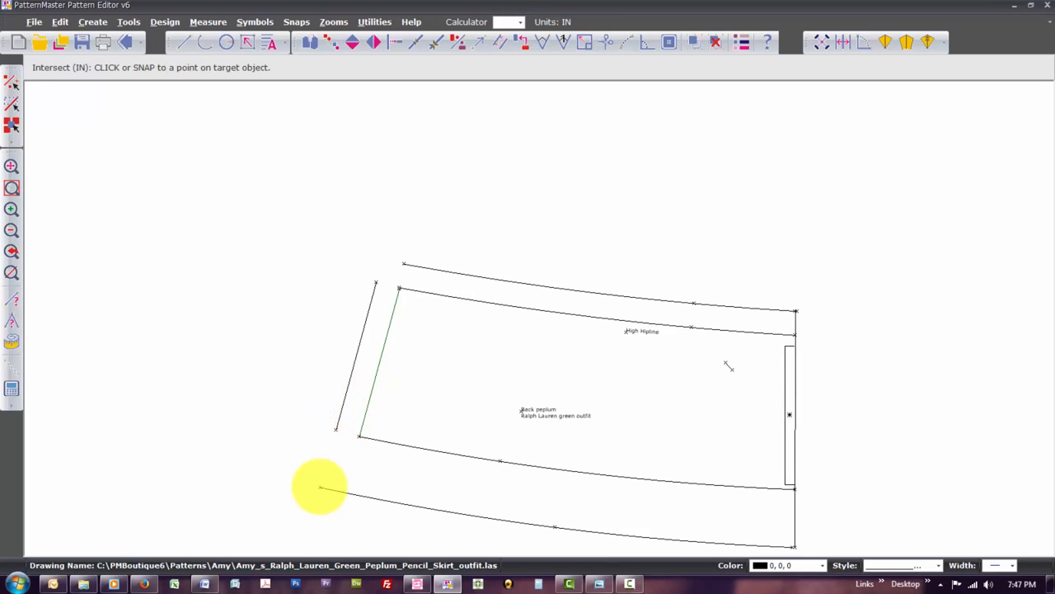
pyautogui.click(320, 487)
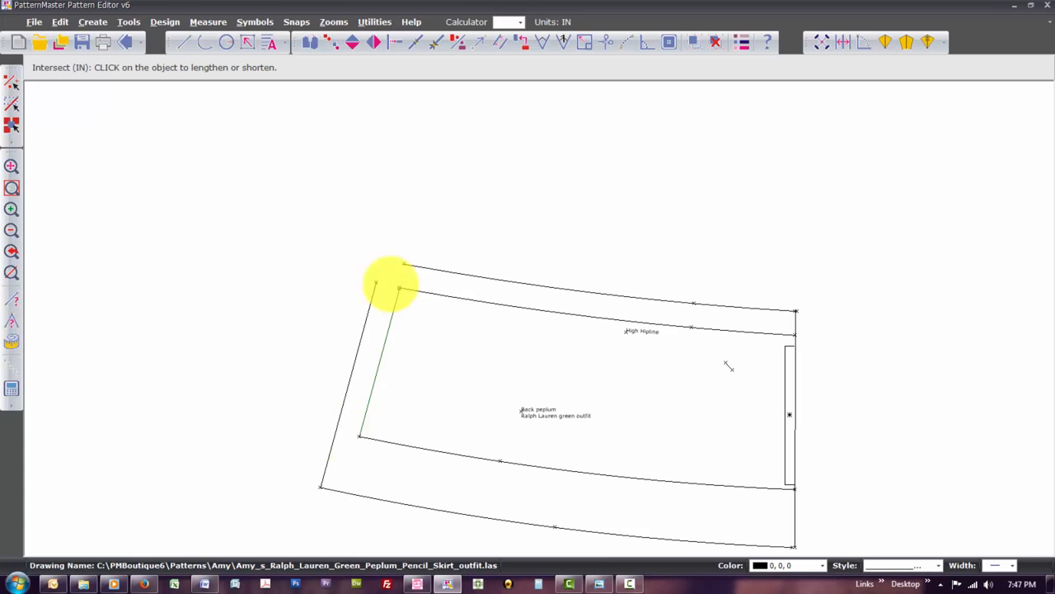
# Extend the slanted offset line and the upper offset curve with Intersect until they meet at the corner.
pyautogui.click(368, 309)
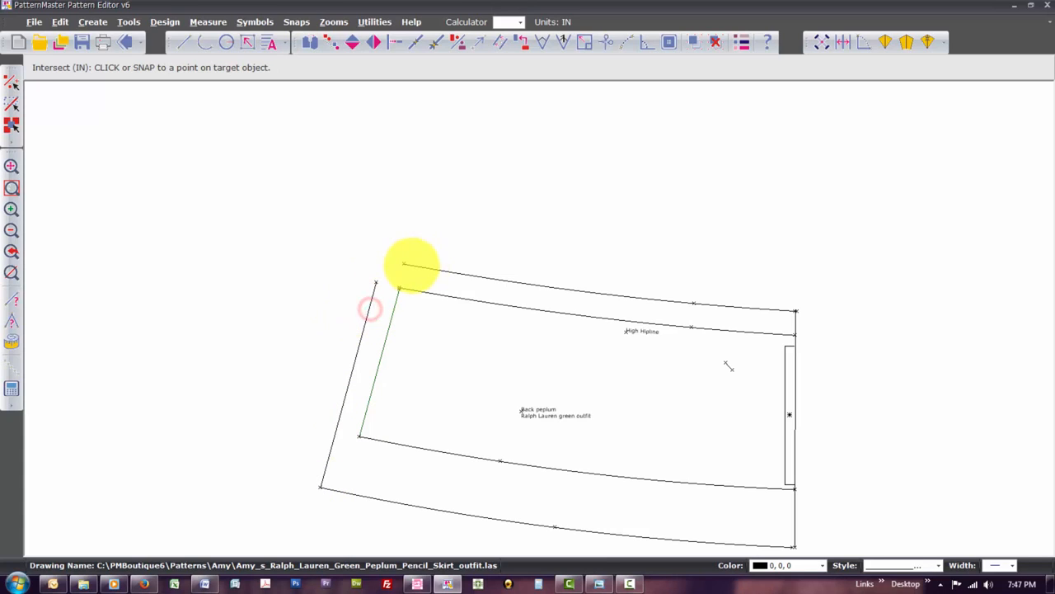
pyautogui.click(404, 263)
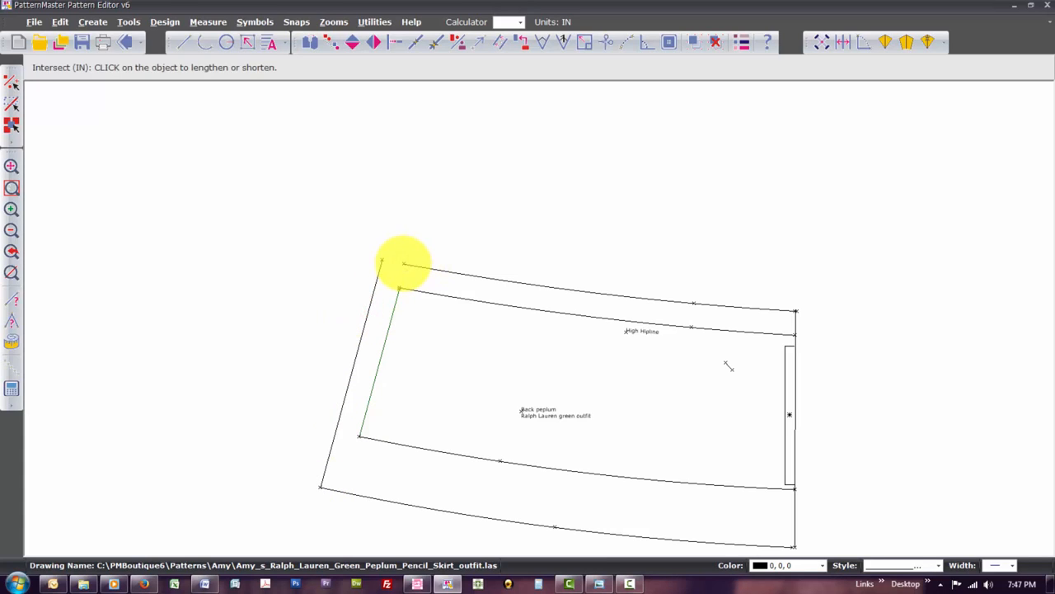
pyautogui.click(412, 265)
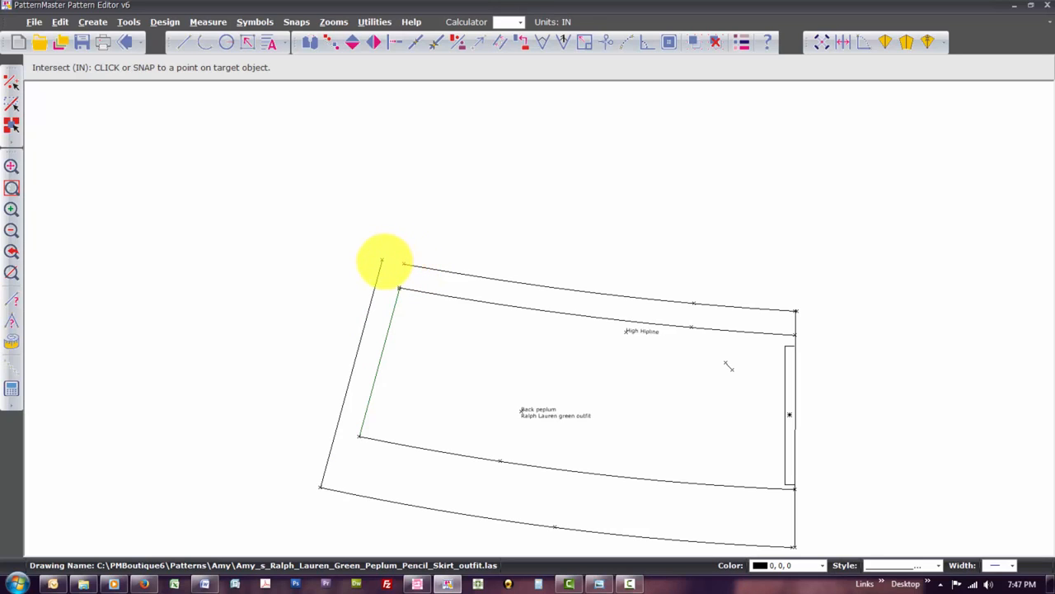
pyautogui.click(381, 258)
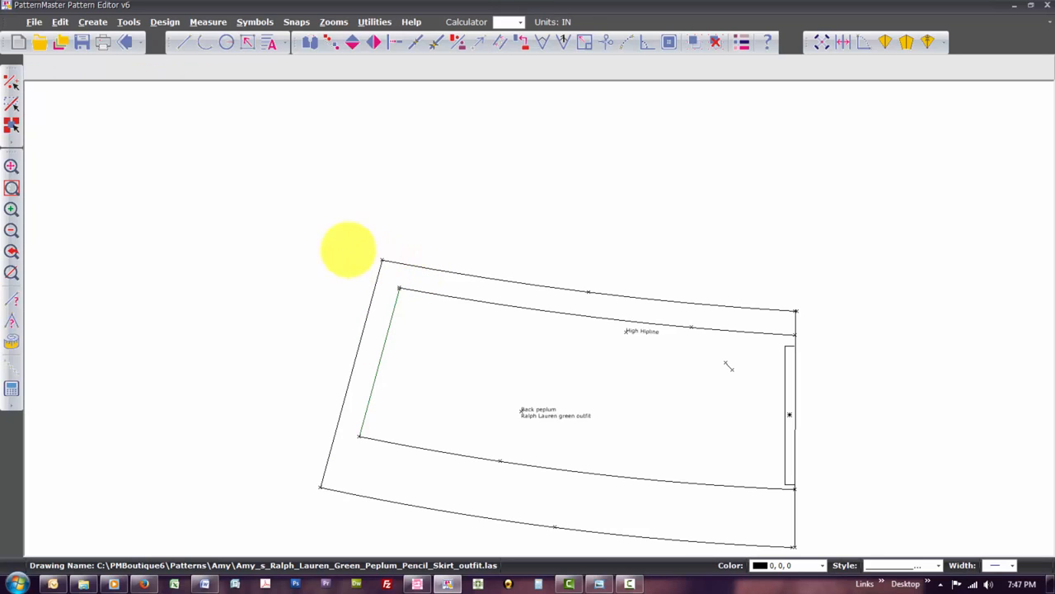
# Group the whole back peplum piece, including its allowance lines, fold marking and labels, into one symbol.
pyautogui.click(323, 206)
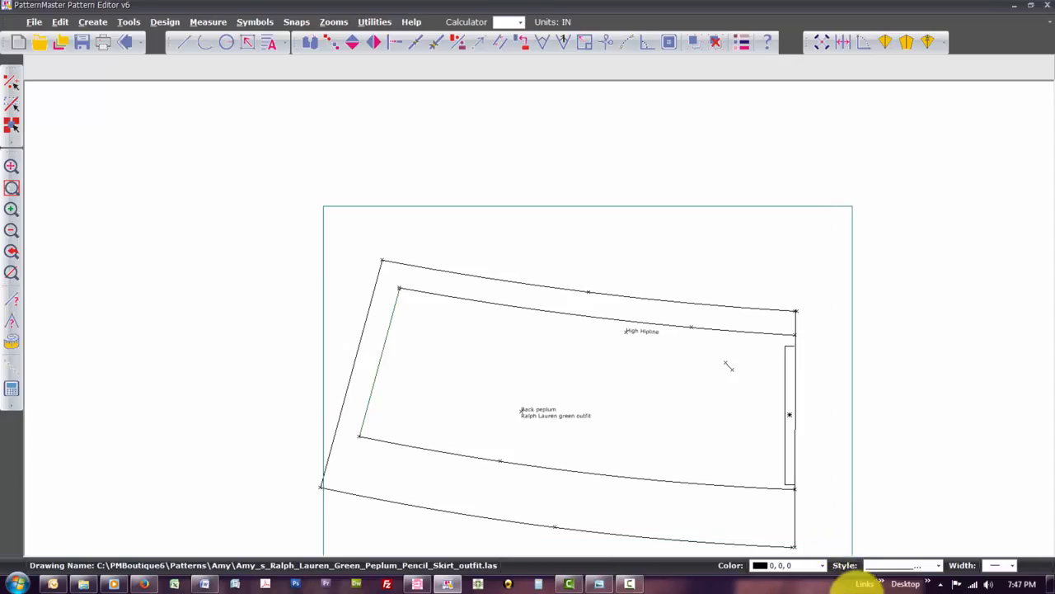
pyautogui.click(856, 577)
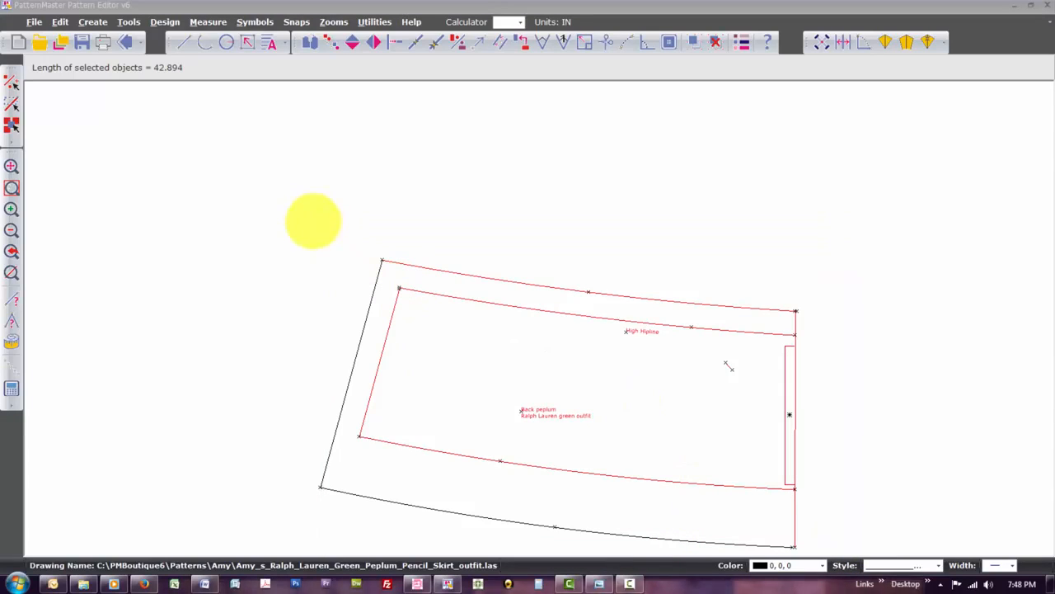
pyautogui.click(303, 203)
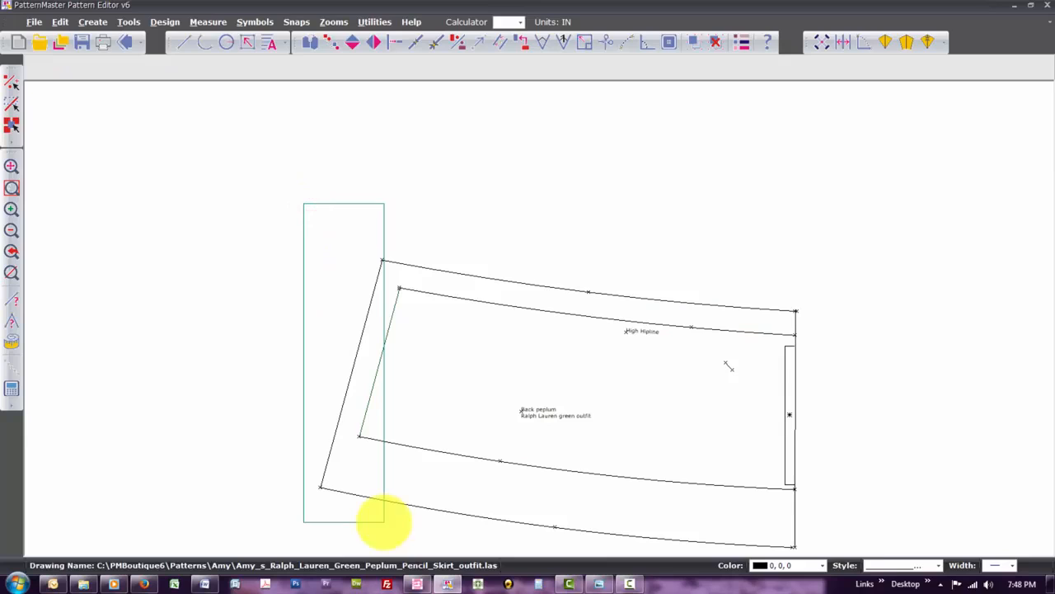
pyautogui.moveTo(862, 569); pyautogui.dragTo(862, 569)
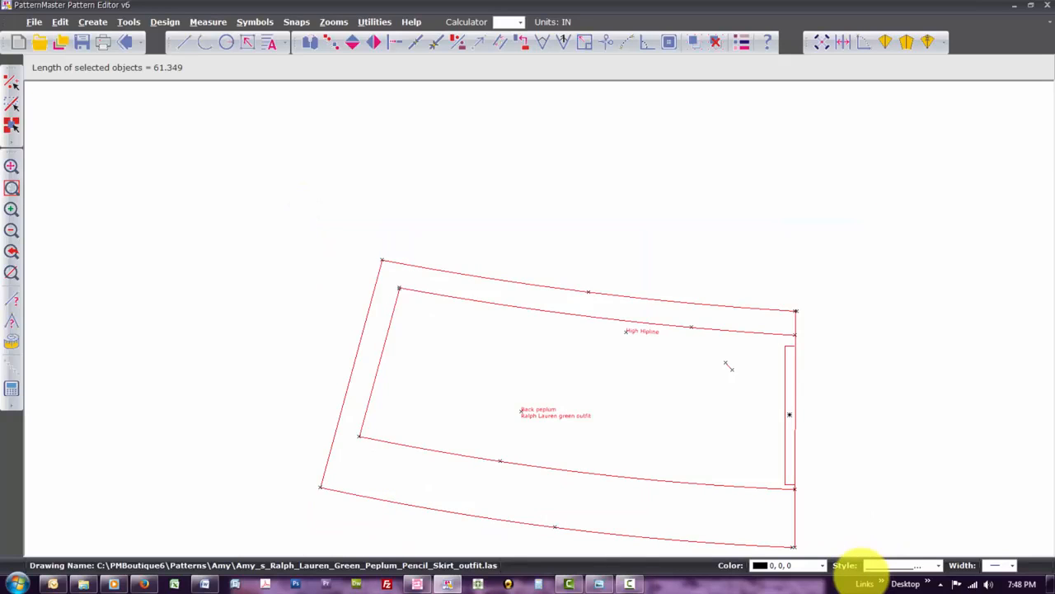
pyautogui.hotkey('ctrl', 'g')
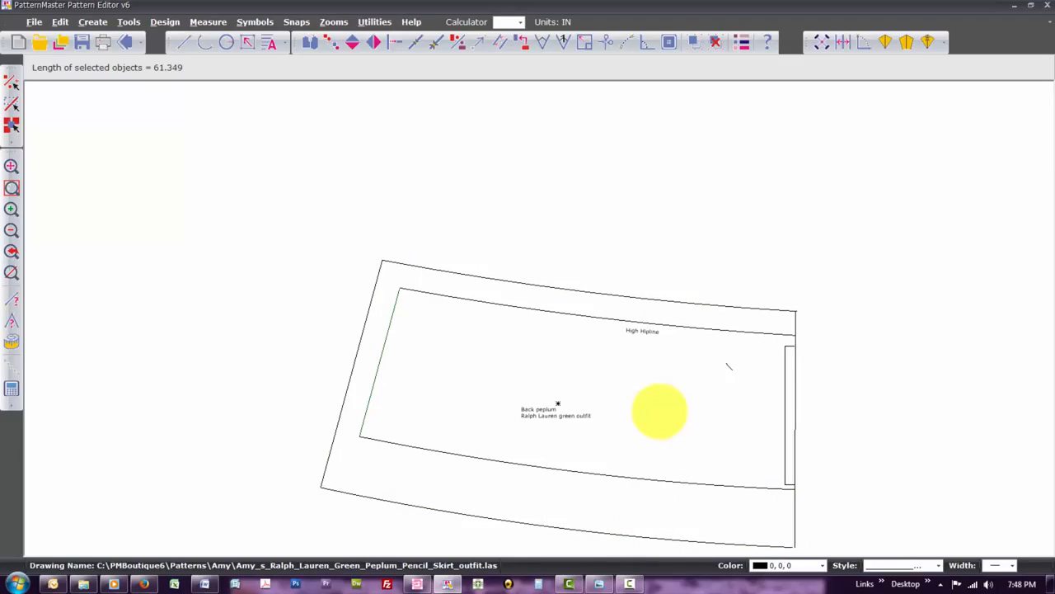
# Select the grouped back peplum and examine it together with the bodice drafts and the other peplum pieces.
pyautogui.moveTo(660, 410); pyautogui.dragTo(545, 203)
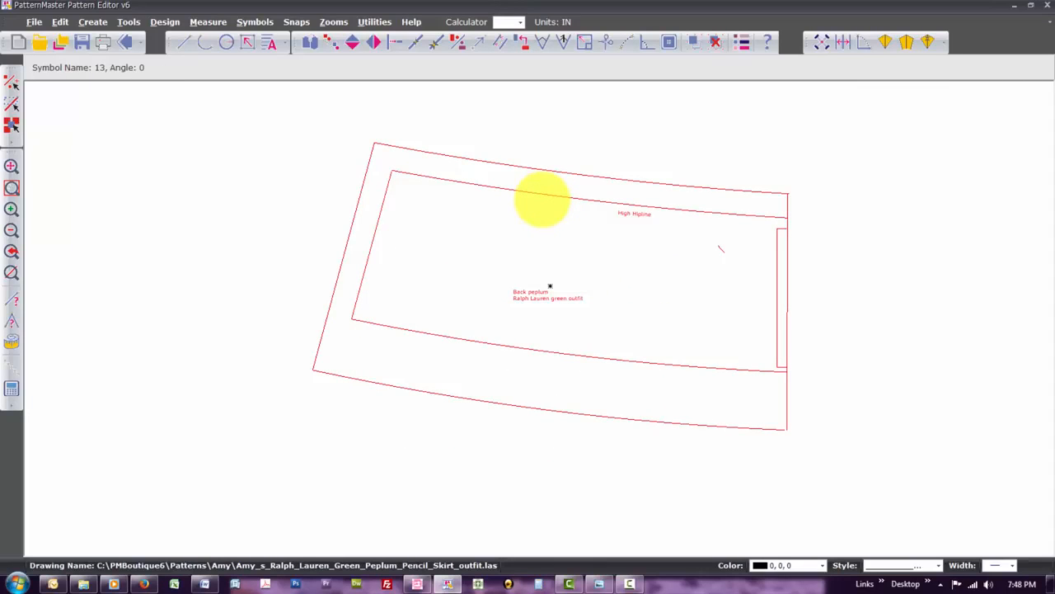
pyautogui.press('z')
pyautogui.press('o')
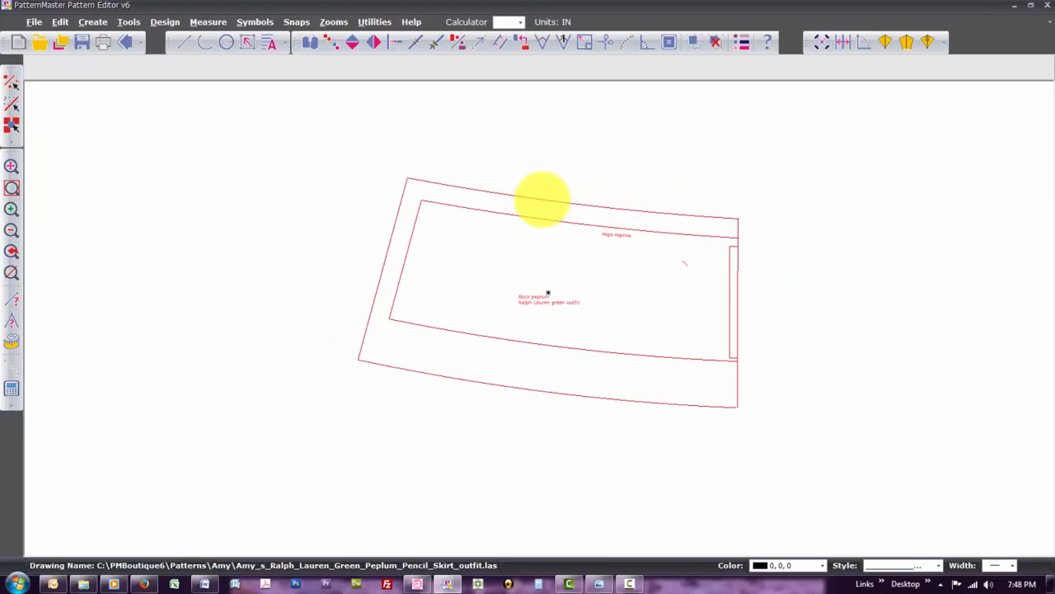
pyautogui.press('o')
pyautogui.press('z')
pyautogui.press('o')
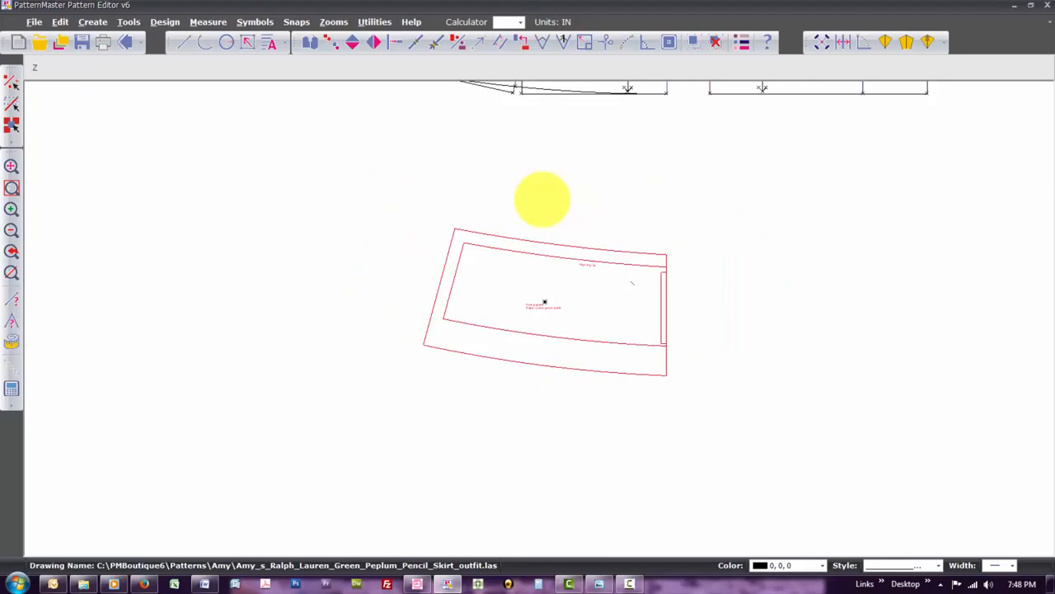
pyautogui.press('o')
pyautogui.press('z')
pyautogui.press('o')
pyautogui.press('o')
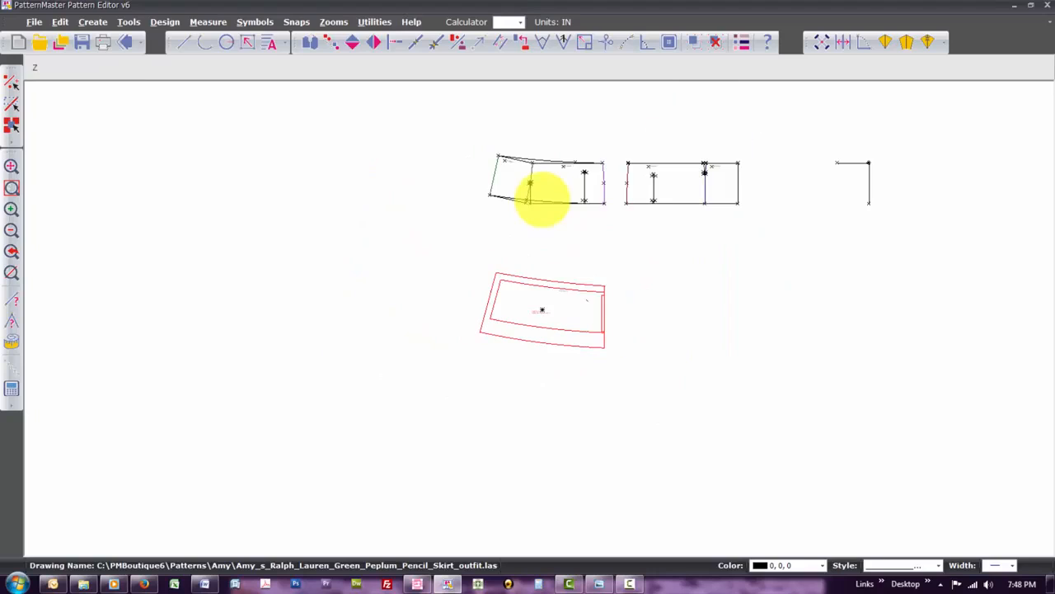
pyautogui.press('z')
pyautogui.press('o')
pyautogui.press('o')
pyautogui.press('z')
pyautogui.press('o')
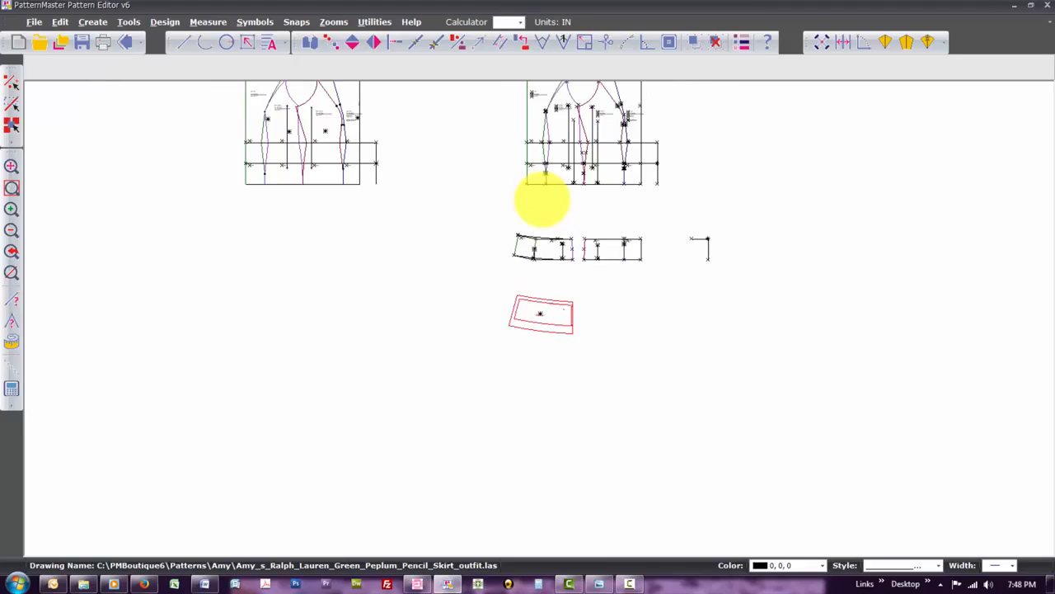
pyautogui.press('Up')
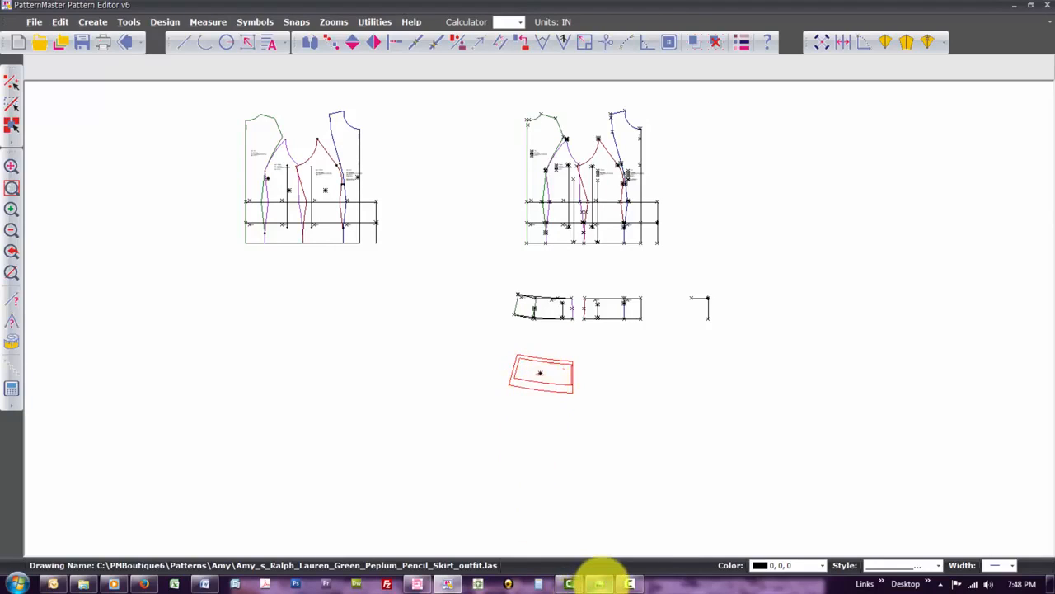
# Switch to Windows Photo Viewer to examine the peplum in the runway reference photo, and return to PatternMaster Pattern Editor.
pyautogui.click(599, 583)
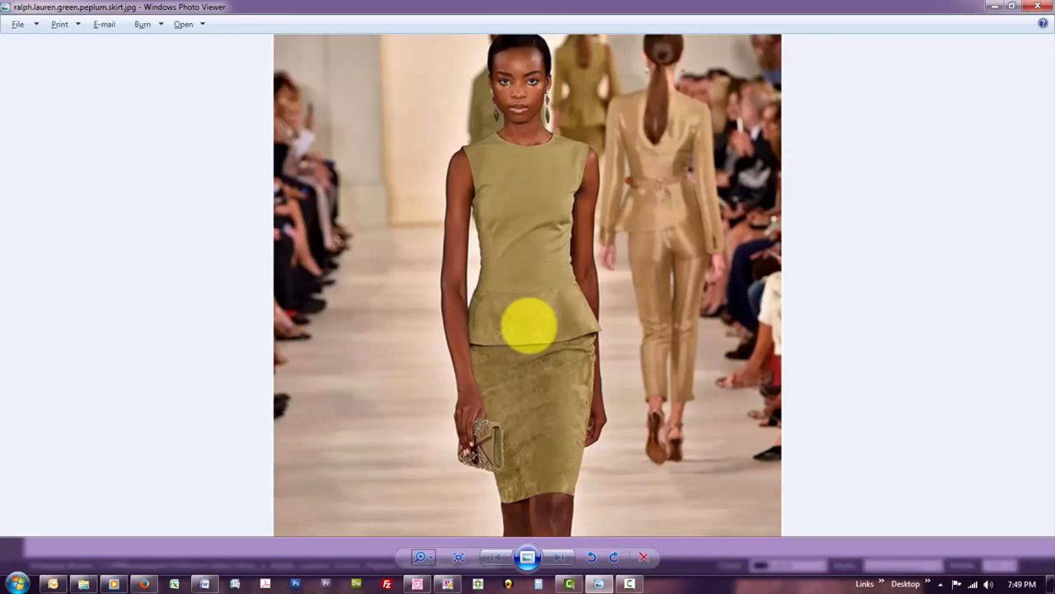
pyautogui.hotkey('alt', 'Tab')
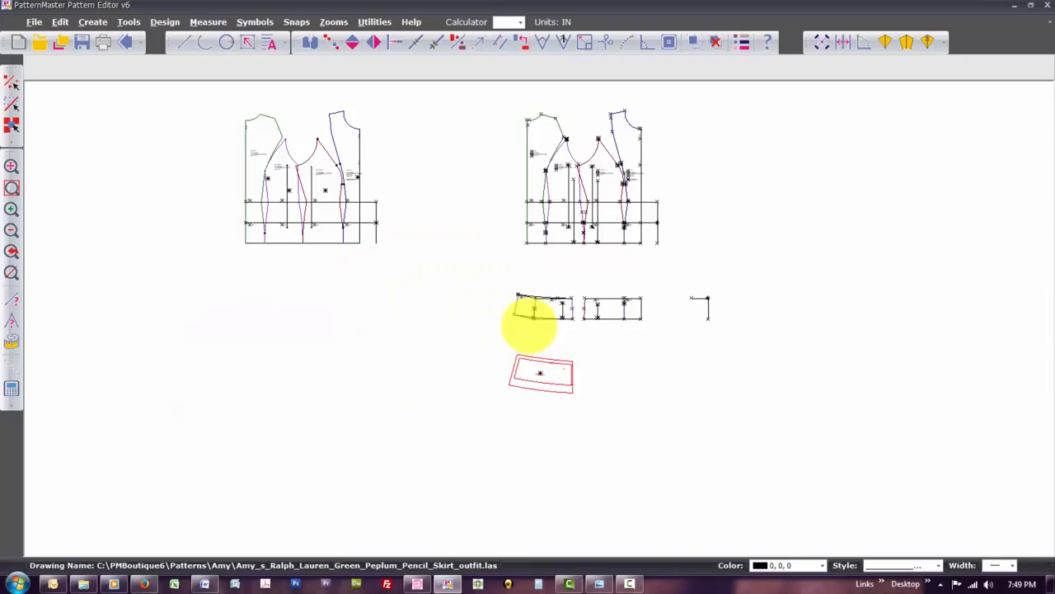